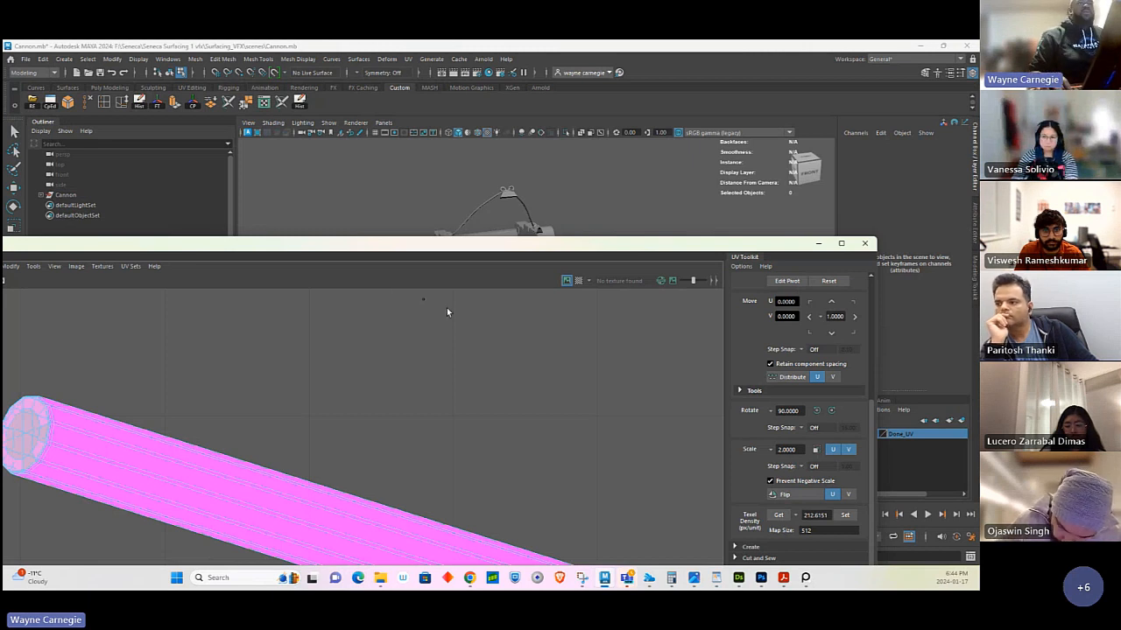
Show the crank's UV shells in the full-size UV Editor with texture borders emphasized.
left_click(820, 244)
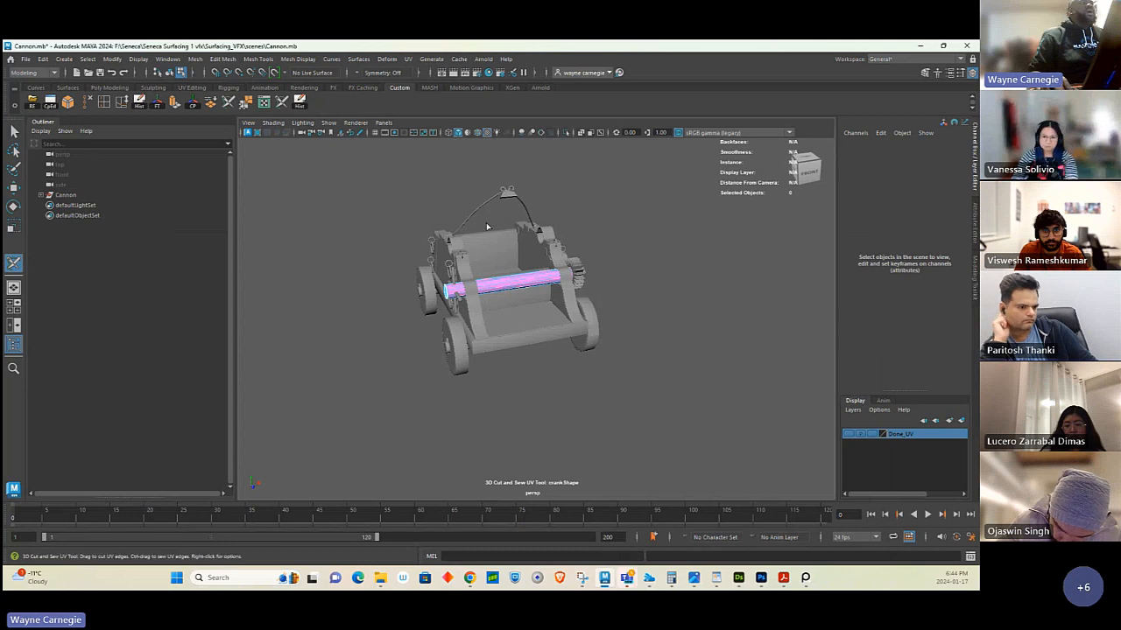
left_click(264, 103)
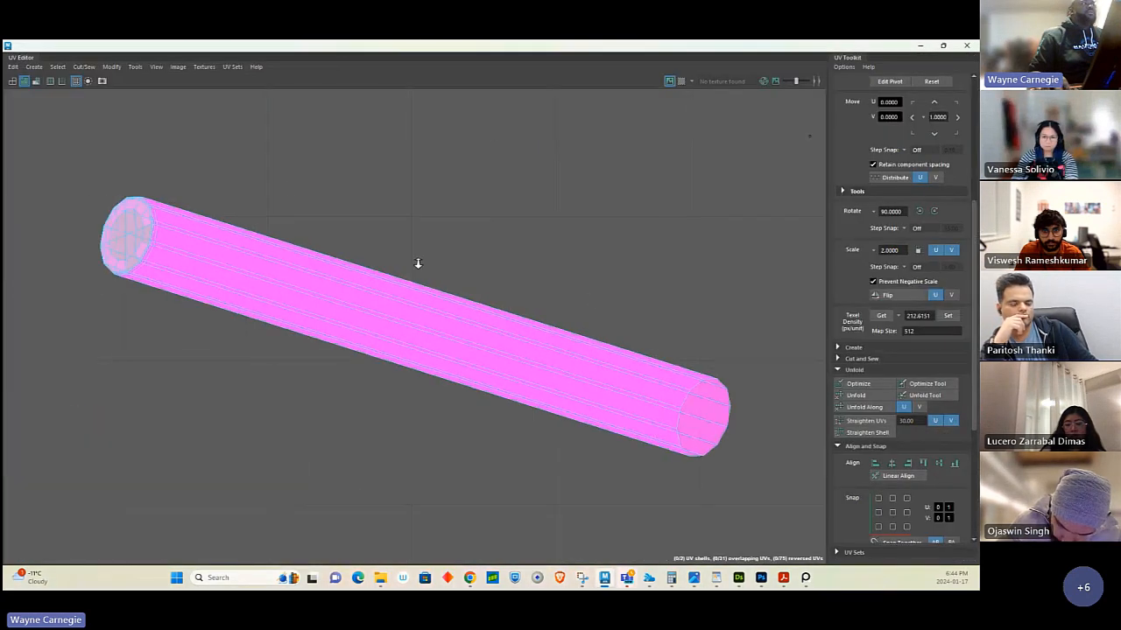
right_click_drag(418, 262, 360, 255, "alt")
left_click(50, 81)
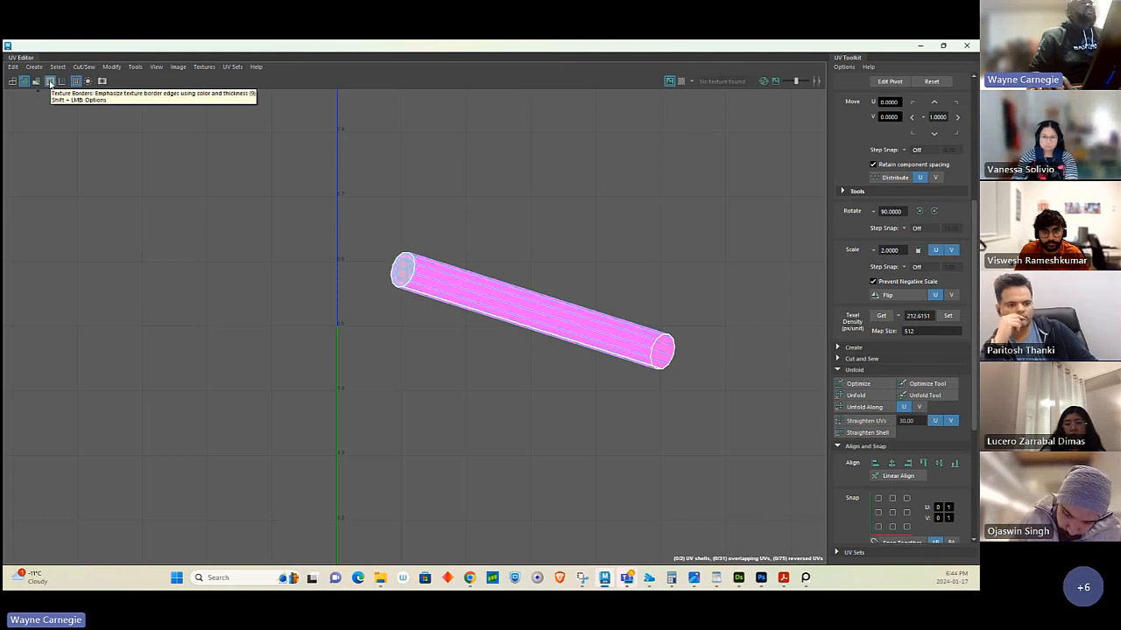
left_click(49, 81)
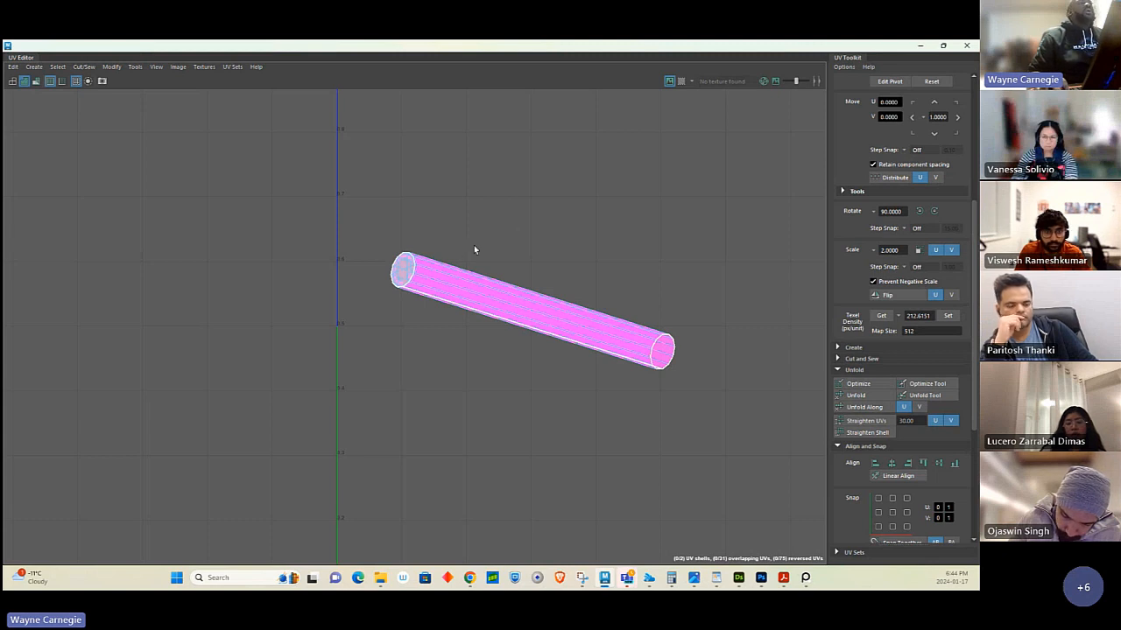
Select all UVs of the crank's cylinder and cap, and unfold them into flat shells.
right_click_drag(475, 251, 595, 265)
left_click_drag(344, 200, 736, 431)
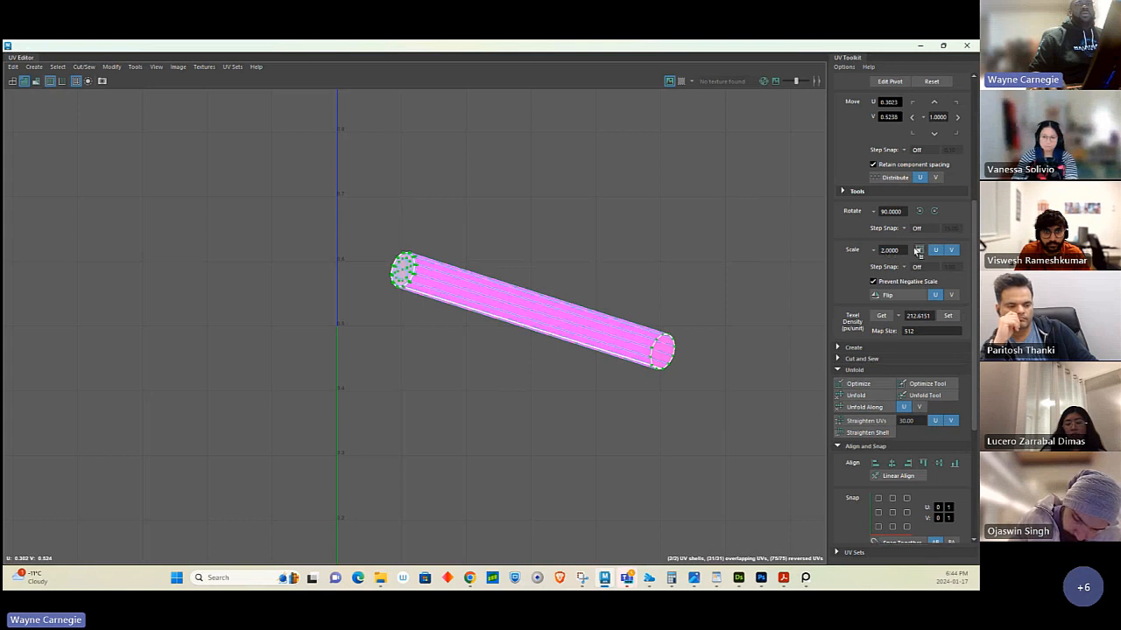
left_click(856, 395)
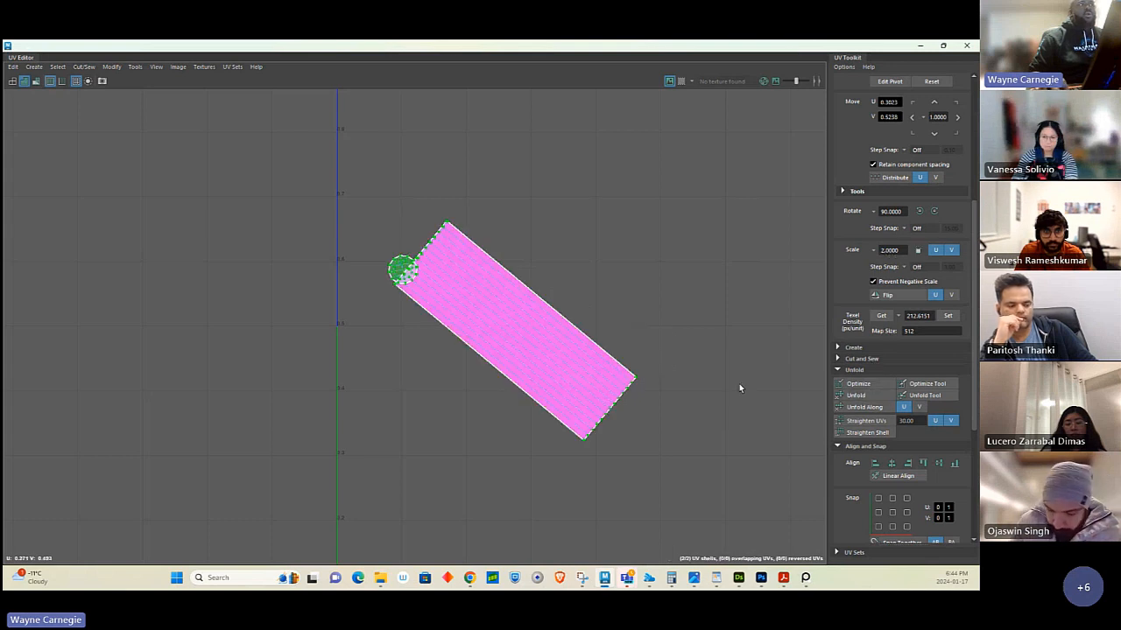
left_click(33, 81)
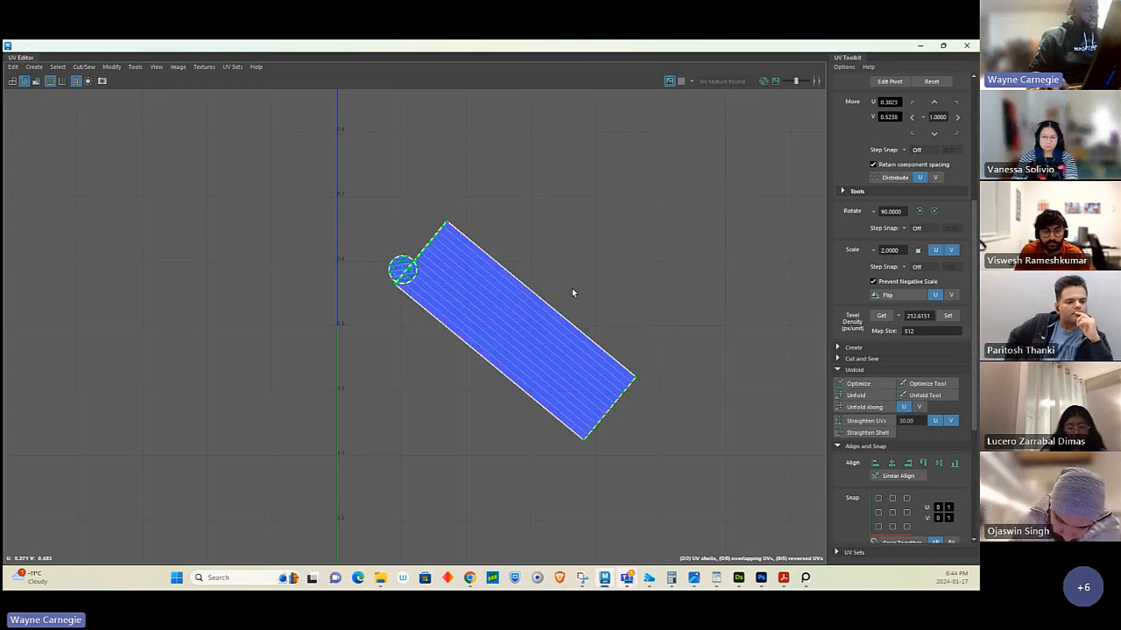
Orient the crank's unfolded shells to the UV axes and rotate them 90 degrees counterclockwise so the body stands upright.
scroll(911, 488, "down", 5)
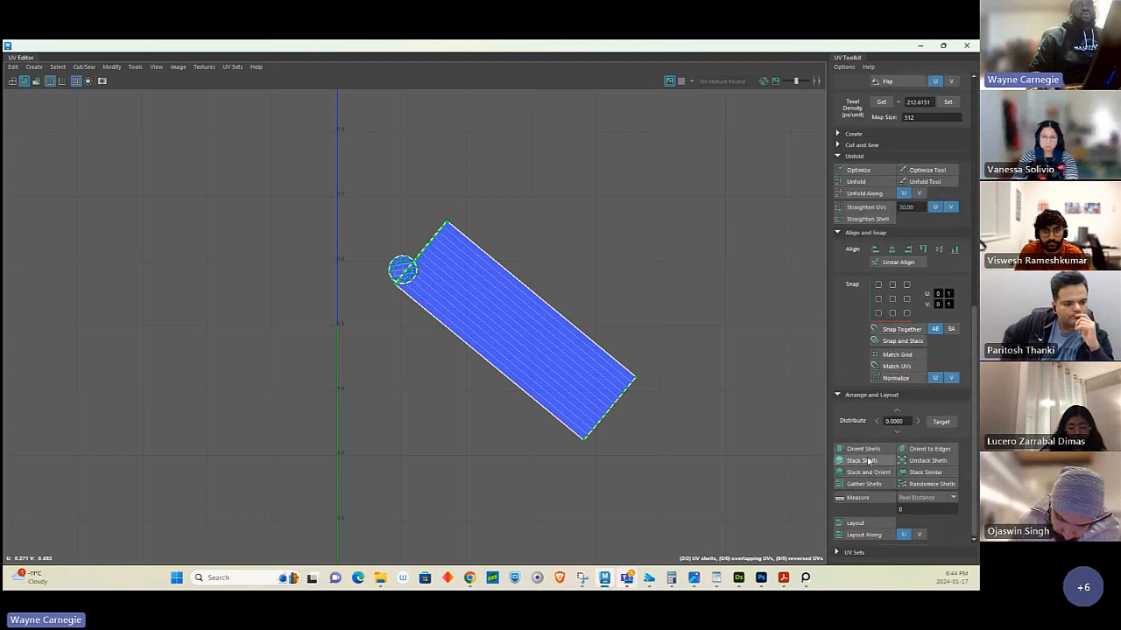
left_click(867, 449)
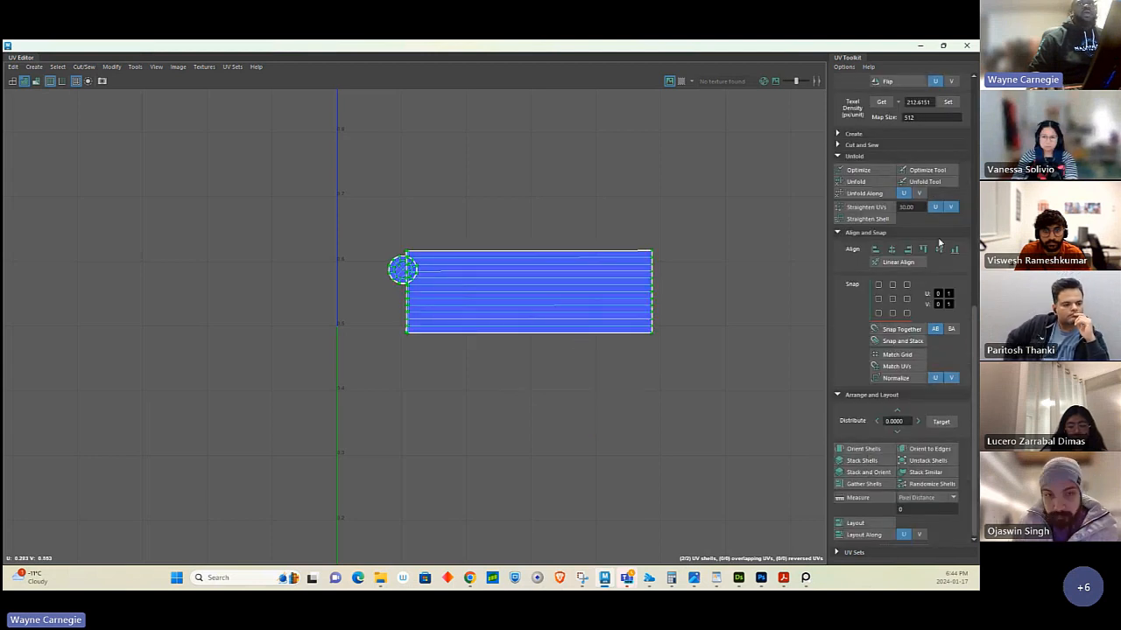
scroll(938, 263, "up", 5)
left_click(919, 212)
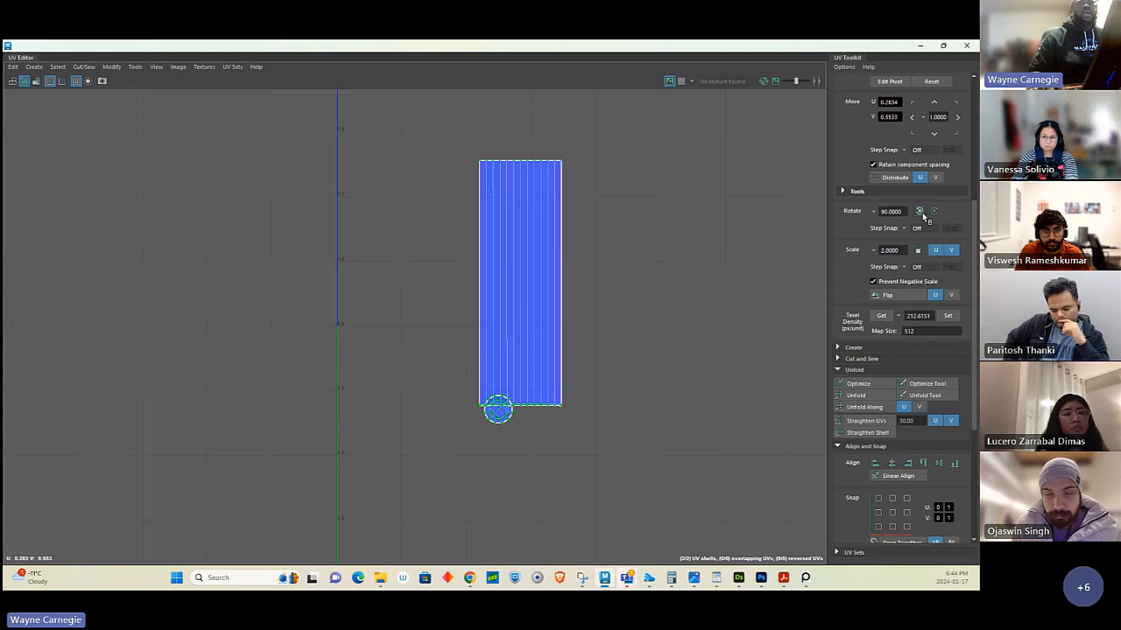
Move and sew the round cap shell onto the middle of the crank body's lower edge.
mouse_move(528, 164)
right_mouse_down()
mouse_move(530, 132)
mouse_move(526, 149)
right_mouse_up()
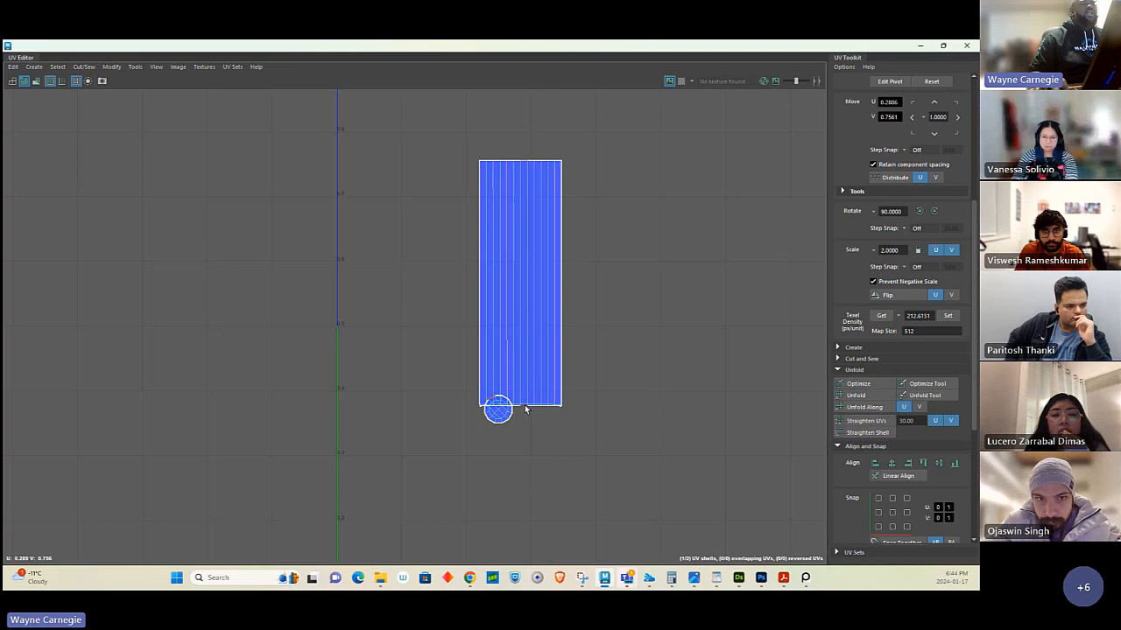
right_click(659, 366, "shift")
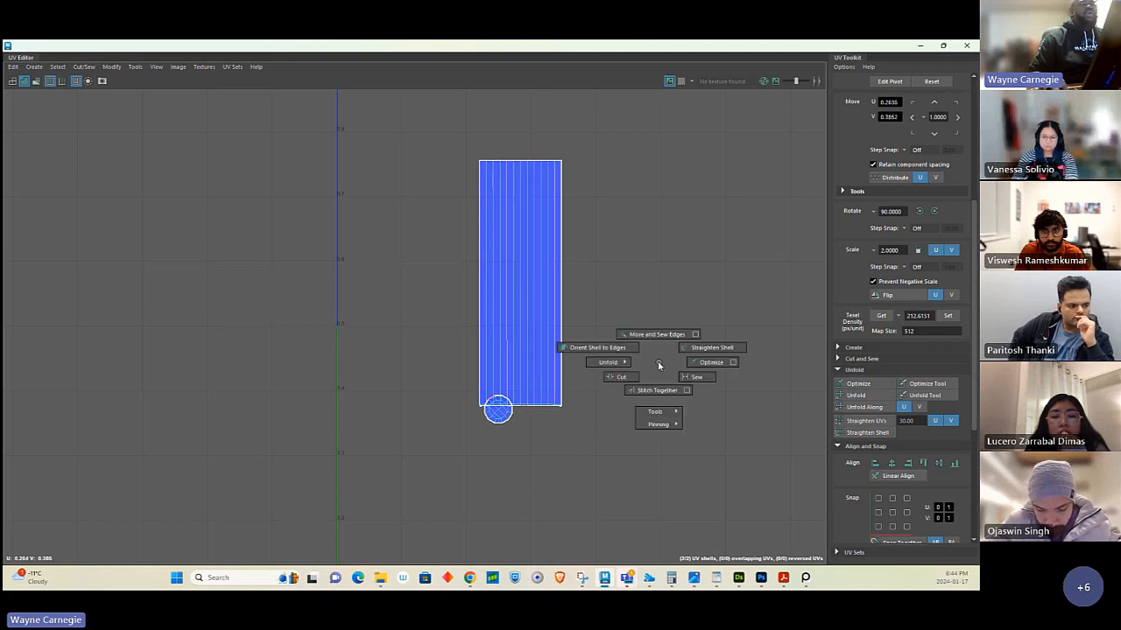
left_click(657, 334)
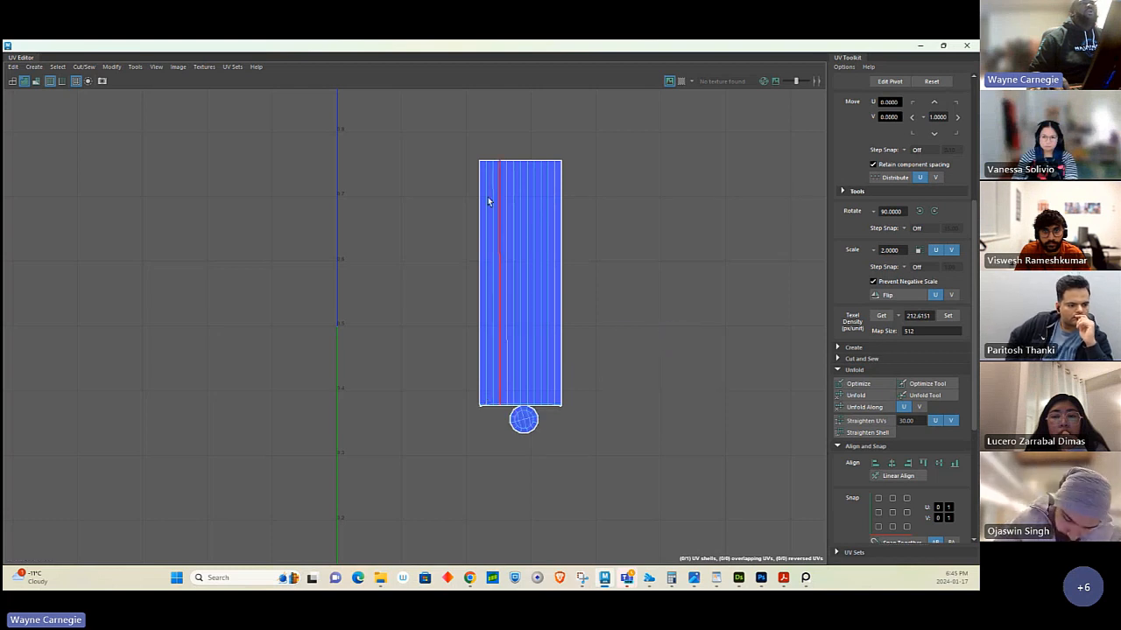
Delete the crank's construction history and add the crank to the Done_UV display layer.
right_click_drag(488, 199, 551, 209)
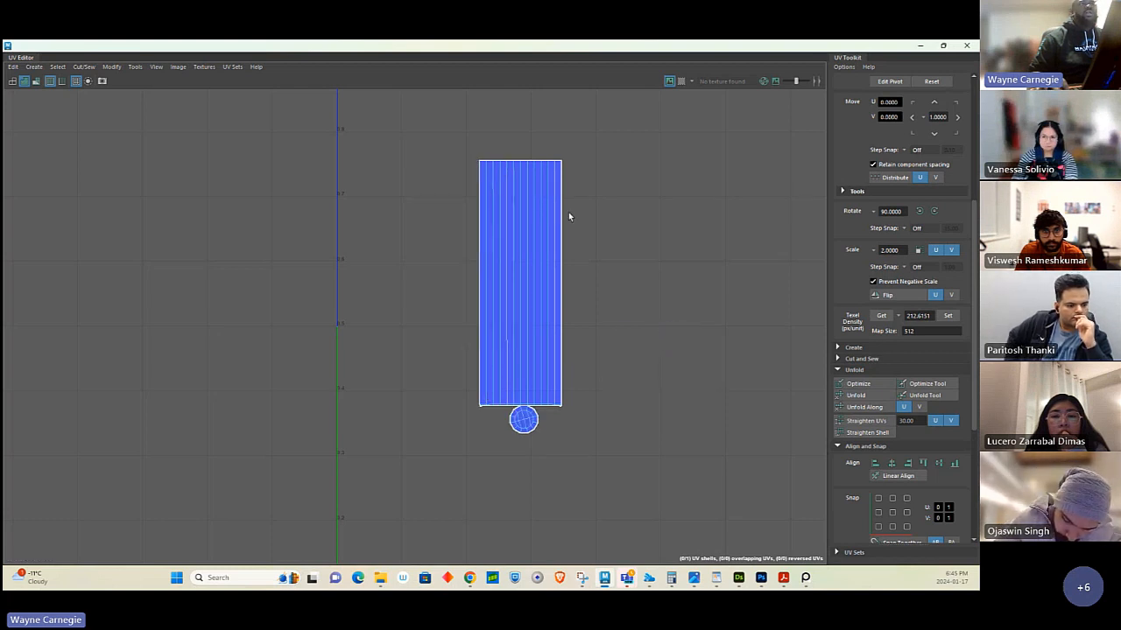
left_click(921, 48)
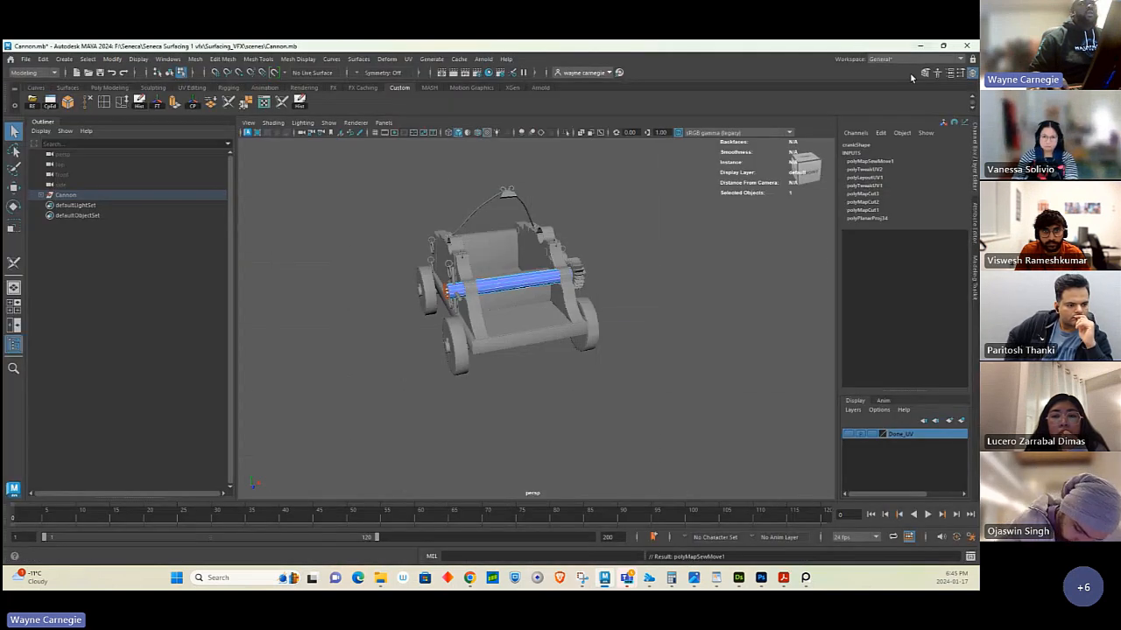
left_click(639, 219)
right_click_drag(546, 270, 574, 245)
left_click(536, 281)
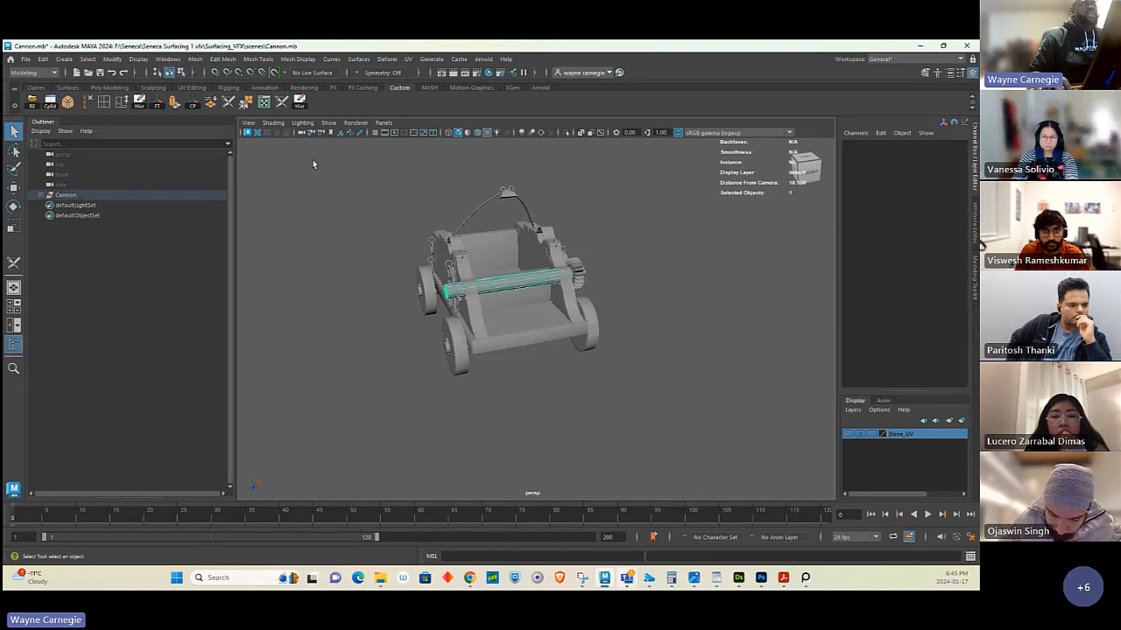
left_click(300, 102)
right_click(906, 436)
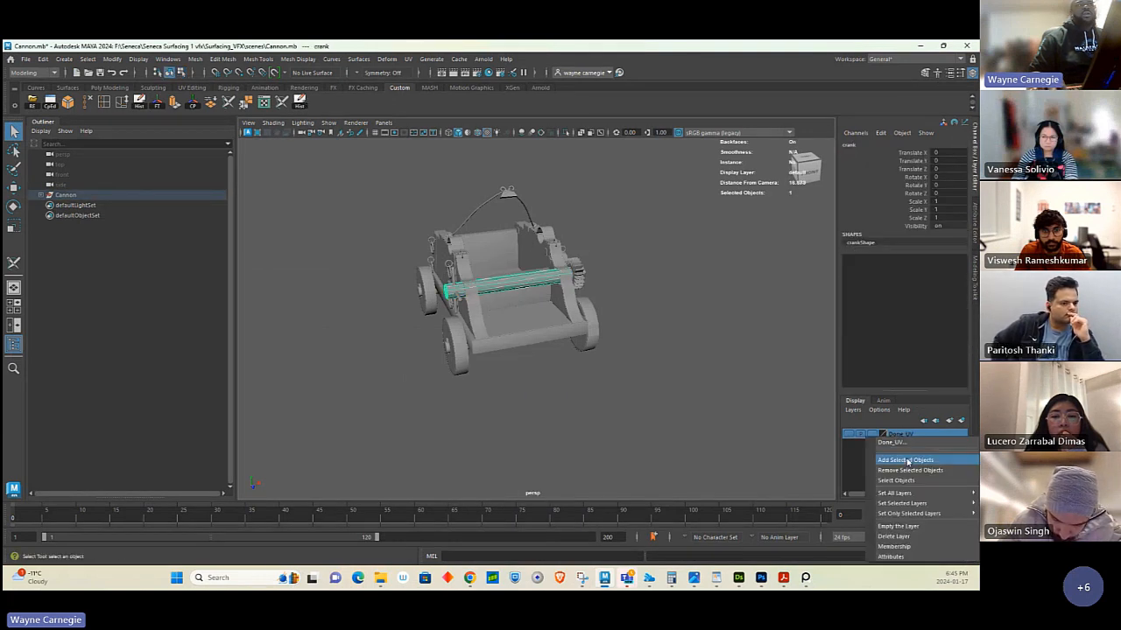
left_click(907, 461)
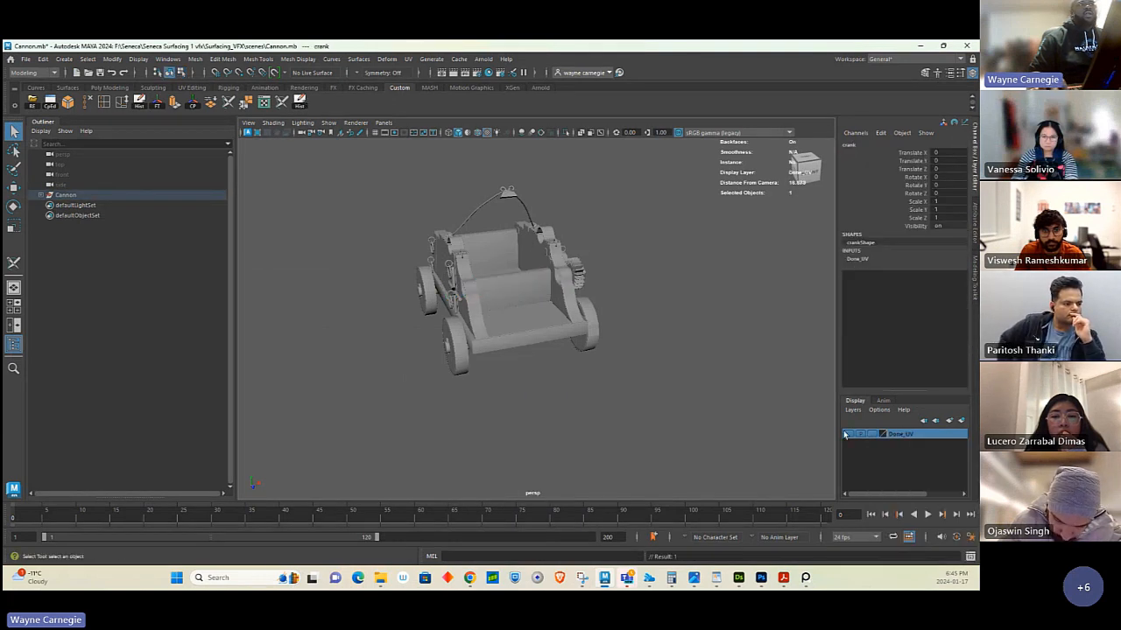
Isolate the backboard object in the perspective view and frame both of its panels up close.
left_click(520, 287)
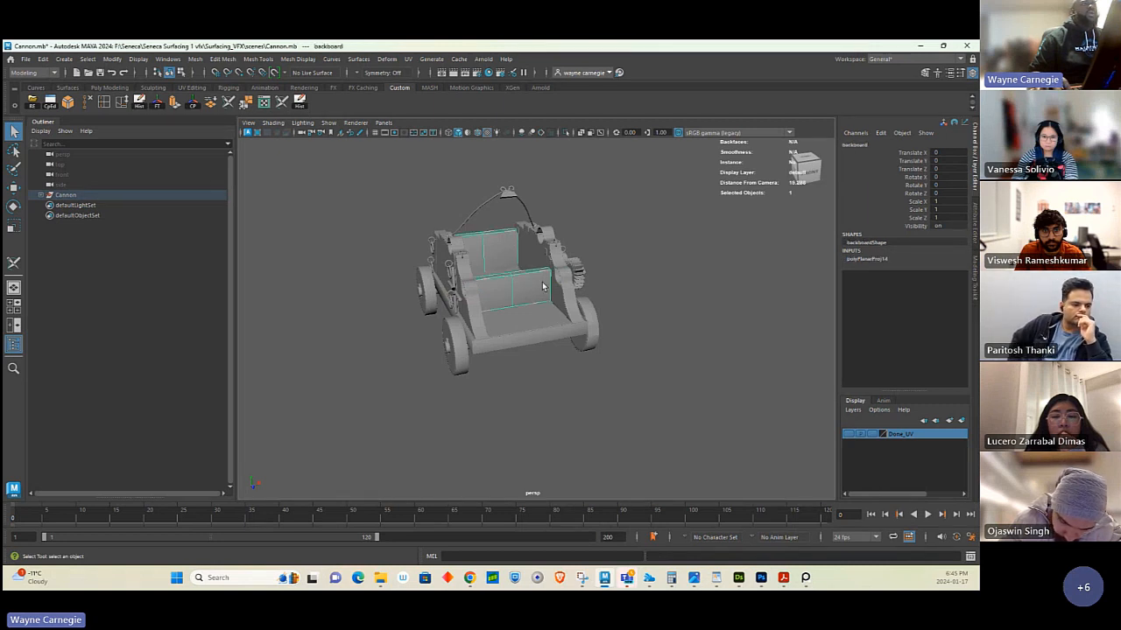
left_click(566, 132)
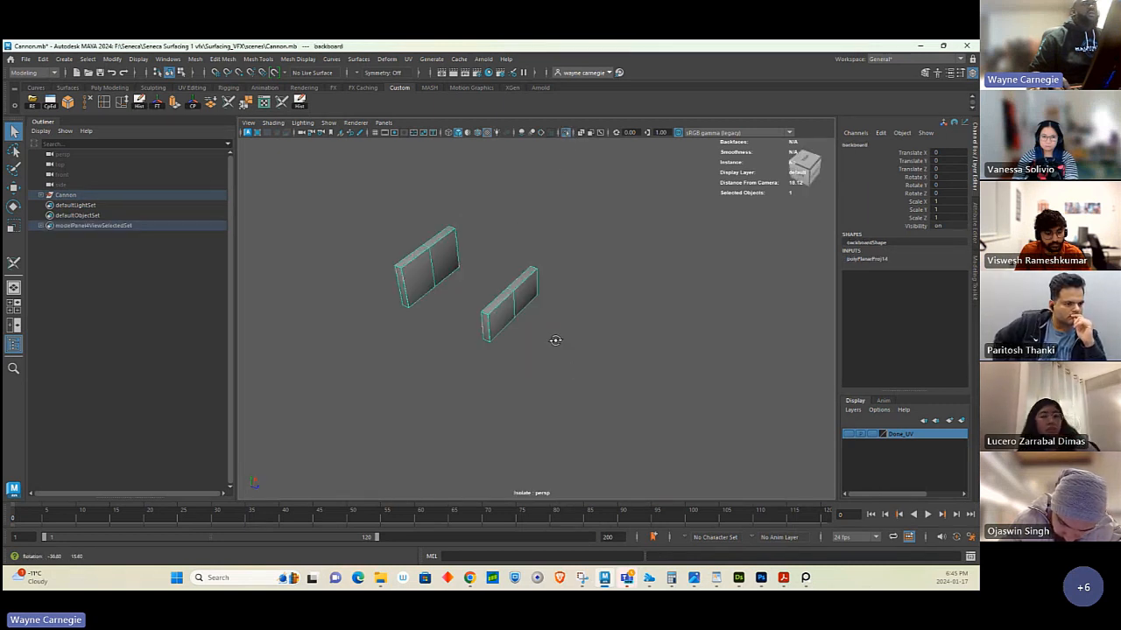
left_click_drag(738, 361, 685, 353, "alt")
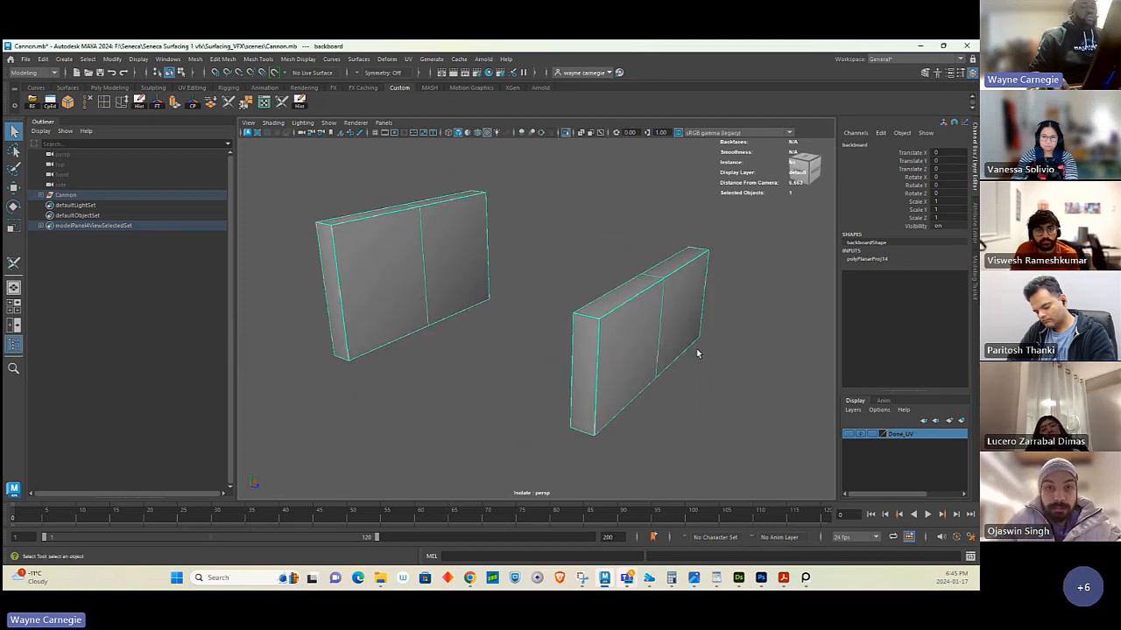
Open the UV Editor for the backboard and apply an automatic UV projection to it.
left_click(407, 59)
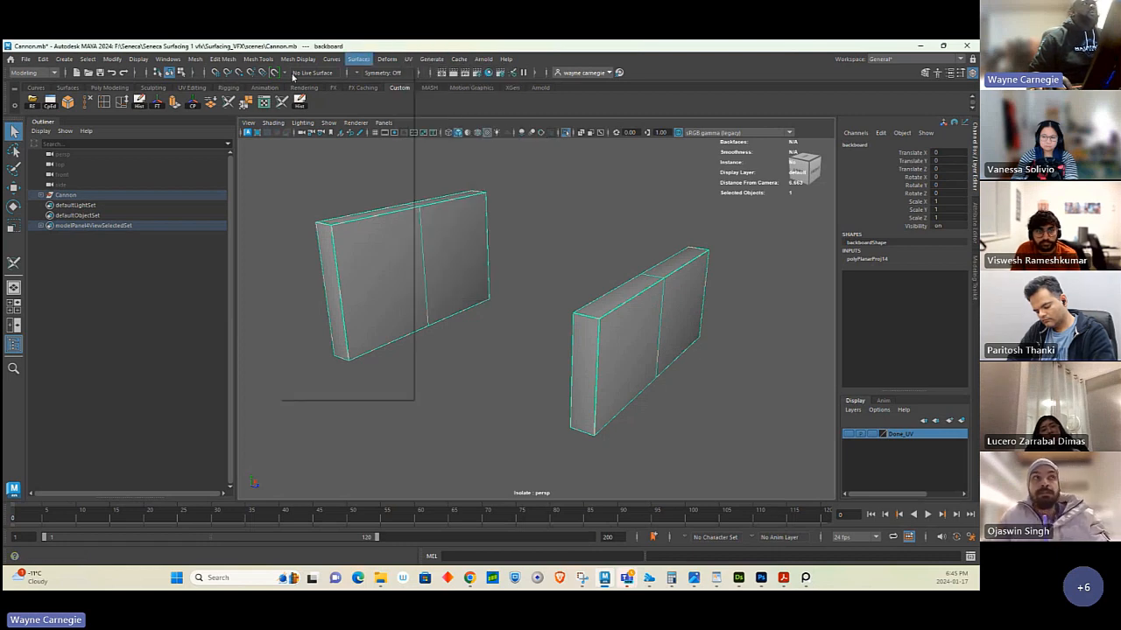
left_click(264, 102)
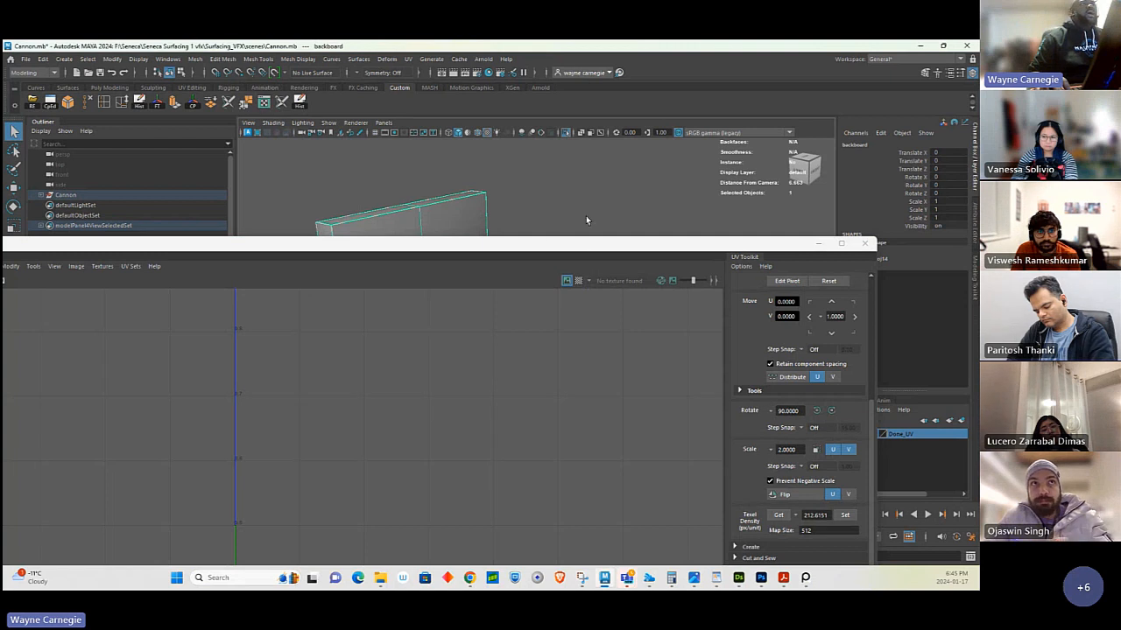
left_click(408, 62)
left_click(431, 121)
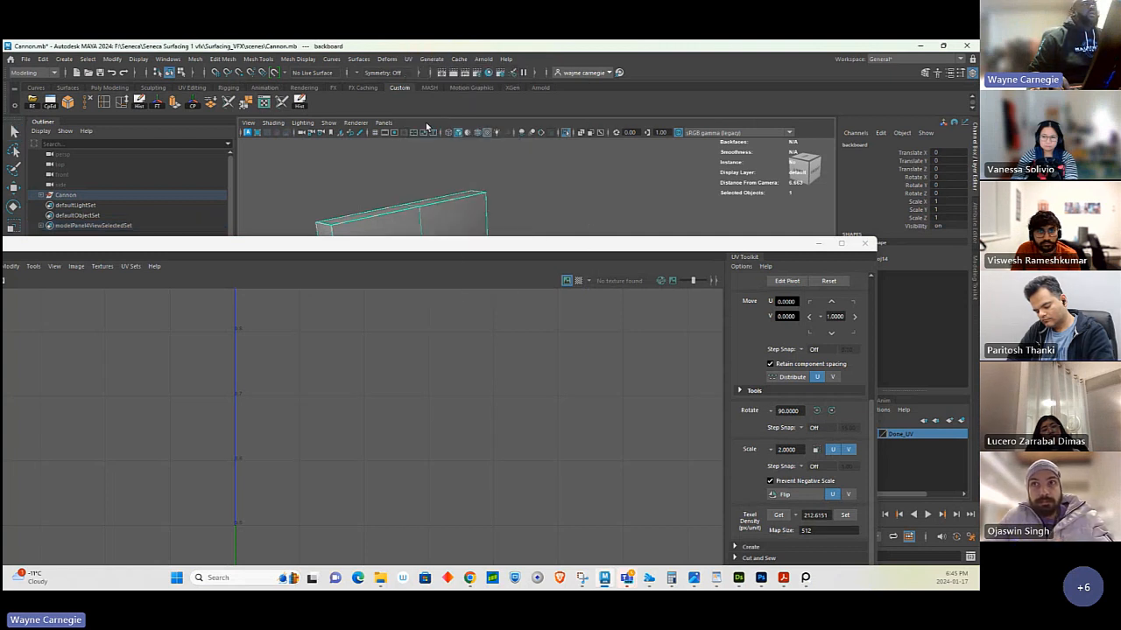
scroll(466, 451, "down", 5)
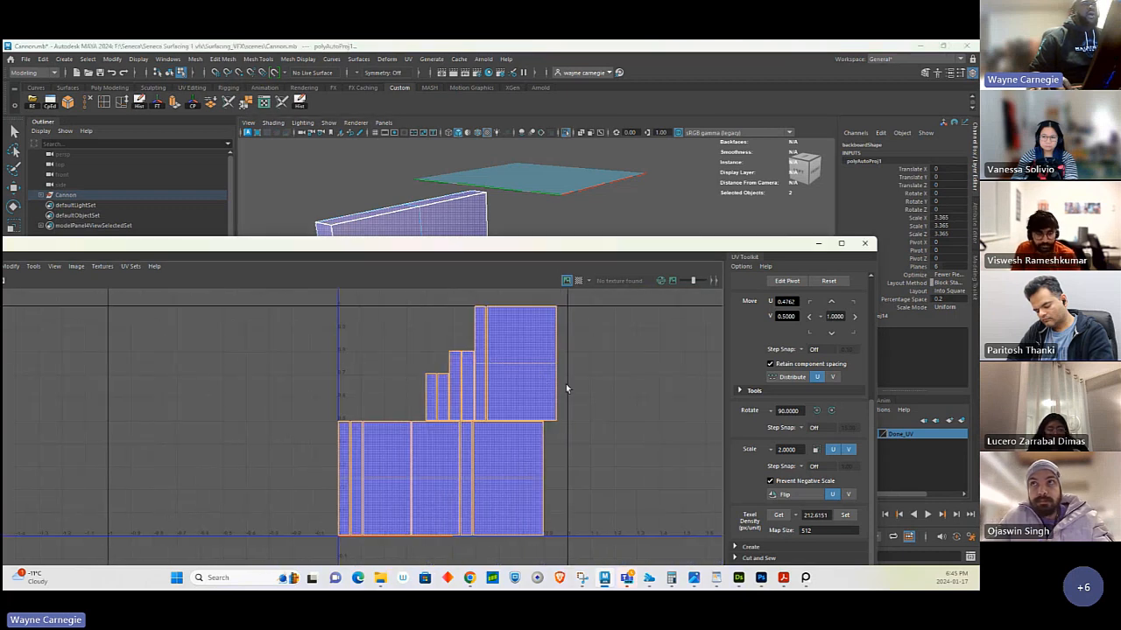
Move and sew a narrow side strip onto the large backboard shell's right edge, followed by the matching panel on the strip's outer side.
right_click(566, 384)
left_click(551, 355)
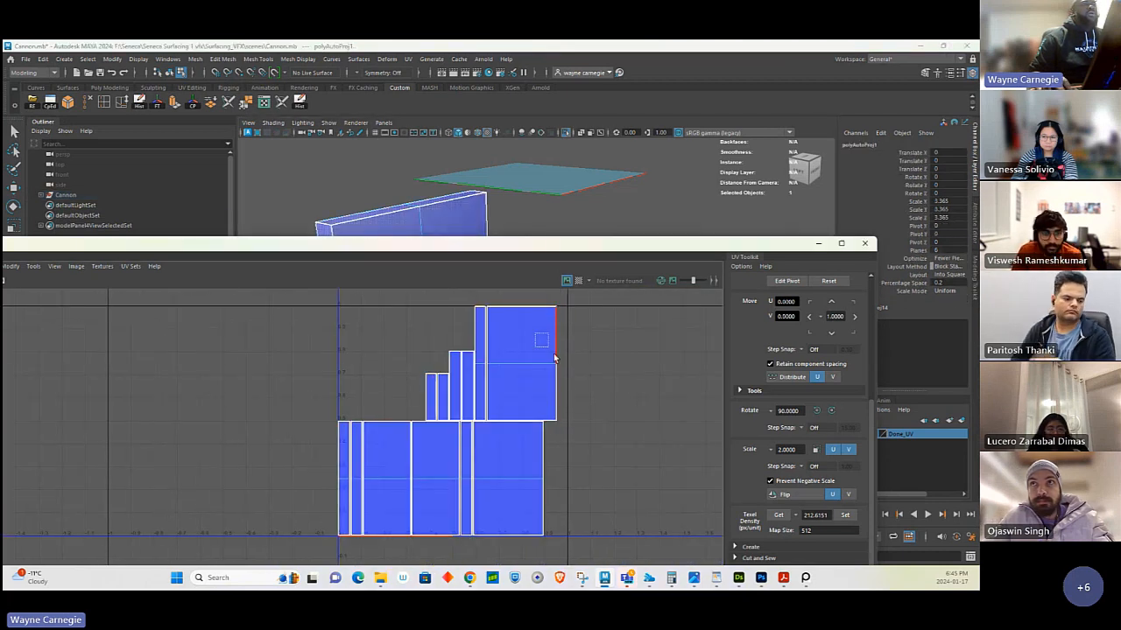
right_click(583, 385)
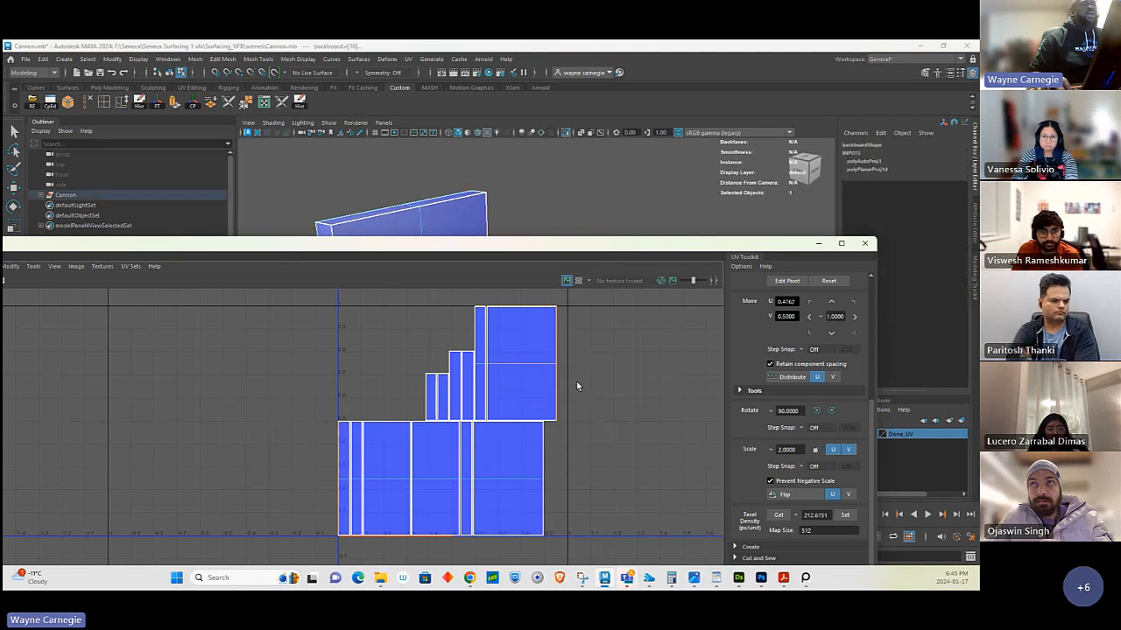
left_click_drag(545, 341, 578, 389)
right_click(588, 395)
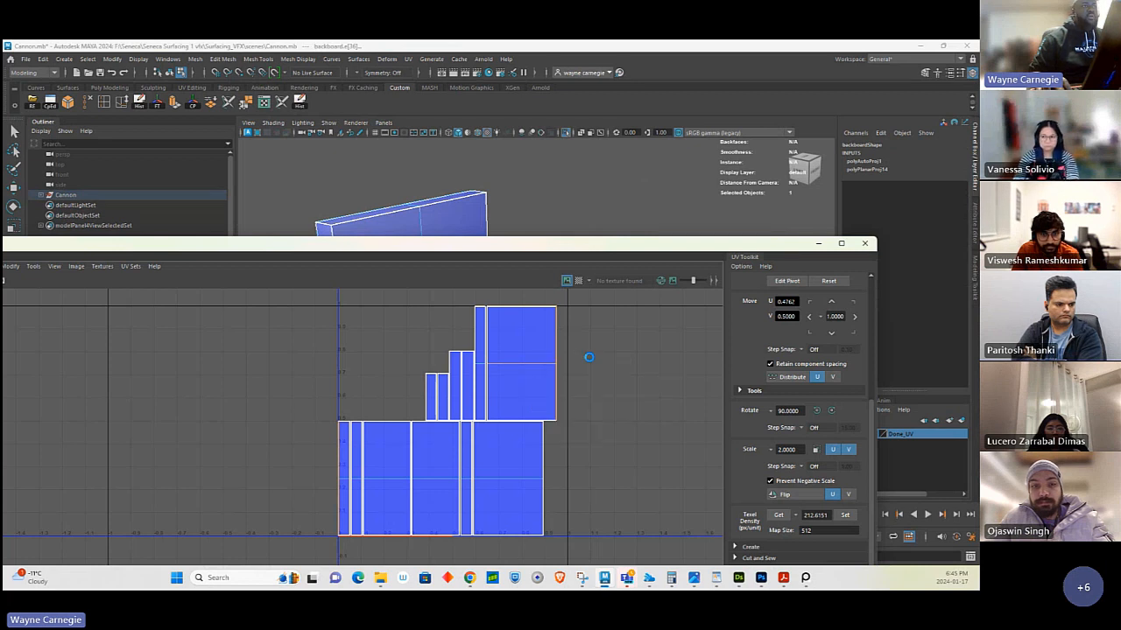
left_click(585, 363)
left_click_drag(560, 346, 589, 382)
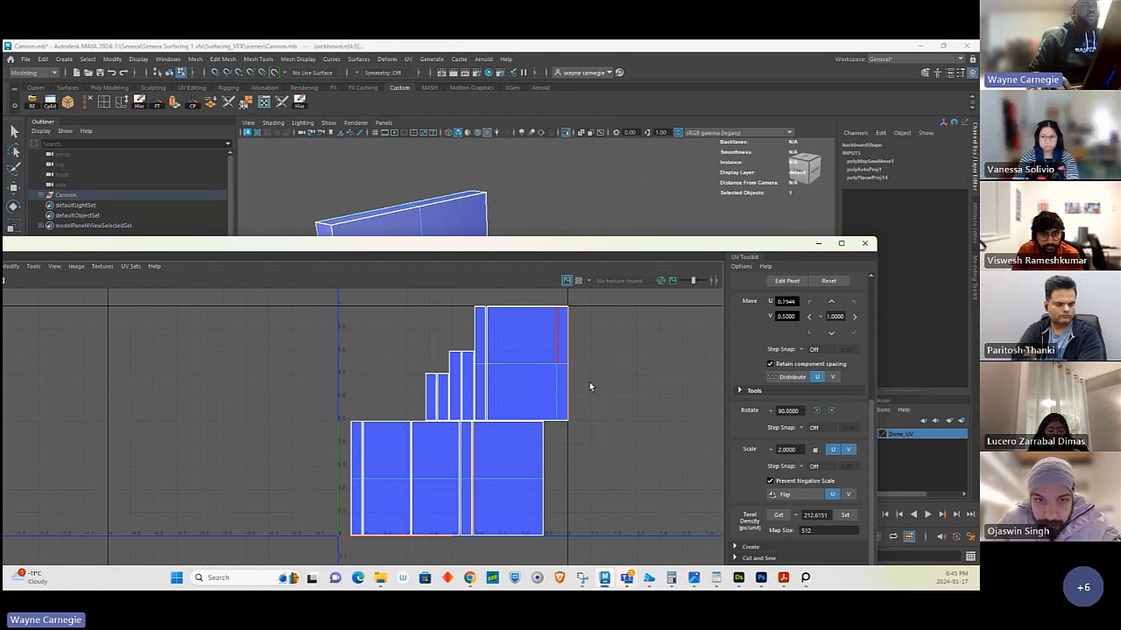
right_click(614, 389)
left_click(618, 355)
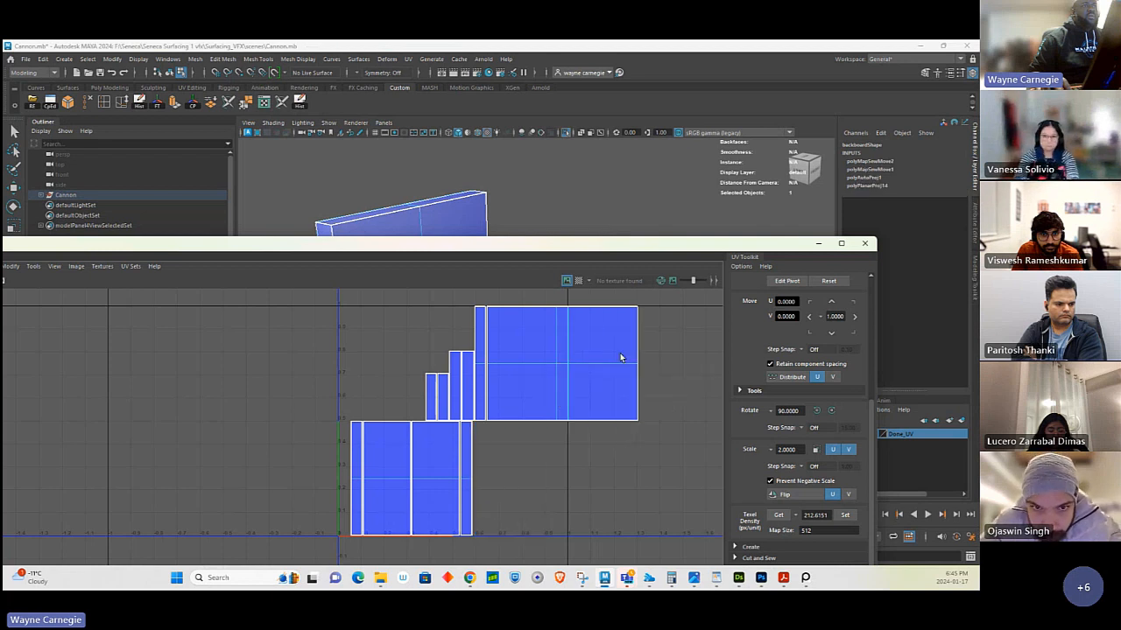
Move and sew the narrow side strips onto the large backboard shell's left edge and the second backboard panel's right edge.
left_click(466, 472)
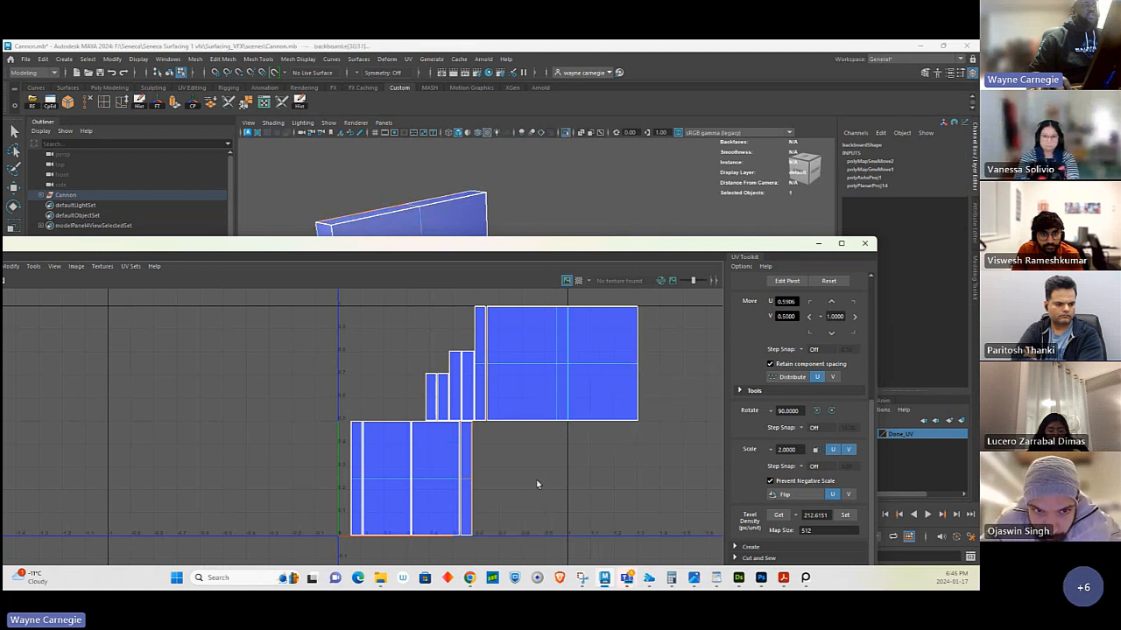
right_click(559, 482)
left_click(562, 427)
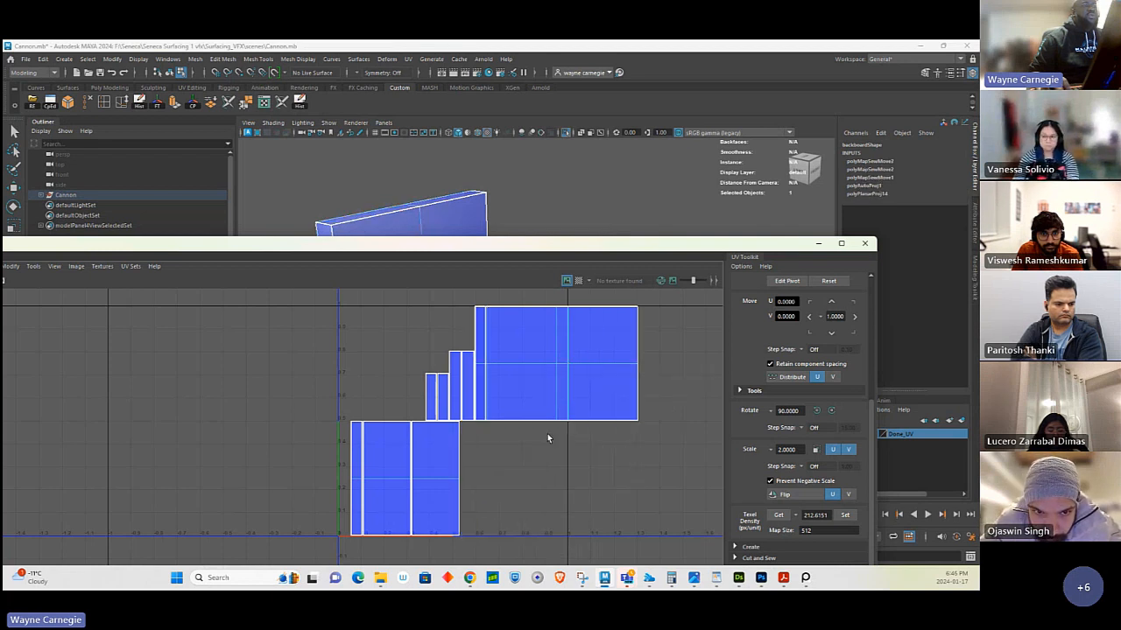
right_click(554, 488)
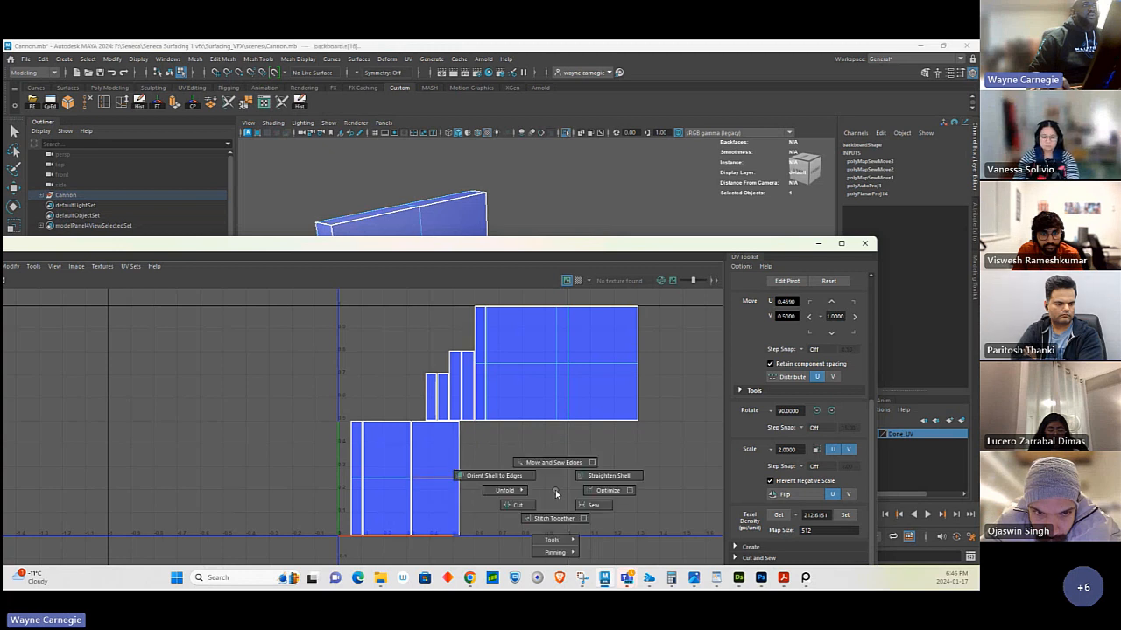
left_click(560, 444)
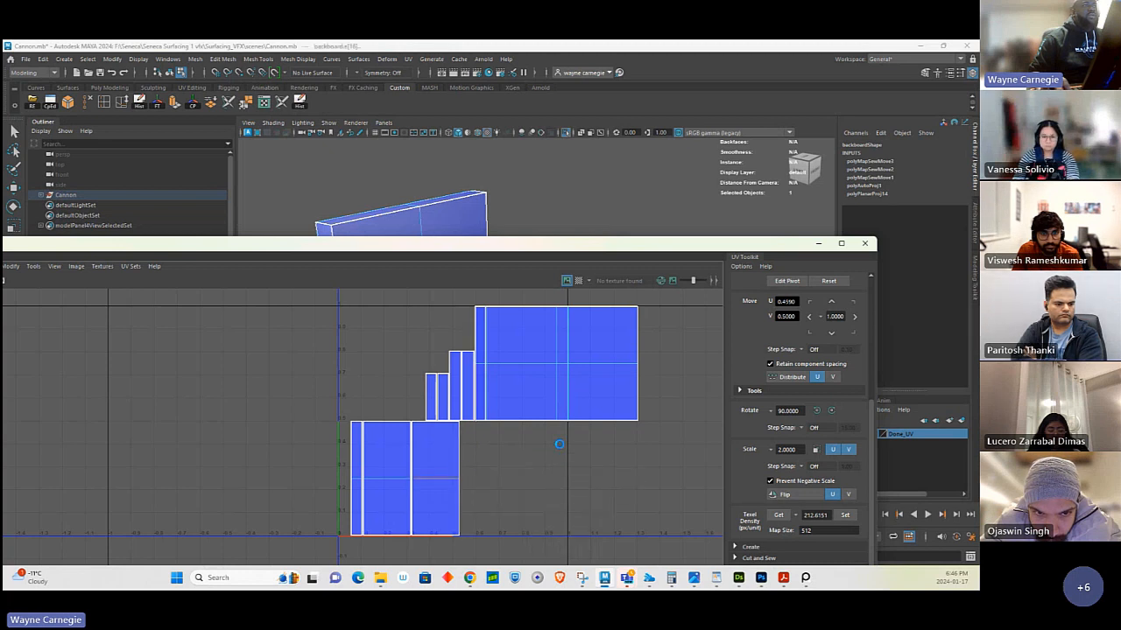
Move and sew the two short end caps onto the large backboard shell's top and bottom edges.
right_click(448, 471)
right_click_drag(527, 346, 532, 312)
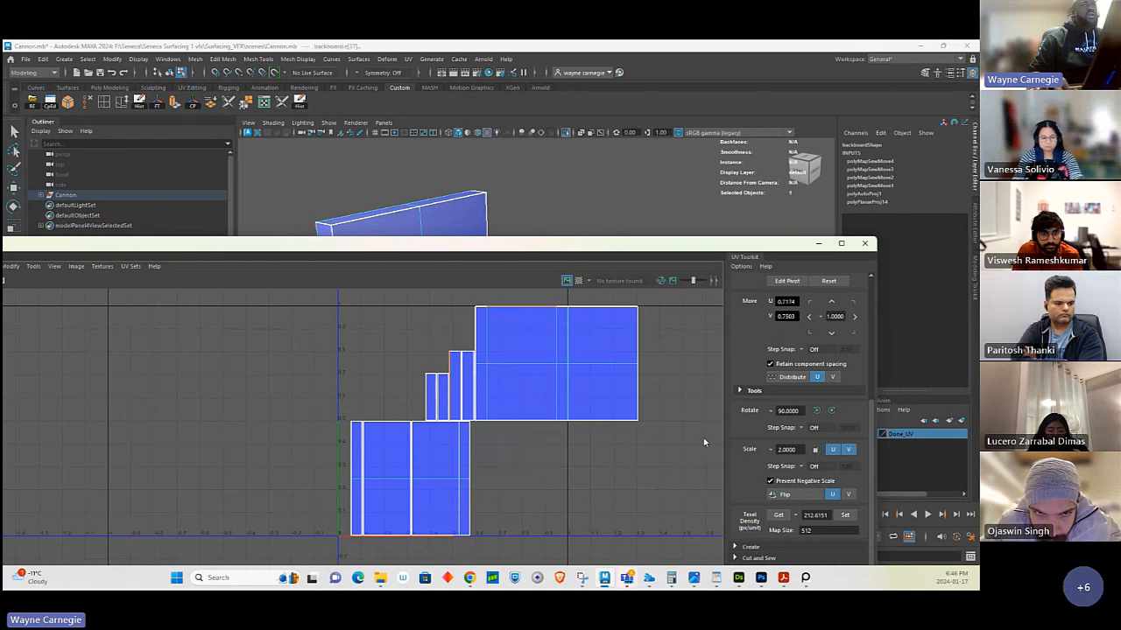
right_click(704, 438, "shift")
right_click_drag(703, 438, 703, 412, "shift")
left_click(523, 428)
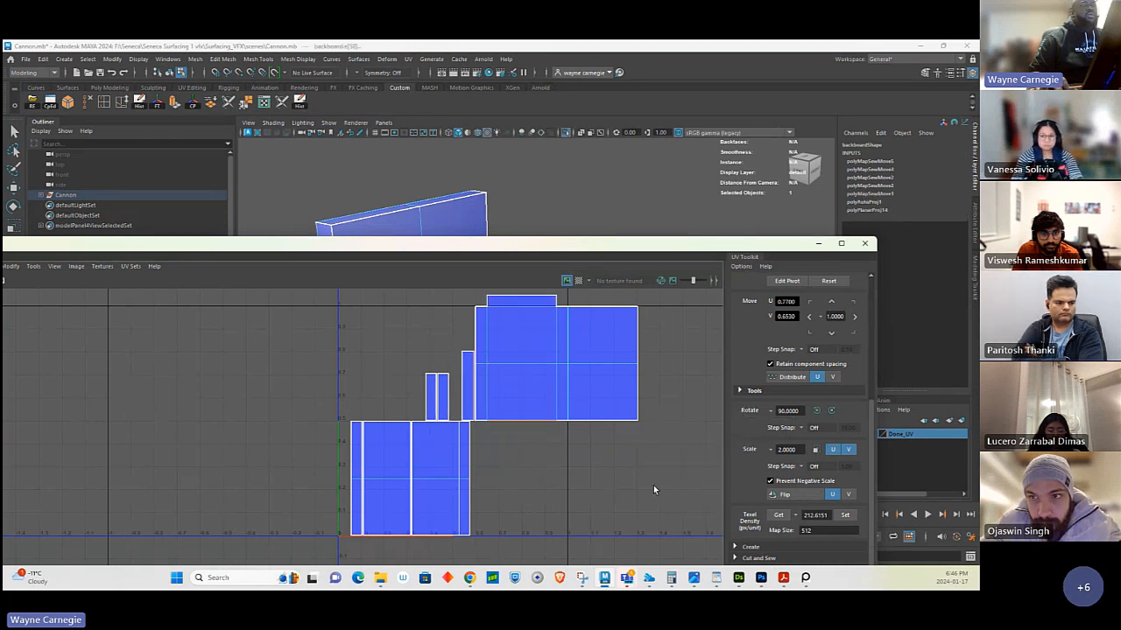
right_click_drag(653, 488, 613, 454, "shift")
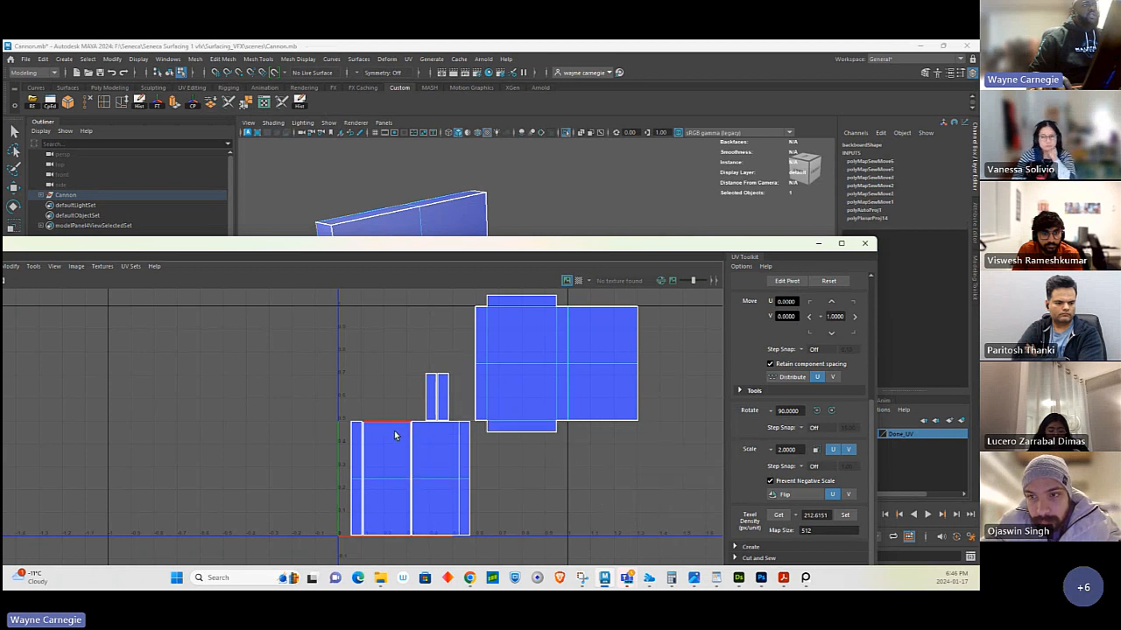
Sew the second backboard's two panels together through their narrow strip and attach its top and bottom end caps.
left_click(412, 478)
right_click_drag(594, 489, 595, 446, "shift")
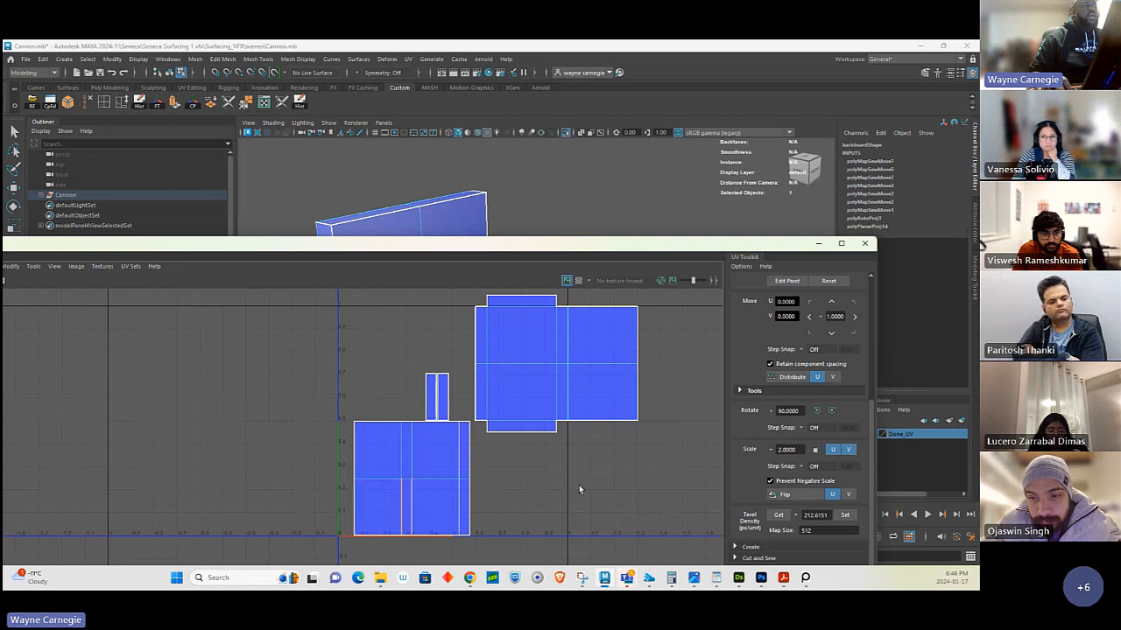
right_click_drag(611, 492, 446, 445, "shift")
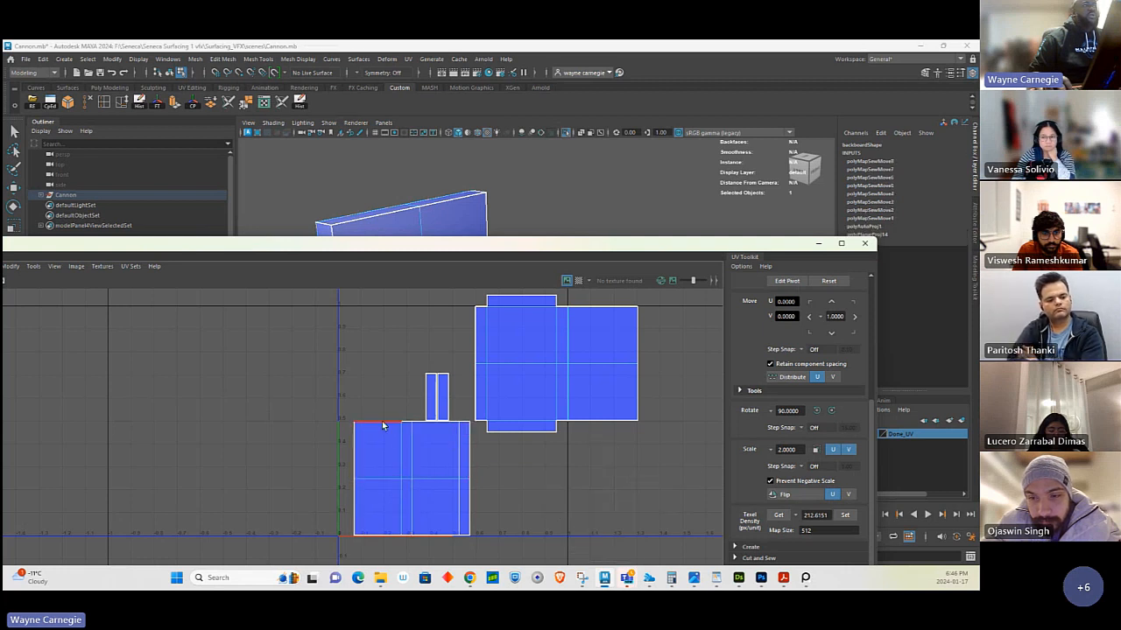
left_click(438, 535)
right_click_drag(605, 504, 614, 442, "shift")
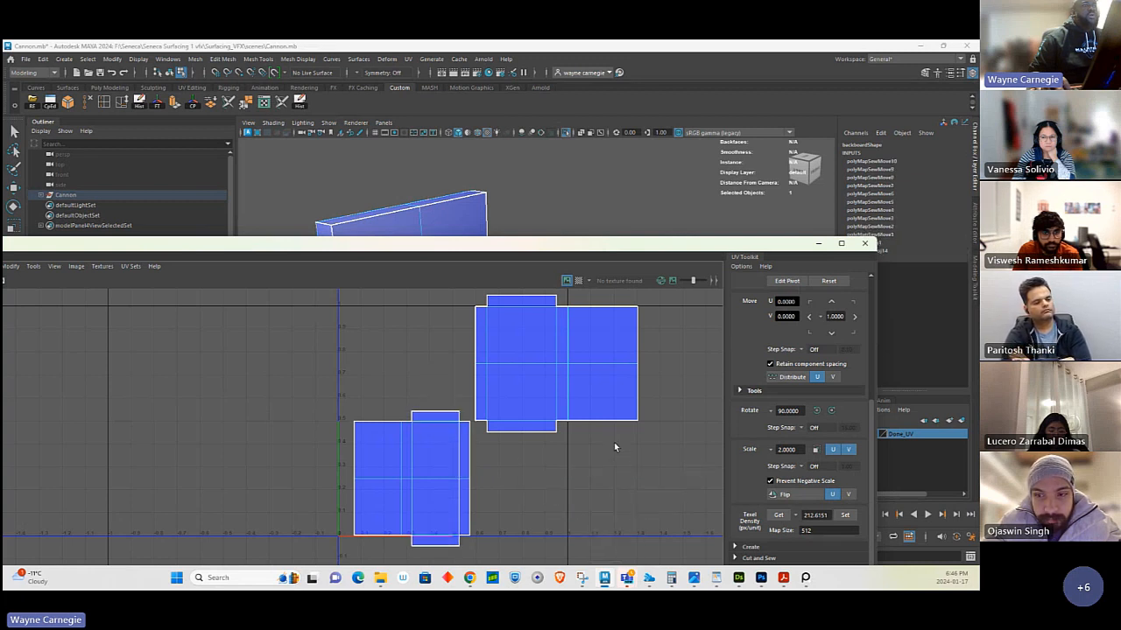
Place the large backboard shell beside the smaller one and shift both up and to the right, outside the first UV tile.
scroll(629, 449, "down", 3)
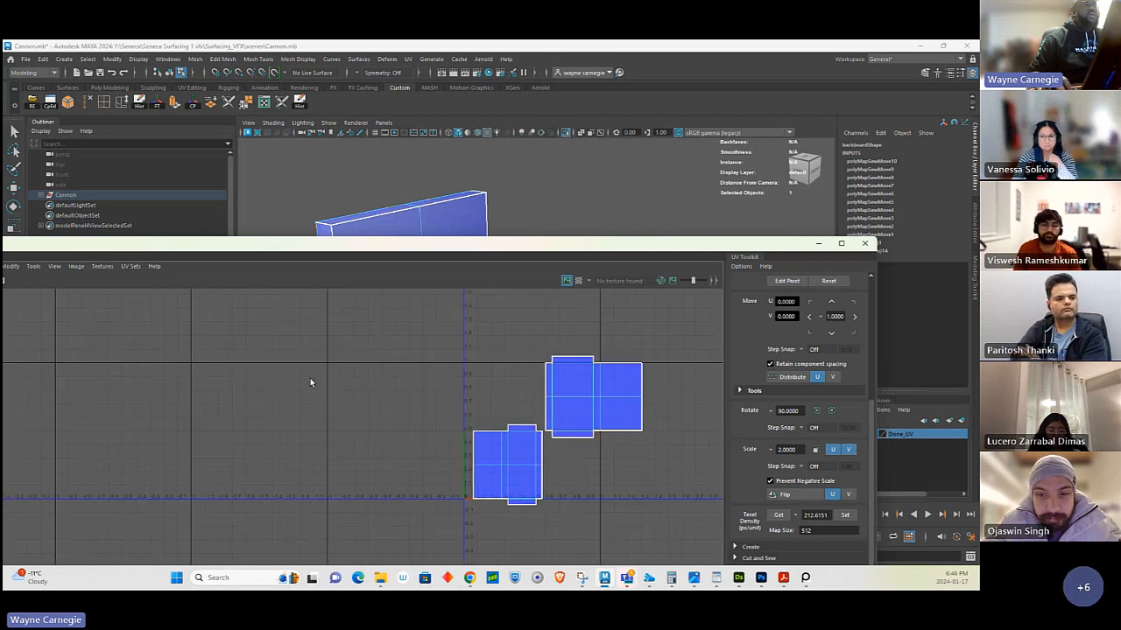
scroll(310, 379, "down", 1)
left_click(476, 390)
right_click_drag(476, 389, 526, 401, "ctrl")
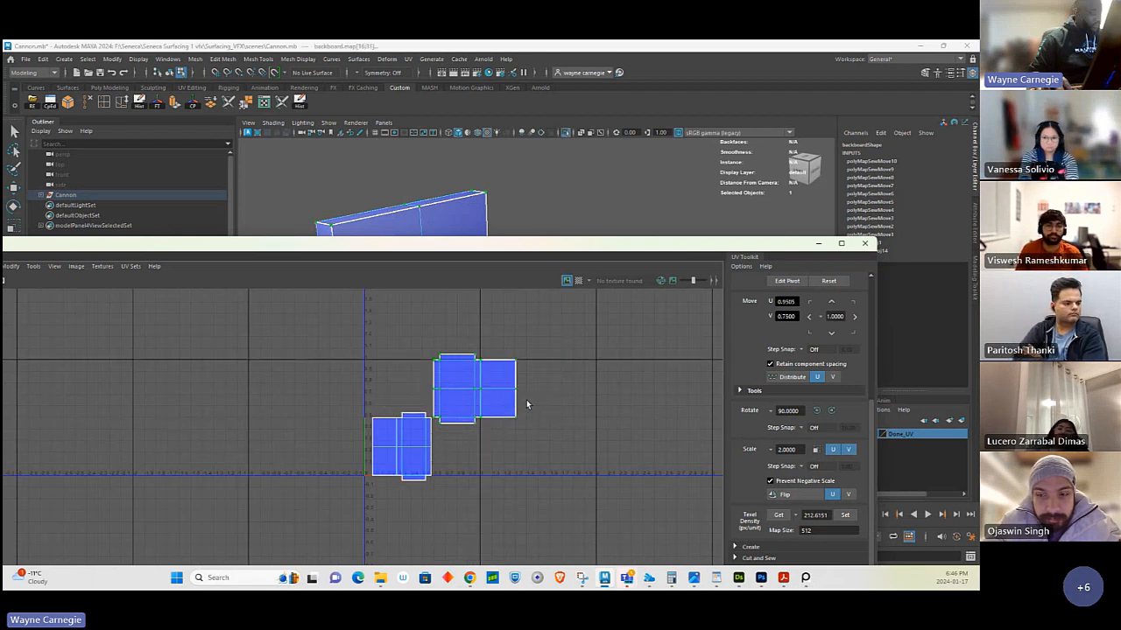
key("w")
left_click_drag(476, 388, 478, 449)
left_click_drag(327, 384, 542, 521)
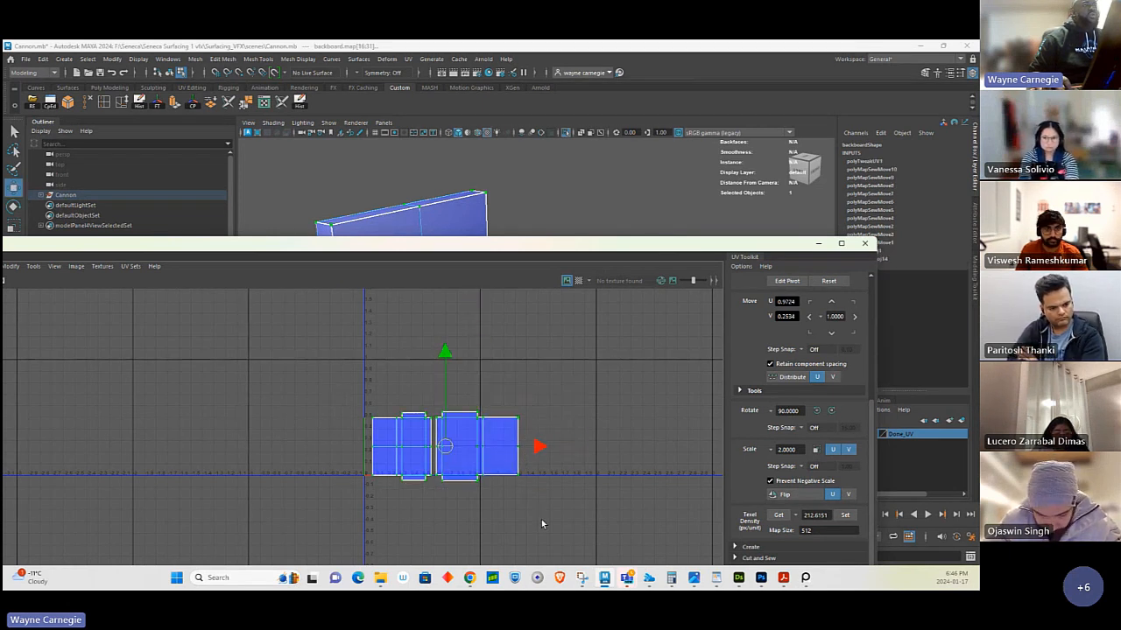
left_click_drag(445, 446, 510, 340)
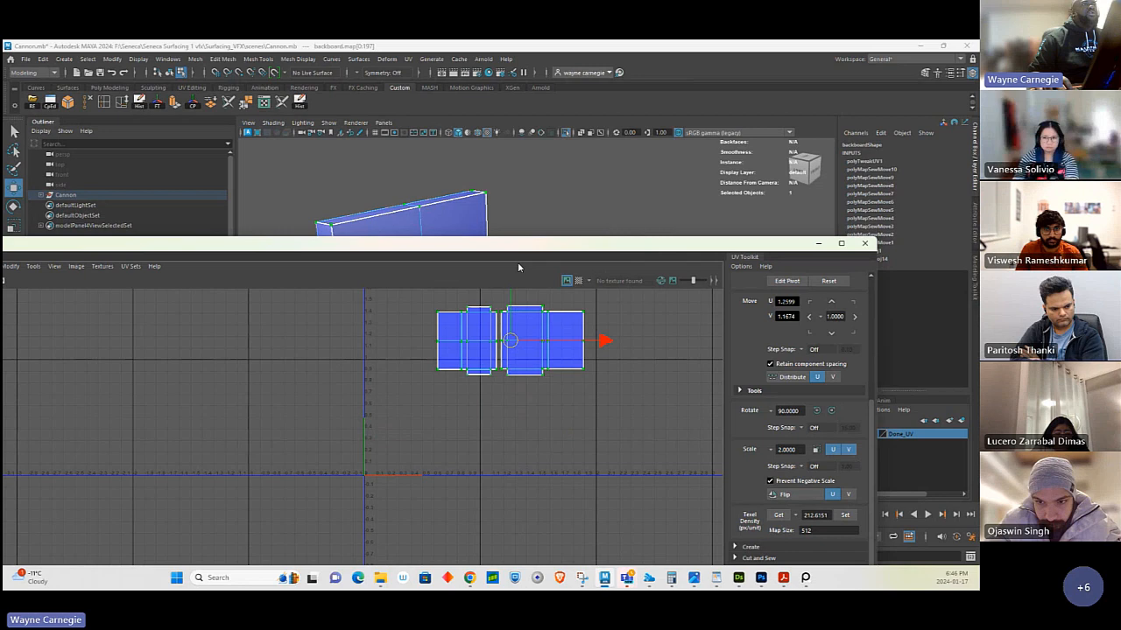
Turn on the checker texture and inspect its pattern on both backboard panels in the perspective view.
left_click(578, 282)
left_click_drag(547, 247, 519, 402)
right_click_drag(671, 321, 590, 304, "alt")
left_click_drag(590, 304, 630, 298, "alt")
left_click_drag(560, 407, 540, 302)
Stack the large backboard shell above the smaller one and move both shells into the empty space left of the first UV tile.
left_click_drag(537, 428, 587, 476)
left_click(558, 444)
right_click_drag(587, 461, 649, 409, "ctrl")
left_click_drag(583, 452, 516, 389)
right_click_drag(636, 424, 611, 445, "alt")
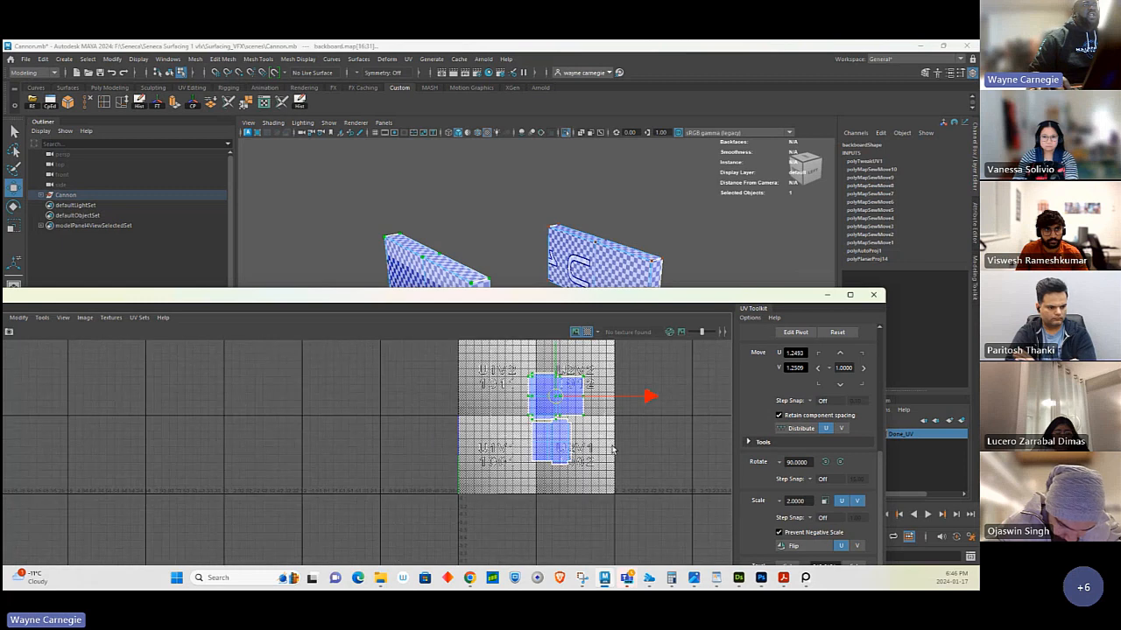
left_click_drag(490, 342, 650, 557)
left_click_drag(556, 419, 320, 466)
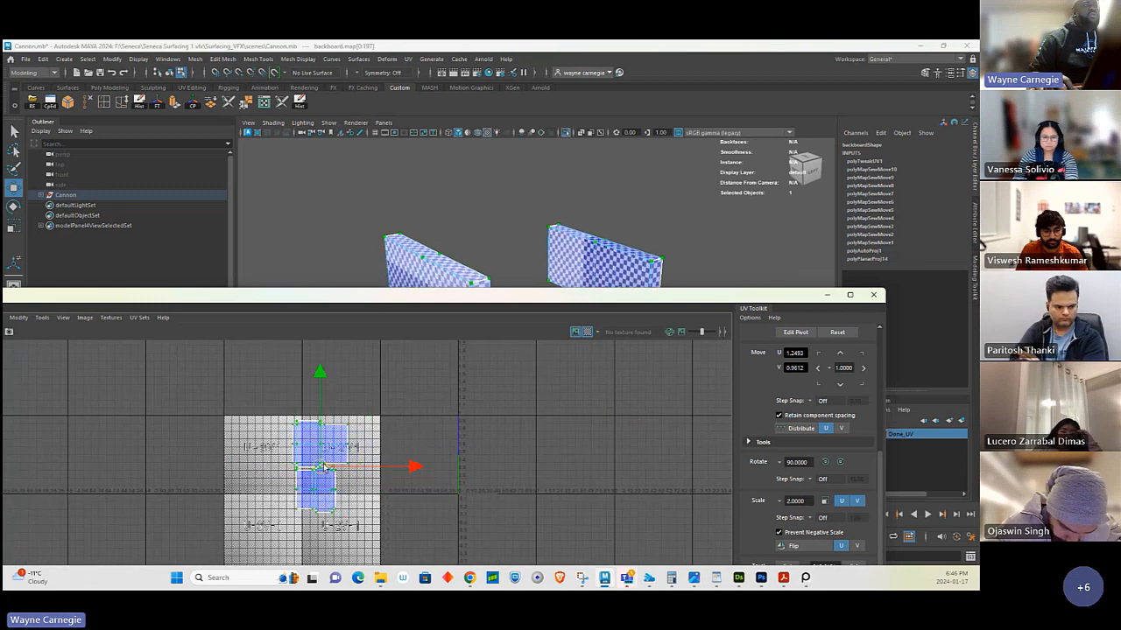
Return the backboard to object mode, delete its construction history and add it to the Done_UV display layer.
right_click_drag(606, 247, 688, 217)
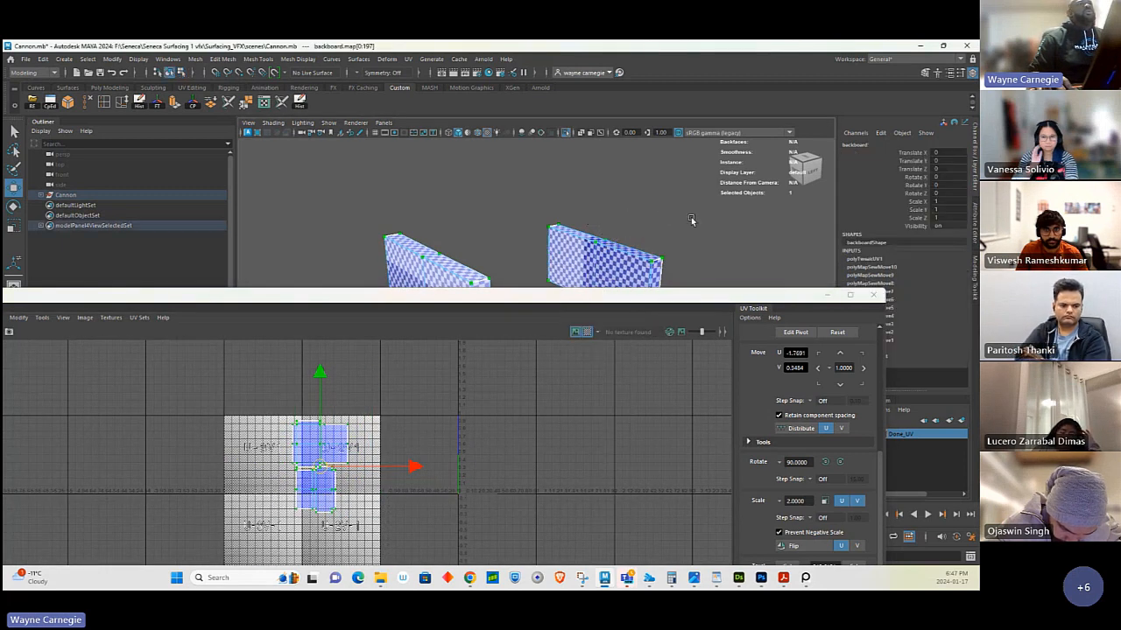
left_click(691, 217)
left_click(626, 253)
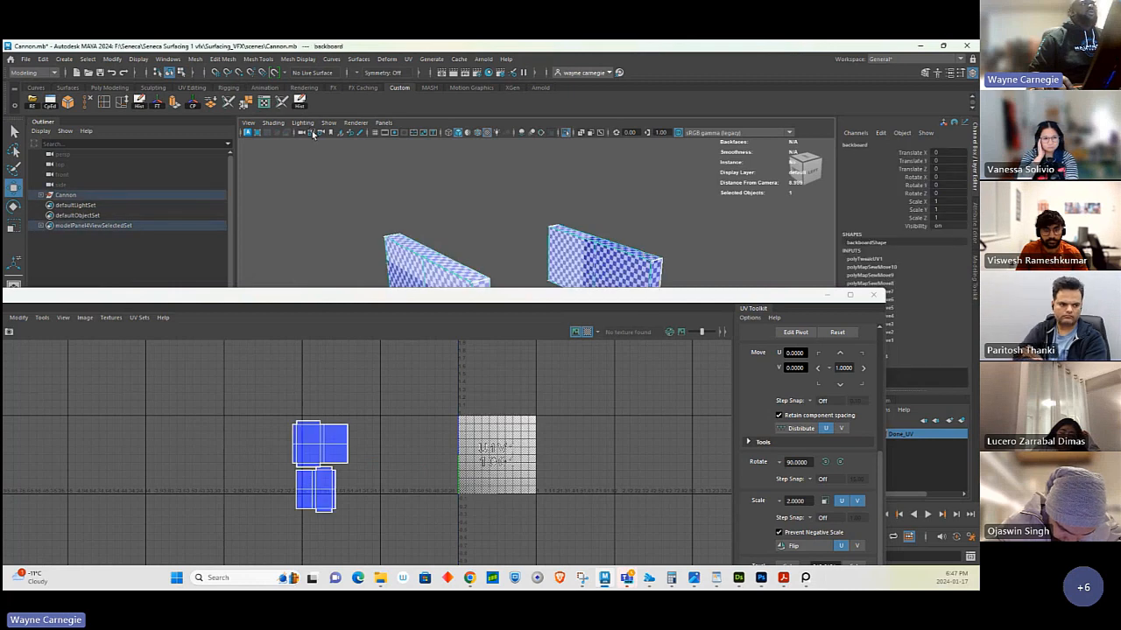
left_click(297, 102)
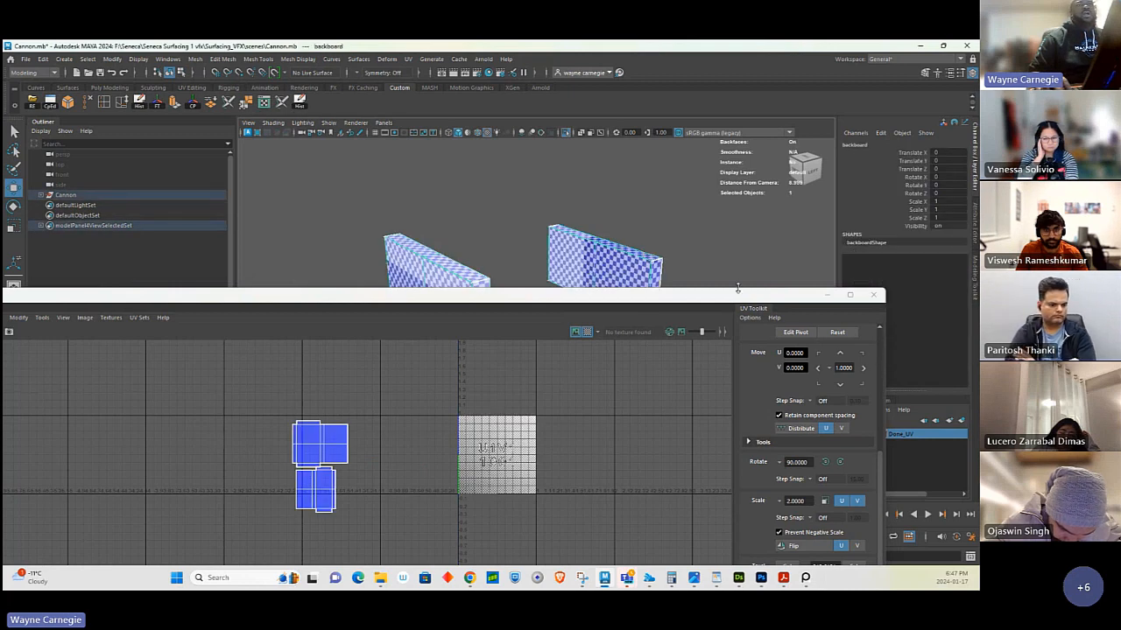
left_click_drag(740, 291, 637, 270)
right_click(912, 433)
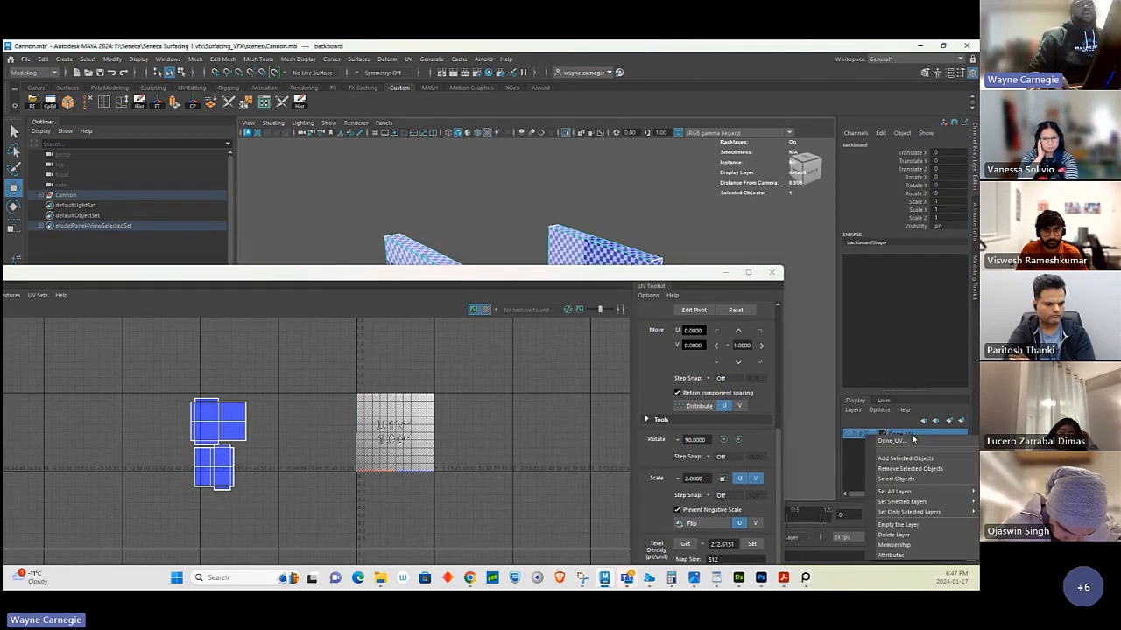
left_click(915, 458)
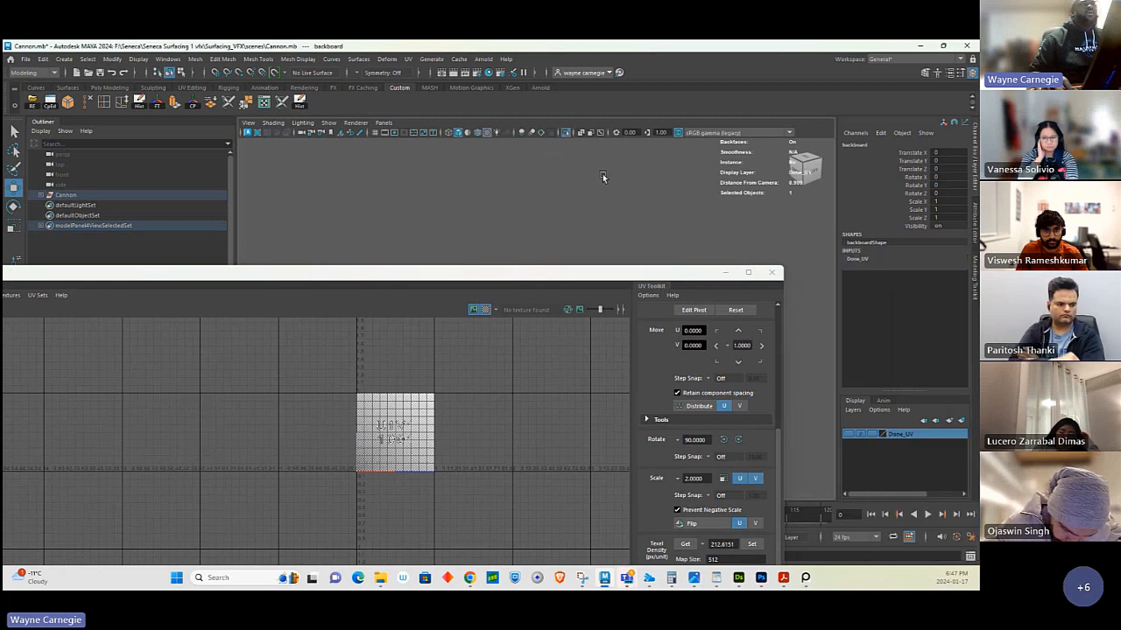
Minimize the UV Editor, end the backboard's isolation to show the remaining cannon parts, and save the scene.
left_click(725, 273)
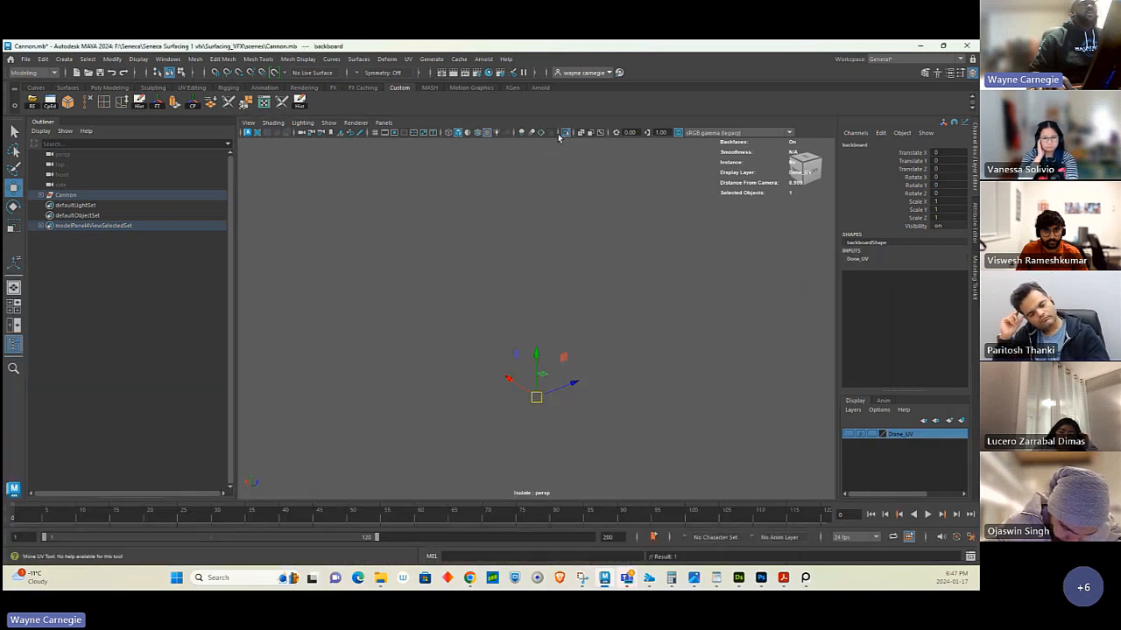
left_click(567, 132)
left_click_drag(623, 210, 613, 295, "alt")
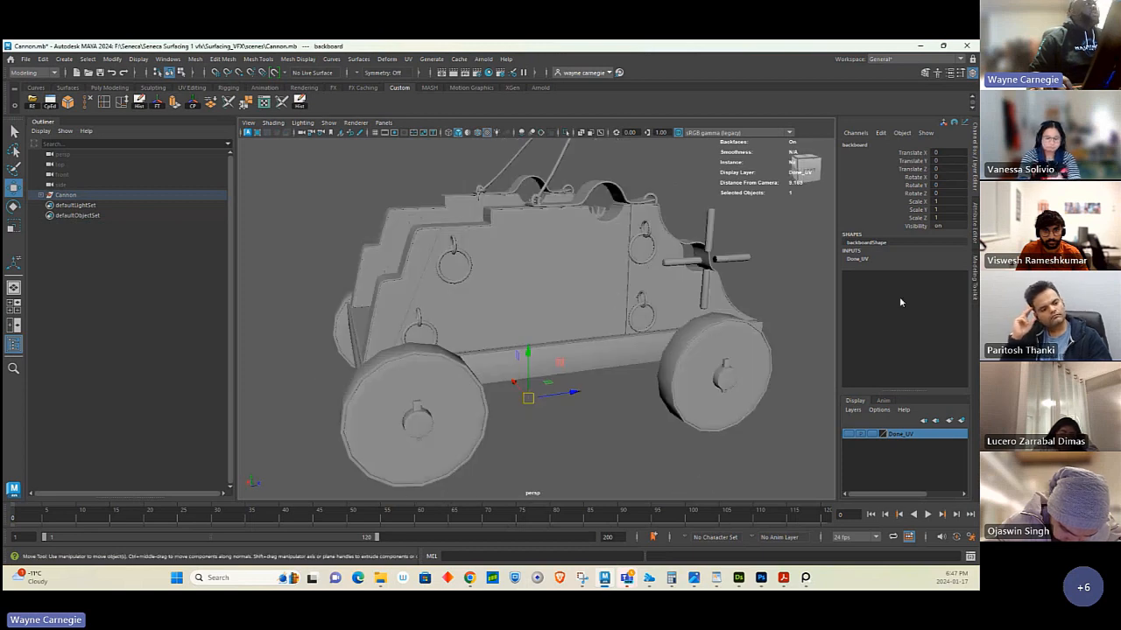
left_click(26, 59)
left_click(35, 103)
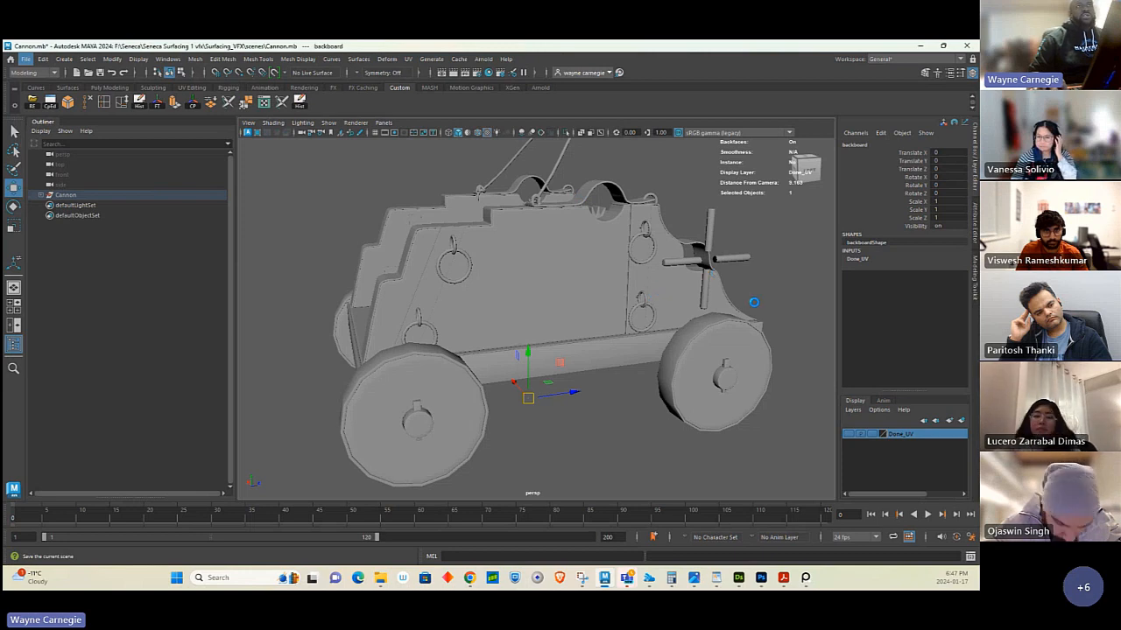
Select the cannon's rectangular base frame, turn off the checker texture and isolate the frame in the perspective view.
left_click_drag(751, 301, 605, 305, "alt")
left_click(592, 392)
left_click_drag(611, 382, 676, 396, "alt")
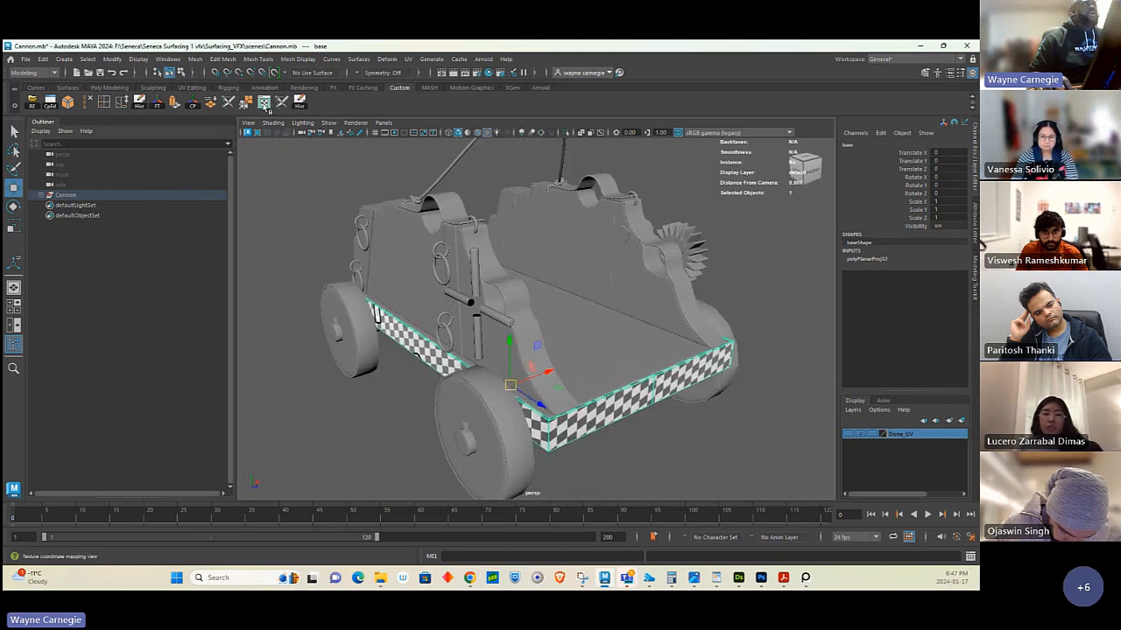
left_click(263, 103)
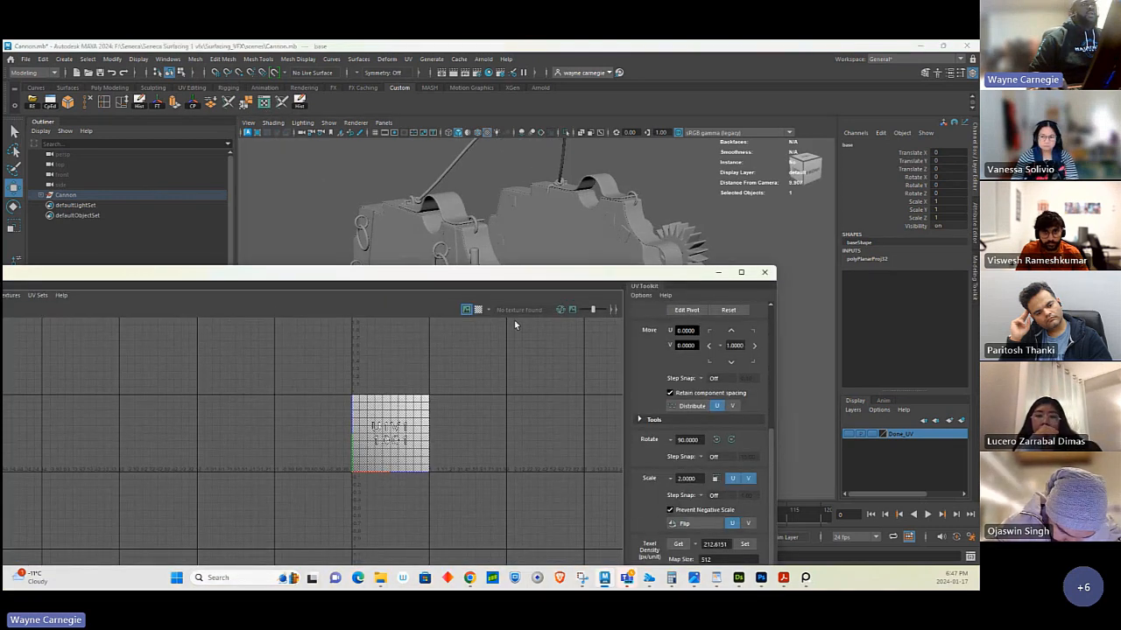
left_click(478, 310)
left_click(719, 273)
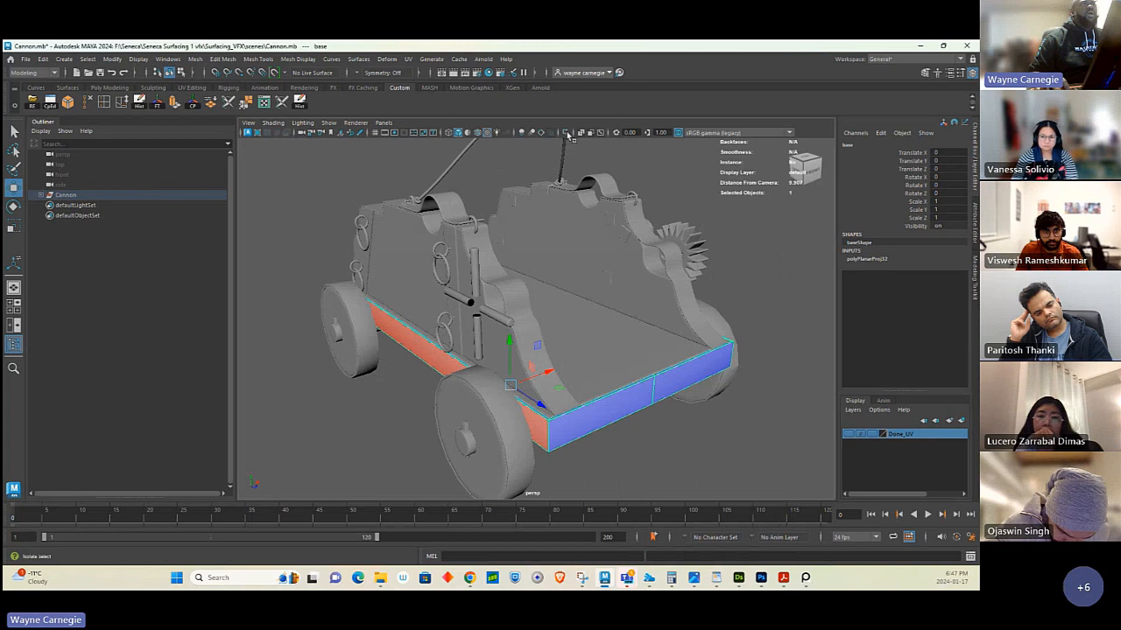
left_click(567, 134)
Cut a UV seam across the mitred corner of the base frame with the 3D Cut and Sew UV tool.
left_click_drag(616, 376, 508, 310, "alt")
key("y")
right_click_drag(435, 307, 535, 310, "alt")
middle_click_drag(535, 310, 526, 233, "alt")
left_click_drag(525, 233, 482, 288, "alt")
right_click_drag(403, 286, 438, 288, "alt")
middle_click_drag(438, 288, 460, 213, "alt")
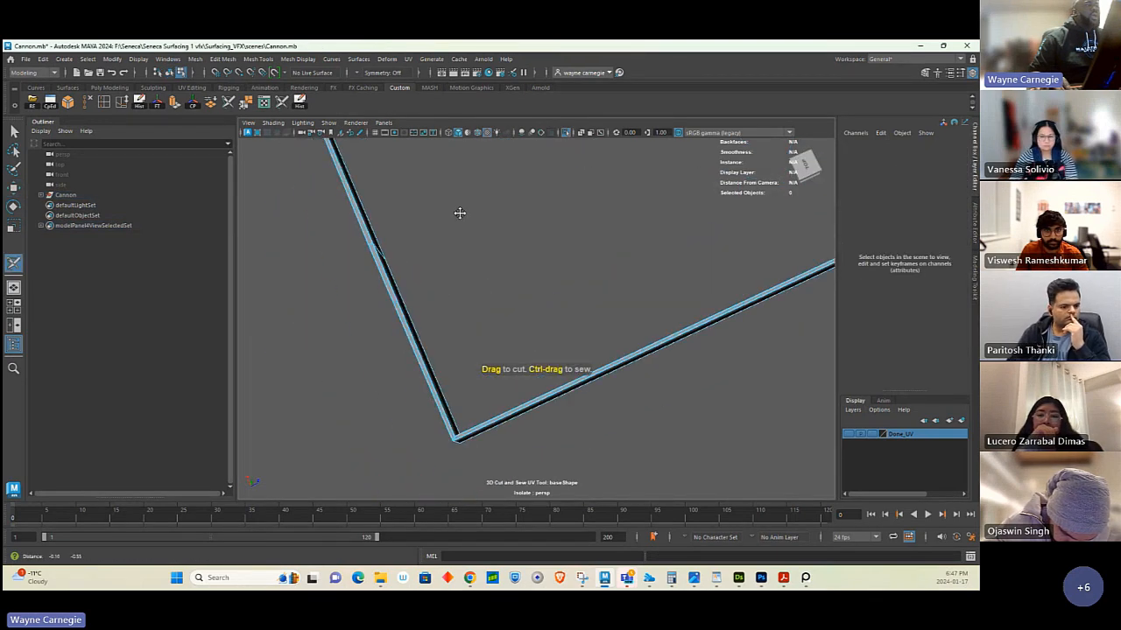
mouse_move(459, 212)
right_mouse_down("alt")
mouse_move(505, 253)
mouse_move(484, 240)
mouse_move(593, 248)
mouse_move(493, 250)
mouse_move(514, 238)
right_mouse_up("alt")
left_click_drag(496, 267, 467, 336)
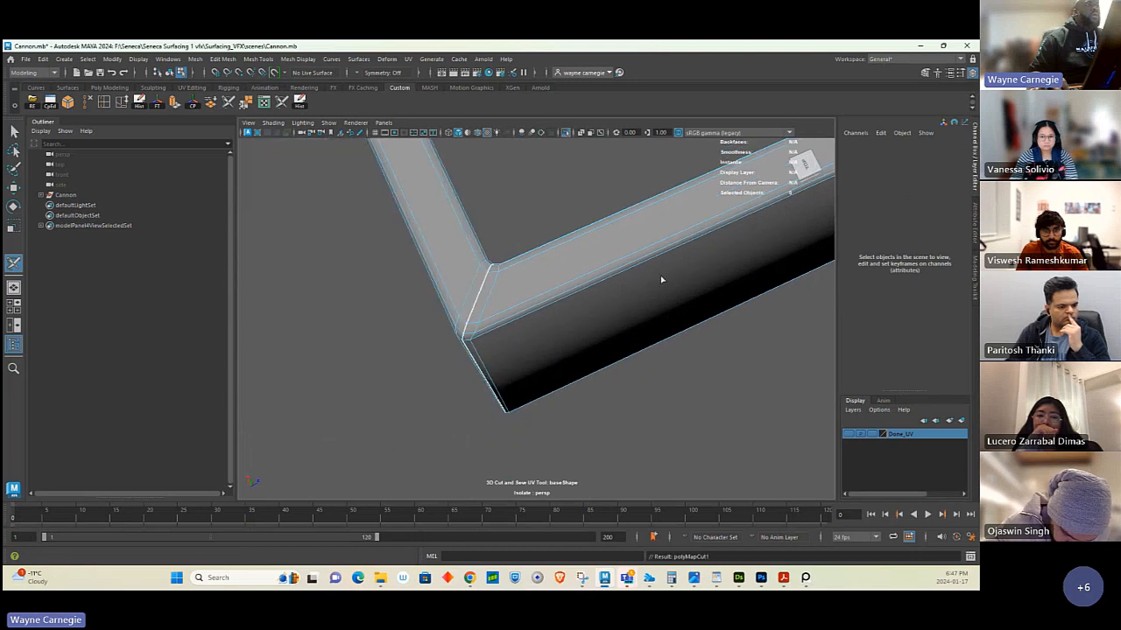
Cut a UV seam along the entire edge loop beside the base frame's beveled border, starting at the seamed corner.
left_click_drag(661, 280, 539, 159, "alt")
left_click_drag(488, 304, 455, 190, "alt")
right_click_drag(455, 189, 575, 282, "alt")
left_click_drag(575, 282, 464, 183, "alt")
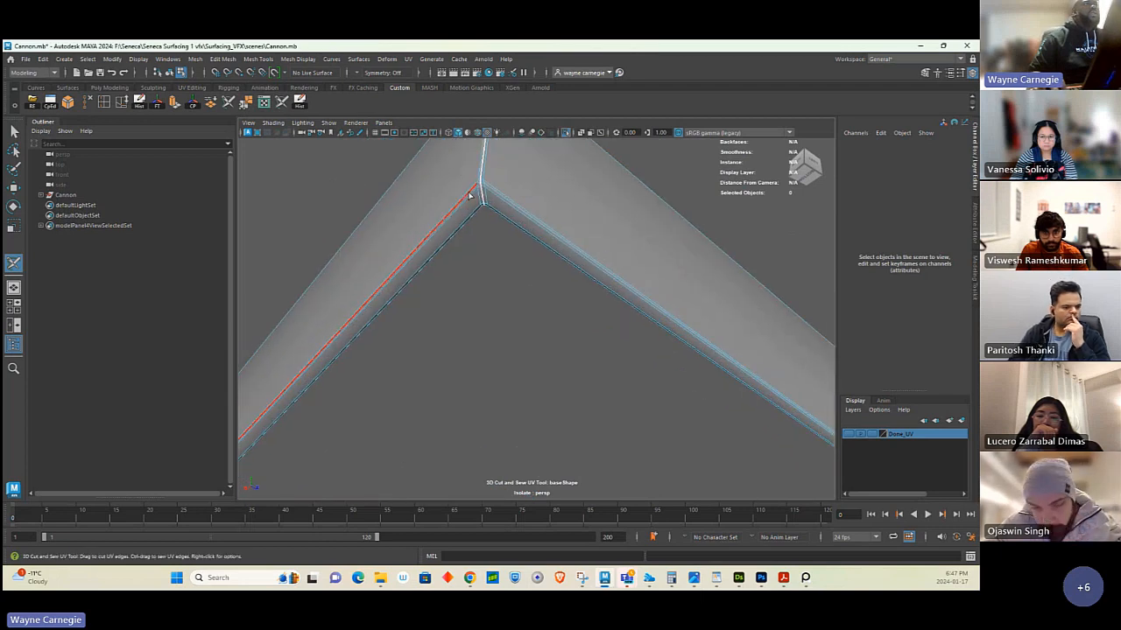
double_click(471, 194)
Open the UV Editor for the base frame, select all its UVs and unfold them into a long strip.
right_click_drag(625, 280, 503, 270, "alt")
left_click_drag(504, 269, 415, 157, "alt")
left_click(408, 58)
left_click(431, 79)
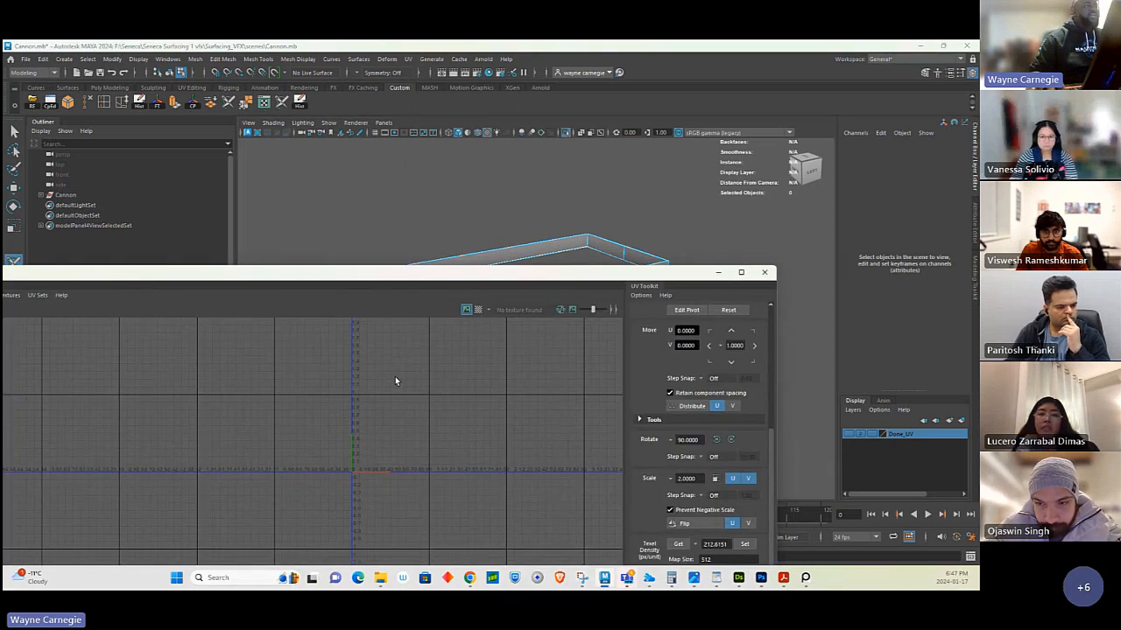
key("f")
right_click_drag(478, 399, 68, 331, "alt")
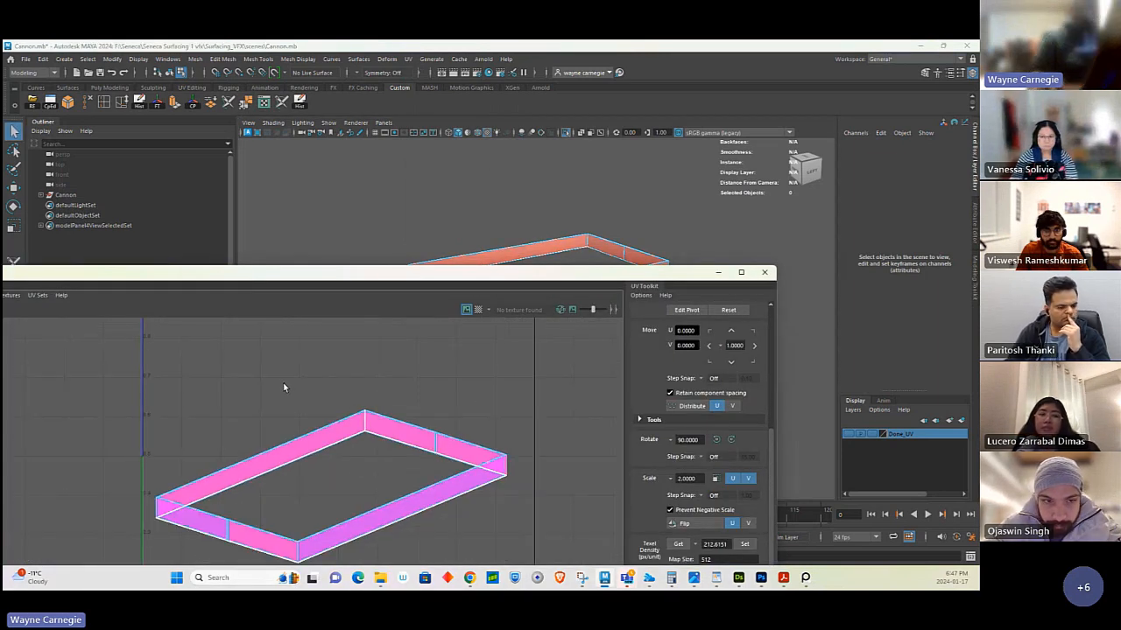
right_click_drag(316, 390, 289, 380, "alt")
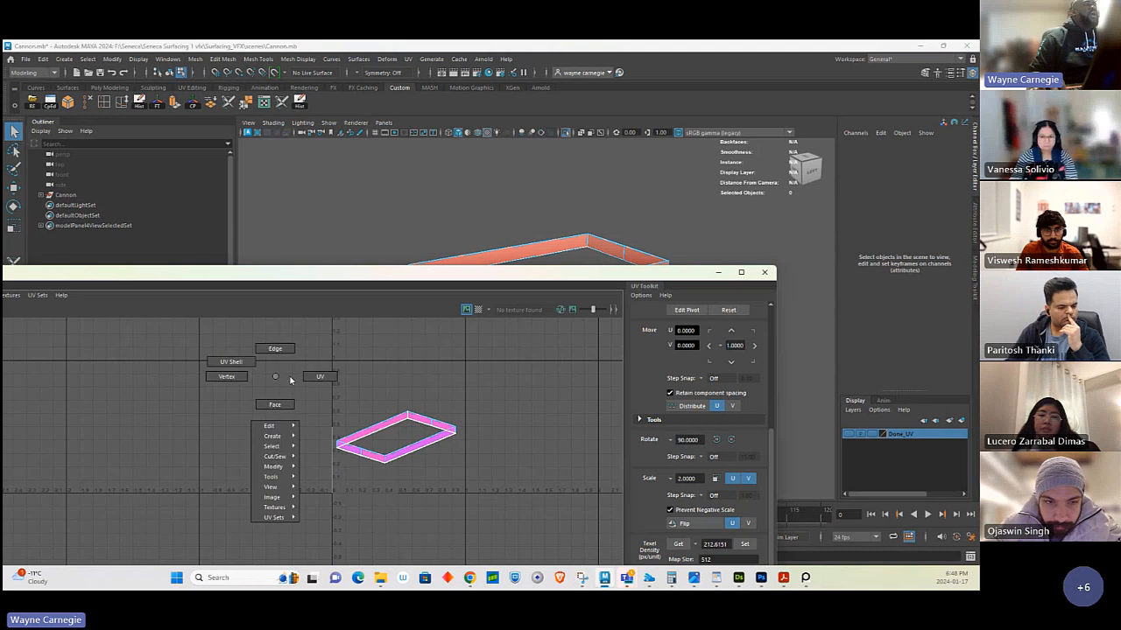
right_click_drag(445, 383, 445, 382)
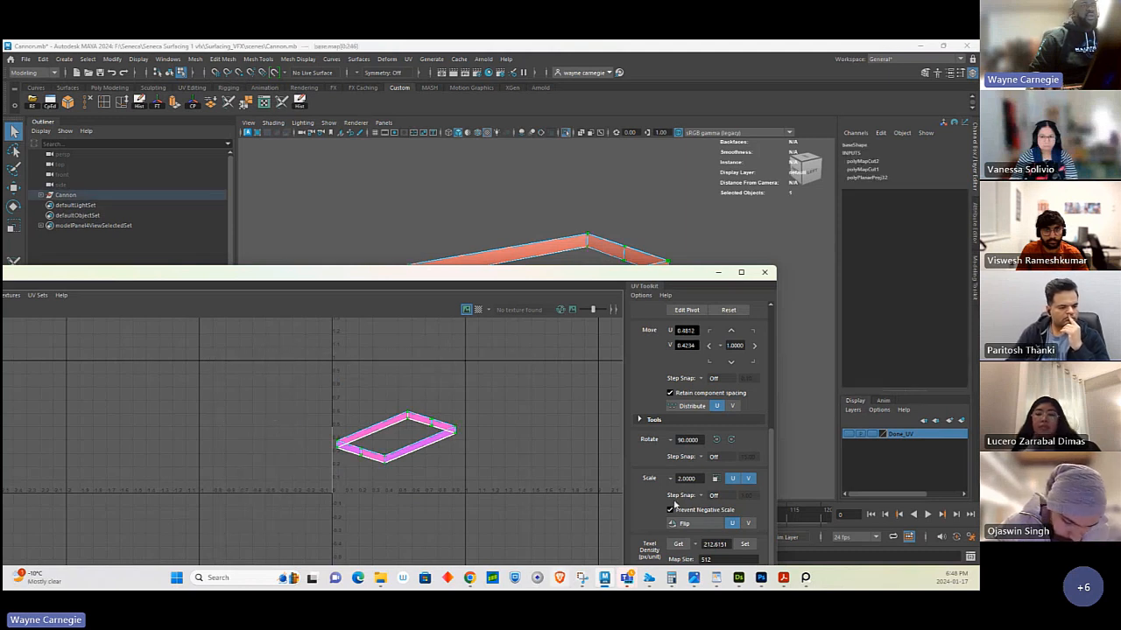
scroll(670, 455, "down", 3)
left_click(663, 535)
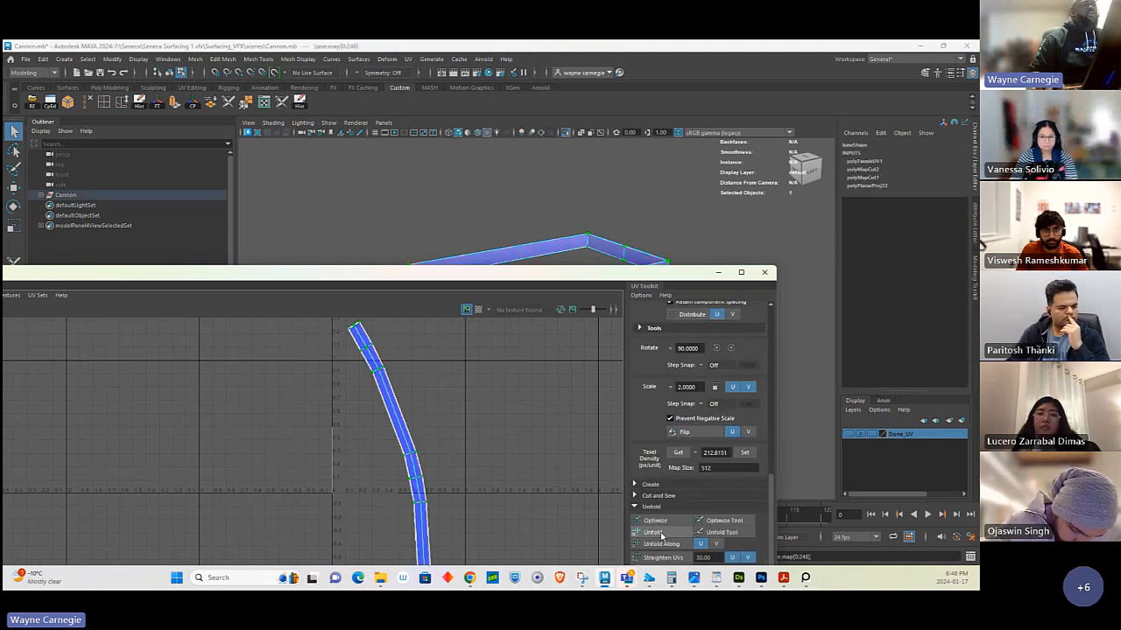
Enlarge the UV Editor and rotate the base frame's whole UV strip clockwise to a more upright position.
left_click(743, 275)
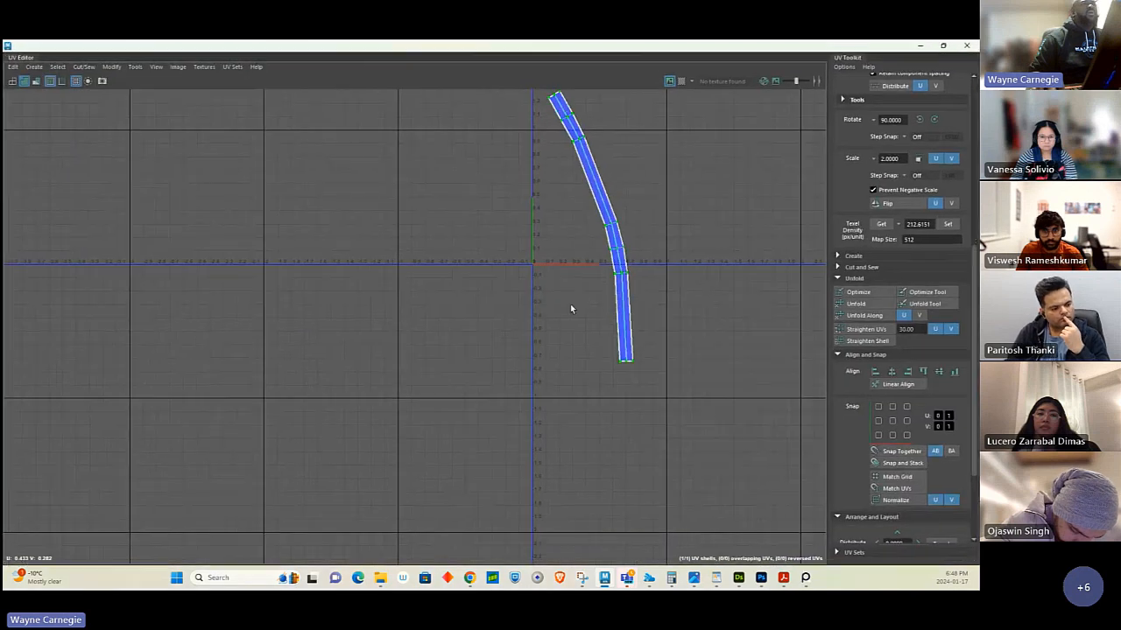
middle_click_drag(604, 187, 386, 286, "alt")
key("e")
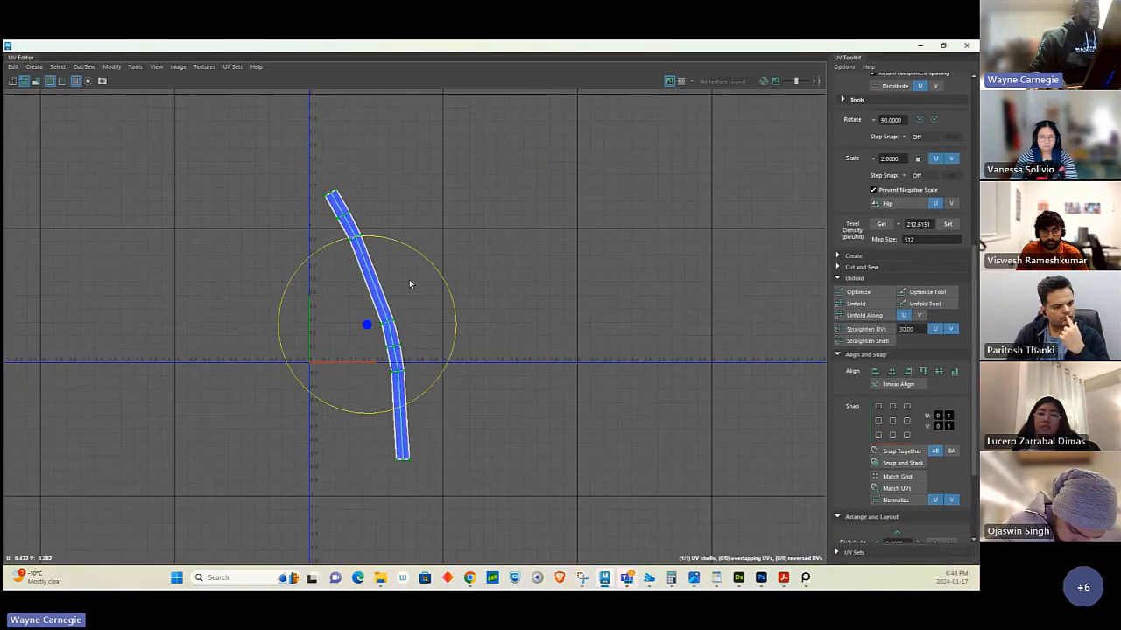
left_click_drag(435, 285, 454, 305)
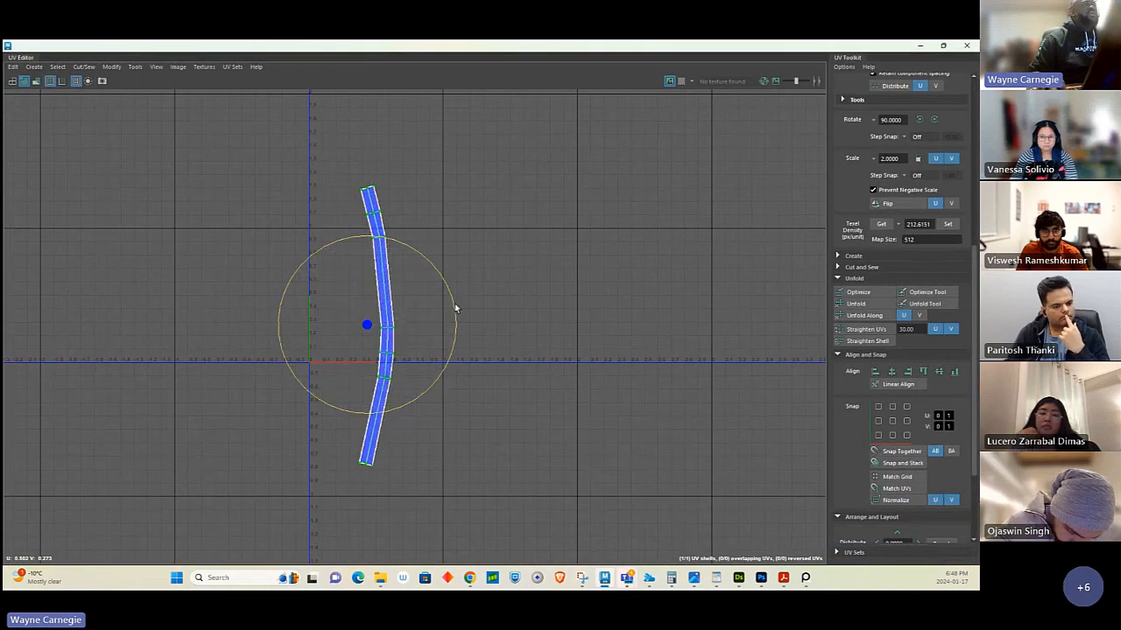
Rotate the UVs of the strip's upper part, and its topmost section separately, until both stand vertical.
key("q")
left_click_drag(358, 184, 459, 336)
left_click_drag(470, 254, 464, 268)
left_click_drag(368, 126, 433, 243)
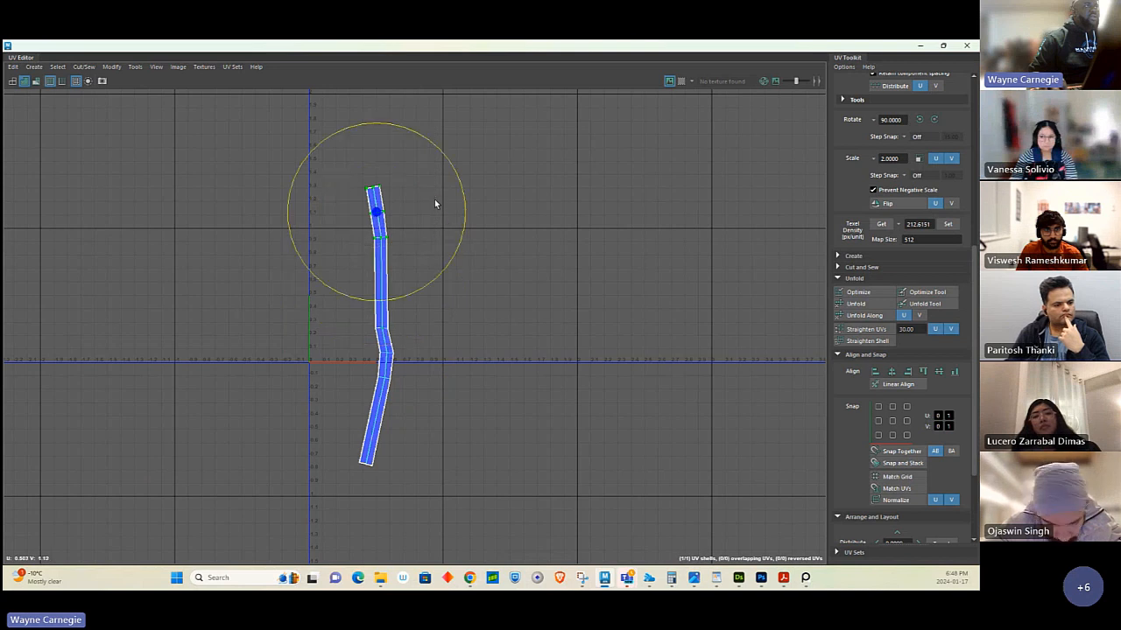
left_click_drag(461, 191, 472, 215)
key("w")
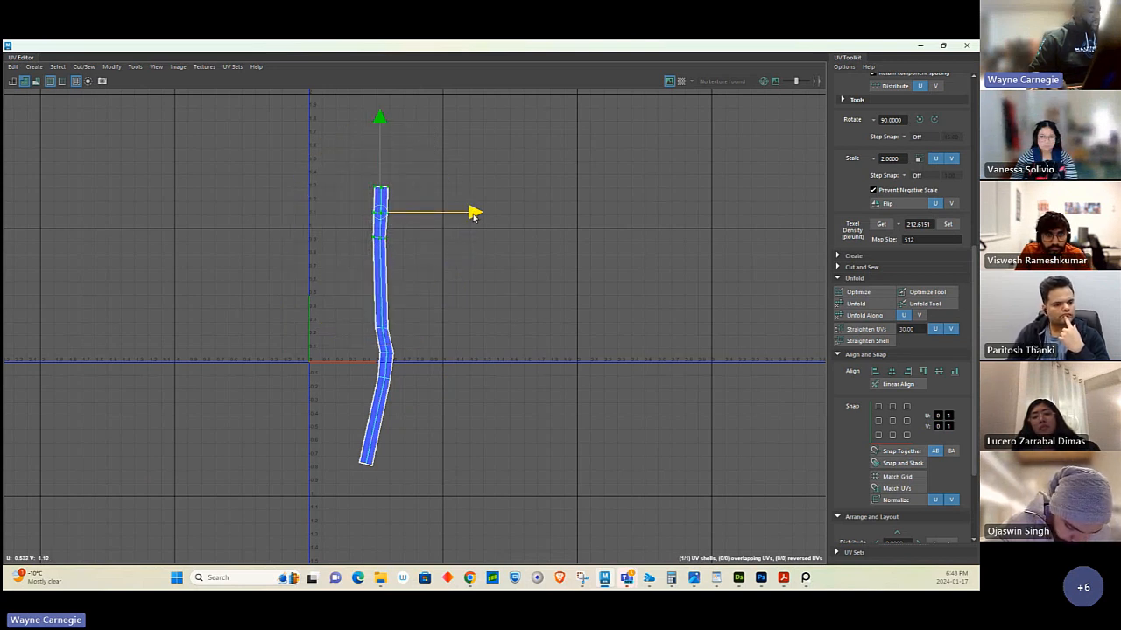
key("e")
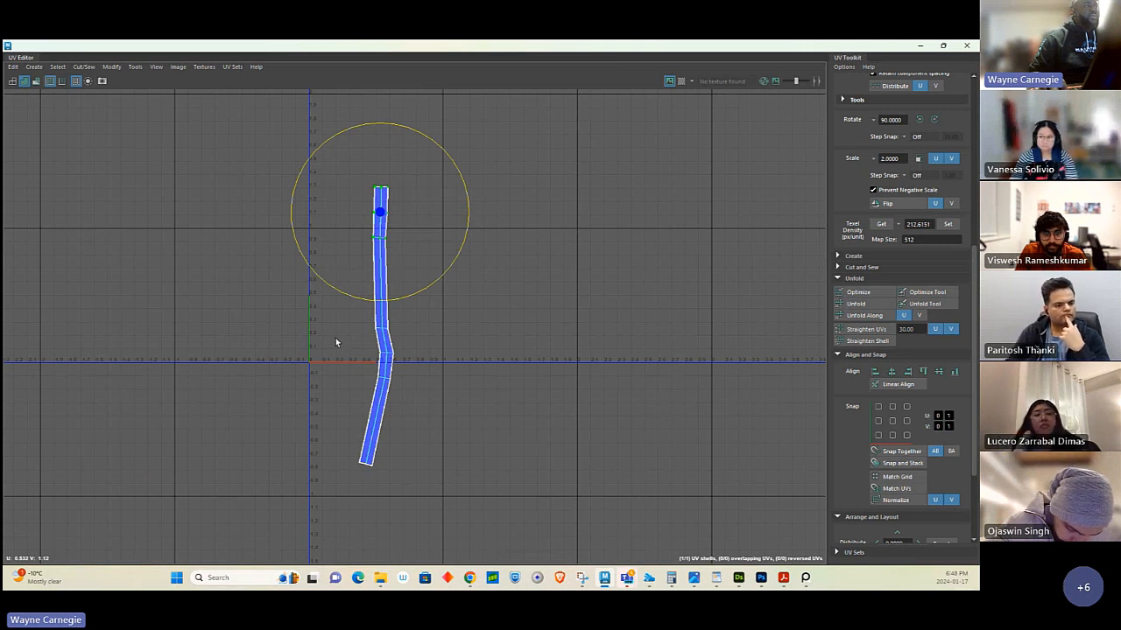
Shift the strip's middle row of UVs into line, and rotate the lower section upright directly beneath it.
left_click_drag(335, 340, 440, 362)
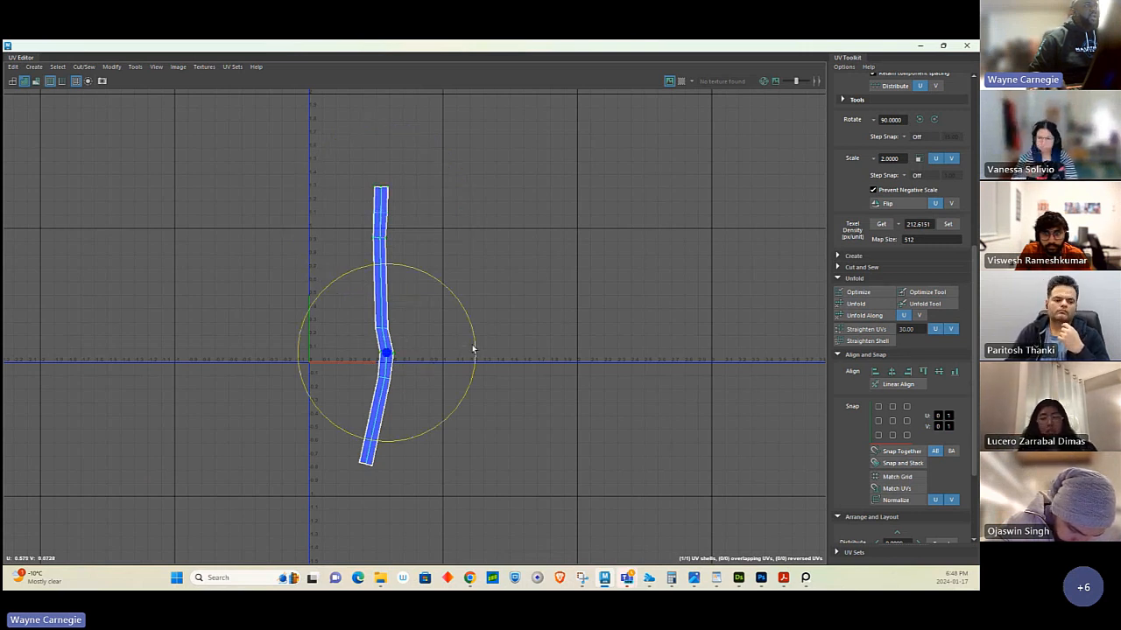
key("w")
left_click_drag(480, 354, 475, 354)
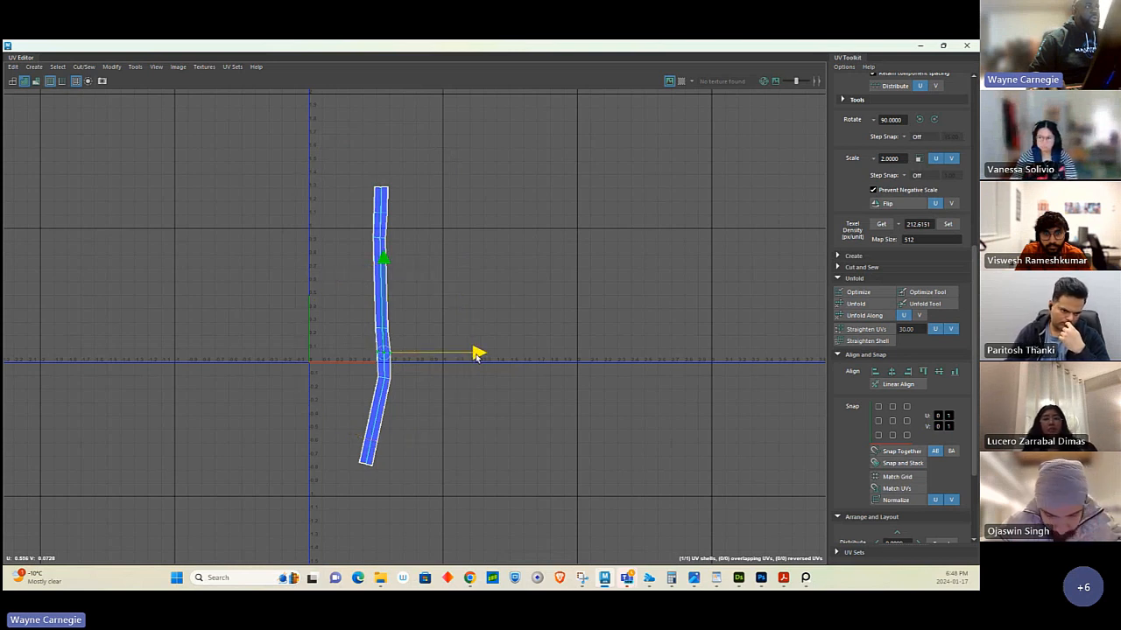
left_click_drag(344, 373, 426, 499)
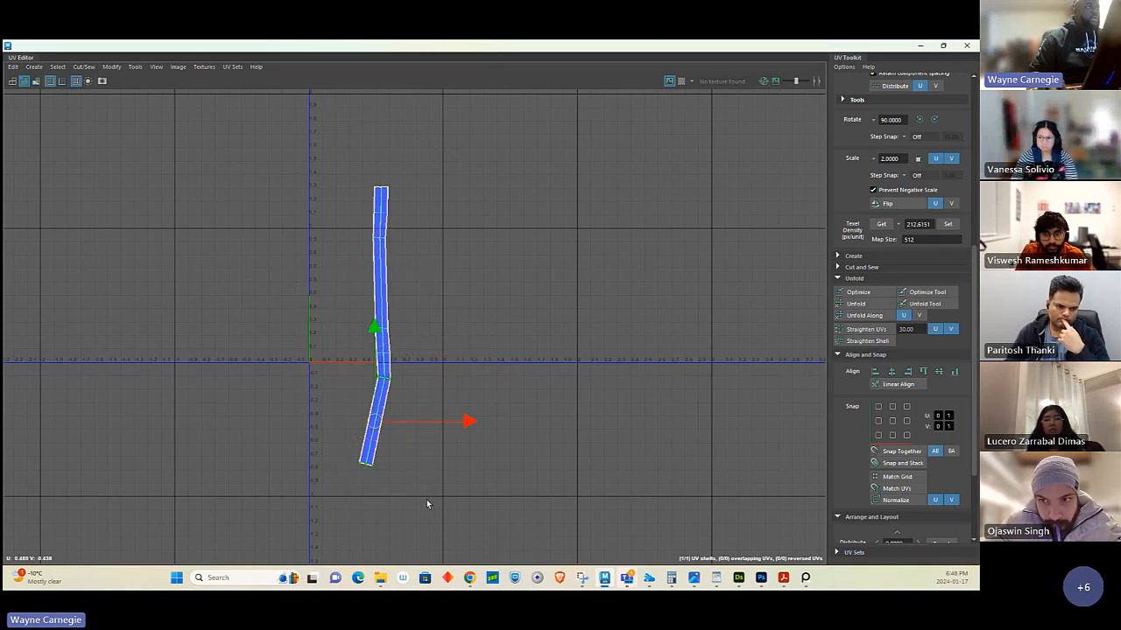
key("e")
left_click_drag(460, 395, 454, 381)
key("w")
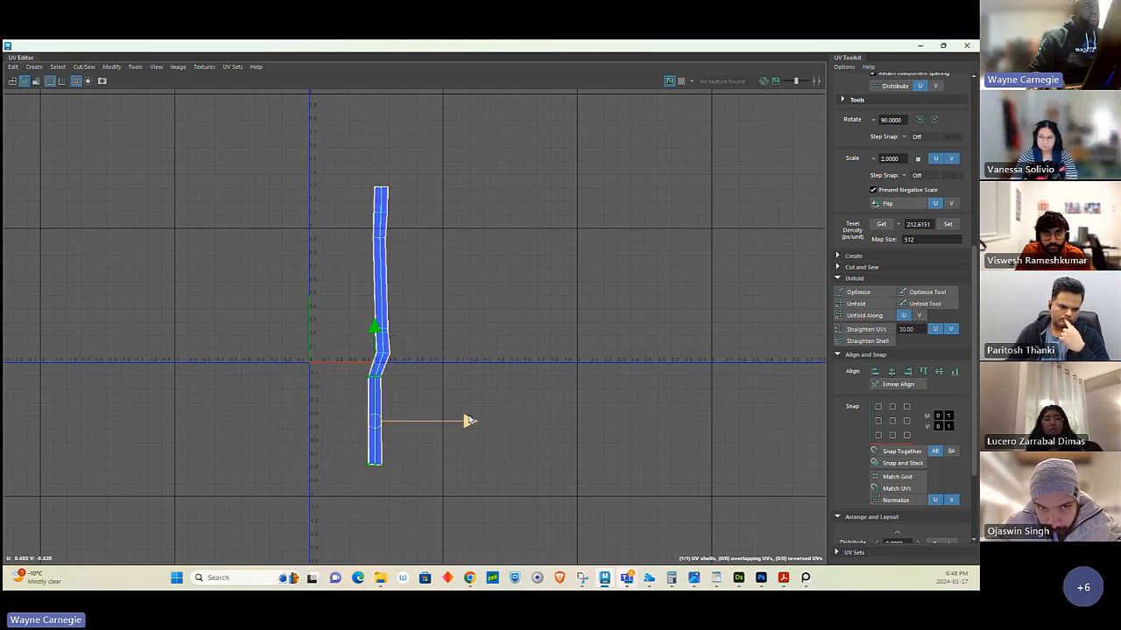
left_click_drag(467, 420, 477, 423)
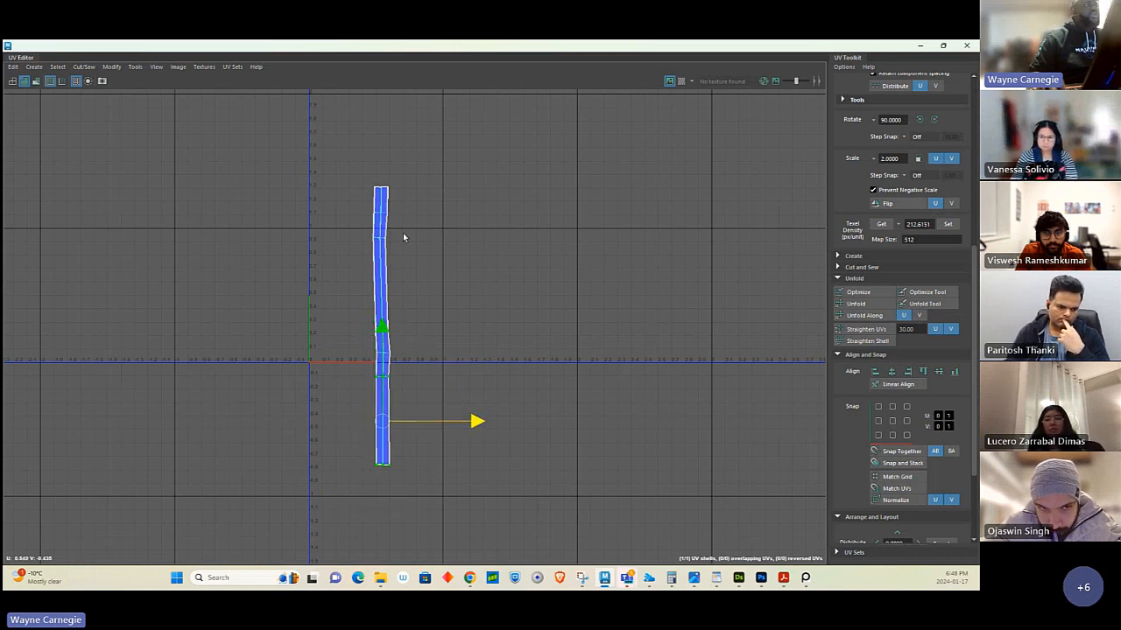
Rotate the row of UVs at the strip's upper corner joint slightly to level it.
scroll(416, 236, "up", 5)
left_click_drag(440, 275, 577, 363)
key("e")
mouse_move(588, 300)
left_mouse_down()
mouse_move(590, 281)
mouse_move(599, 314)
left_mouse_up()
key("w")
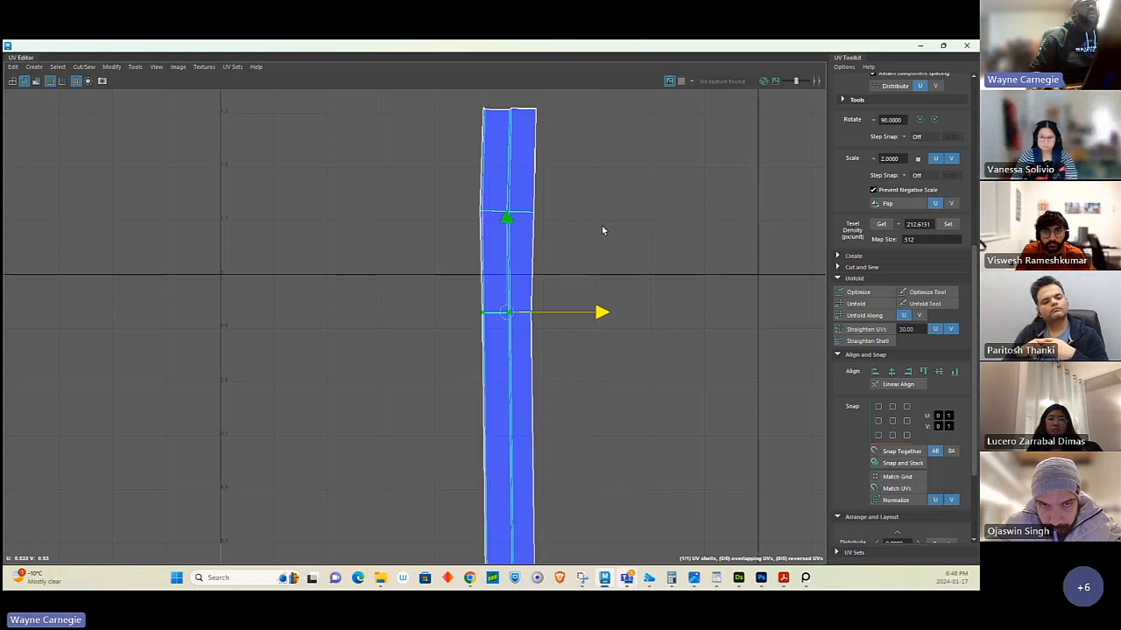
Cut the UV strip across its full width along the cross edges at the bend in its lower half.
middle_click_drag(732, 304, 601, 277, "alt")
right_click_drag(601, 278, 429, 260, "alt")
middle_click_drag(485, 493, 484, 274, "alt")
right_click_drag(484, 274, 485, 375, "alt")
middle_click_drag(485, 374, 464, 293, "alt")
right_click_drag(464, 293, 733, 467, "alt")
right_click_drag(394, 283, 568, 368, "alt")
right_click(522, 373)
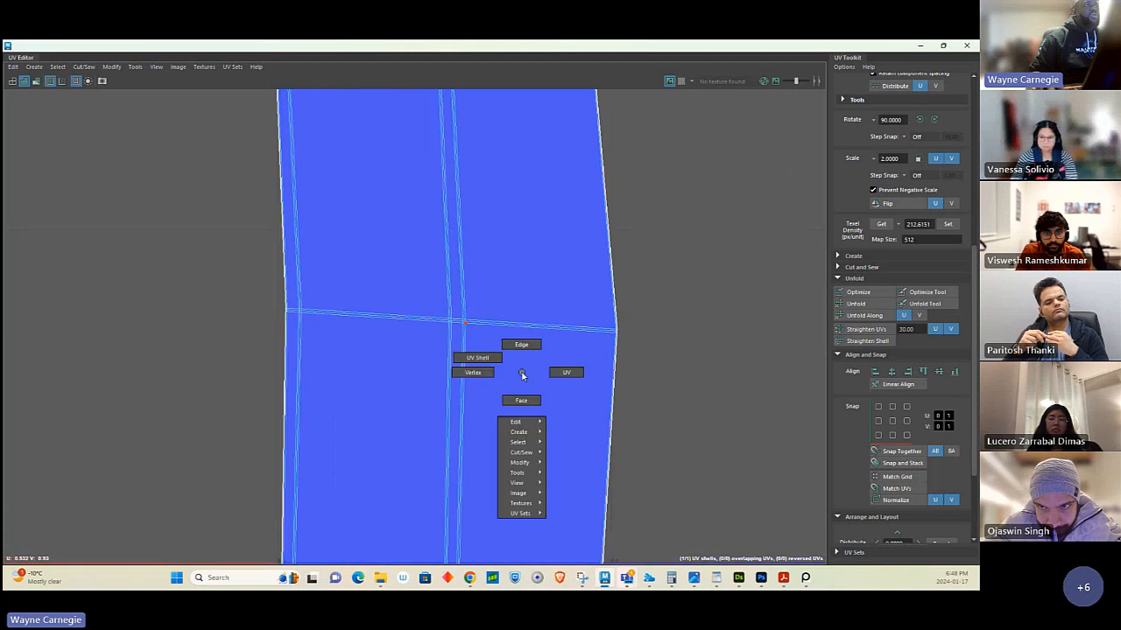
left_click(520, 344)
left_click(511, 324)
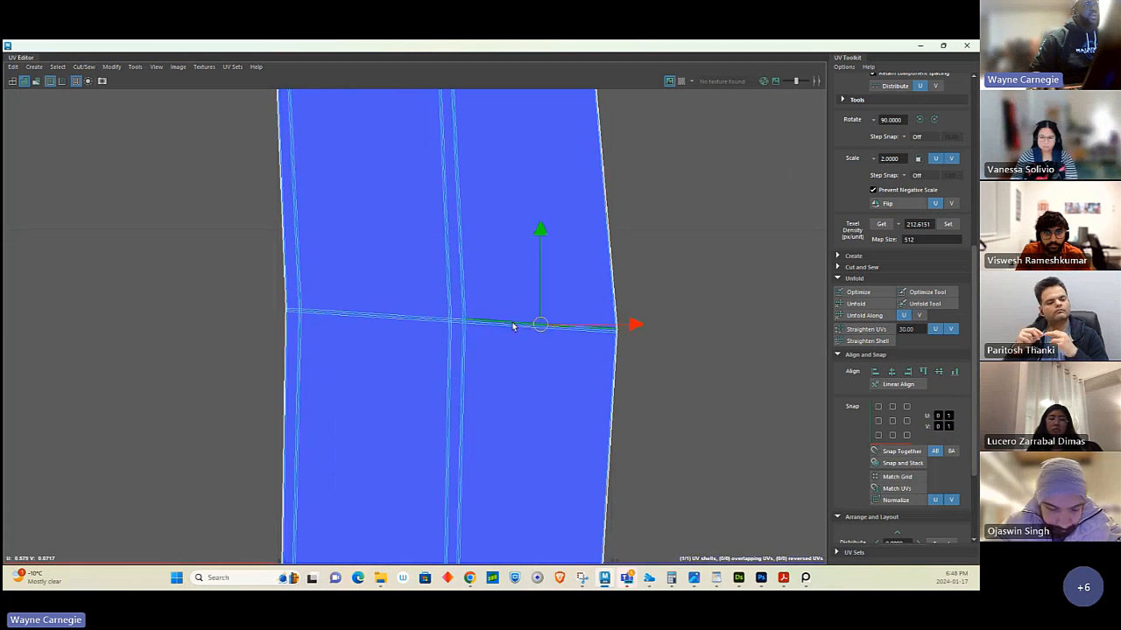
left_click(565, 329)
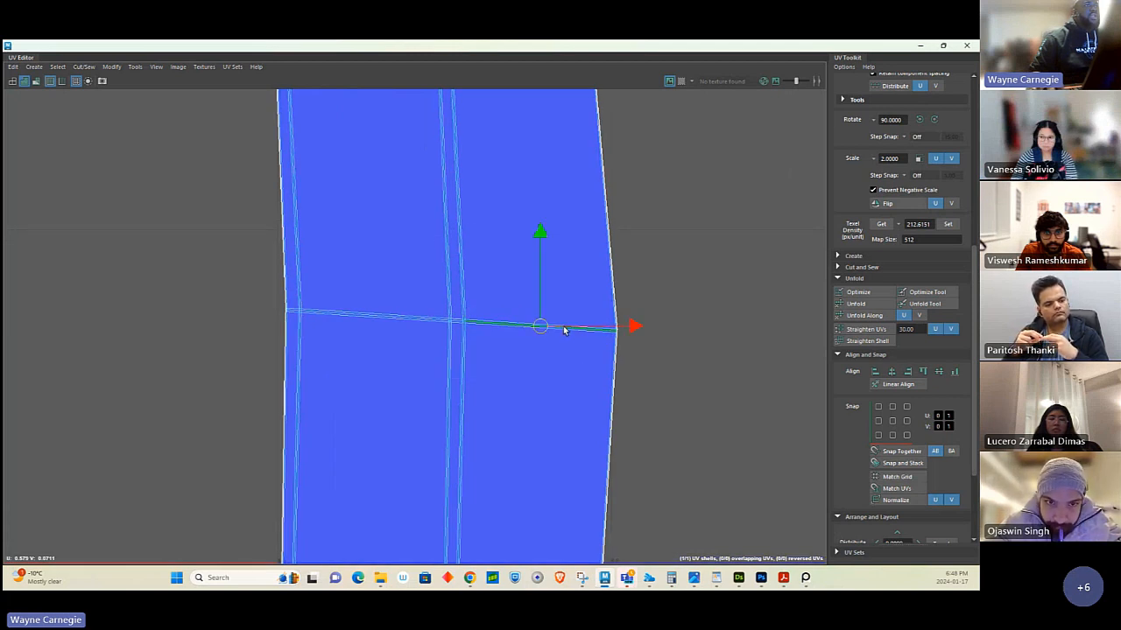
right_click(685, 314, "shift")
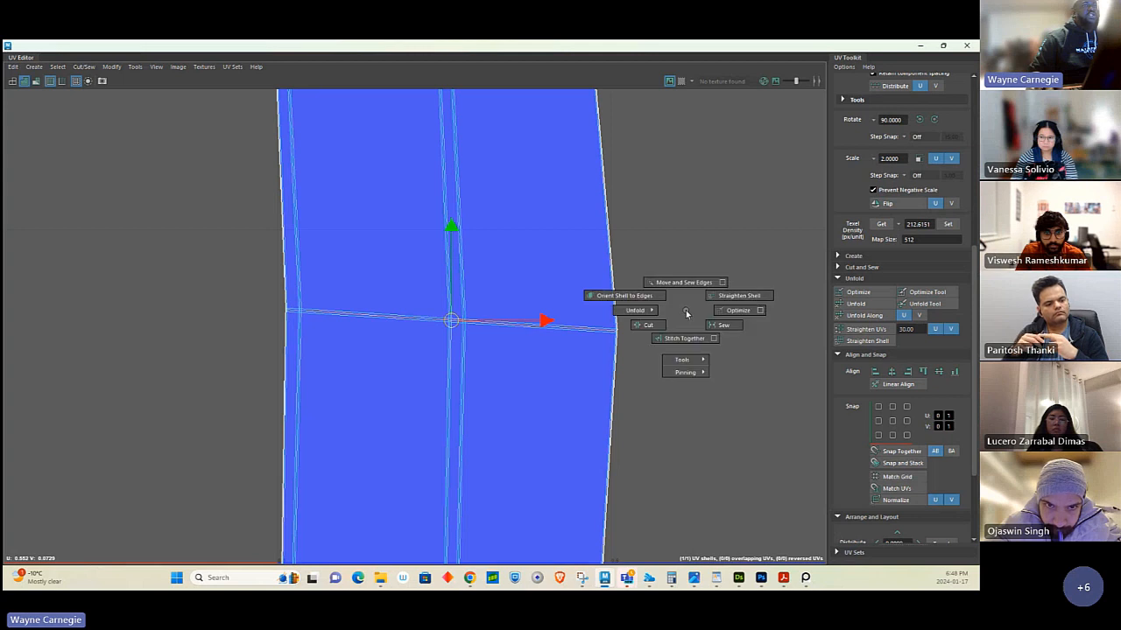
left_click(642, 328)
Cut the UV strip across its full width along the cross edges at the upper corner joint.
right_click_drag(630, 380, 243, 278, "alt")
middle_click_drag(773, 557, 630, 285, "alt")
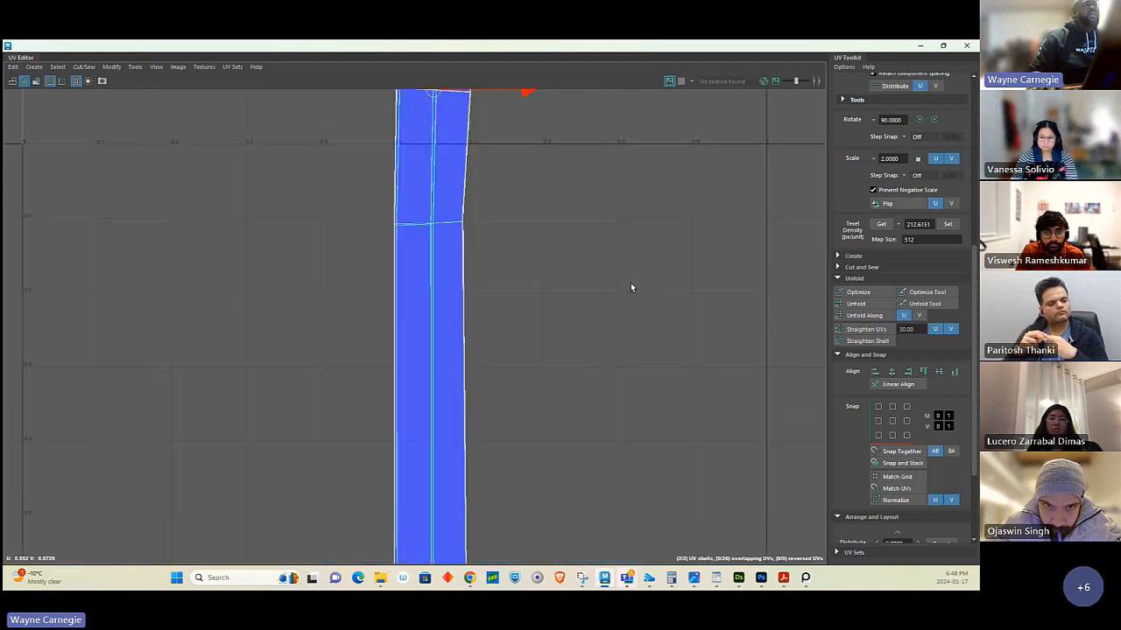
right_click_drag(633, 298, 307, 285, "alt")
middle_click_drag(457, 238, 403, 428, "alt")
mouse_move(506, 209)
middle_mouse_down("alt")
mouse_move(506, 223)
mouse_move(495, 191)
middle_mouse_up("alt")
middle_click_drag(450, 158, 436, 244, "alt")
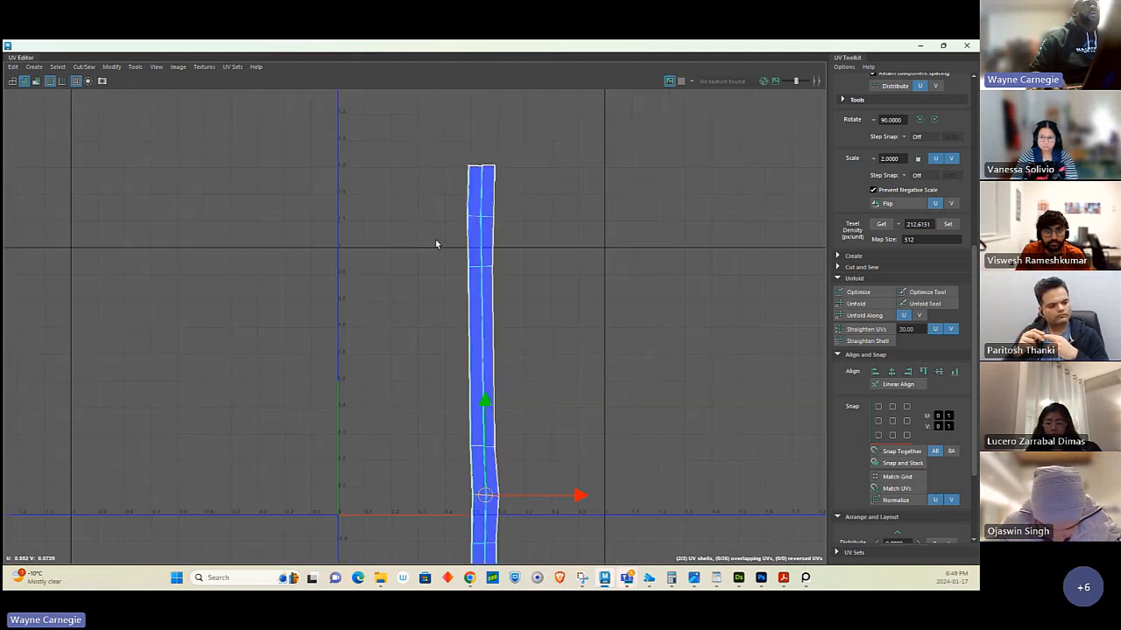
right_click_drag(436, 244, 911, 490, "alt")
right_click_drag(574, 278, 781, 383, "alt")
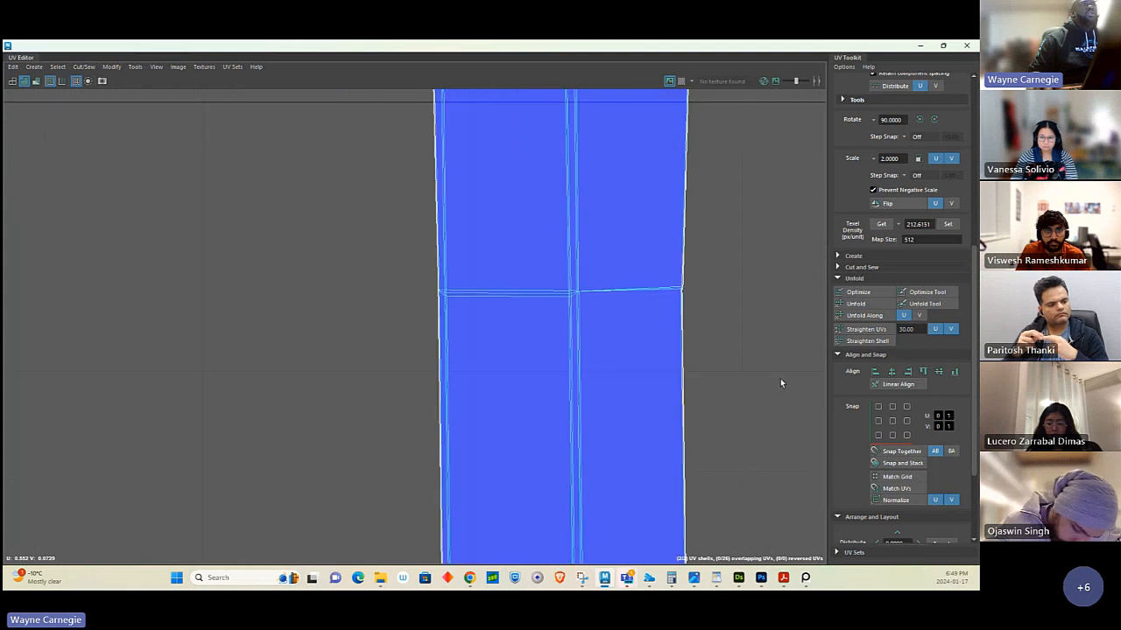
left_click(544, 296)
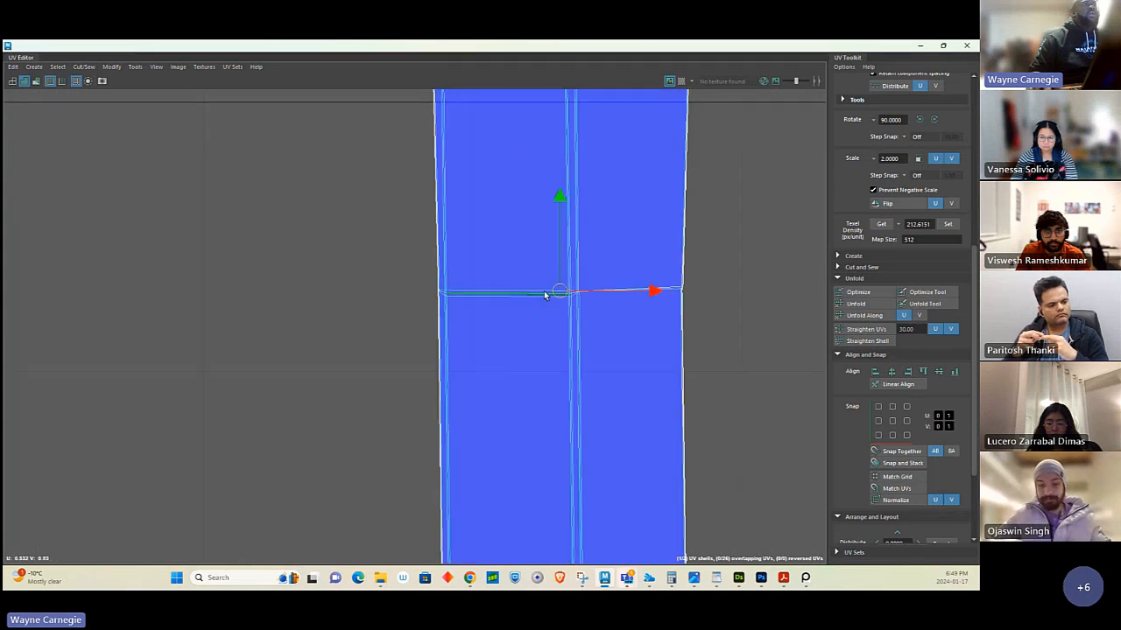
right_click(735, 272, "shift")
left_click(703, 285)
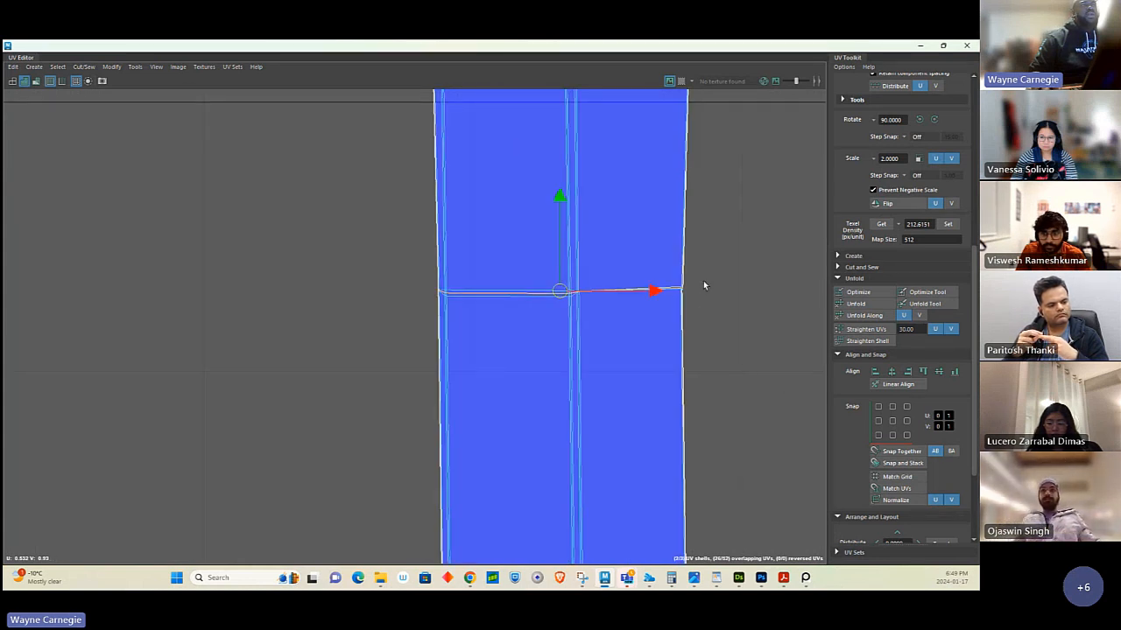
Separate the cut pieces into three side-by-side shells and move them together to an empty area below the first UV tile.
right_click_drag(703, 280, 11, 150, "alt")
middle_click_drag(458, 277, 223, 185, "alt")
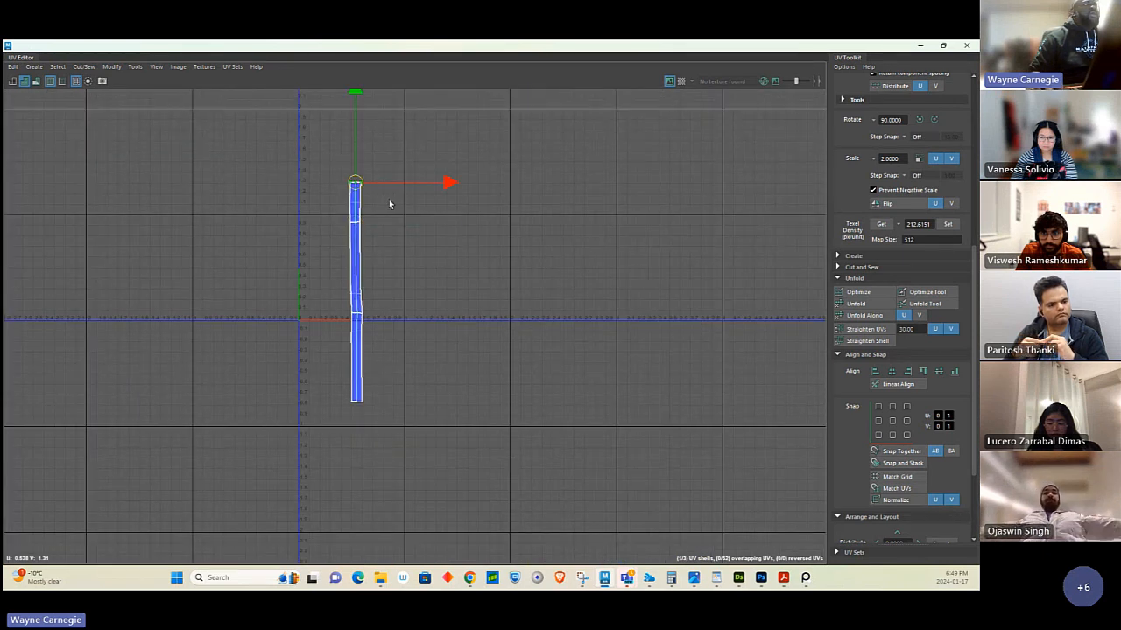
right_click_drag(390, 203, 444, 232, "ctrl")
left_click_drag(354, 203, 374, 238)
left_click_drag(338, 352, 397, 414)
right_click_drag(423, 348, 412, 365, "ctrl")
left_click_drag(355, 357, 340, 269)
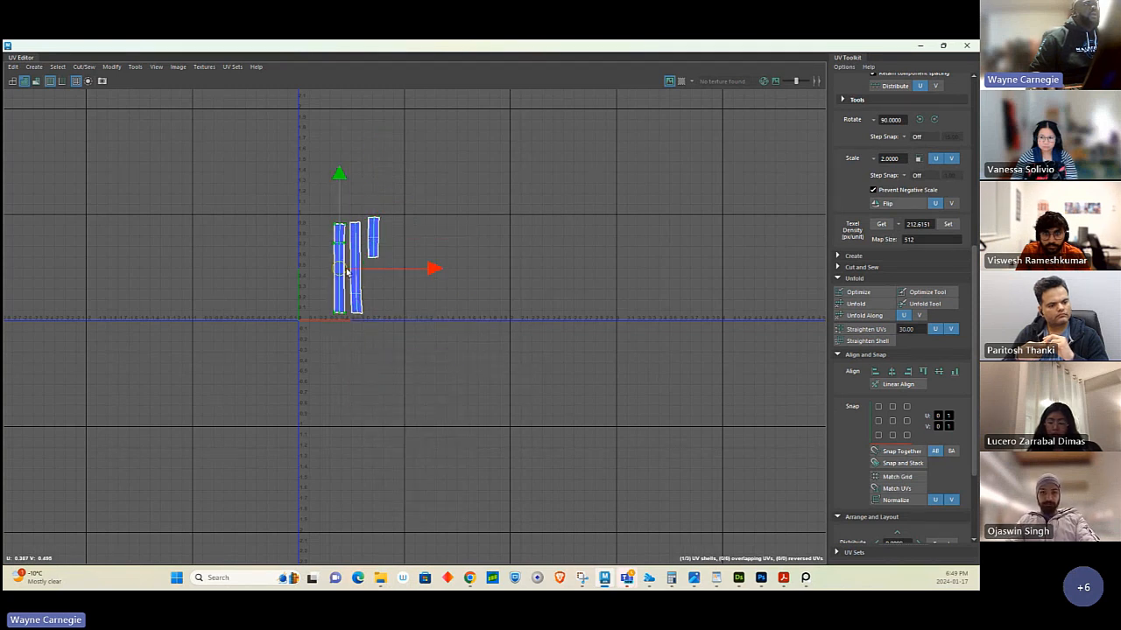
left_click_drag(302, 177, 435, 480)
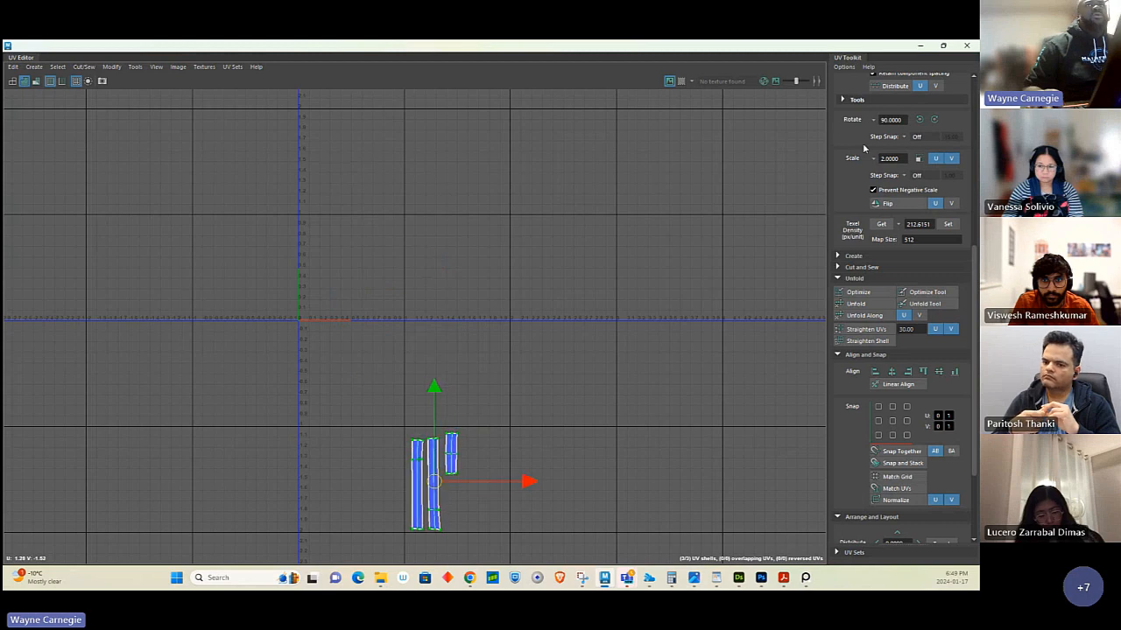
Return the base frame to object mode, delete its construction history and add it to the Done_UV layer.
left_click(919, 46)
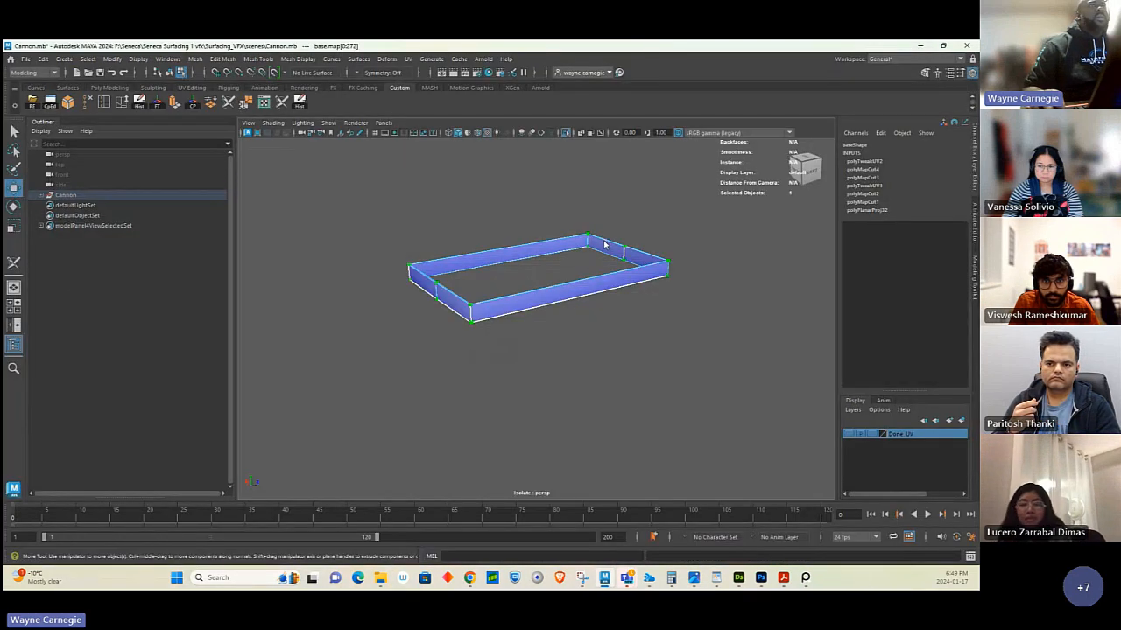
right_click_drag(604, 244, 639, 236)
left_click(617, 248)
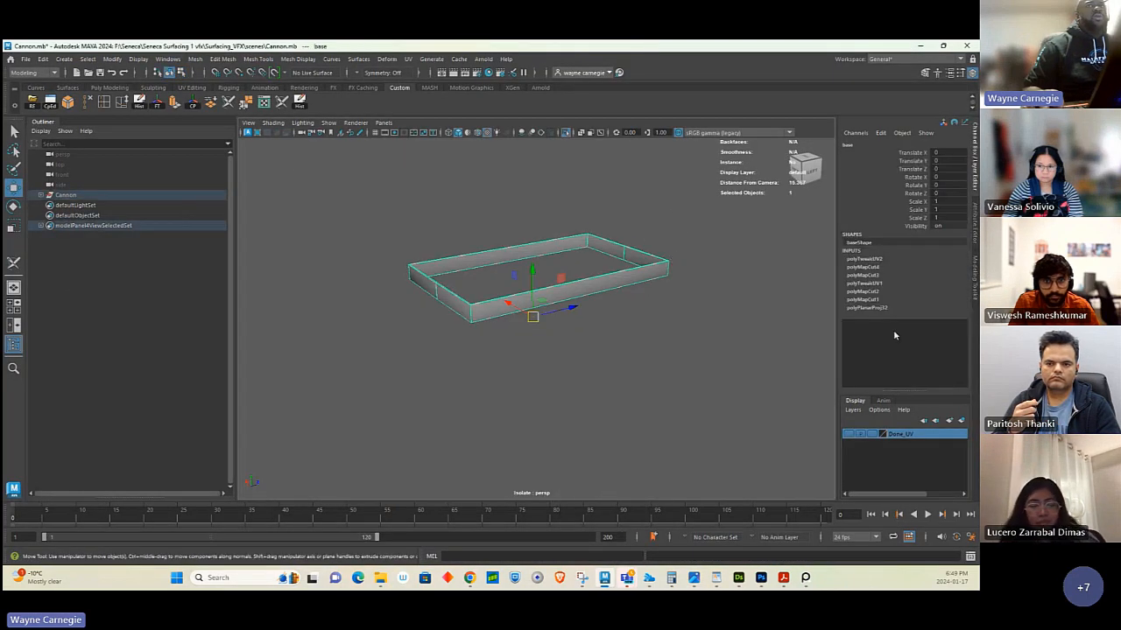
key("alt+shift+d")
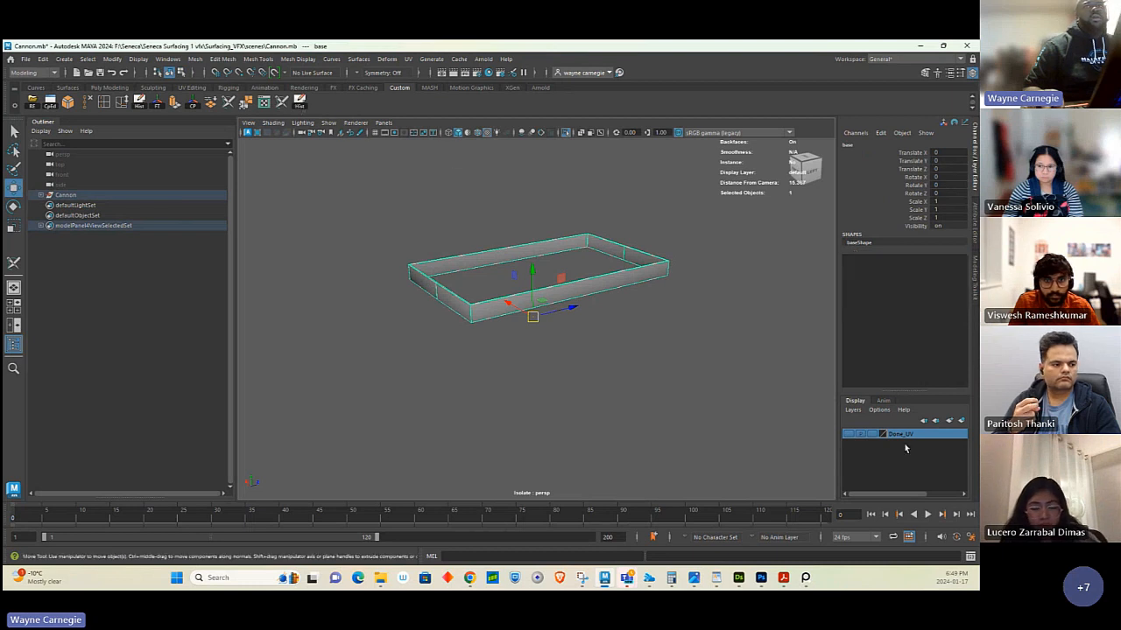
right_click(905, 448)
left_click(911, 458)
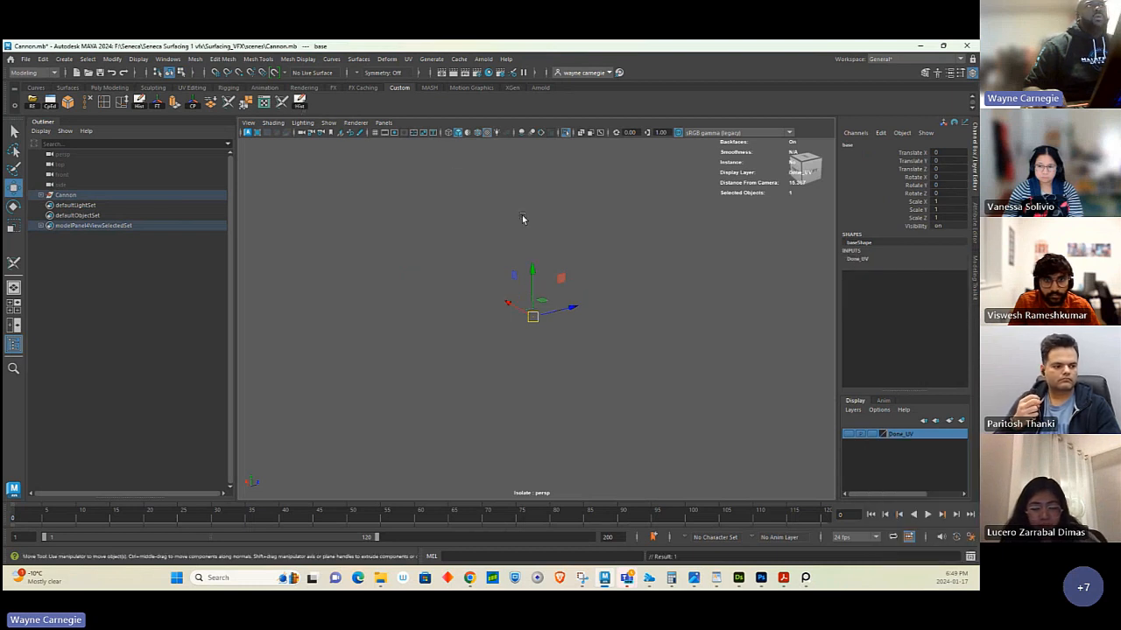
Show the whole cannon again, select the flat platform slab of the base and isolate it.
left_click(566, 132)
left_click(768, 267)
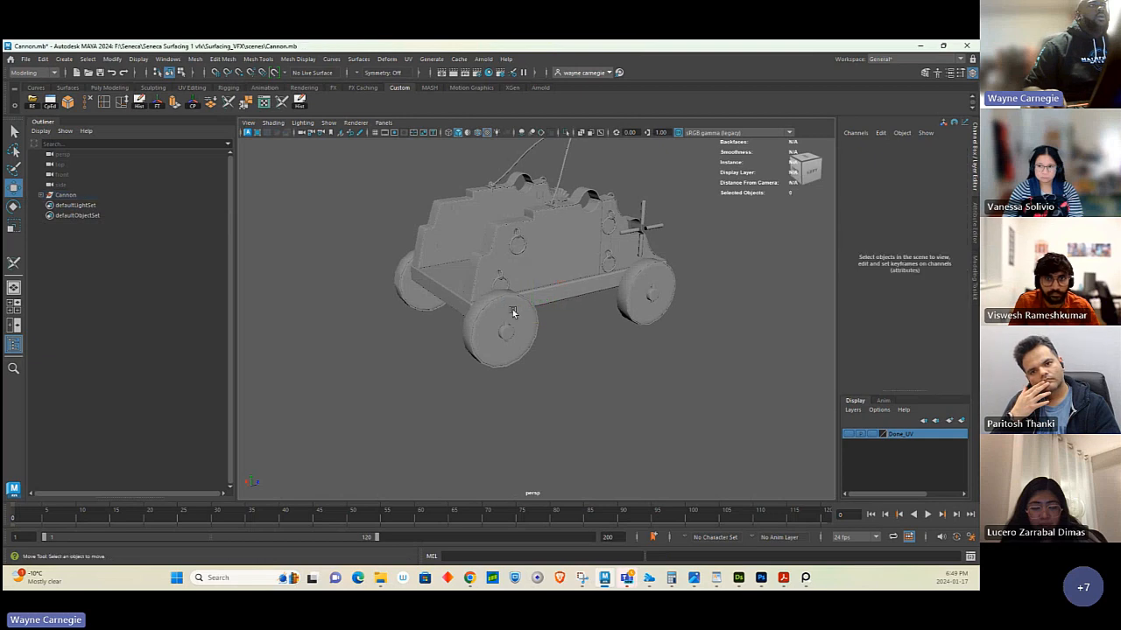
left_click_drag(508, 310, 576, 308, "alt")
left_click(489, 327)
left_click_drag(489, 328, 576, 160, "alt")
left_click(566, 132)
left_click_drag(560, 270, 569, 245, "alt")
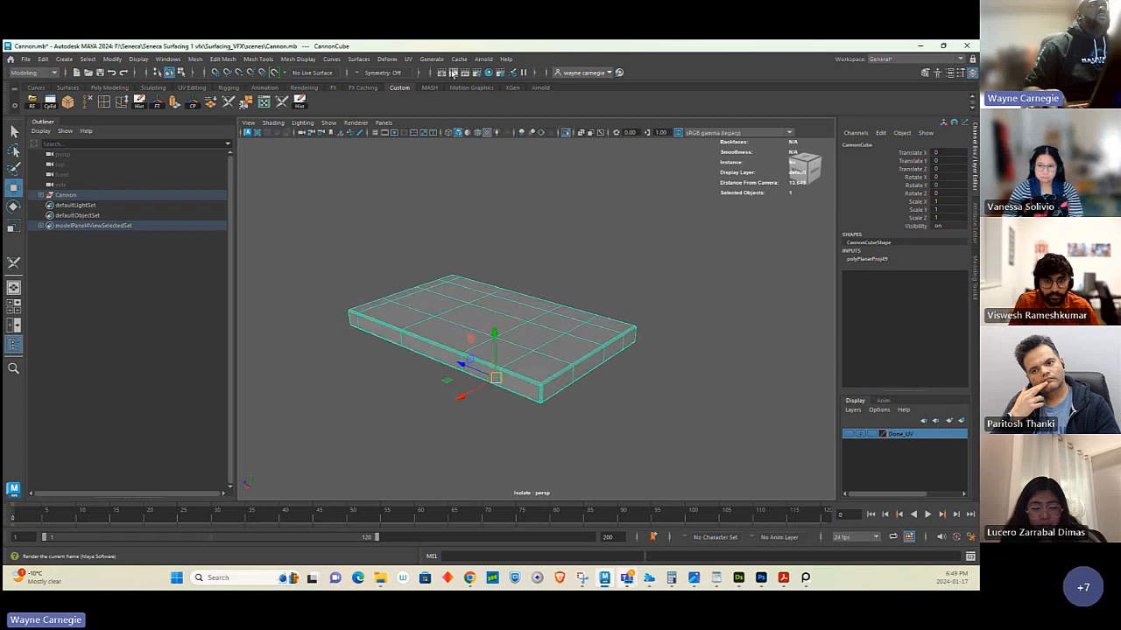
Apply an automatic UV projection to the platform slab and open its layout in the UV Editor.
left_click(408, 58)
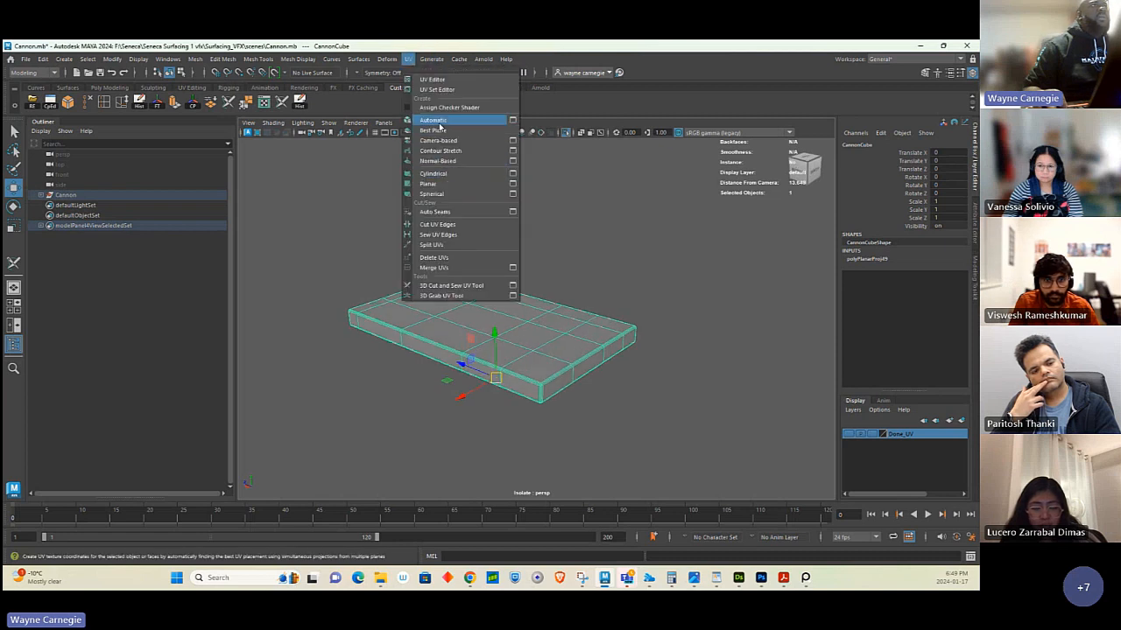
left_click(440, 127)
left_click(409, 59)
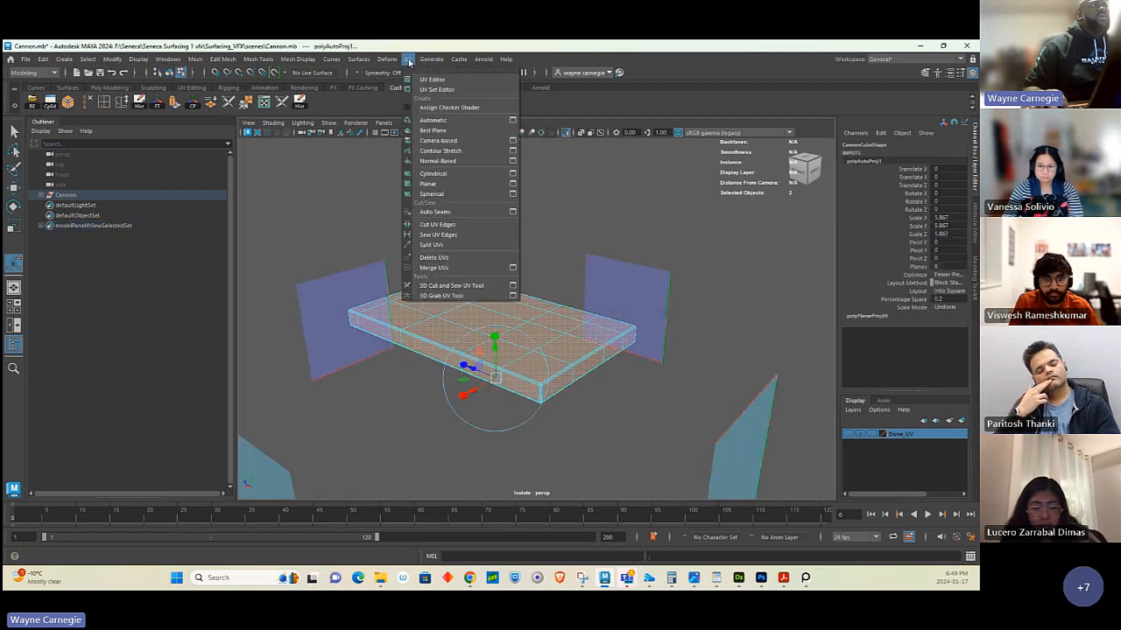
left_click(431, 78)
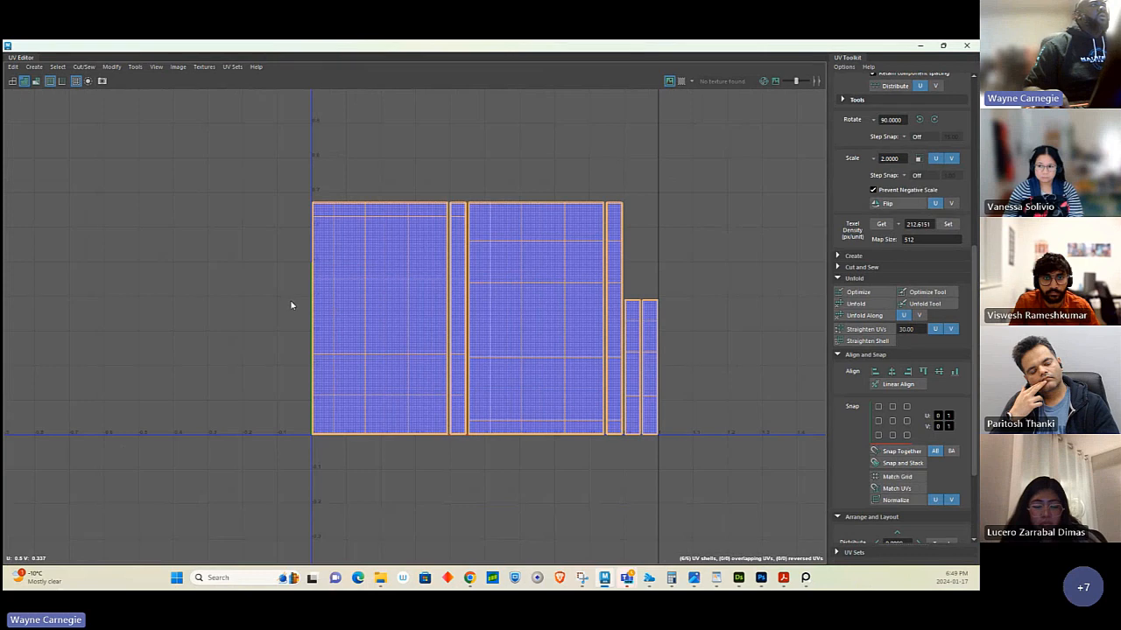
Move and sew one long side strip and the second large face shell onto the left border of the slab's first large UV shell.
right_click_drag(291, 302, 292, 256)
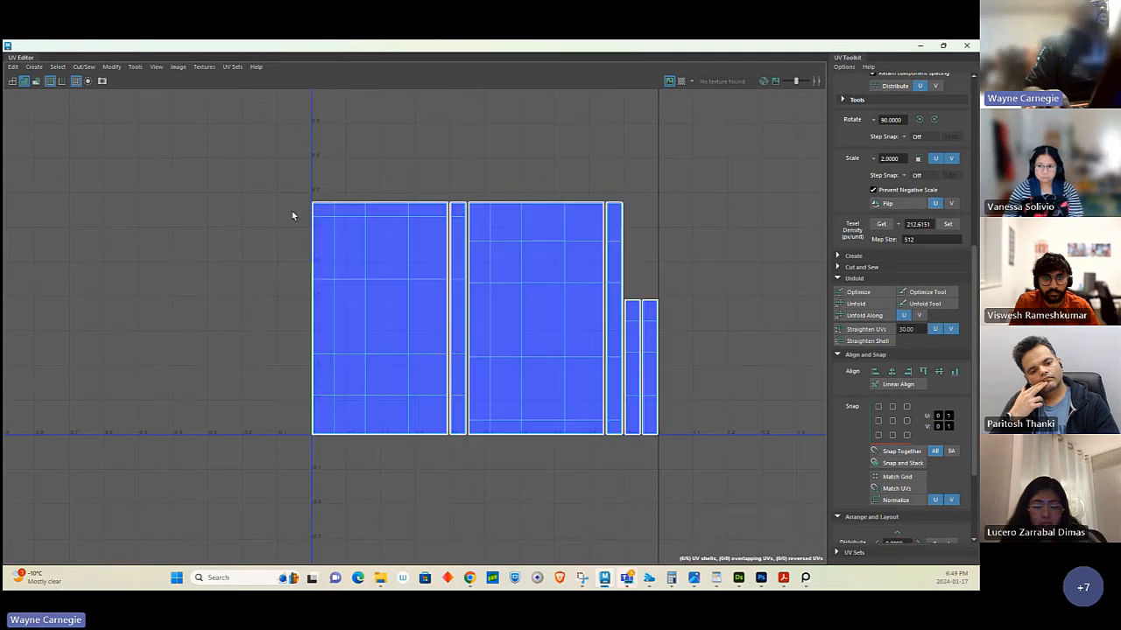
left_click_drag(296, 213, 326, 426)
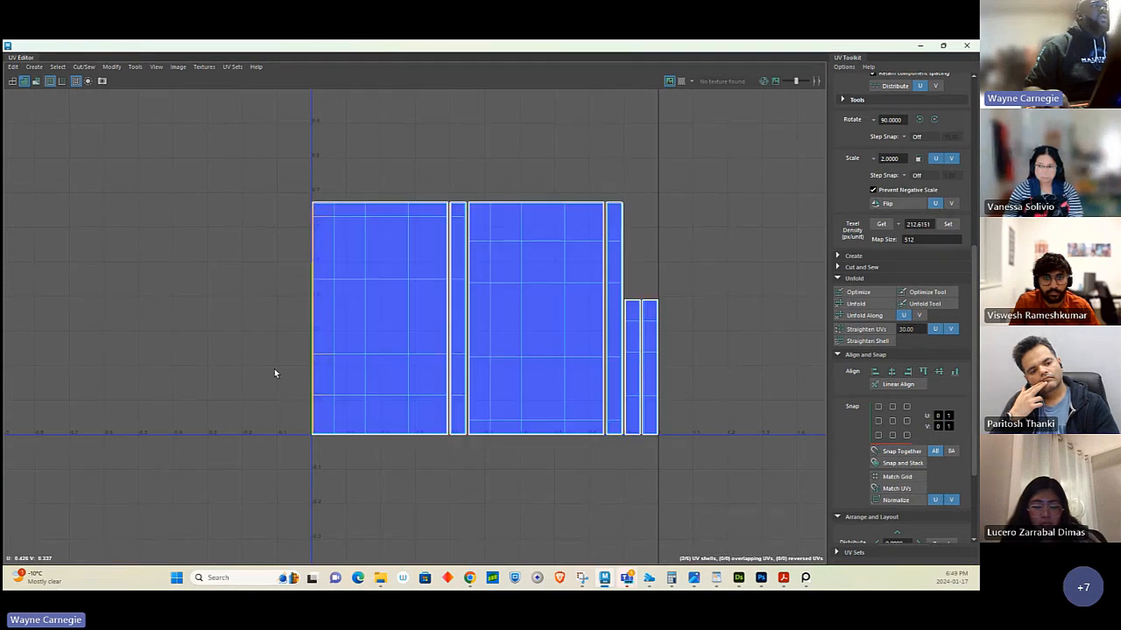
right_click_drag(261, 345, 258, 320, "shift")
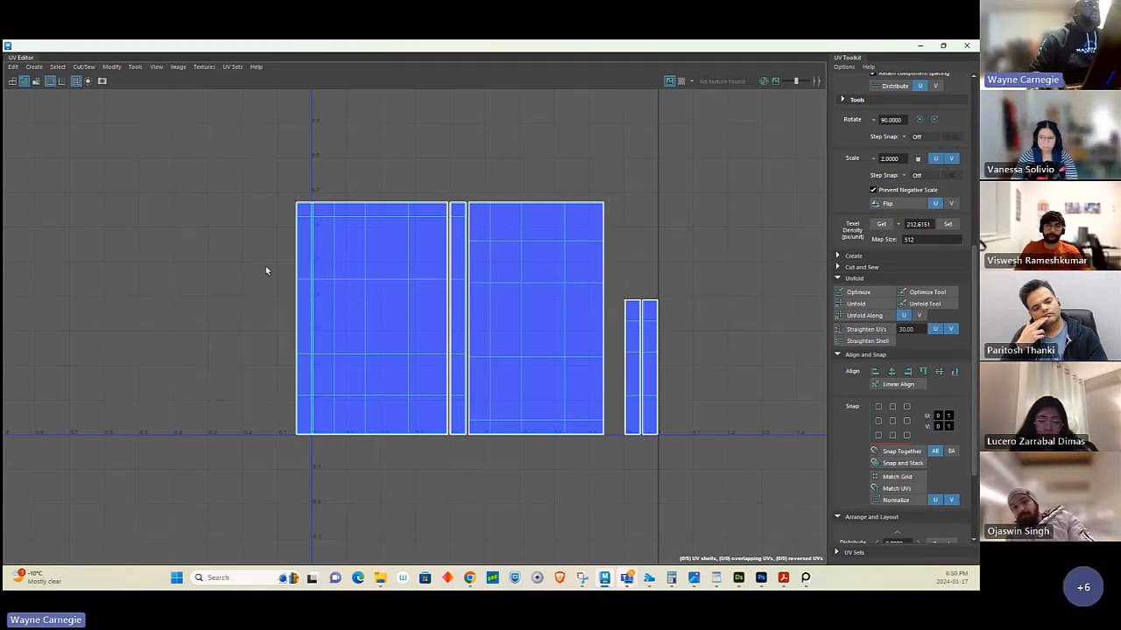
double_click(296, 307)
right_click(251, 347)
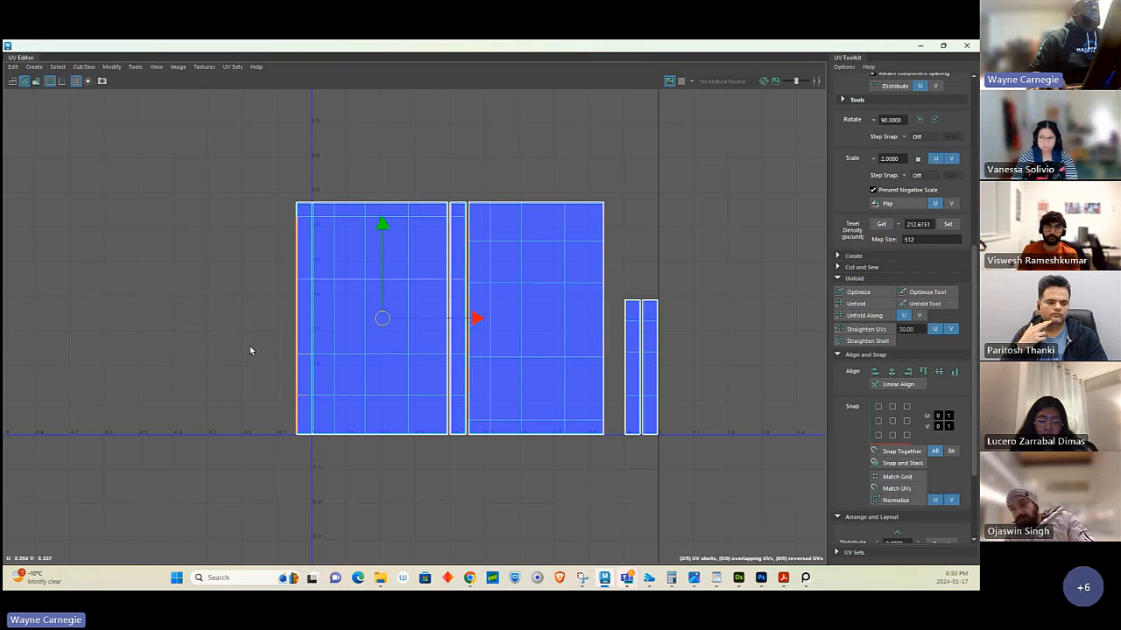
right_click_drag(249, 350, 253, 304, "shift")
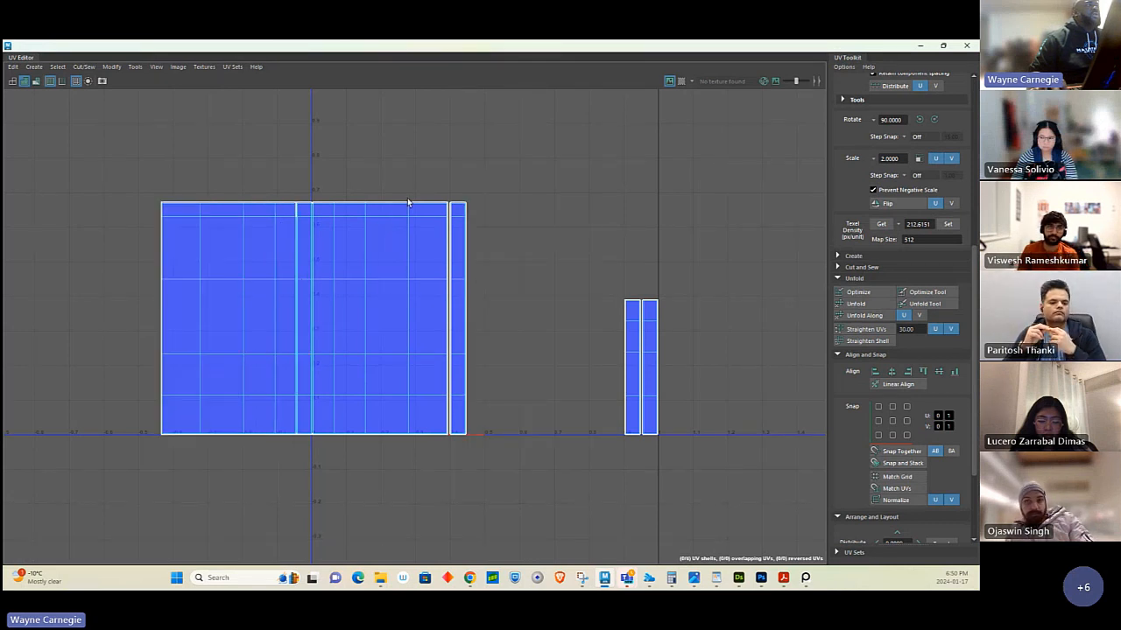
Move and sew the two short strips onto the first large shell's top and bottom borders and the last long strip onto the far-left border.
left_click_drag(422, 231, 399, 211)
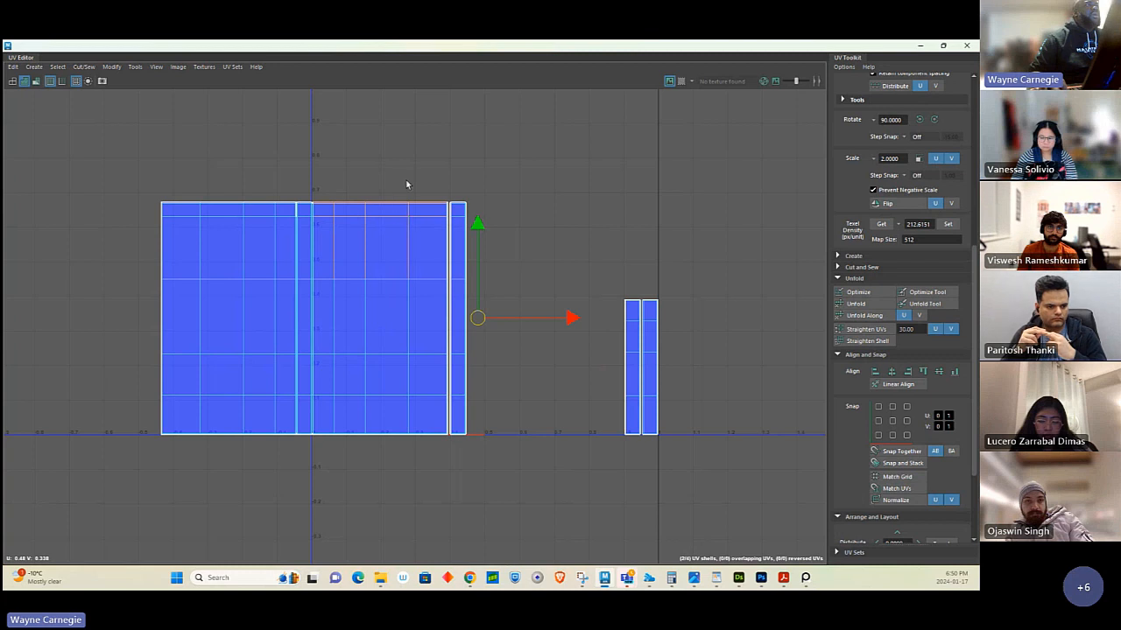
right_click_drag(406, 185, 409, 139, "shift")
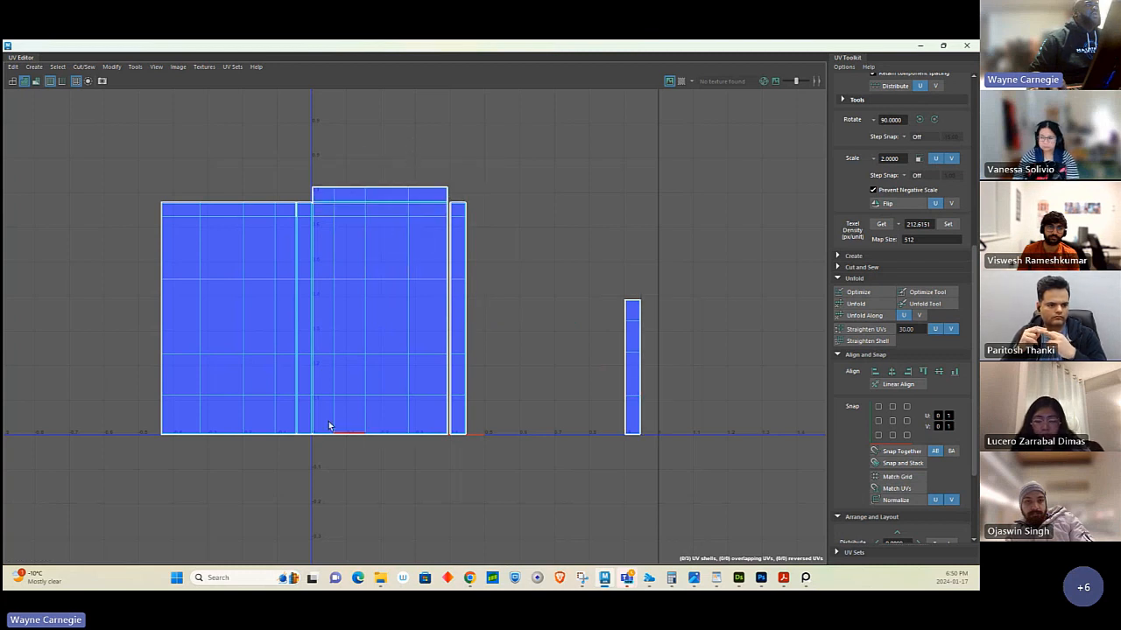
left_click_drag(328, 425, 429, 462)
right_click_drag(552, 385, 544, 350, "shift")
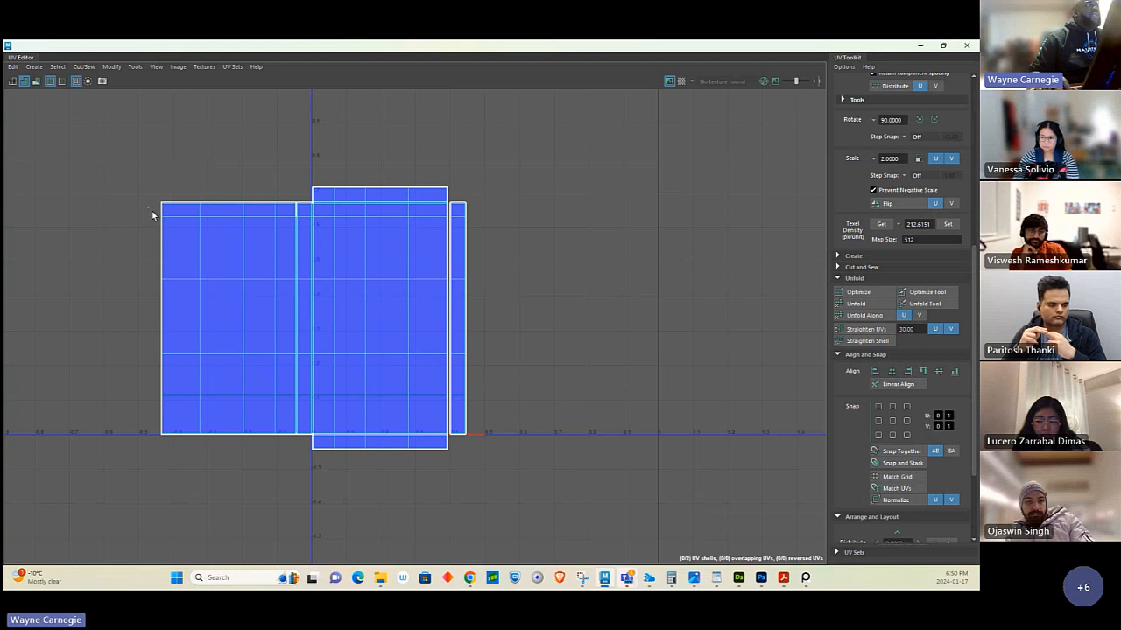
left_click_drag(152, 215, 198, 429)
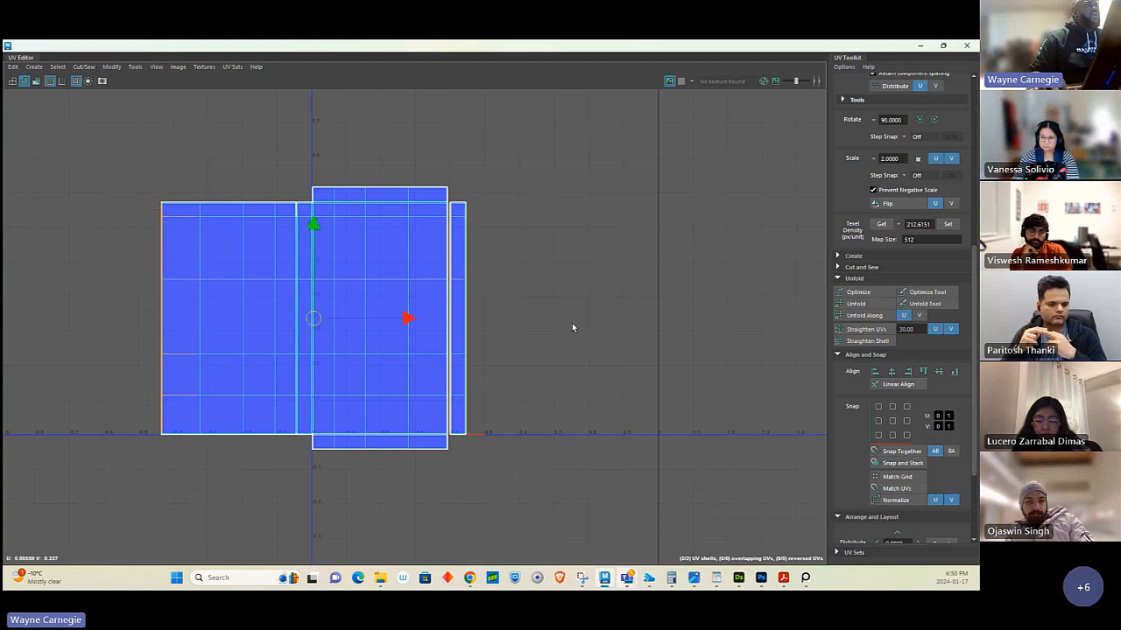
right_click_drag(572, 322, 578, 241, "shift")
Move the whole sewn slab shell into the tile diagonally above and right of the first UV tile and put the UV Editor away.
scroll(654, 274, "down", 5)
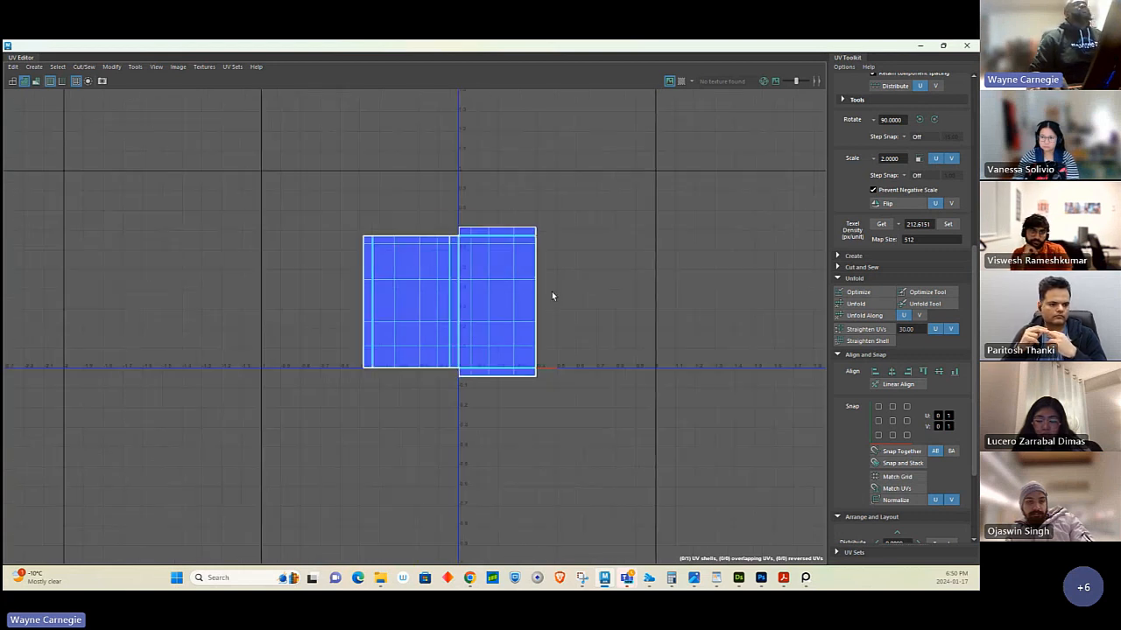
left_click_drag(505, 260, 671, 452)
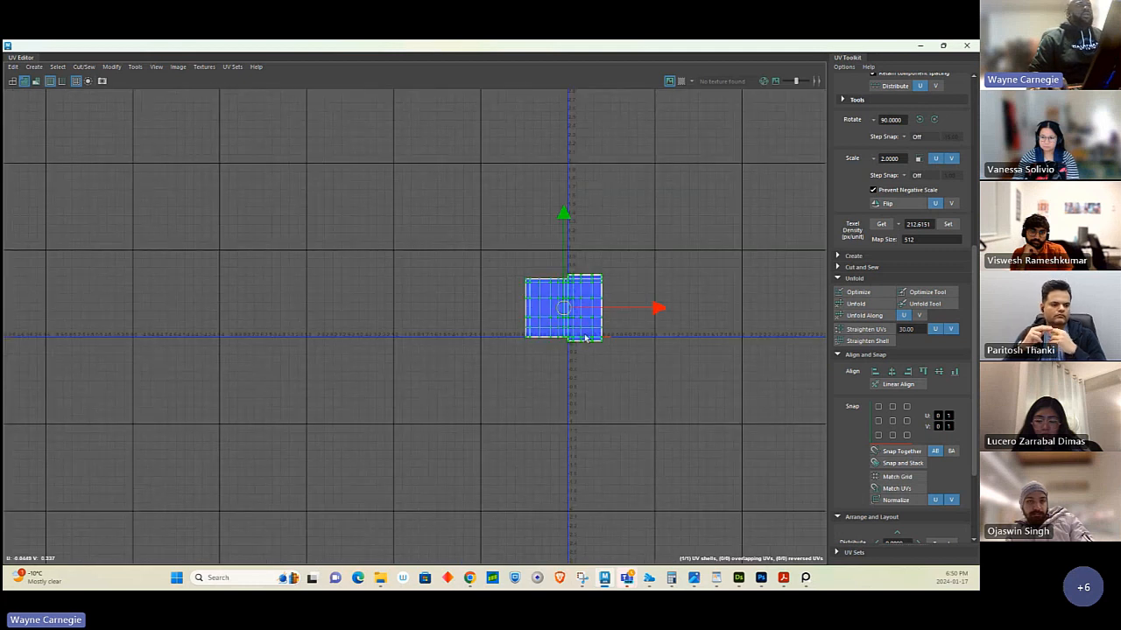
left_click_drag(564, 307, 702, 208)
left_click(919, 46)
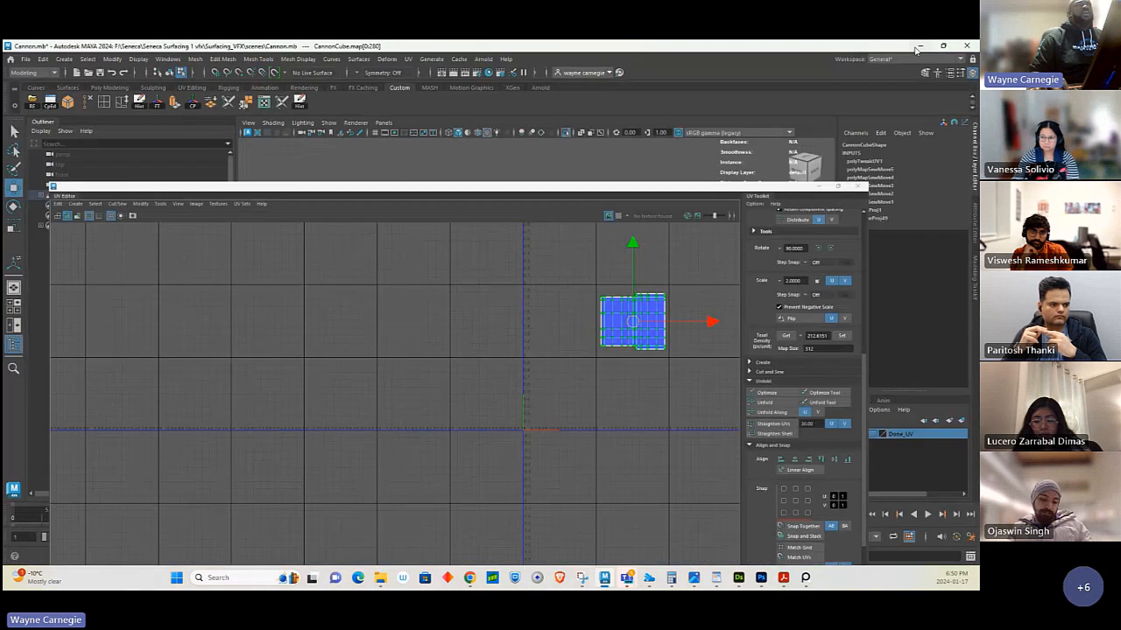
Return the platform slab to object mode, delete its construction history and add it to the Done_UV layer.
right_click(528, 326)
left_click(577, 260)
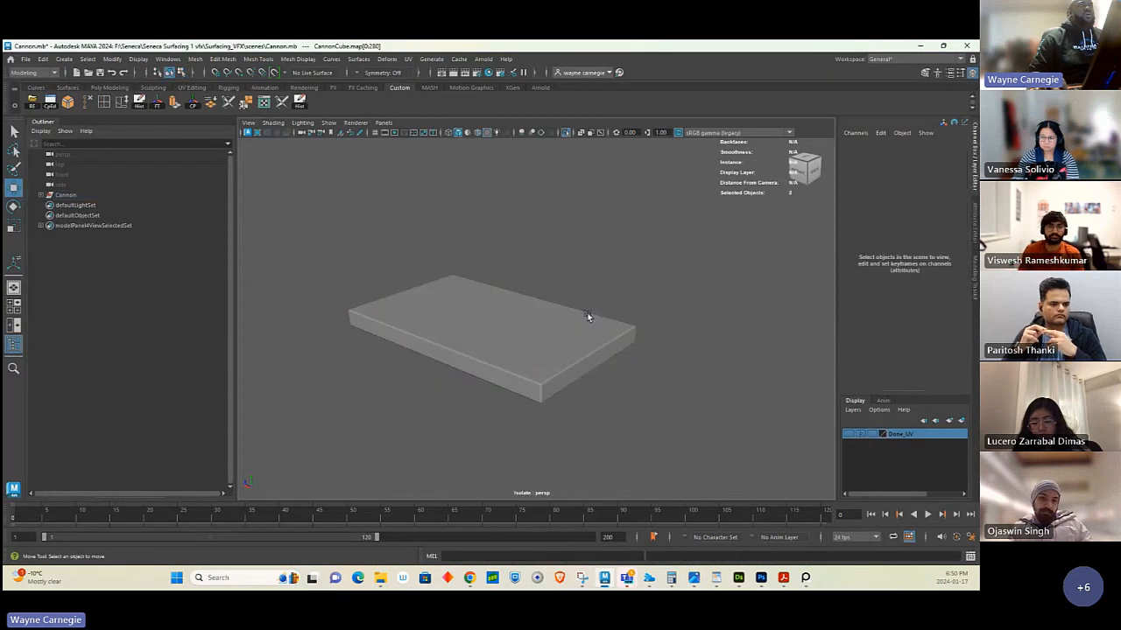
left_click(615, 328)
left_click(299, 101)
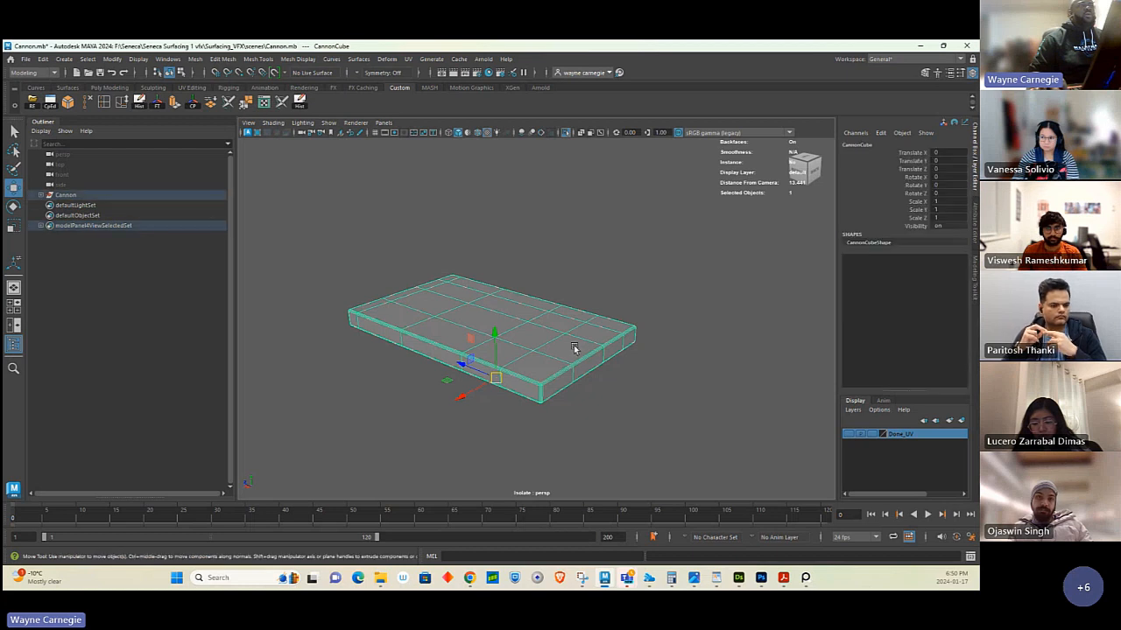
right_click(897, 446)
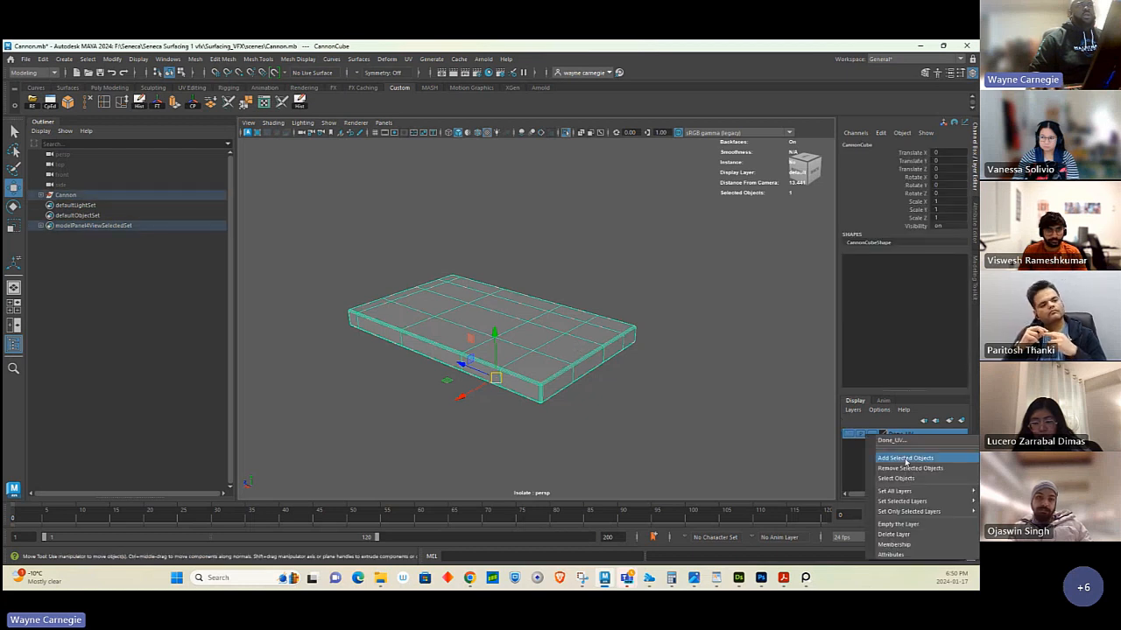
left_click(891, 458)
Turn off isolation so the remaining cannon parts are shown, clear the selection and save the scene.
left_click(565, 133)
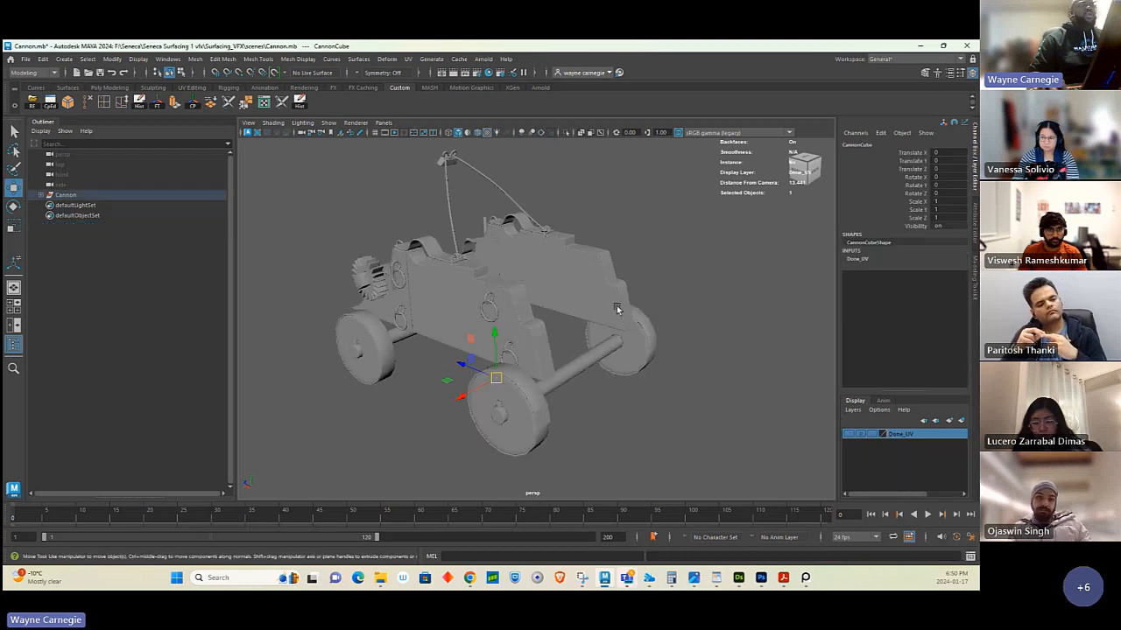
left_click(712, 324)
left_click_drag(713, 324, 584, 396, "alt")
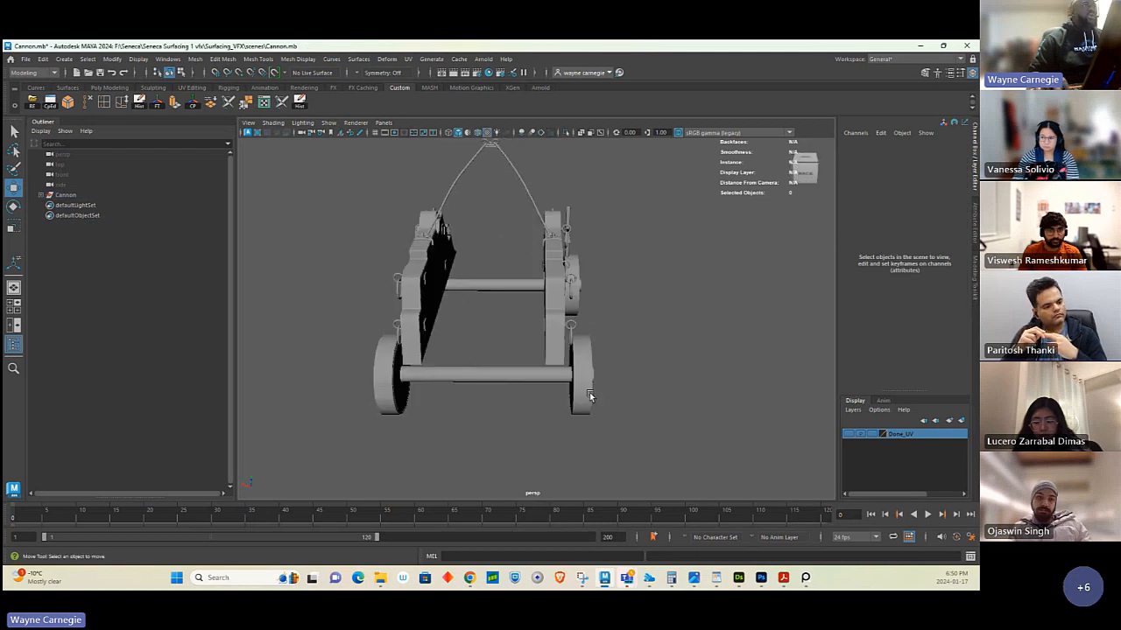
left_click(26, 60)
left_click(53, 104)
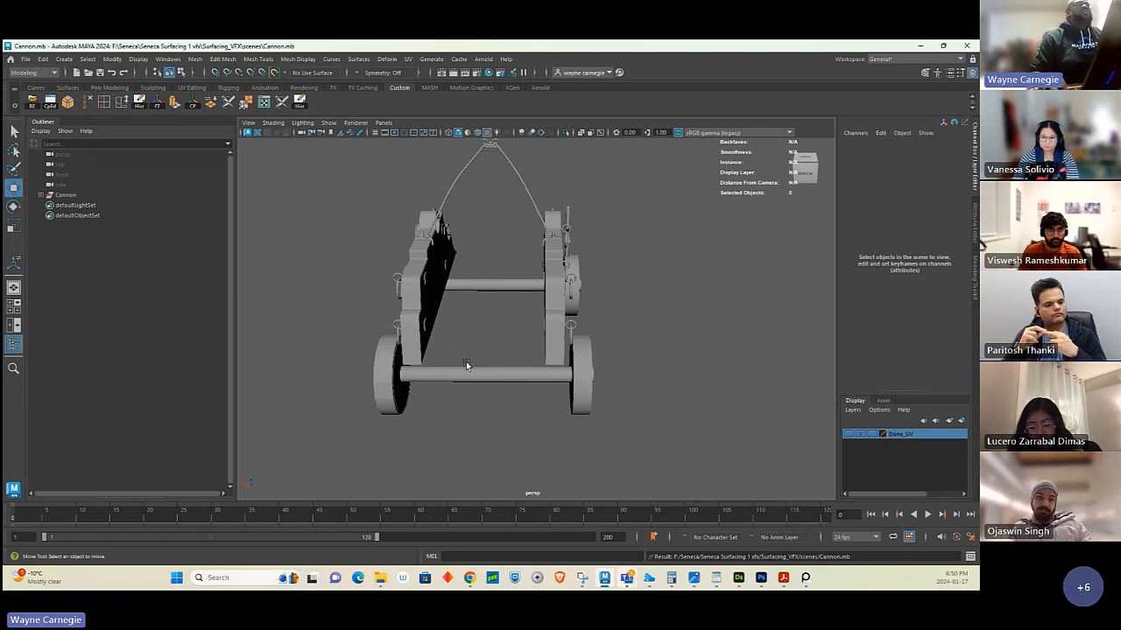
Select the back axle rod running between the two rear wheels.
left_click_drag(498, 370, 546, 379, "alt")
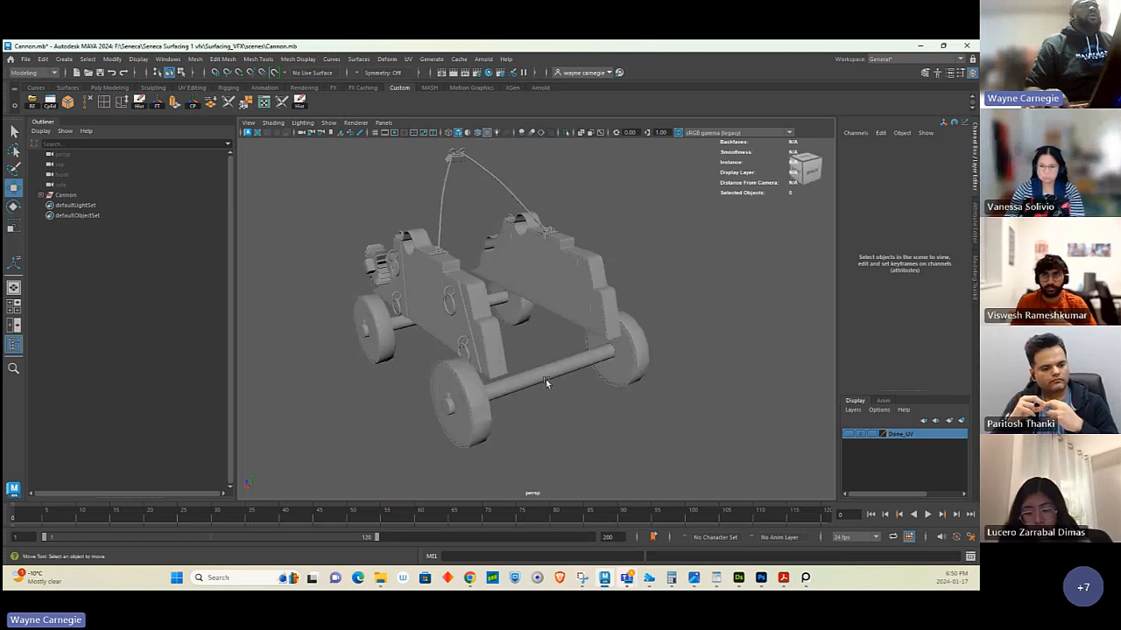
left_click(544, 376)
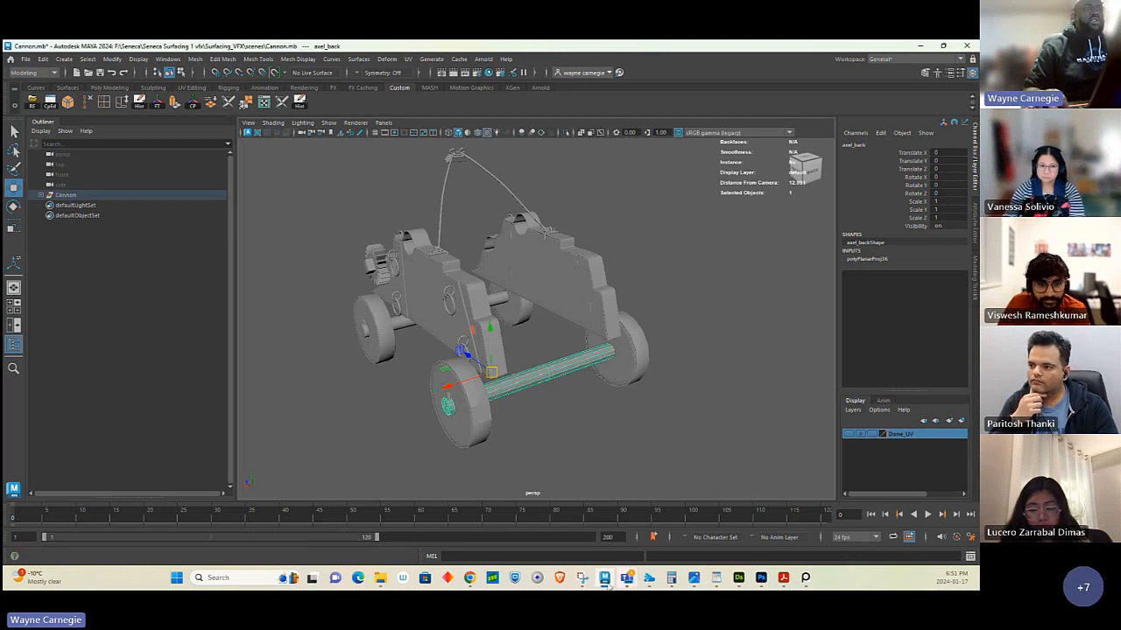
Check the class meeting chat in Microsoft Teams and return to Maya.
mouse_move(626, 578)
left_click(543, 517)
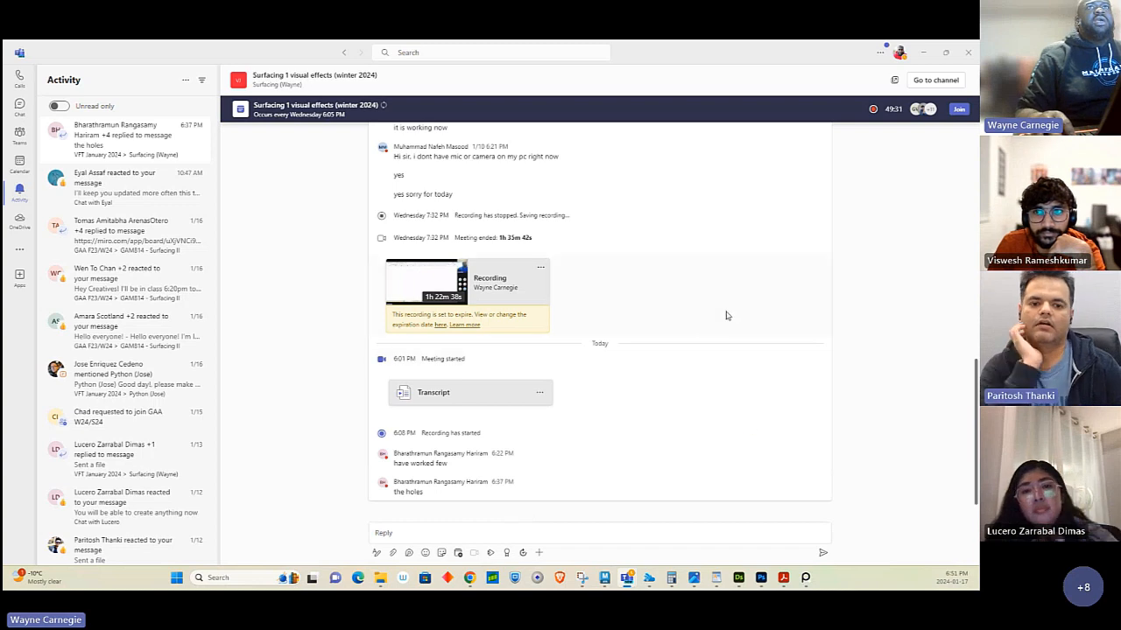
double_click(917, 57)
left_click(874, 128)
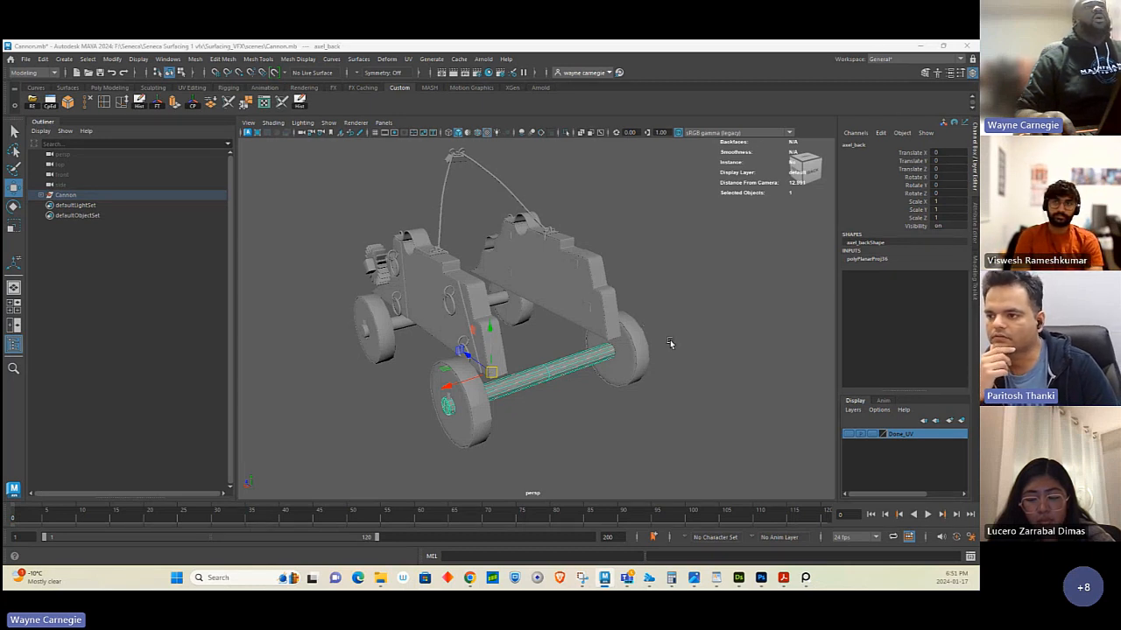
Isolate the selected back axle in the viewport.
left_click(688, 302)
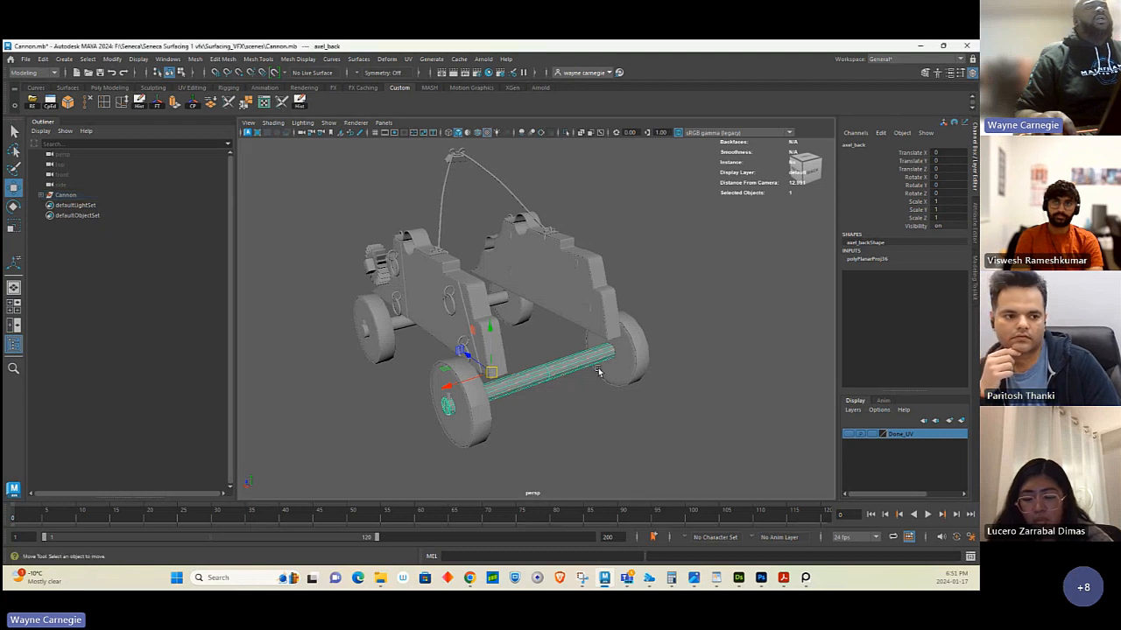
left_click(563, 373)
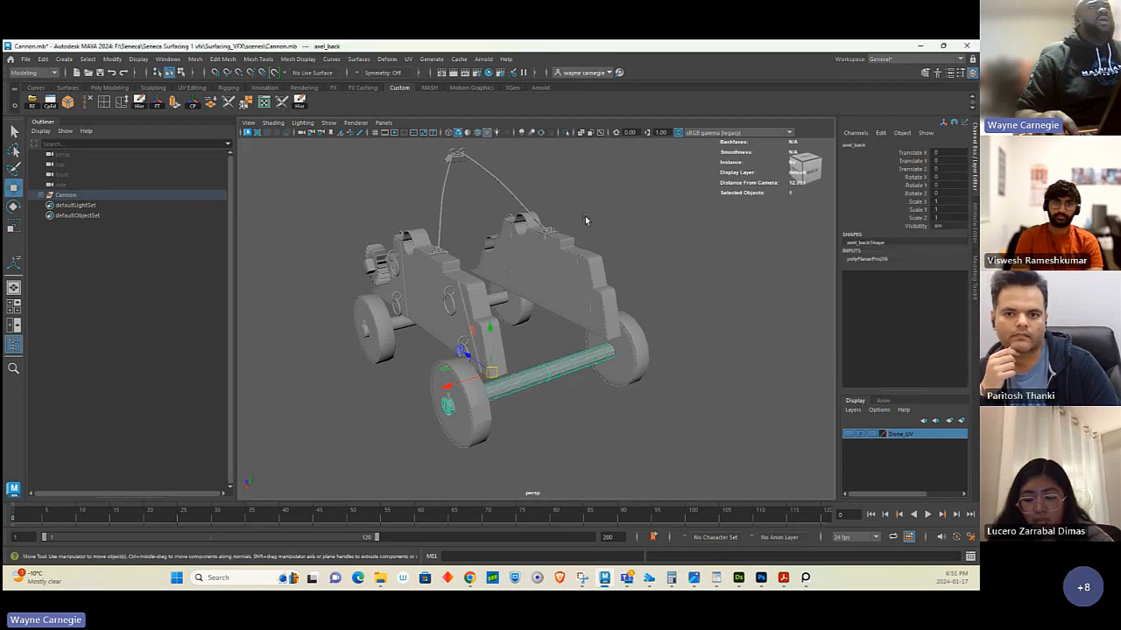
left_click(566, 132)
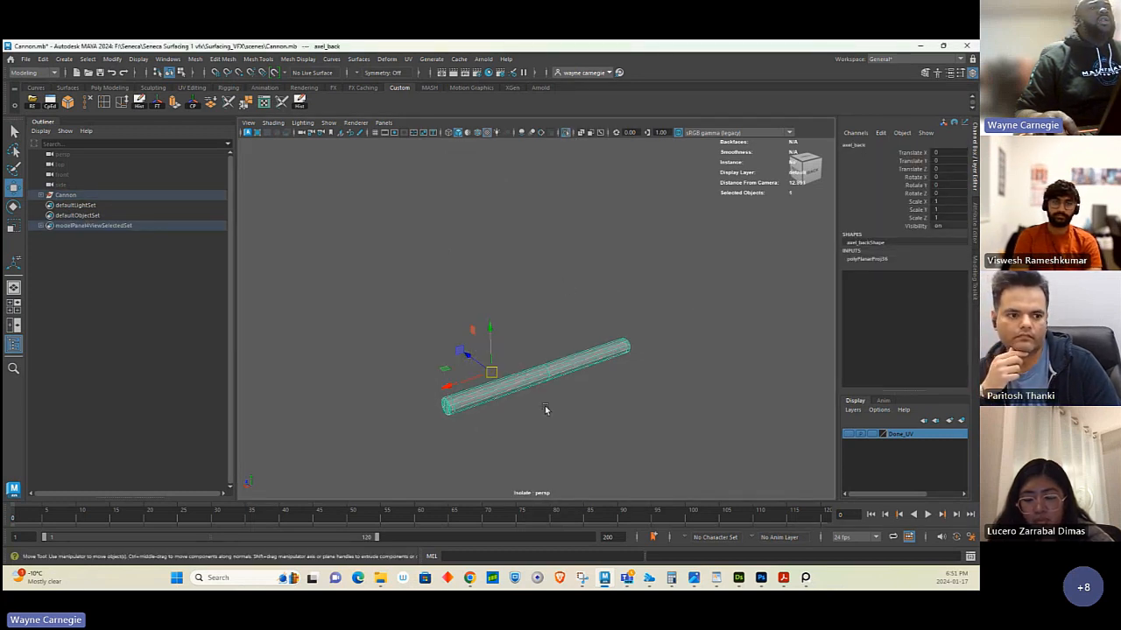
Cut a UV seam around one end cap of the back axle with the 3D Cut and Sew UV tool.
scroll(535, 420, "up", 4)
left_click_drag(582, 424, 492, 388, "alt")
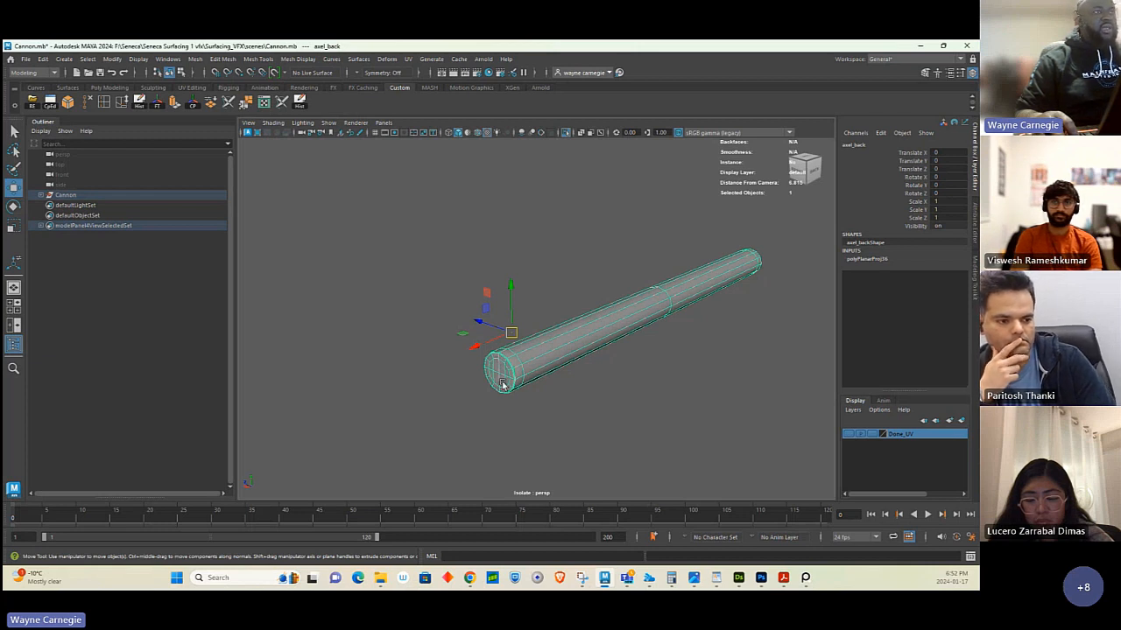
left_click_drag(533, 388, 626, 377, "alt")
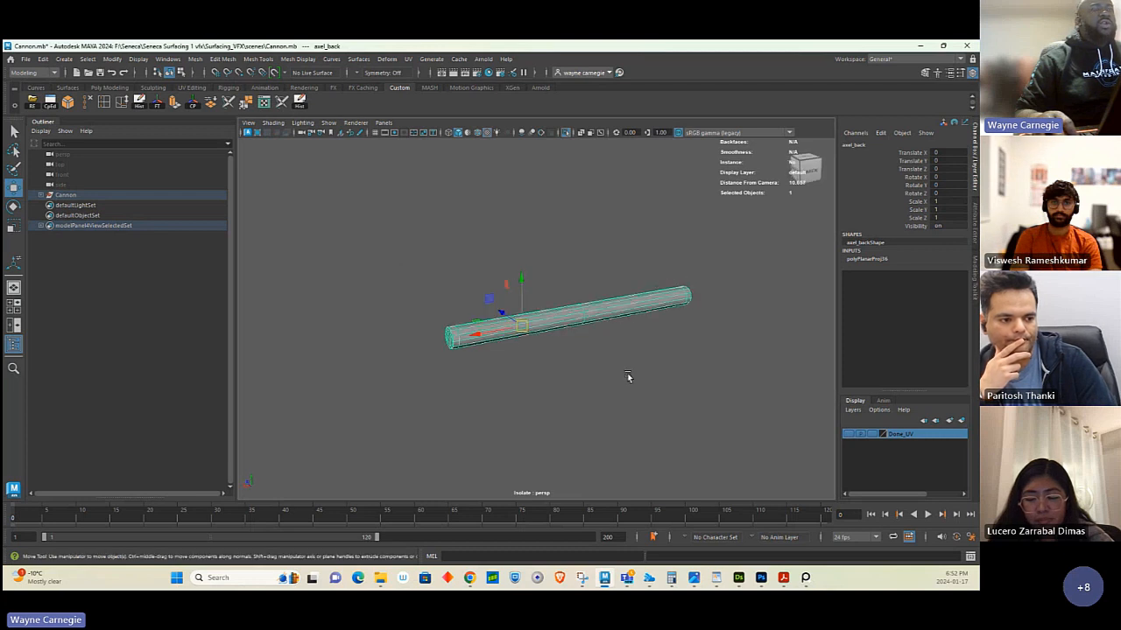
right_click_drag(627, 376, 633, 363, "alt")
left_click_drag(633, 363, 623, 352, "alt")
right_click_drag(624, 353, 666, 369, "alt")
middle_click_drag(645, 350, 622, 370, "alt")
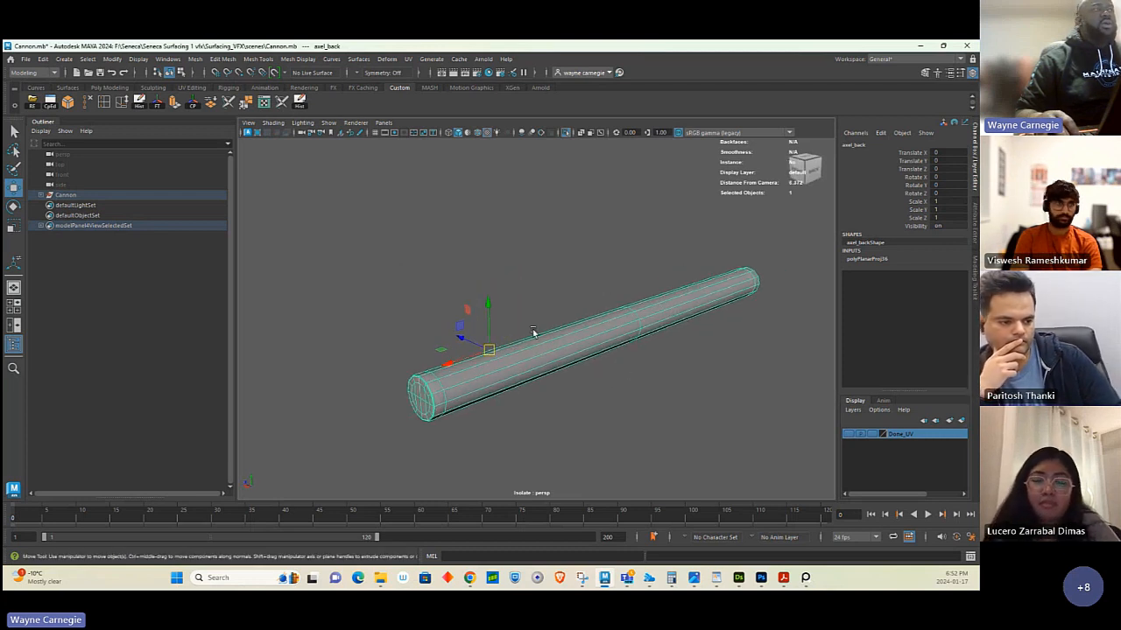
key("y")
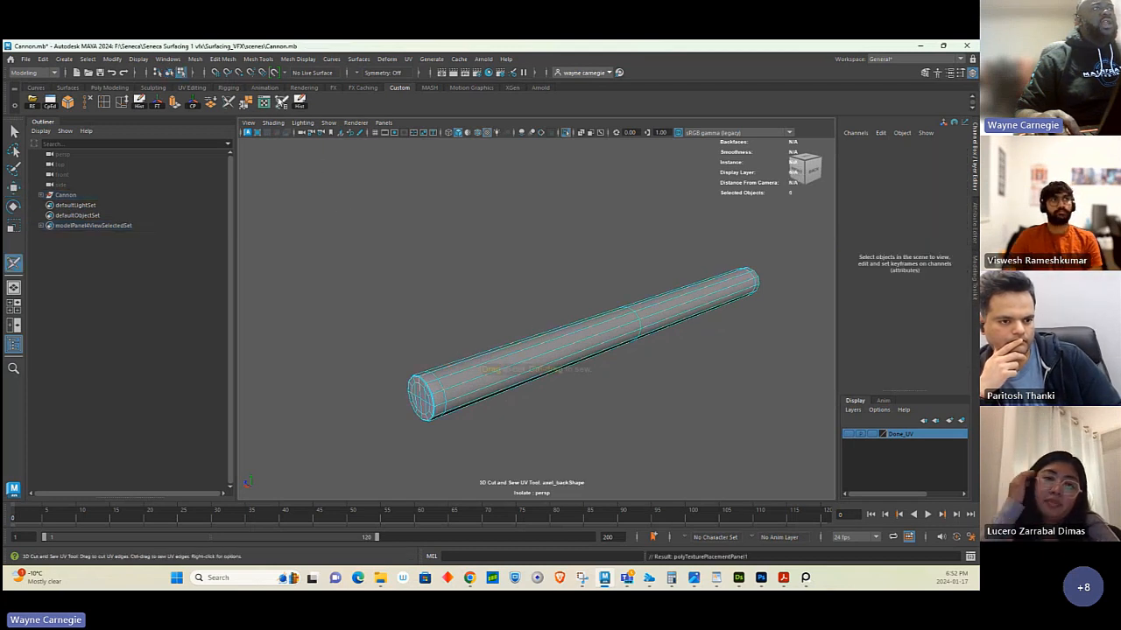
right_click_drag(429, 401, 466, 392, "alt")
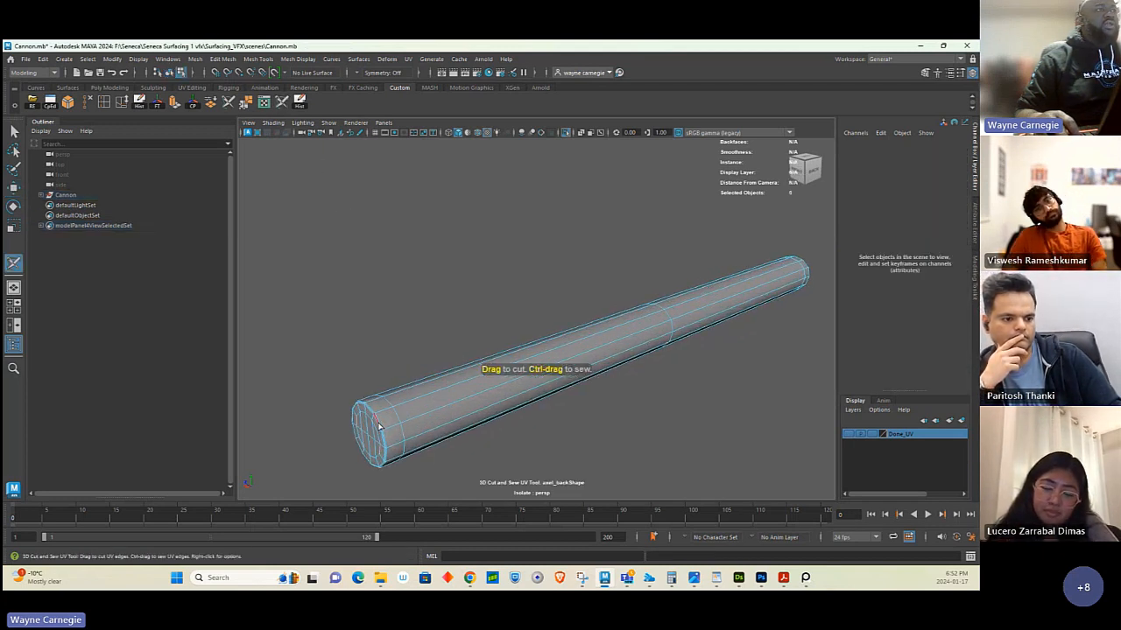
double_click(379, 426)
Cut UV seams around the back axle's opposite end cap and along a lengthwise edge on its underside.
left_click_drag(656, 401, 598, 398, "alt")
right_click_drag(656, 387, 626, 380, "alt")
left_click_drag(626, 380, 528, 360, "alt")
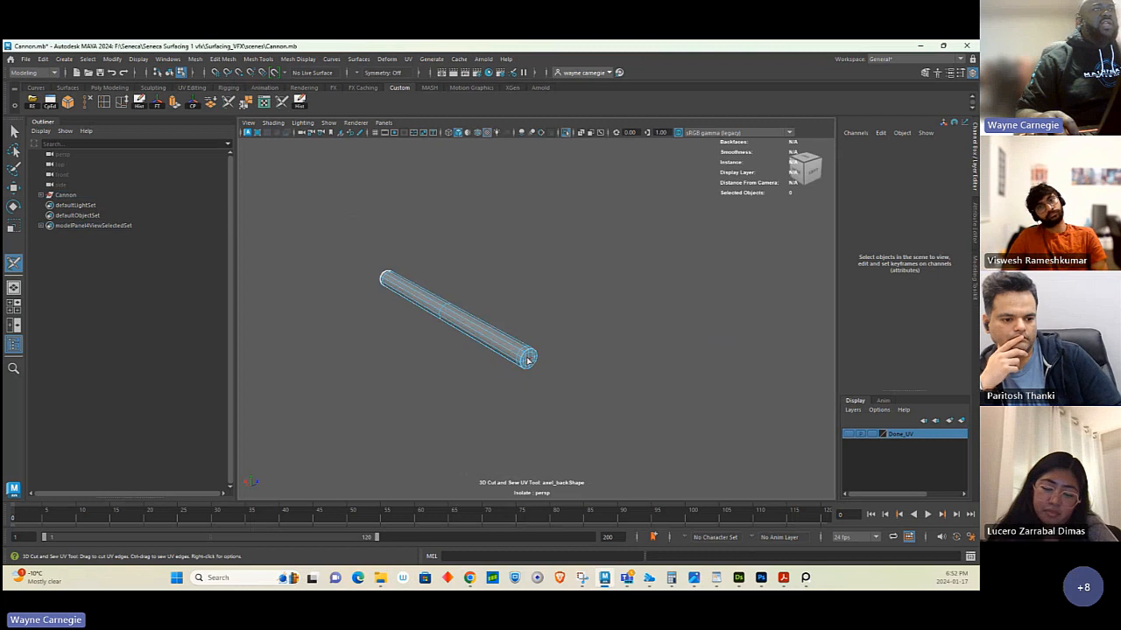
right_click_drag(533, 362, 508, 408, "alt")
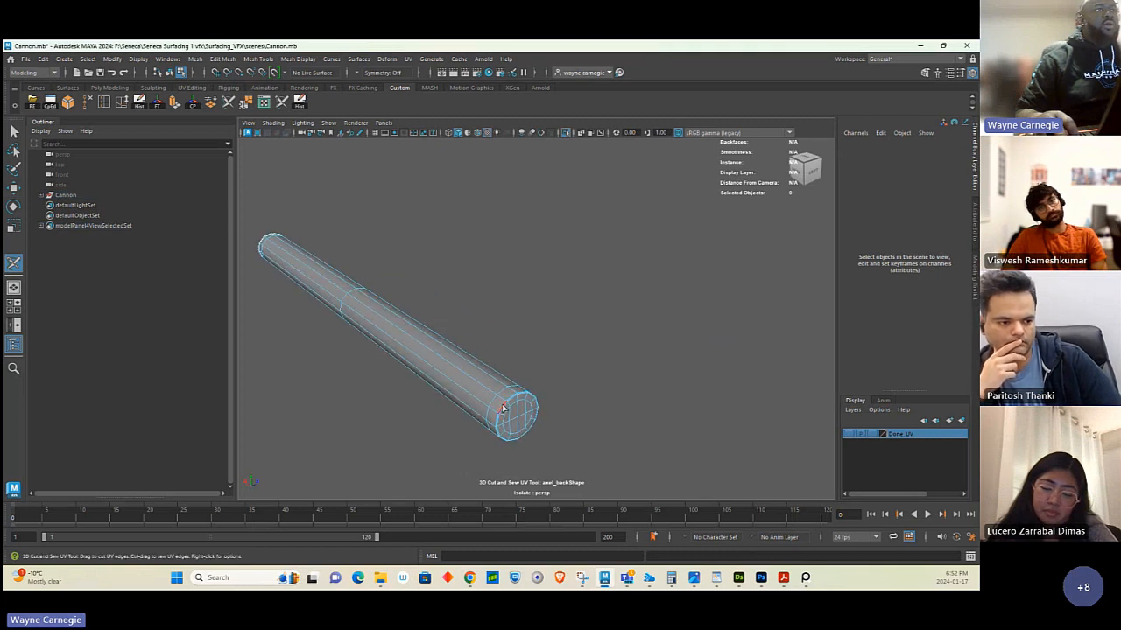
left_click_drag(506, 408, 543, 201, "alt")
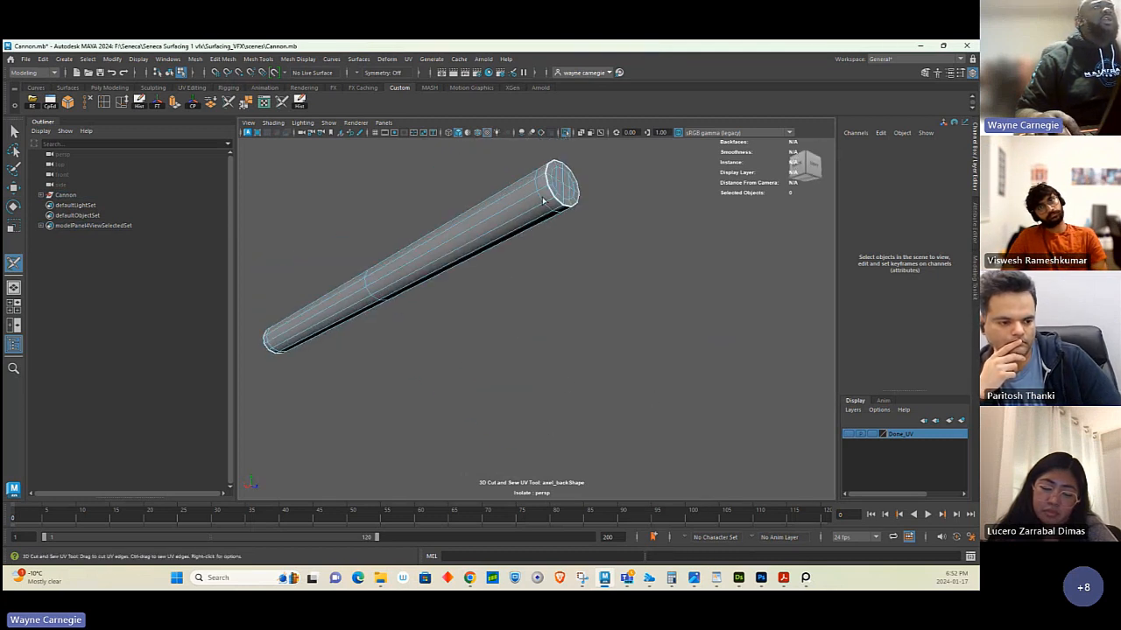
left_click_drag(535, 303, 601, 310, "alt")
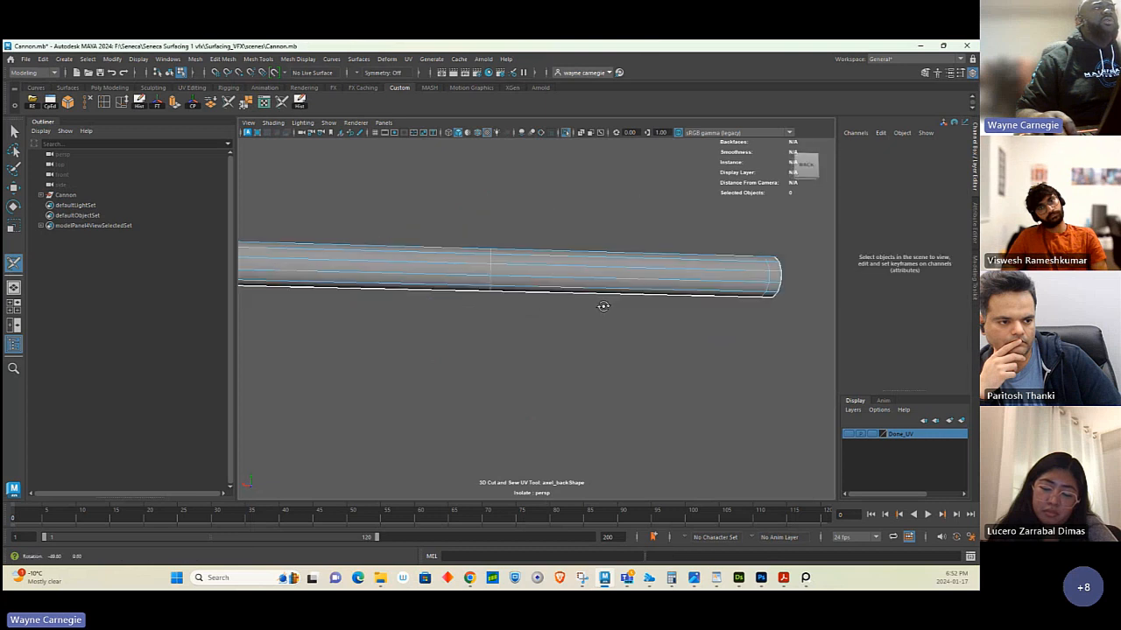
right_click_drag(601, 310, 579, 340, "alt")
left_click_drag(579, 341, 580, 344, "alt")
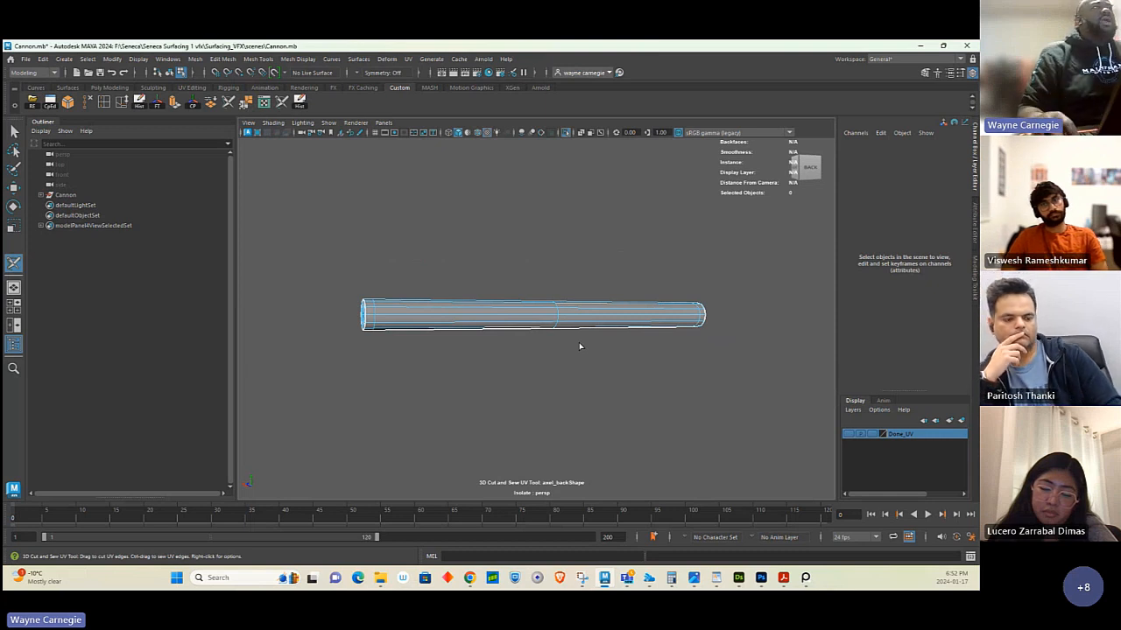
Select all of the back axle's UV shells in the UV Editor and unfold them.
left_click(264, 103)
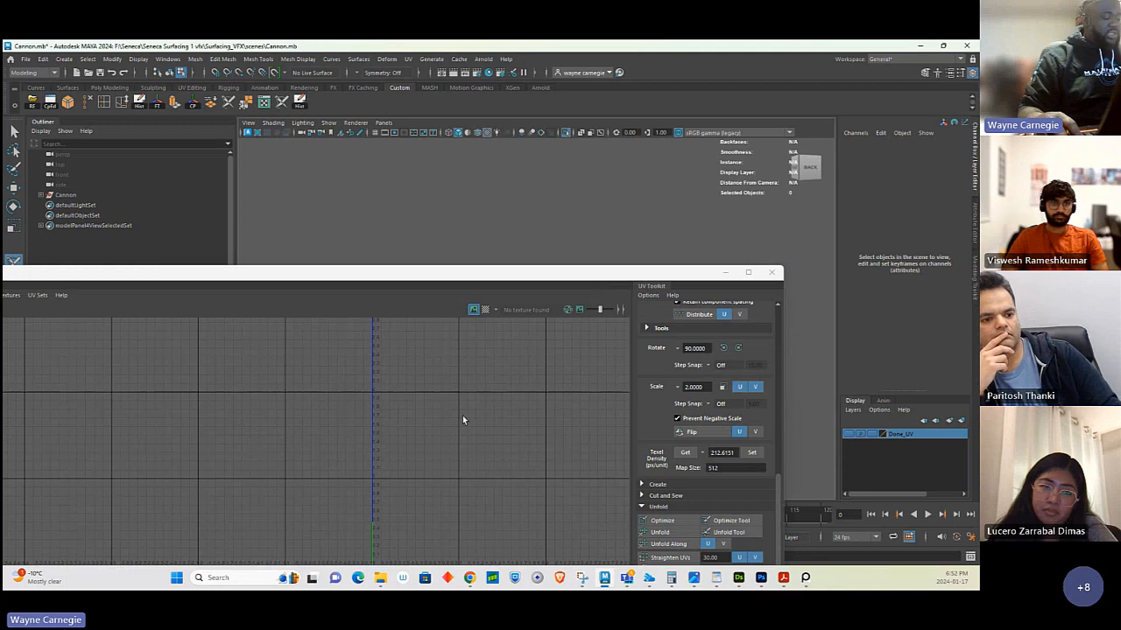
key("f")
right_click_drag(474, 408, 190, 372, "alt")
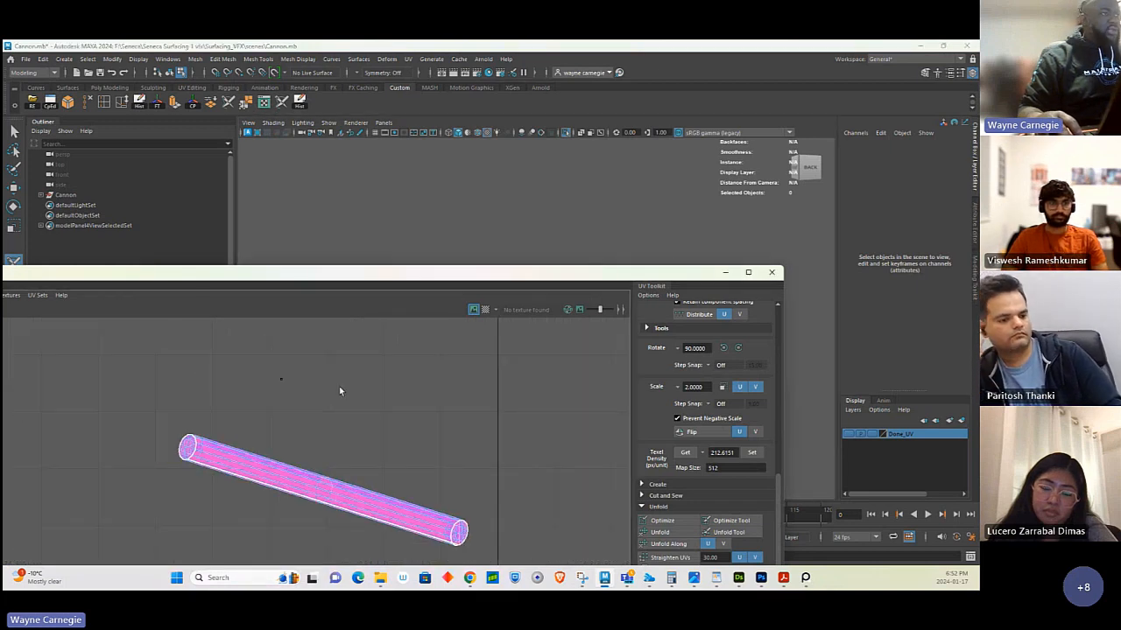
right_click_drag(444, 460, 275, 417, "alt")
right_click(235, 413)
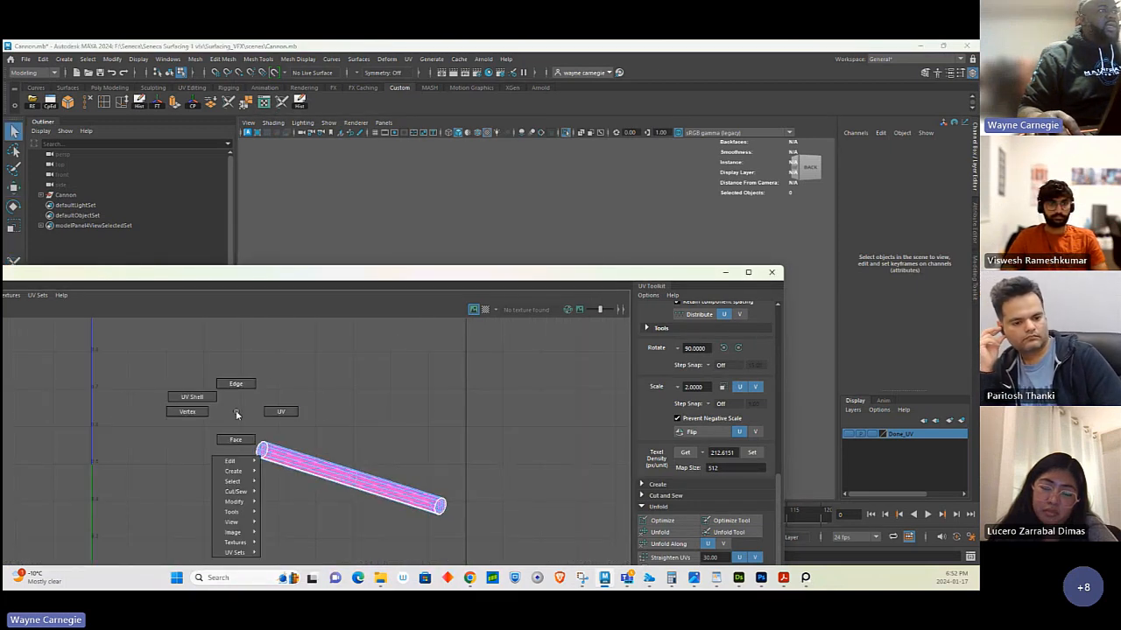
left_click(205, 395)
left_click_drag(207, 395, 488, 566)
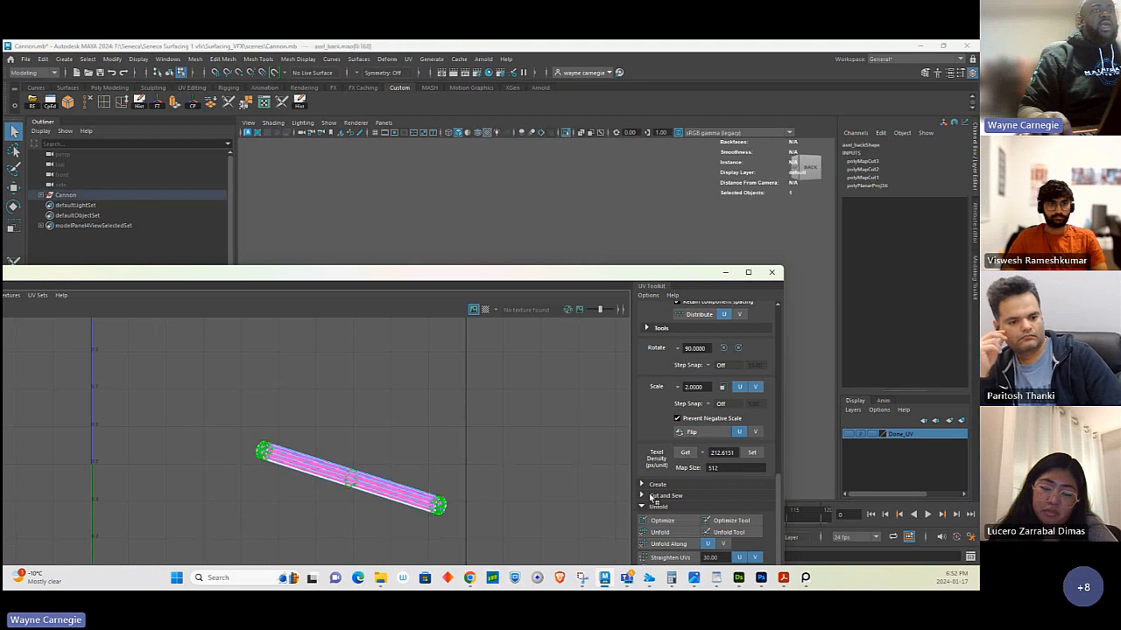
left_click(668, 533)
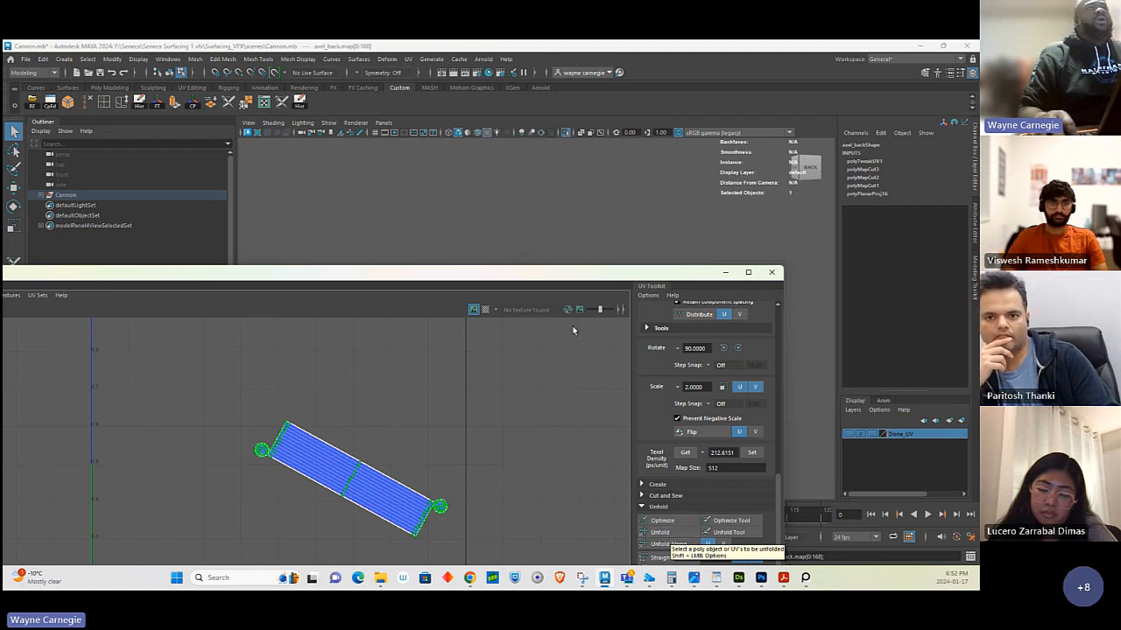
Rotate the back axle's UV shells by 90 degrees and straighten them with Orient Shells.
left_click_drag(554, 274, 612, 168)
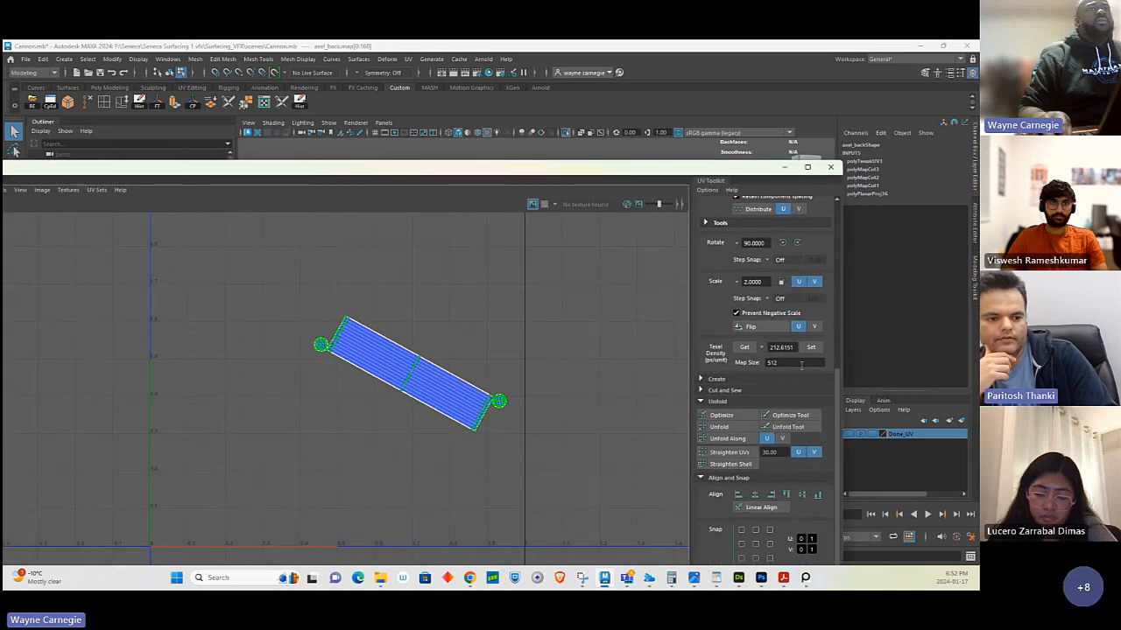
scroll(804, 447, "down", 3)
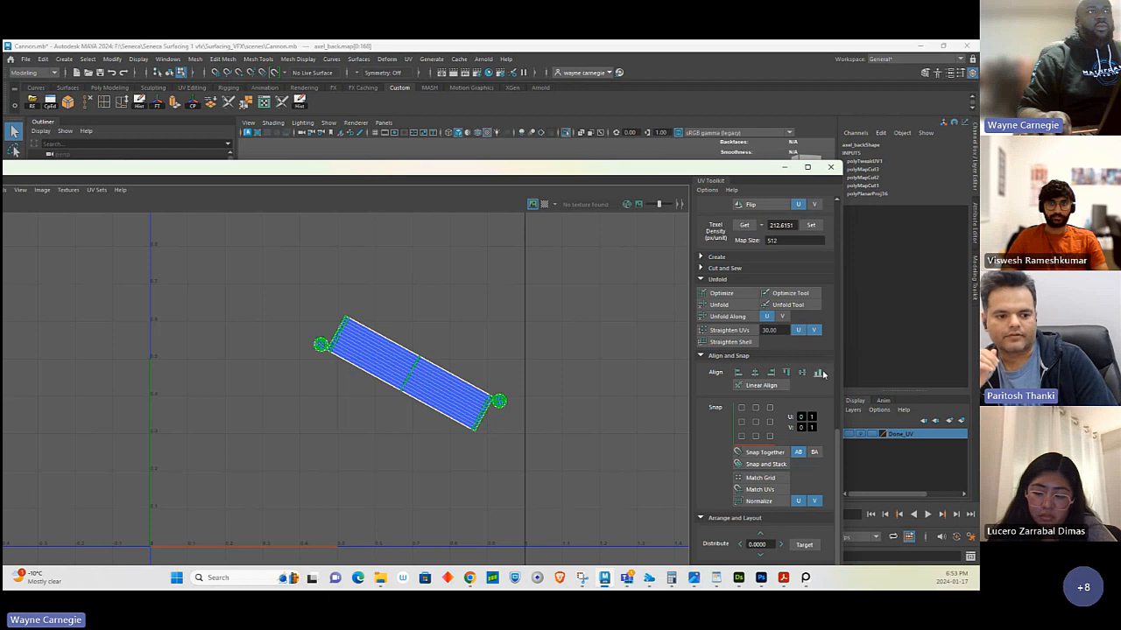
left_click_drag(836, 438, 840, 326)
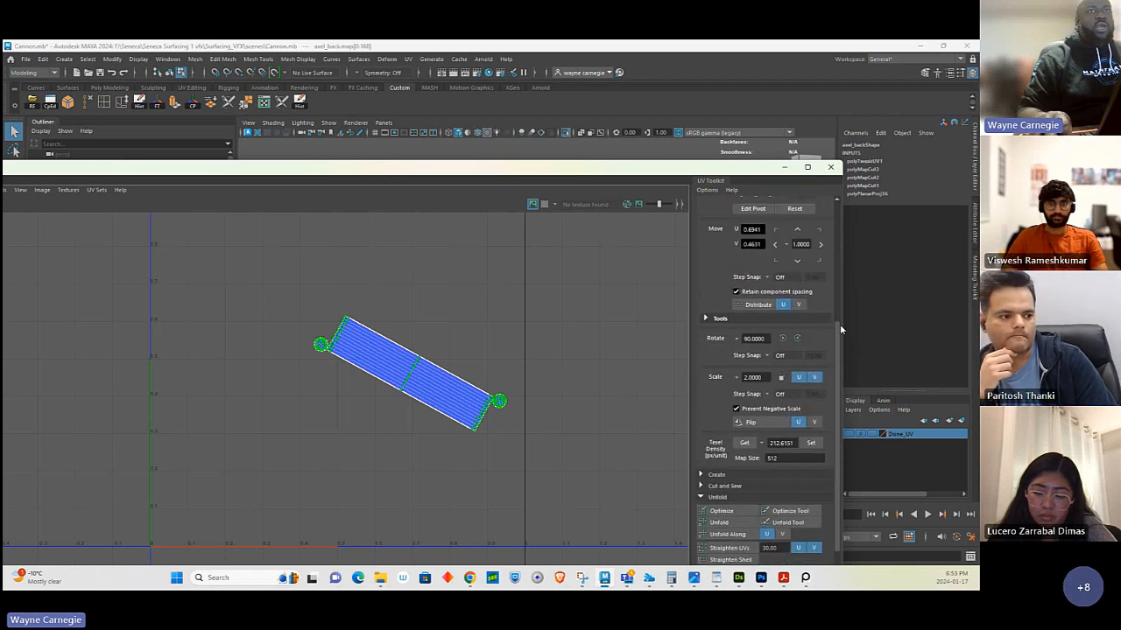
left_click(784, 339)
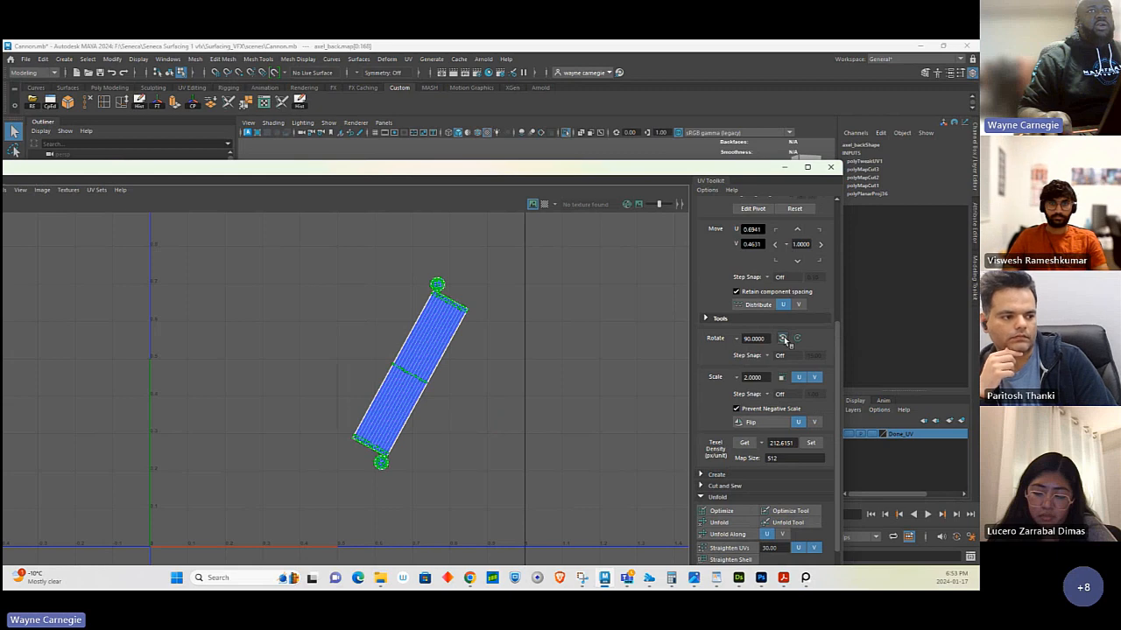
scroll(832, 442, "down", 5)
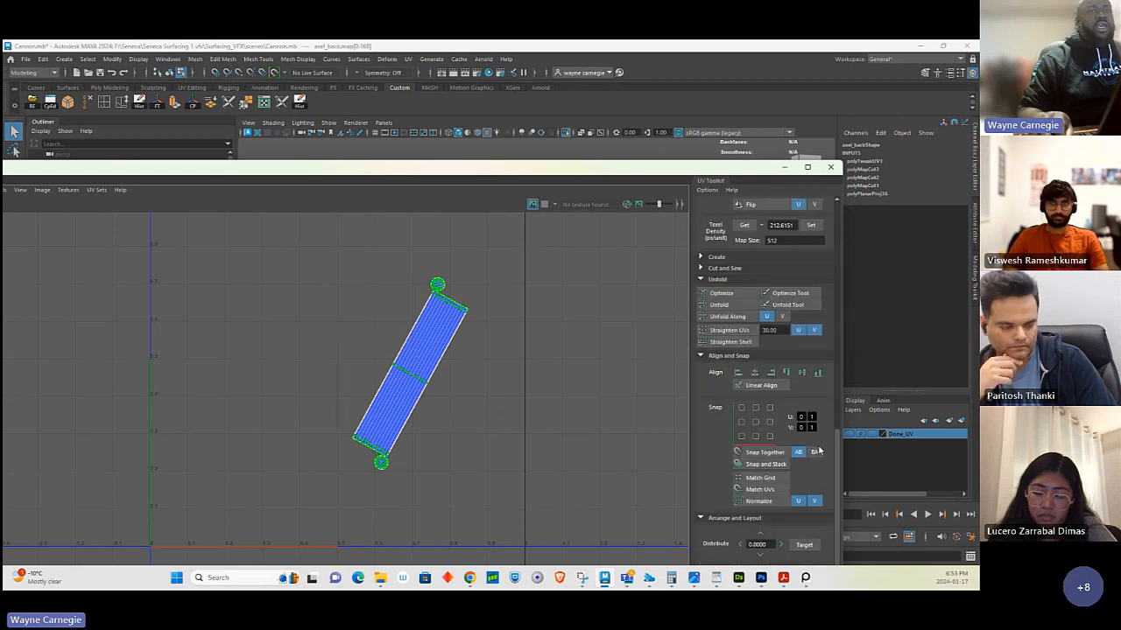
left_click(807, 166)
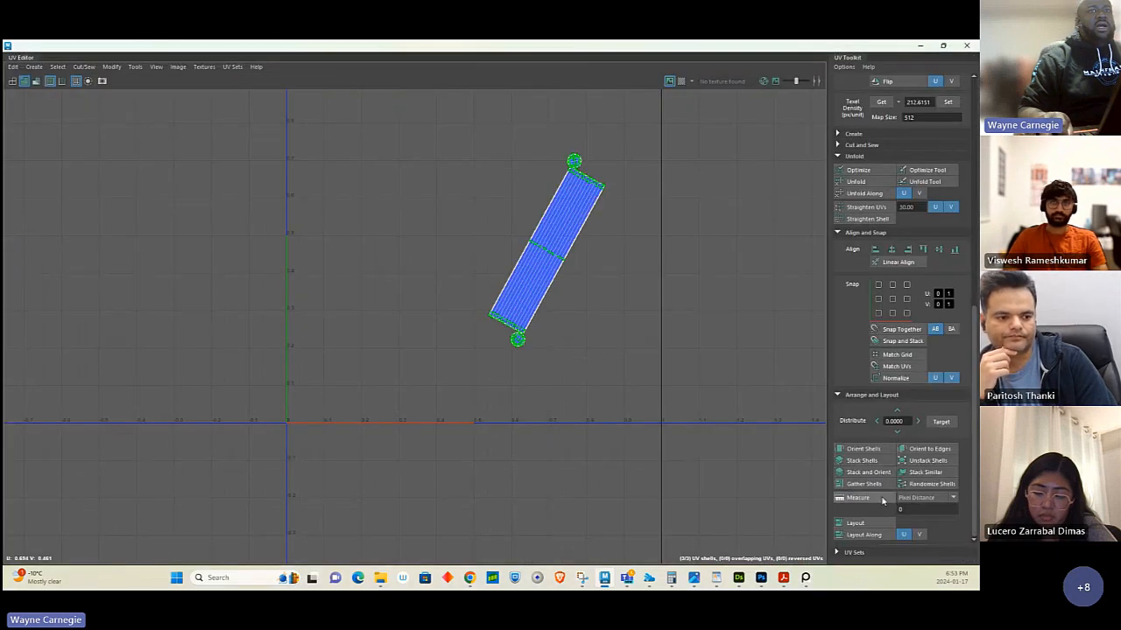
left_click(850, 448)
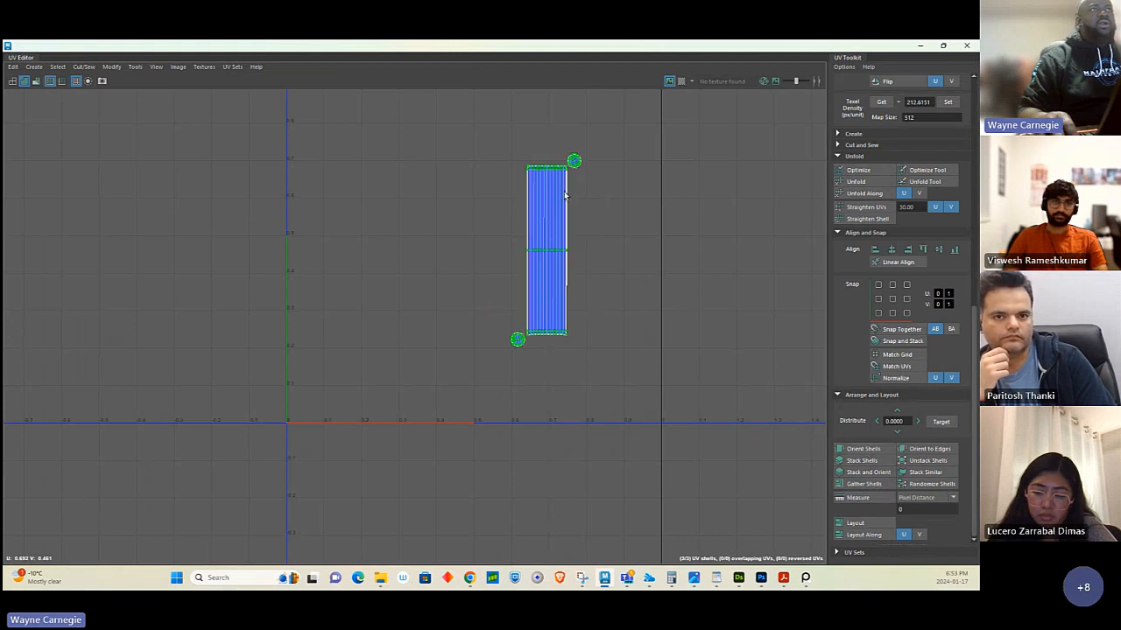
Move and sew the two round end-cap shells onto opposite ends of the axle's rectangular body shell.
right_click_drag(565, 195, 555, 164)
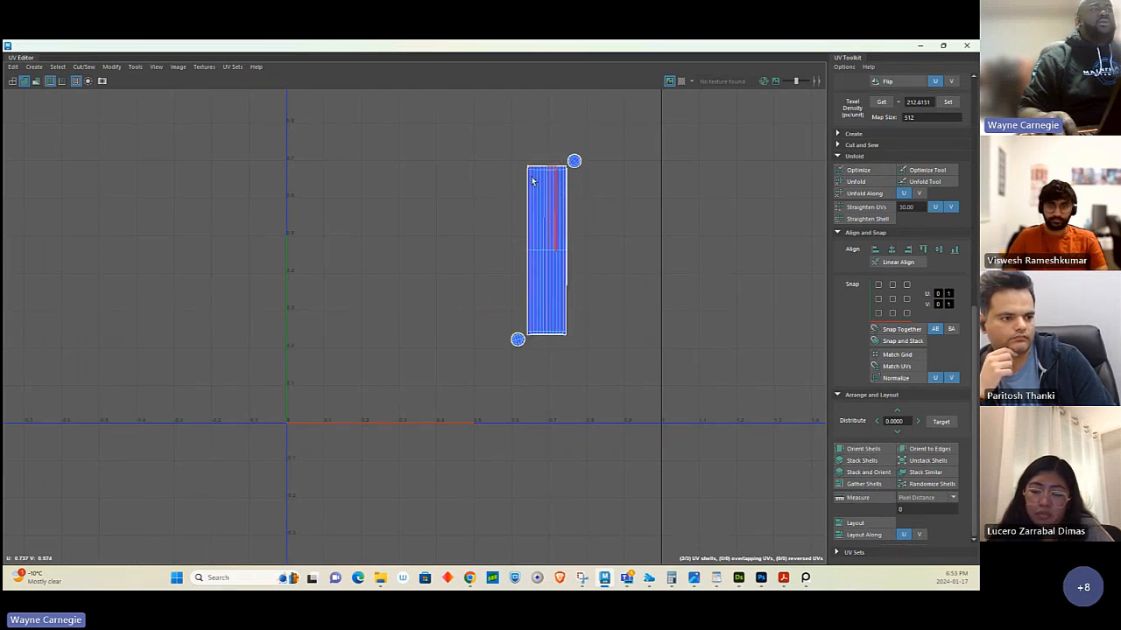
middle_click_drag(525, 170, 490, 310, "alt")
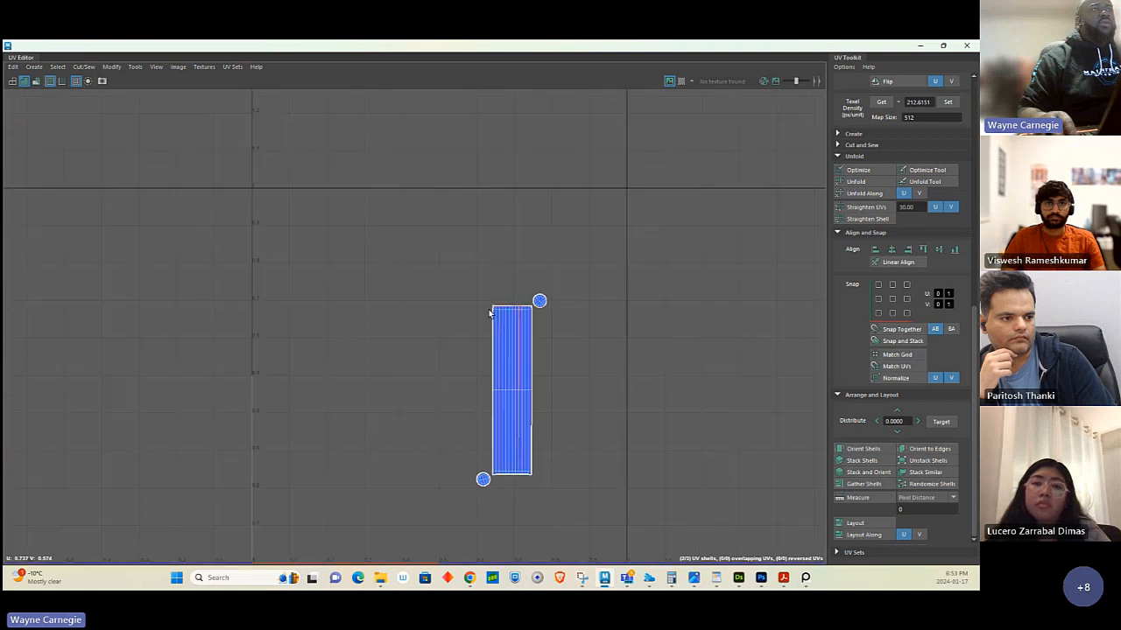
scroll(489, 312, "up", 3)
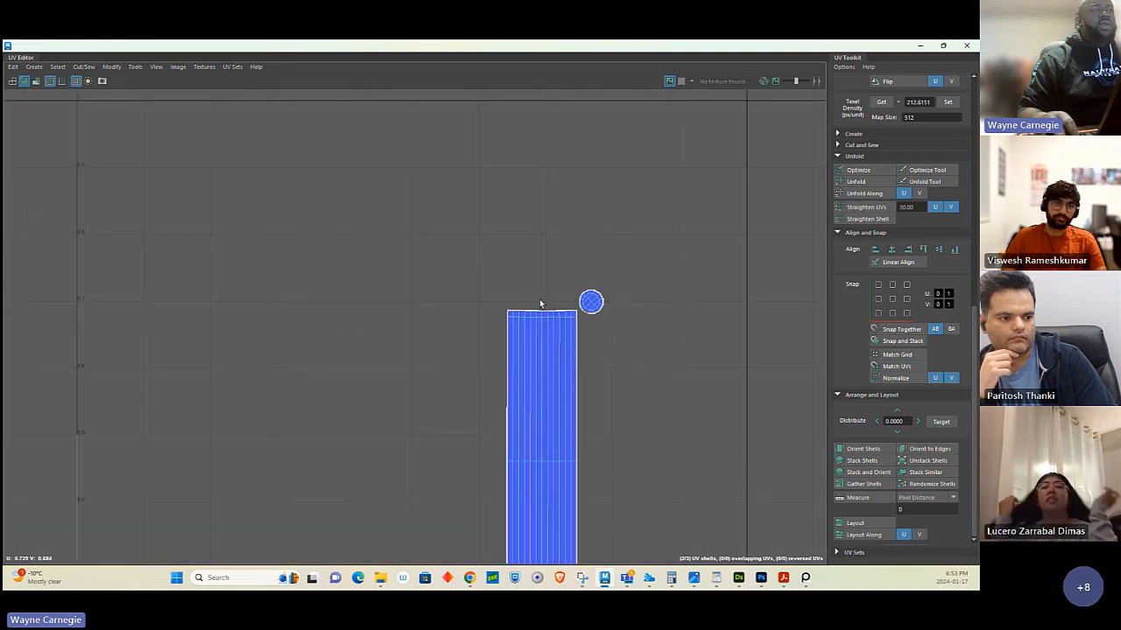
right_click_drag(536, 290, 537, 258)
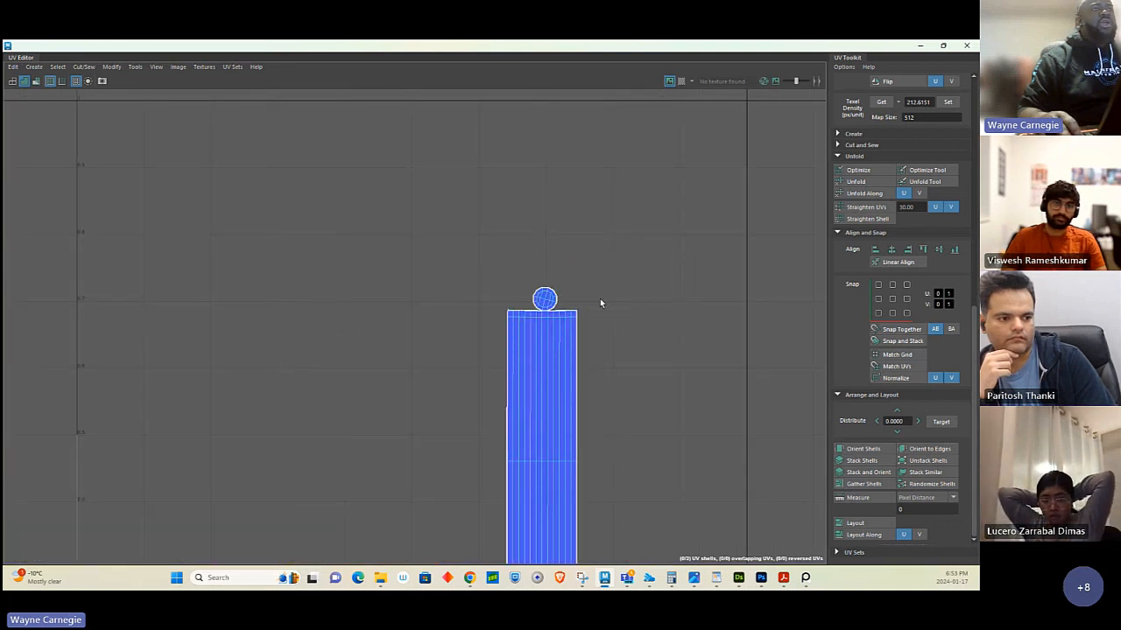
middle_click_drag(567, 326, 552, 159, "alt")
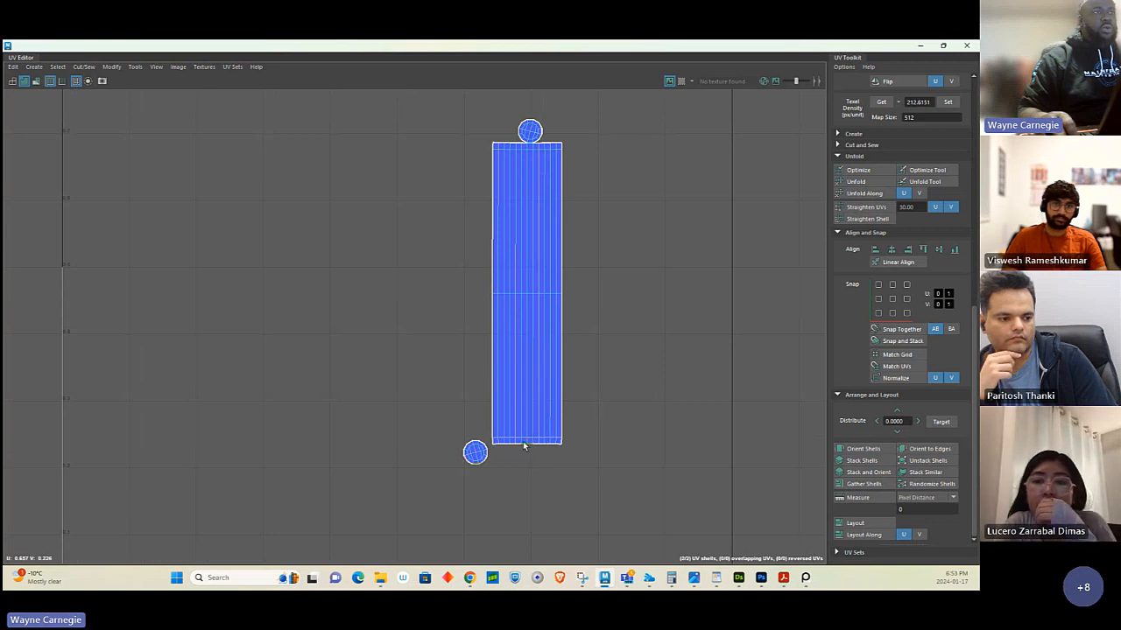
right_click_drag(594, 419, 596, 386)
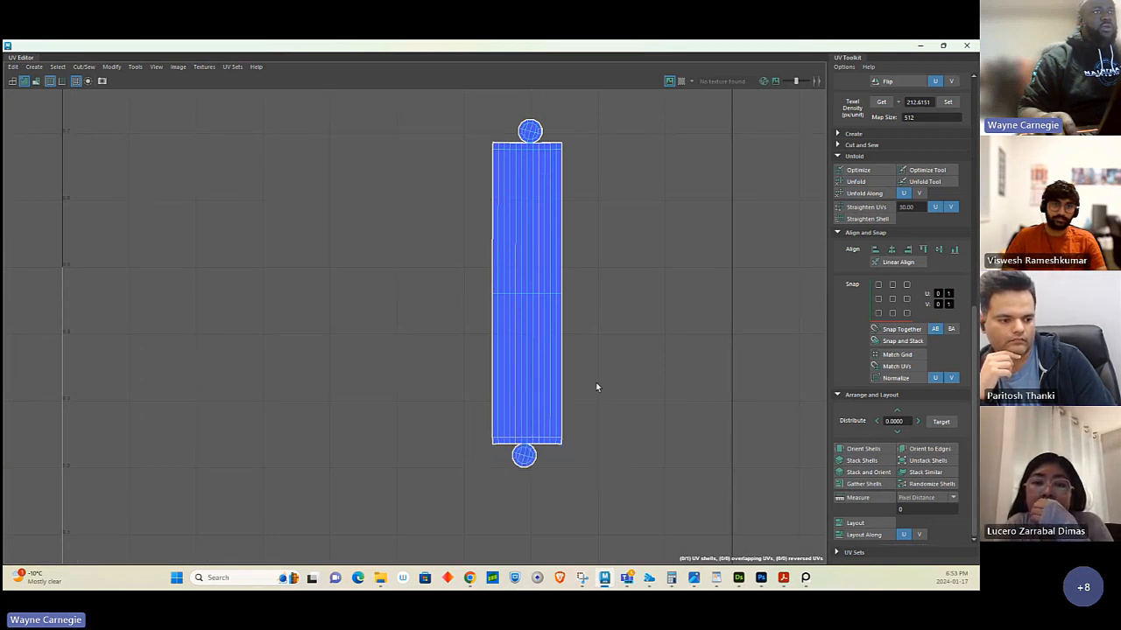
Delete the back axle's construction history, add it to the Done_UV layer and turn off viewport isolation.
left_click(921, 47)
right_click_drag(555, 317, 600, 259)
left_click(663, 278)
left_click(614, 308)
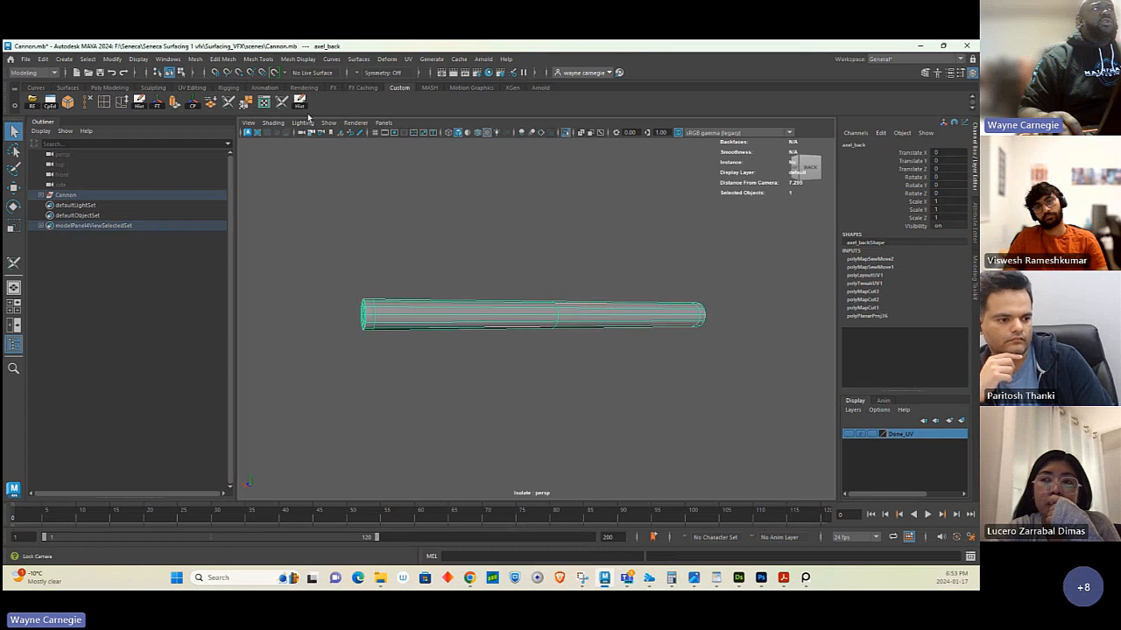
right_click(906, 437)
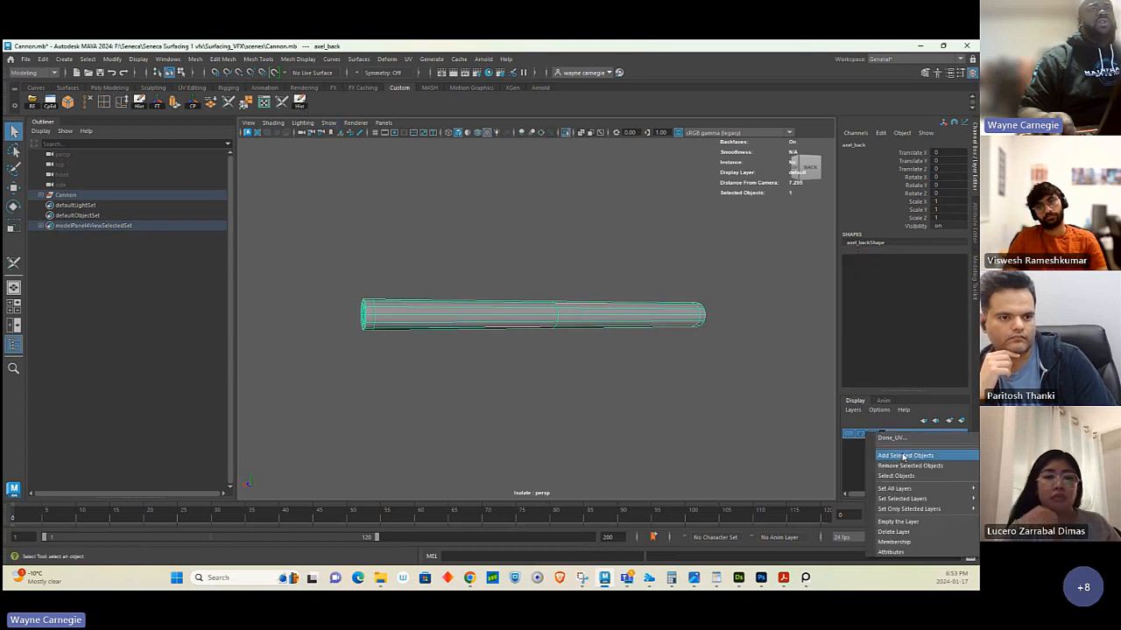
left_click(910, 454)
left_click(567, 132)
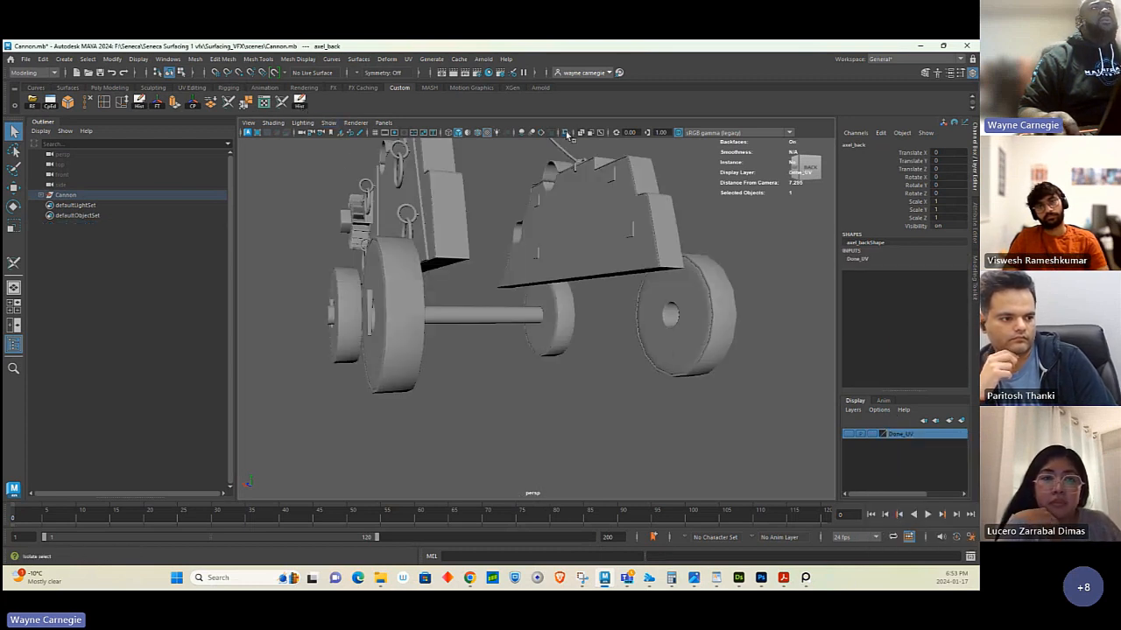
Select the cannon carriage's unfinished side panel and isolate it in the viewport.
left_click_drag(604, 302, 725, 379, "alt")
right_click_drag(725, 378, 531, 306, "alt")
left_click_drag(531, 306, 578, 291, "alt")
left_click(574, 285)
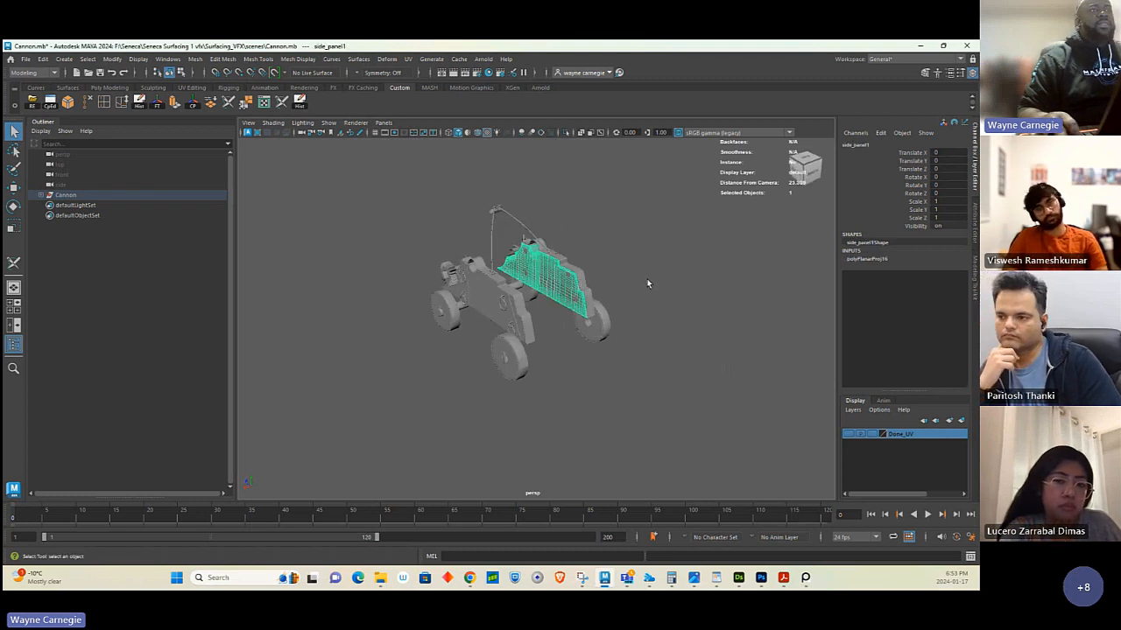
left_click_drag(674, 323, 570, 326, "alt")
left_click(569, 135)
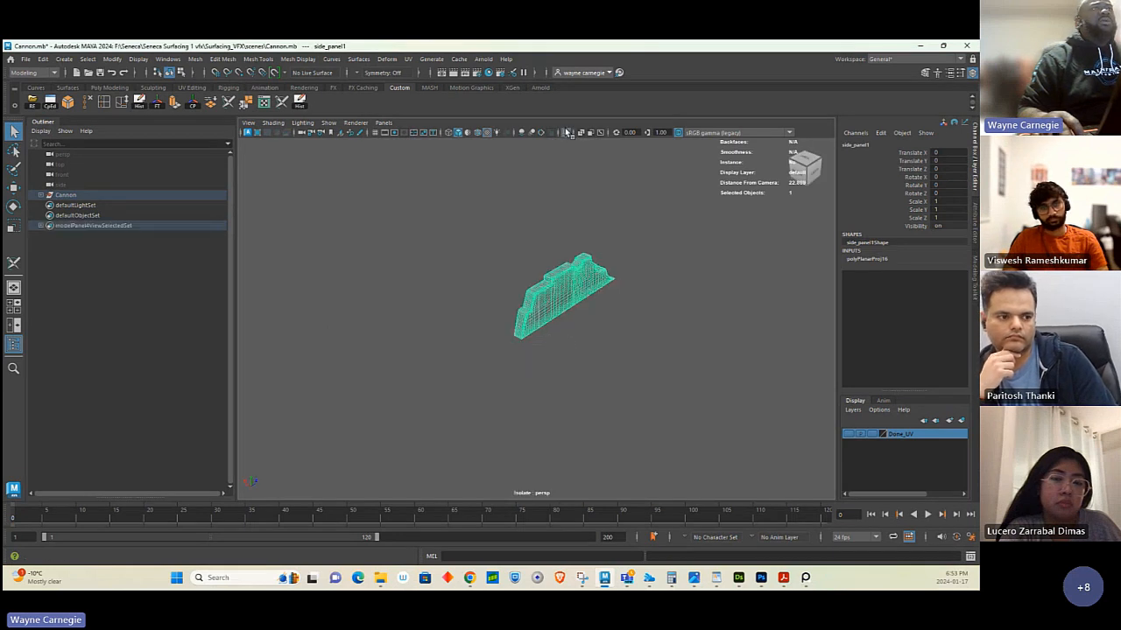
Cut a UV seam along the stepped profile edge of one side face with the 3D Cut and Sew UV tool.
left_click_drag(593, 365, 588, 296, "alt")
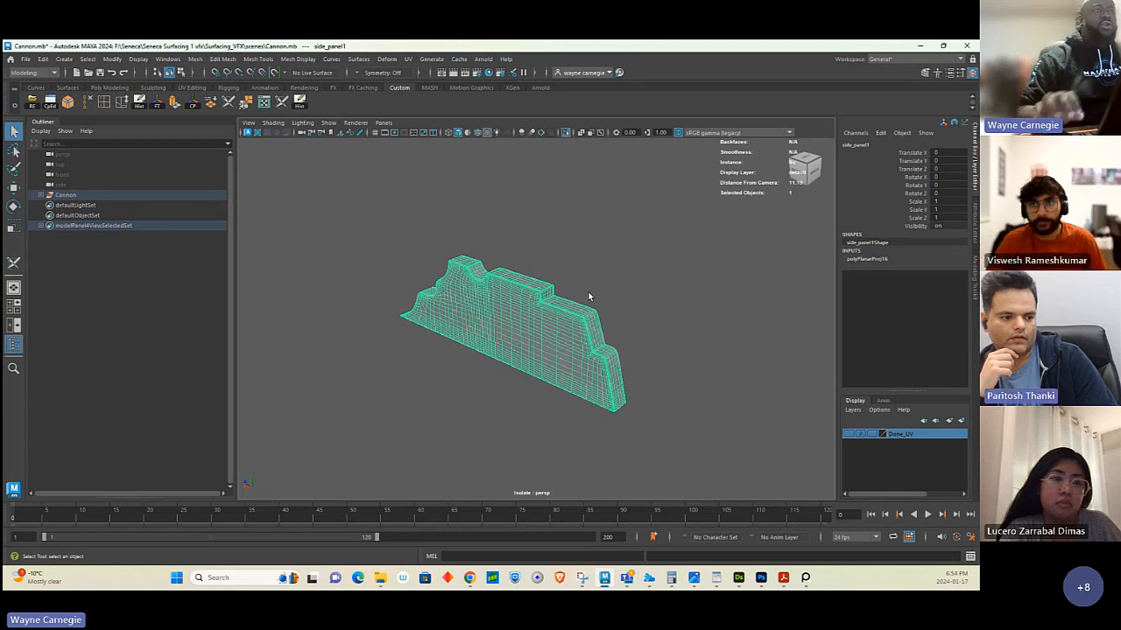
right_click_drag(532, 318, 658, 313, "alt")
left_click_drag(658, 314, 594, 283, "alt")
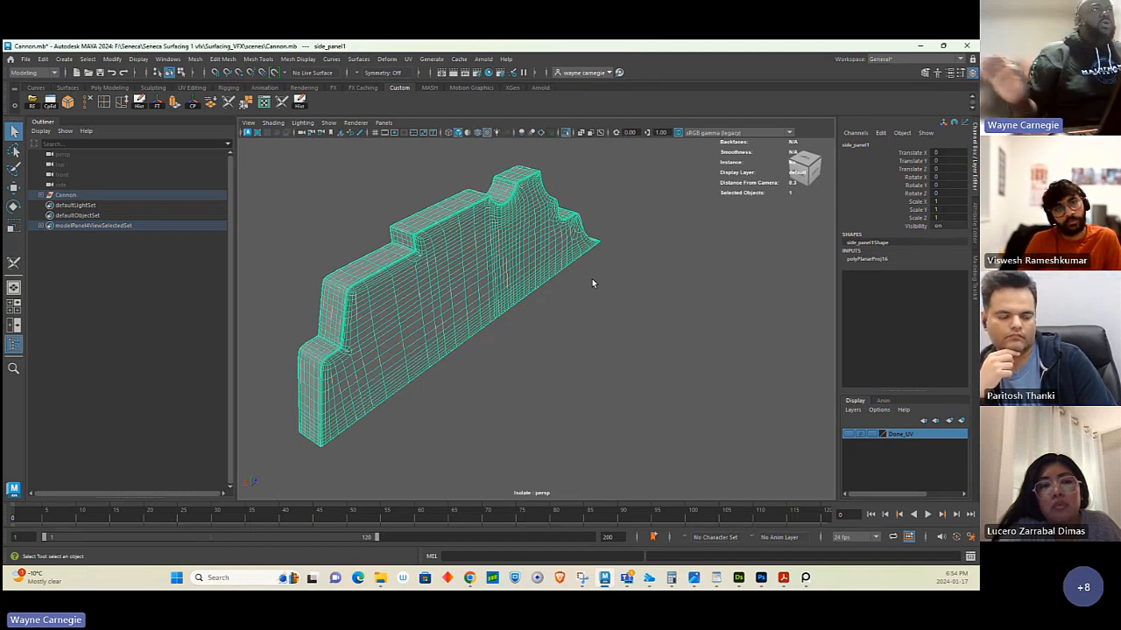
left_click_drag(592, 282, 545, 267, "alt")
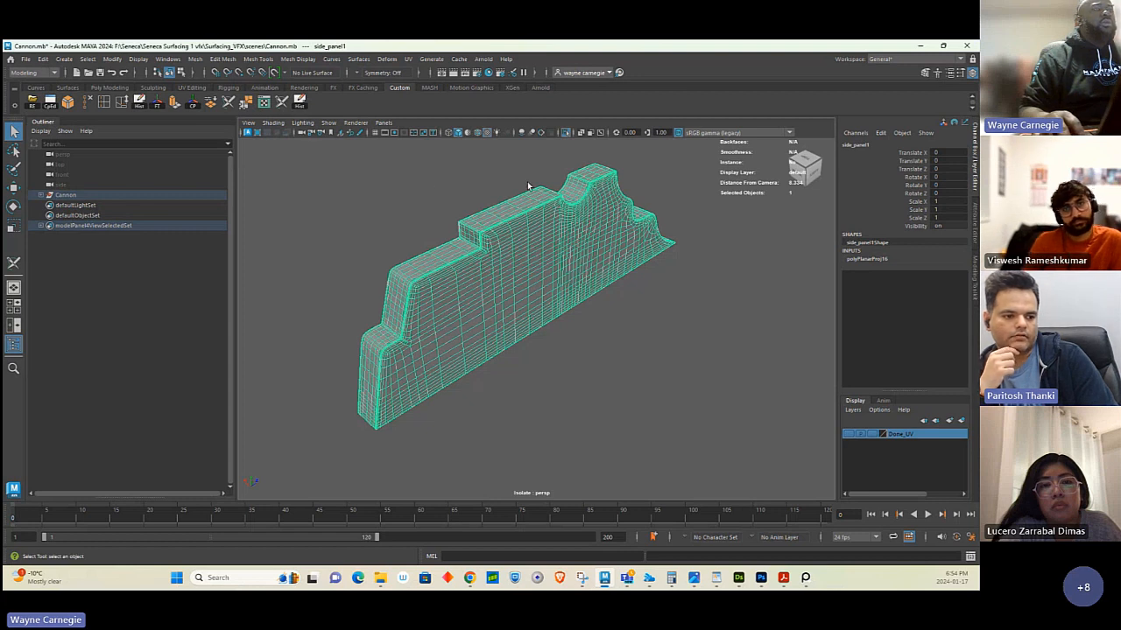
left_click(282, 104)
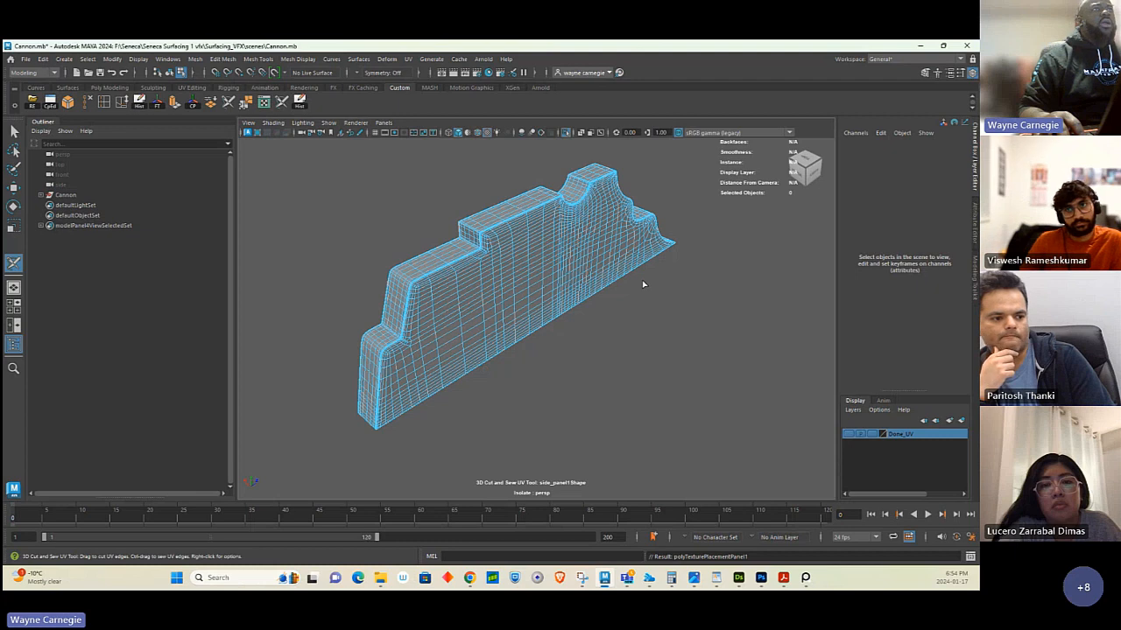
left_click_drag(576, 325, 600, 313, "alt")
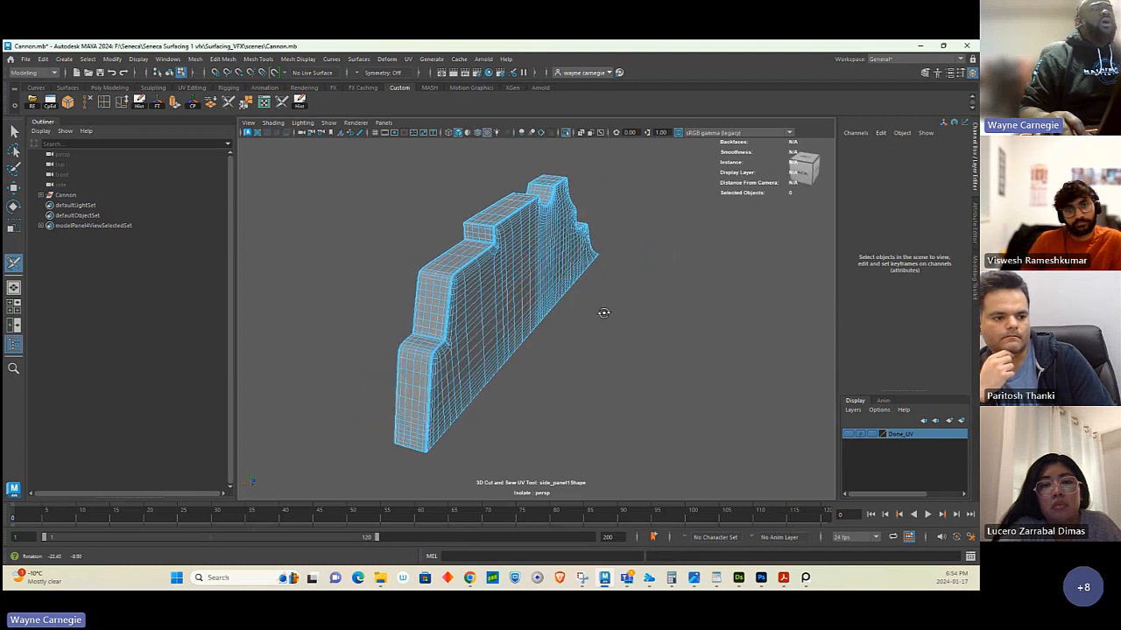
left_click_drag(545, 275, 597, 301, "alt")
scroll(501, 287, "up", 6)
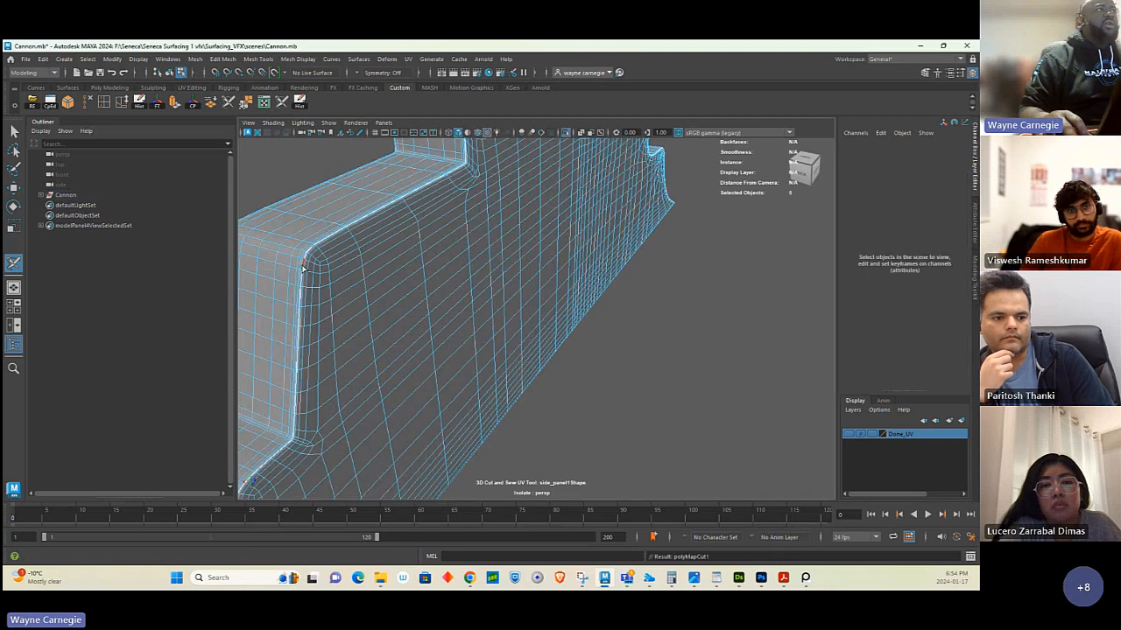
Cut a matching UV seam along the stepped profile edge on the side panel's opposite face.
key("f")
left_click_drag(689, 335, 603, 306, "alt")
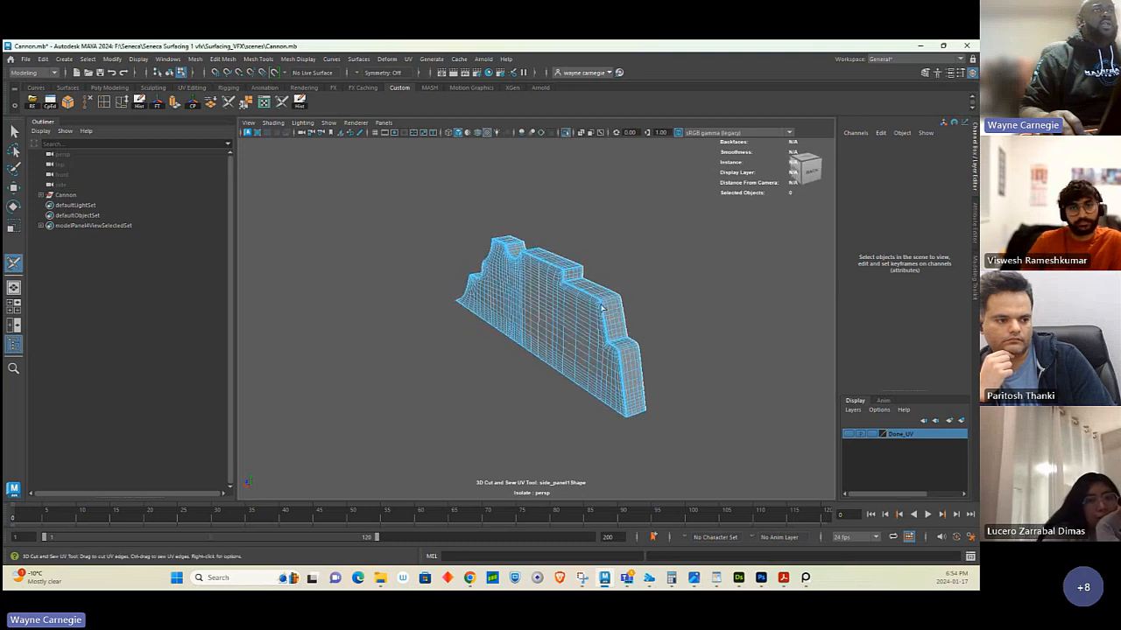
left_click_drag(603, 306, 666, 296, "alt")
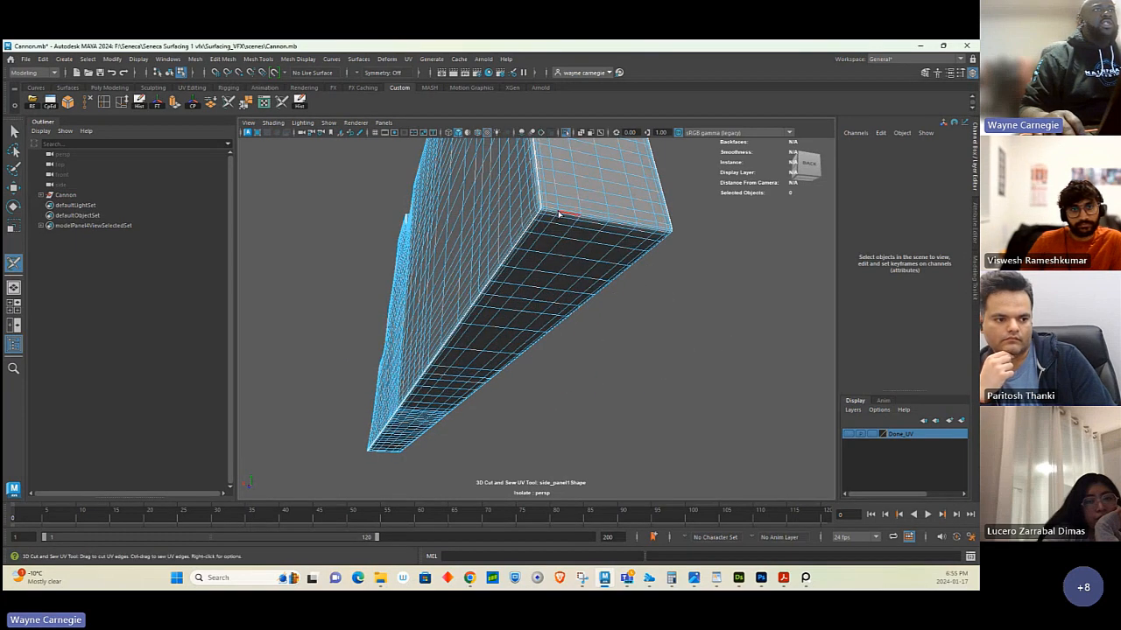
Cut UV seams across the bottom edges at the side panel's blunt end and its pointed end.
left_click_drag(559, 215, 670, 246, "alt")
middle_click_drag(358, 381, 448, 321, "alt")
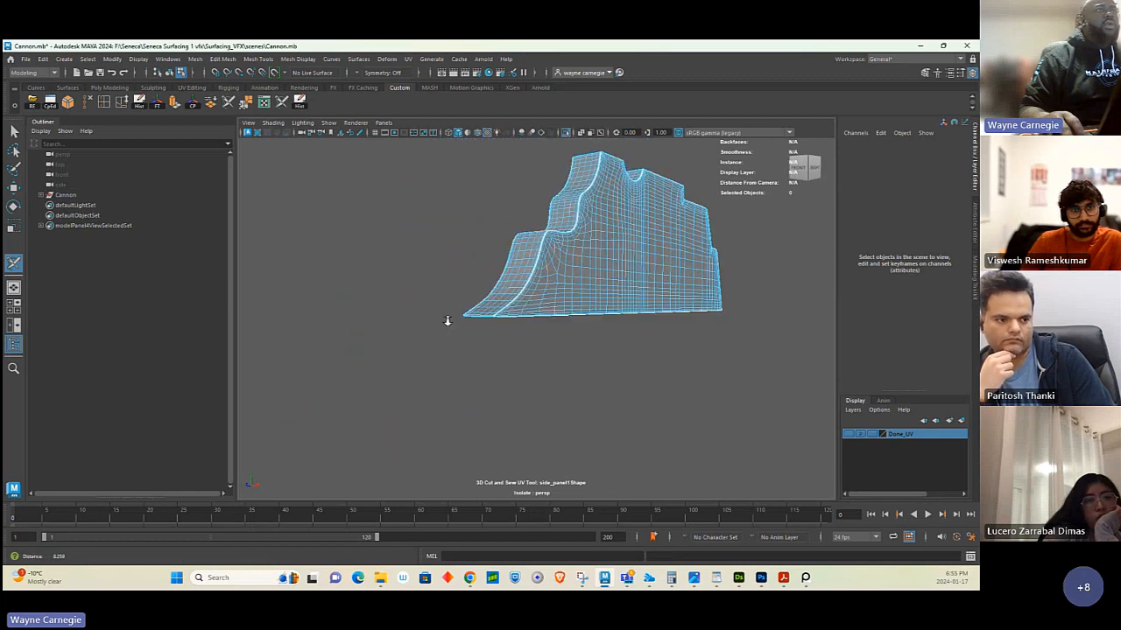
right_click_drag(447, 320, 569, 343, "alt")
left_click_drag(457, 291, 532, 287, "alt")
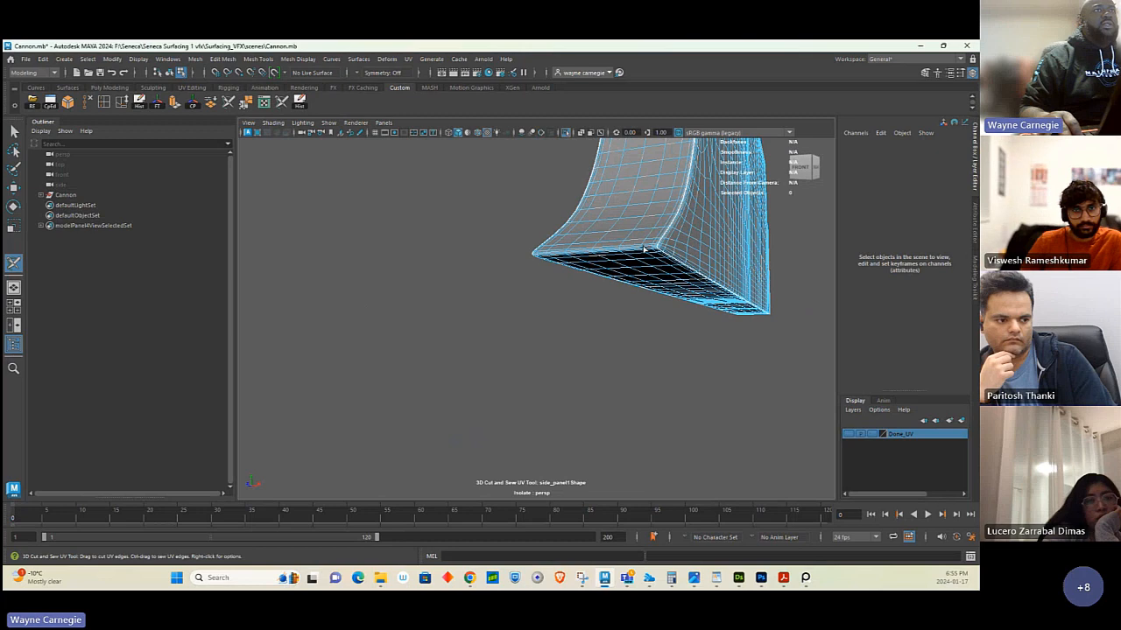
left_click_drag(643, 249, 490, 241, "alt")
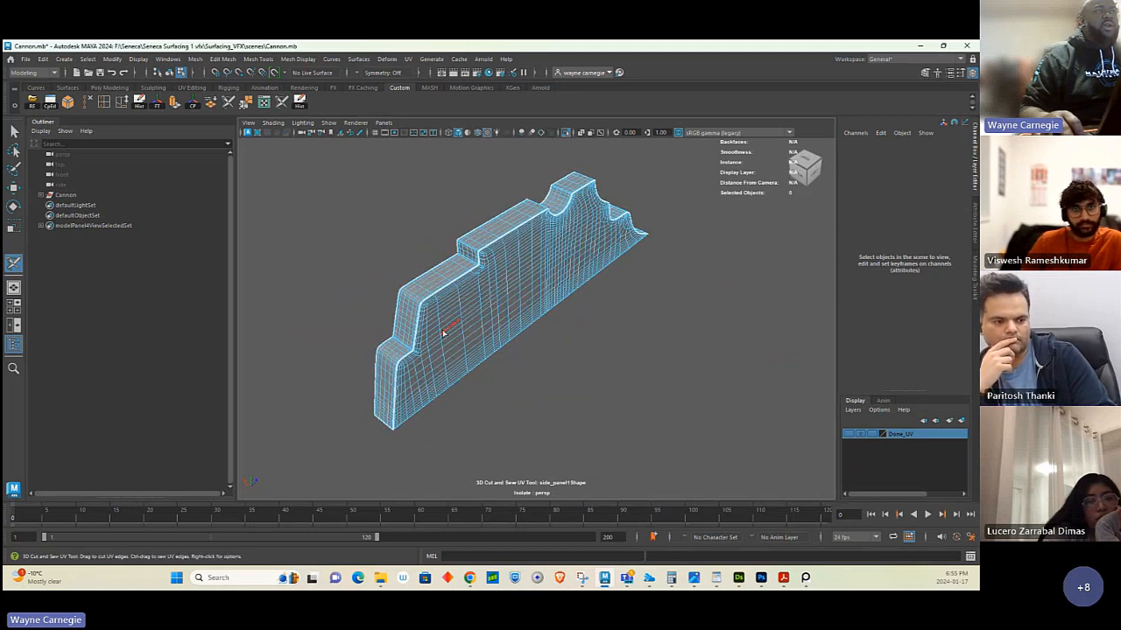
left_click_drag(461, 352, 490, 248, "alt")
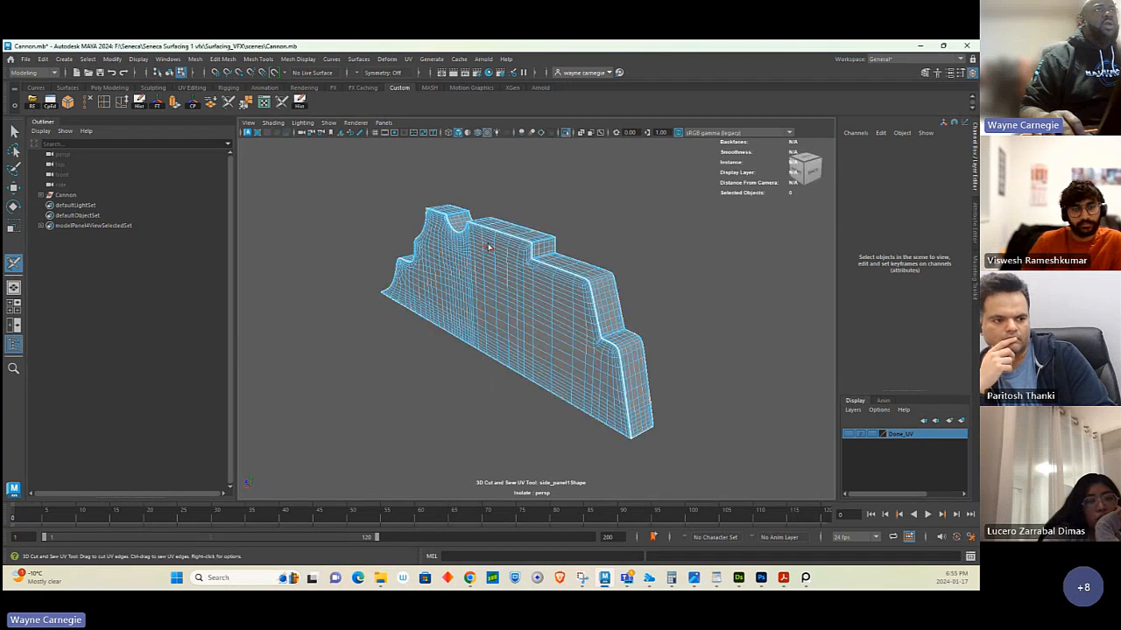
left_click(574, 296)
key("ctrl+z")
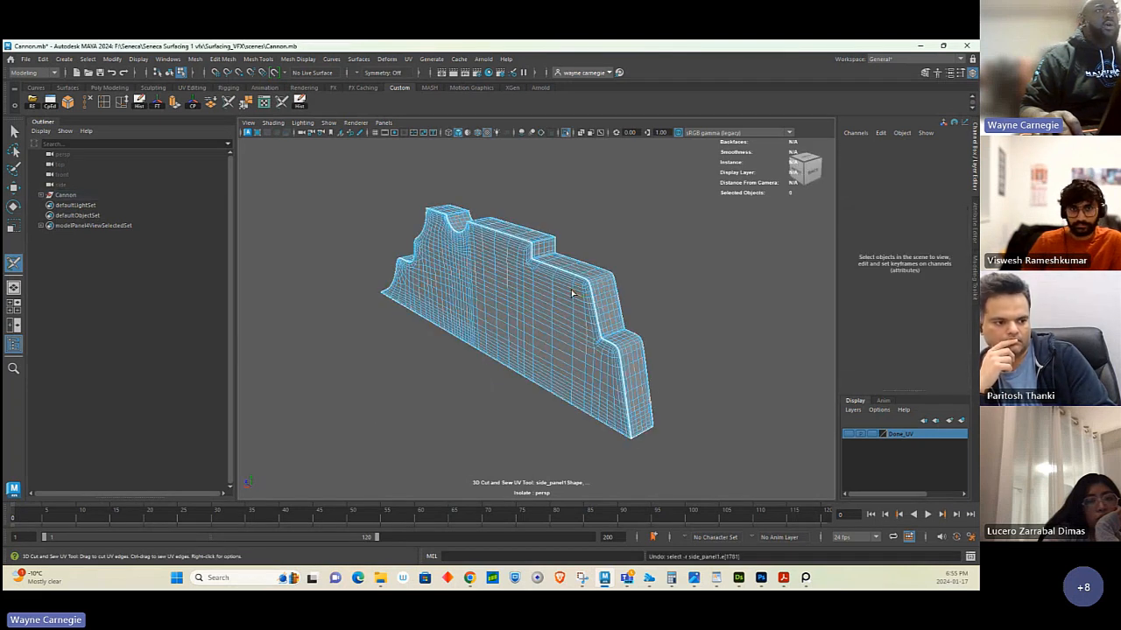
left_click(571, 293)
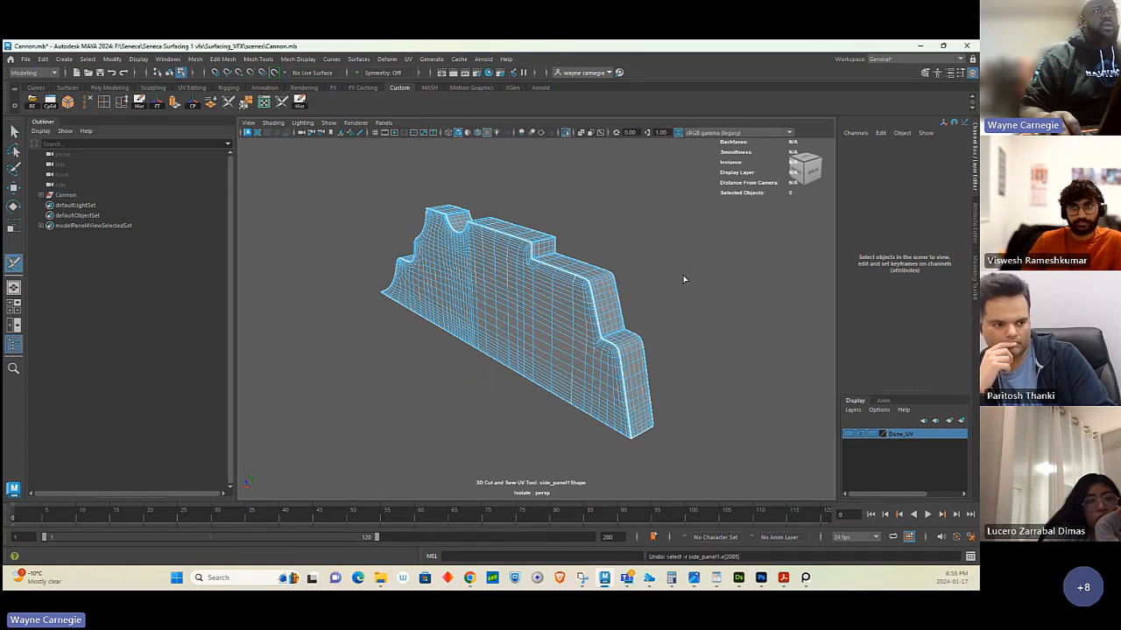
Open the UV Editor, select all of the side panel's UV shells and unfold them.
left_click_drag(683, 345, 504, 317, "alt")
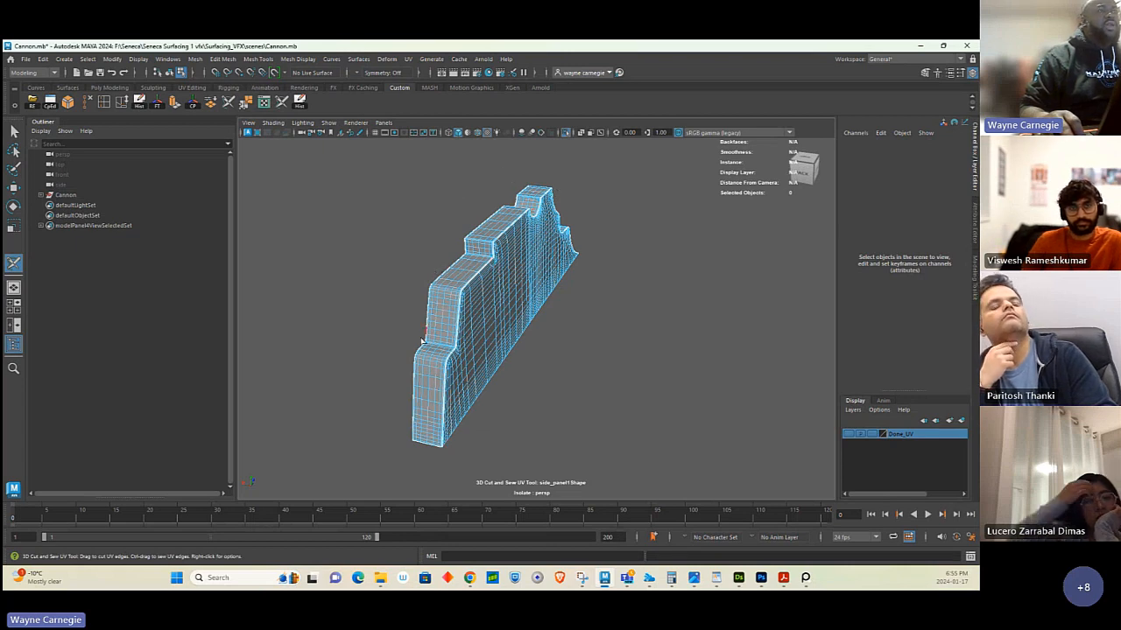
left_click_drag(595, 265, 525, 297, "alt")
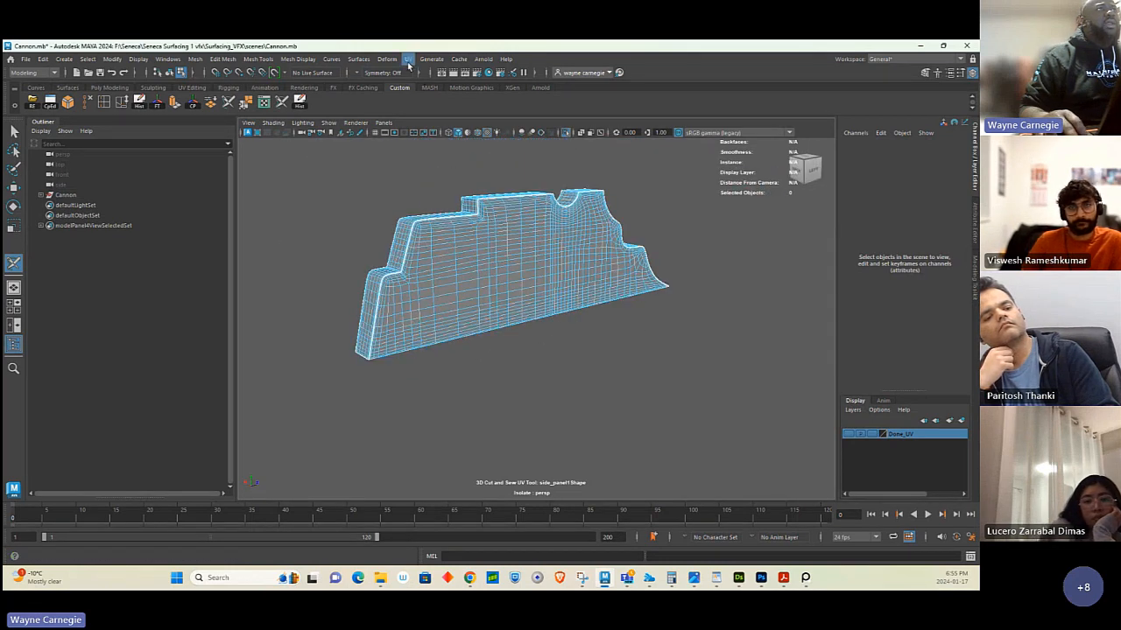
left_click(408, 59)
left_click(438, 81)
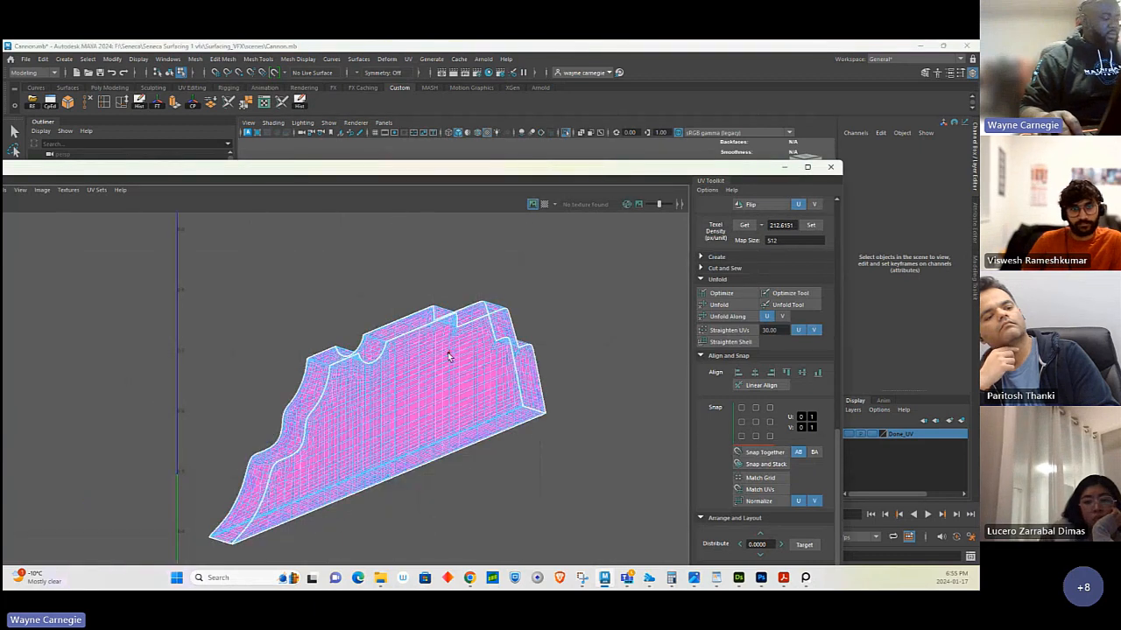
right_click(328, 308)
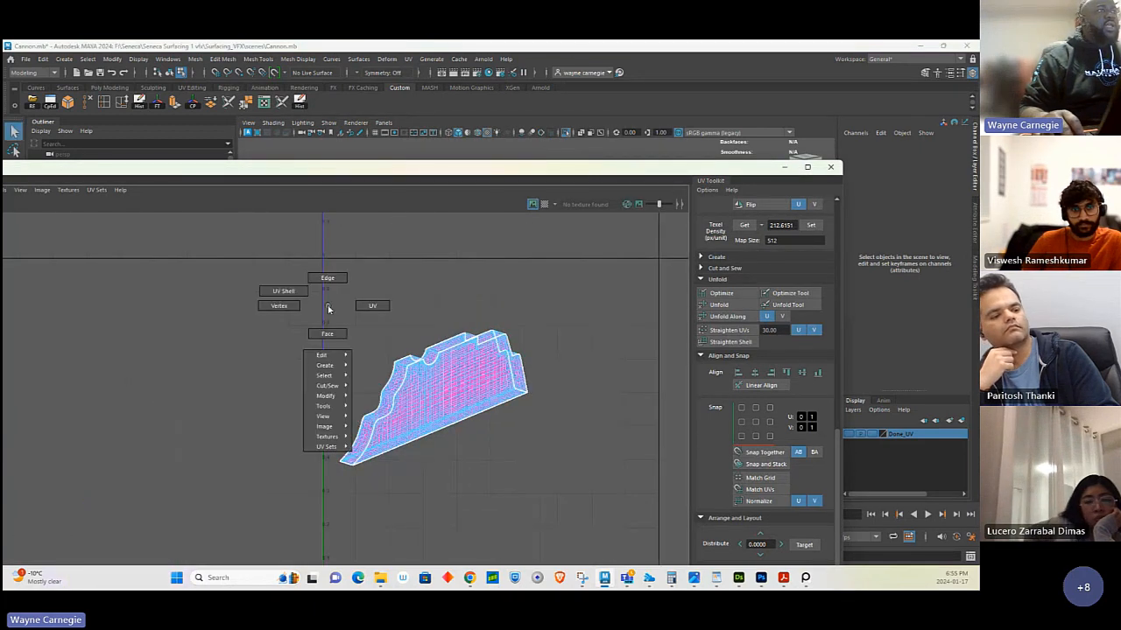
left_click(283, 291)
left_click_drag(253, 267, 586, 543)
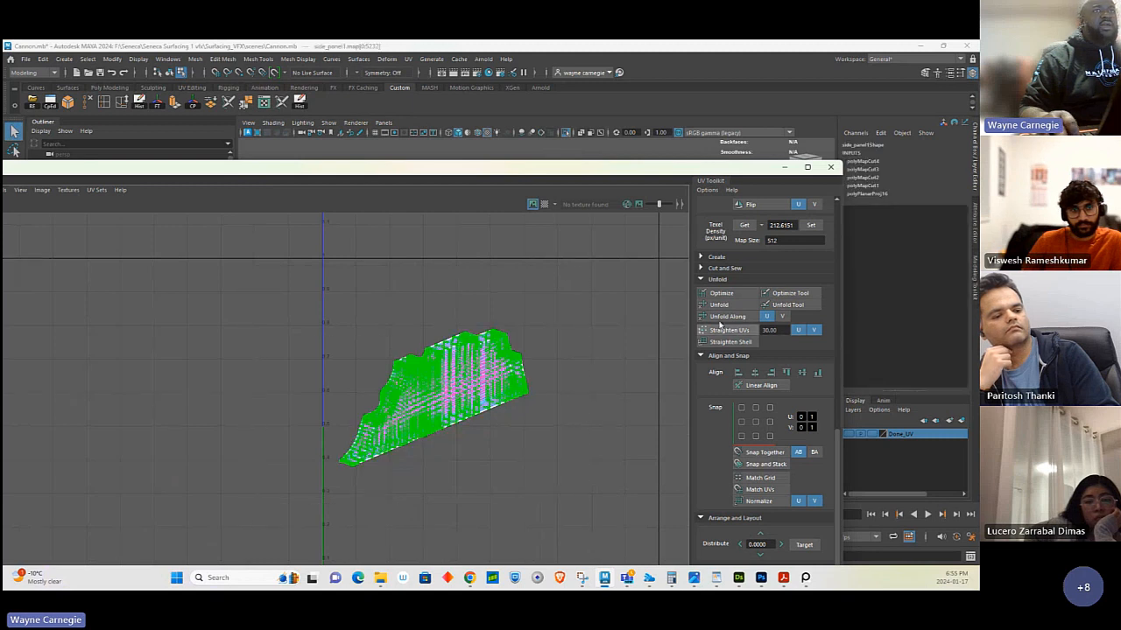
left_click(718, 305)
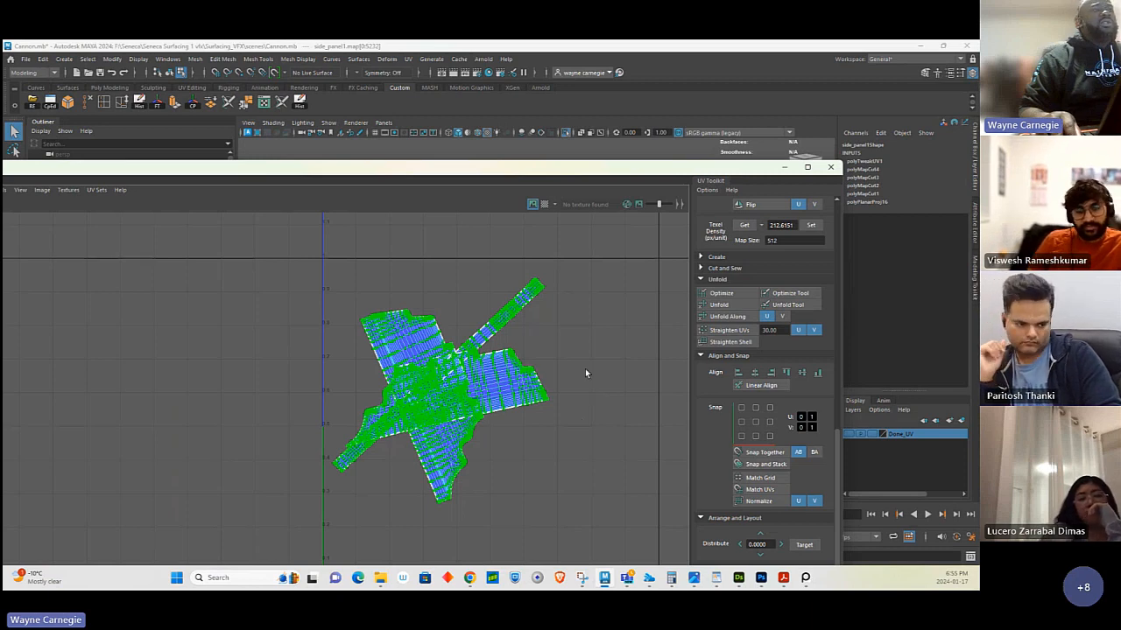
Maximize the UV Editor window and orient the unfolded side panel shells with Orient Shells.
scroll(585, 373, "down", 1)
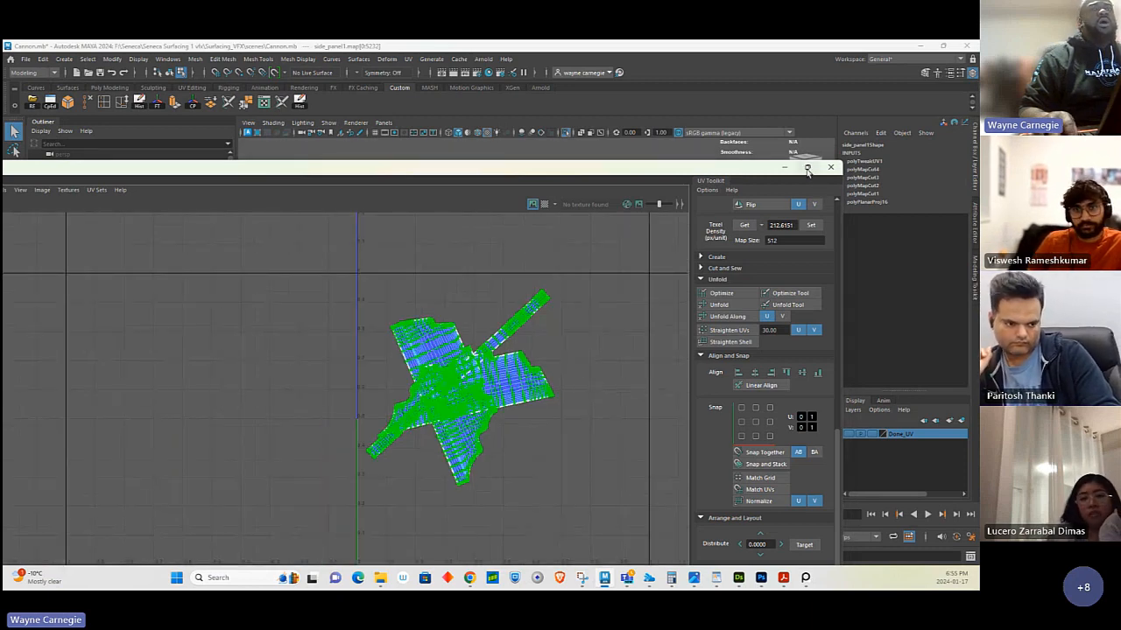
left_click(807, 168)
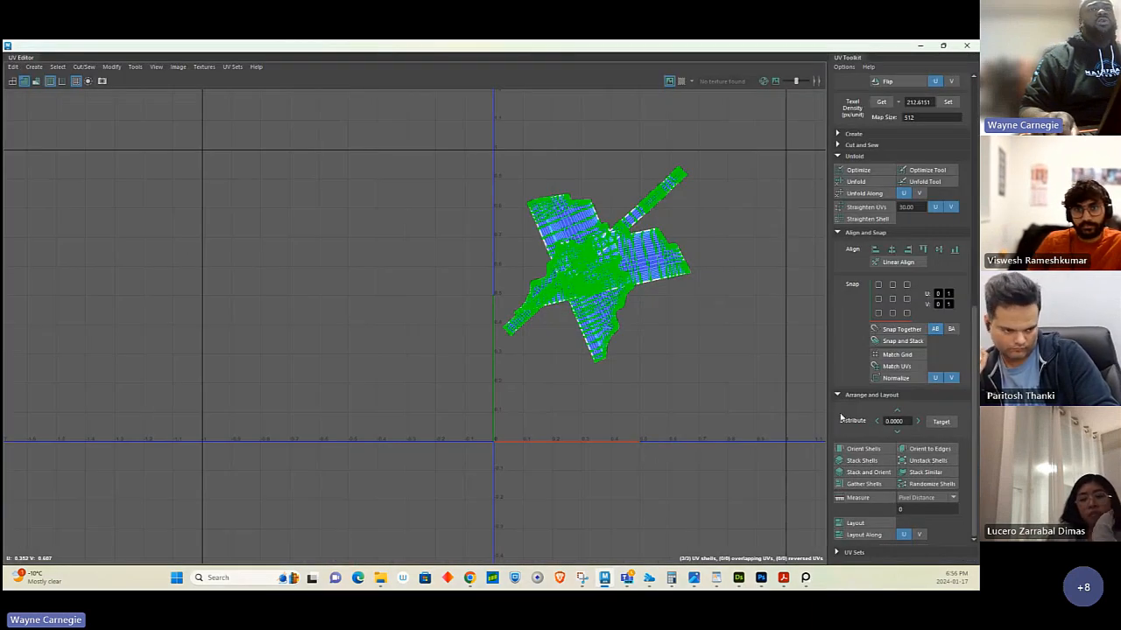
left_click(871, 451)
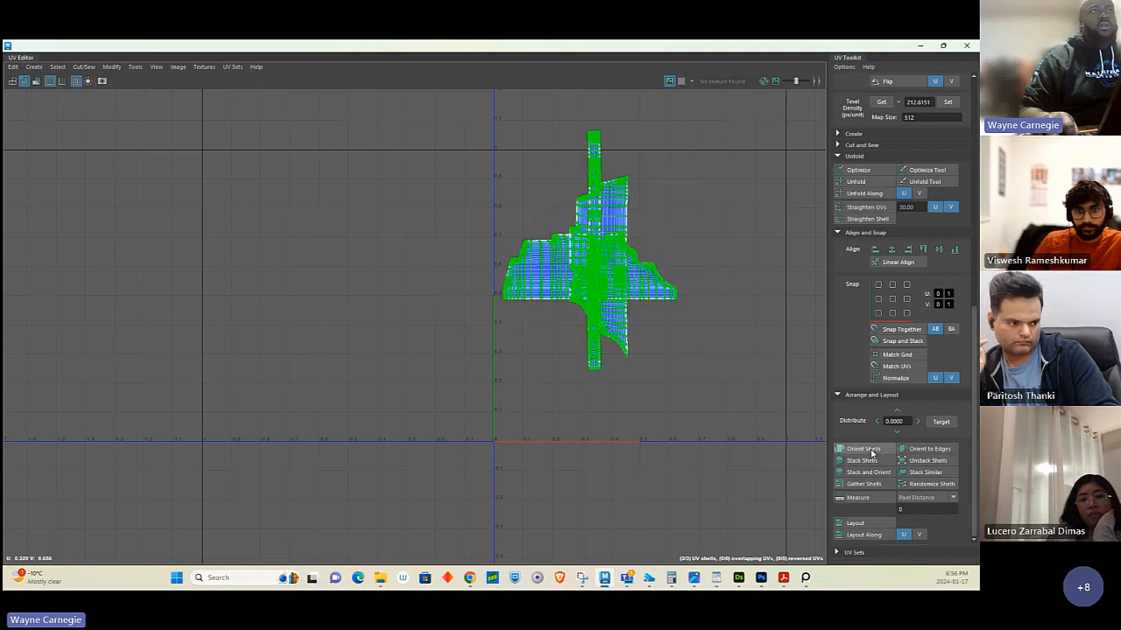
Select the whole upright side-face shell and move it horizontally clear of the overlapping shells.
right_click(616, 191)
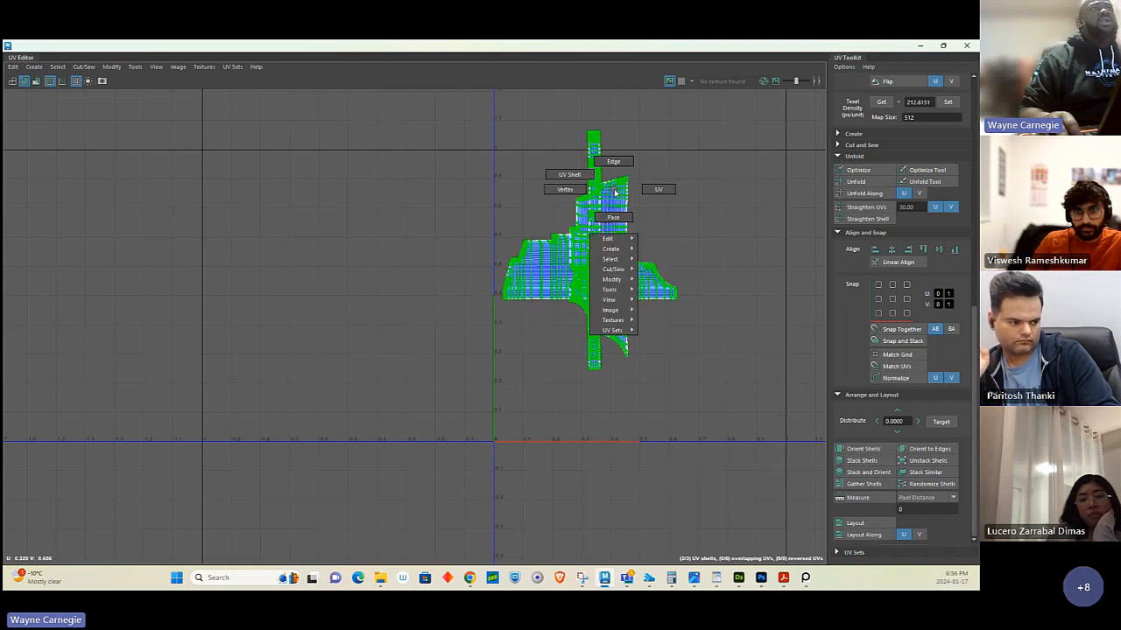
left_click(658, 189)
left_click_drag(642, 218, 643, 223)
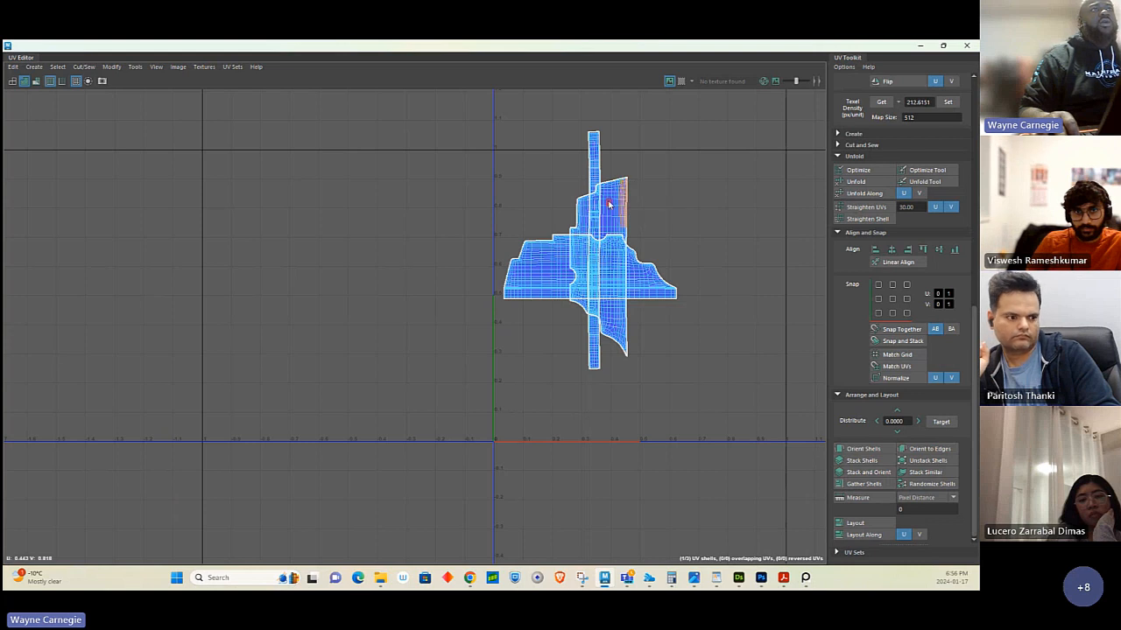
right_click_drag(608, 202, 658, 194)
left_click_drag(619, 190, 631, 208)
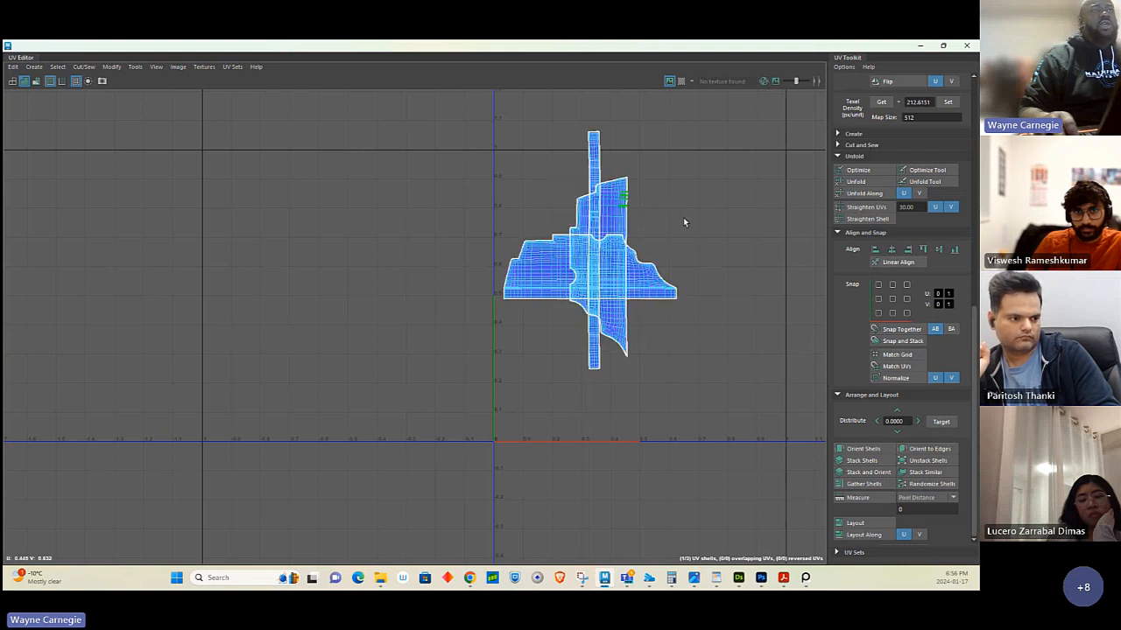
right_click_drag(683, 218, 727, 232, "ctrl")
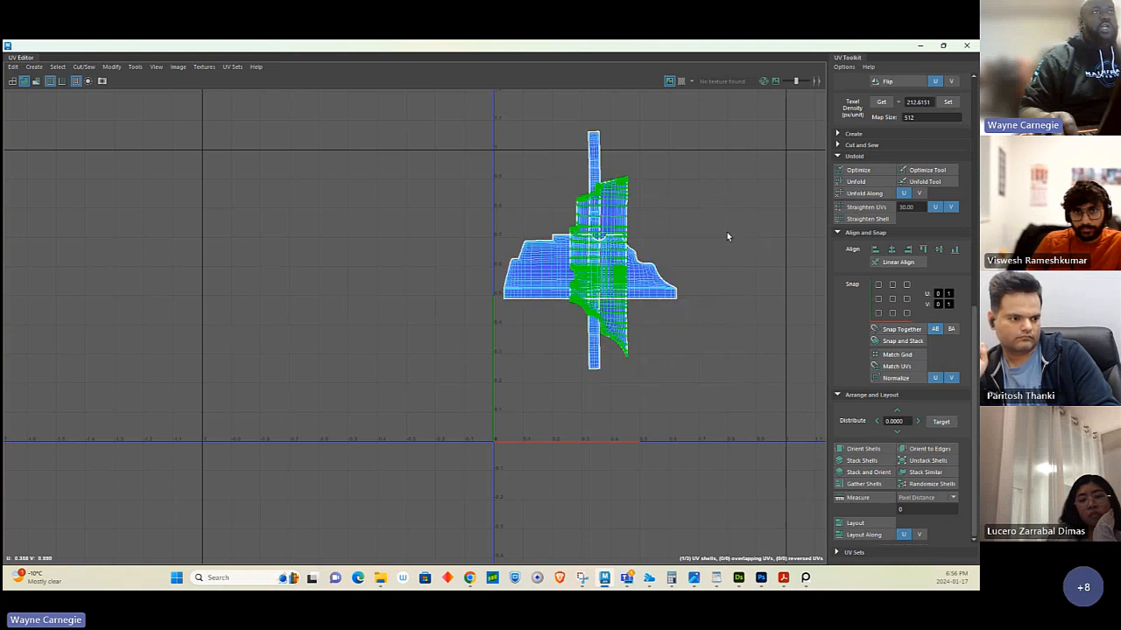
key("w")
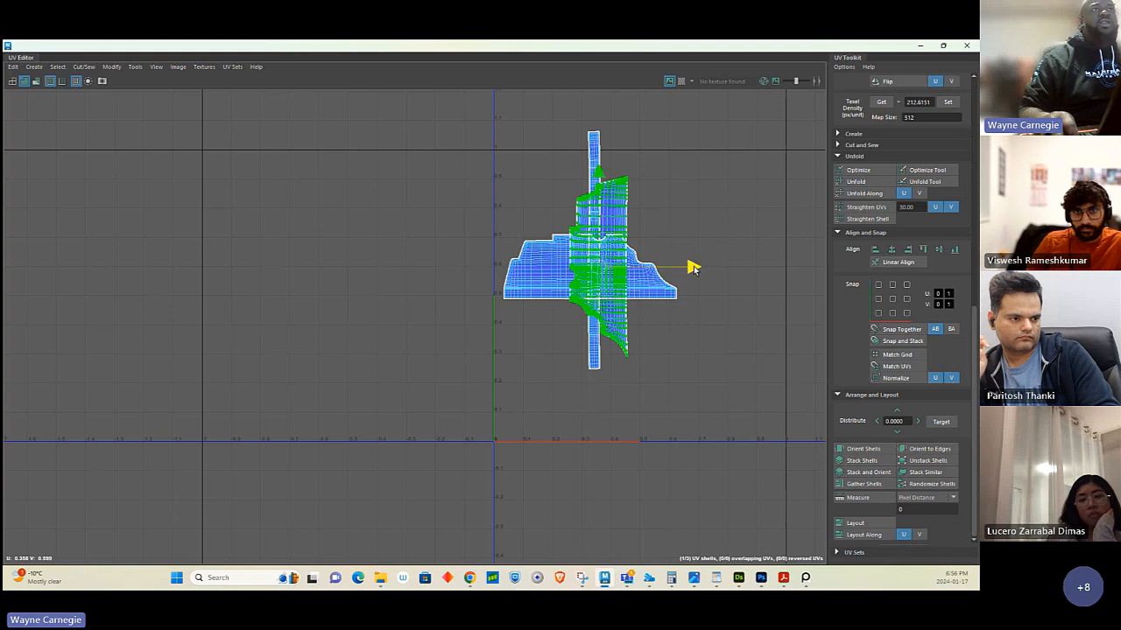
left_click_drag(695, 267, 820, 268)
Move the horizontal side-face shell past the upright one and rotate it 90 degrees counterclockwise.
middle_click_drag(652, 312, 462, 258, "alt")
left_click_drag(440, 238, 478, 294)
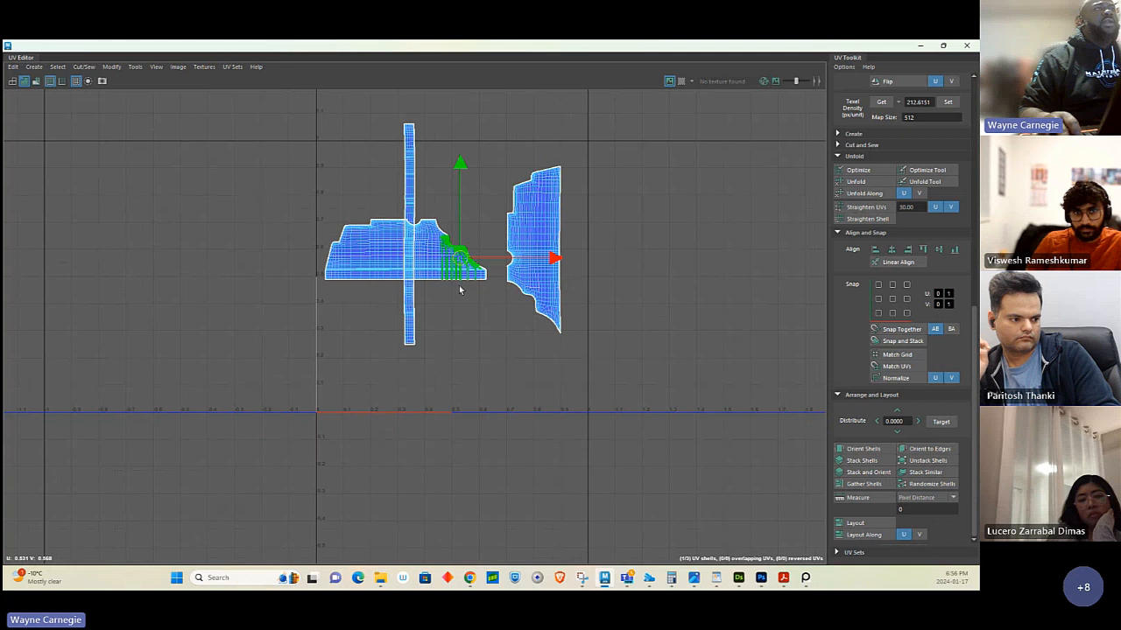
right_click(460, 290, "ctrl")
right_click_drag(466, 293, 507, 300, "ctrl")
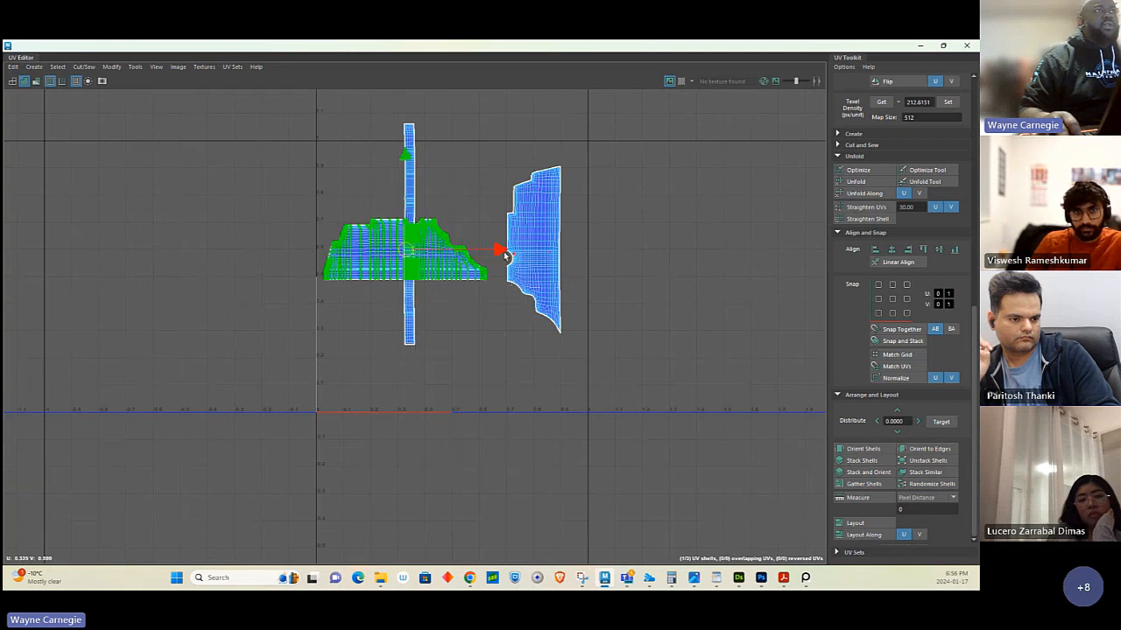
left_click_drag(500, 250, 741, 255)
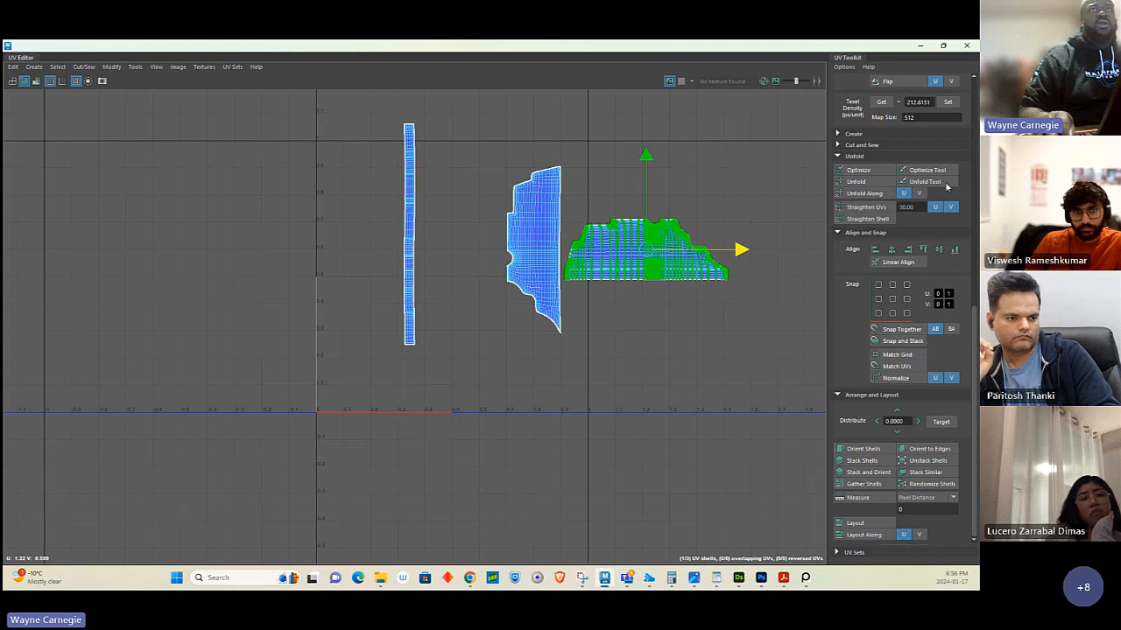
scroll(942, 220, "up", 5)
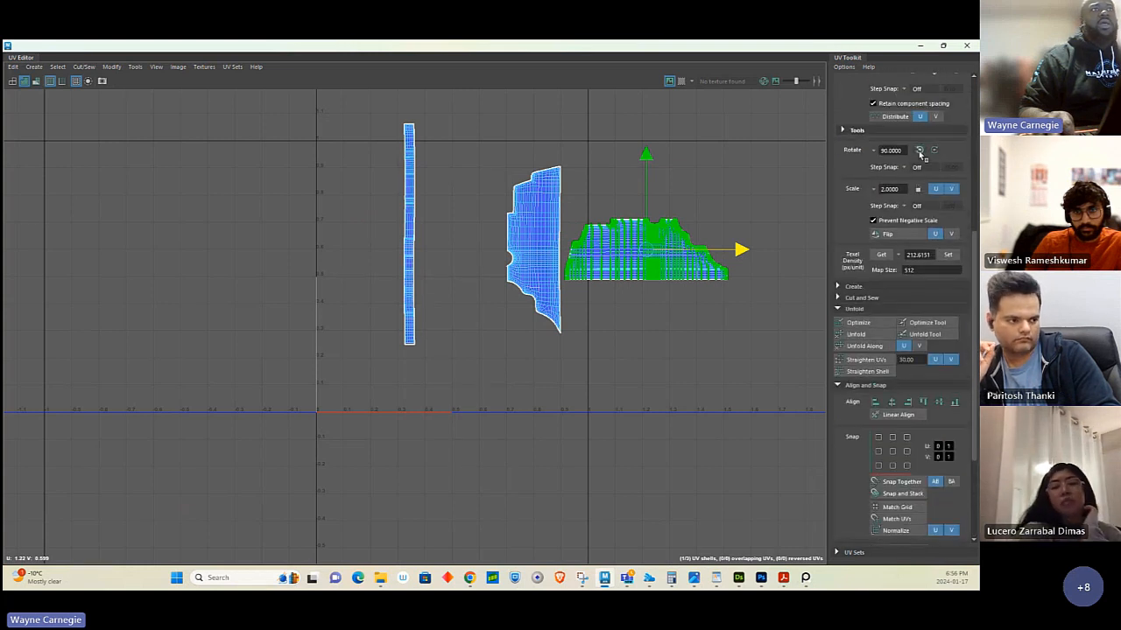
left_click(919, 151)
mouse_move(646, 246)
left_mouse_down()
mouse_move(597, 247)
mouse_move(639, 238)
left_mouse_up()
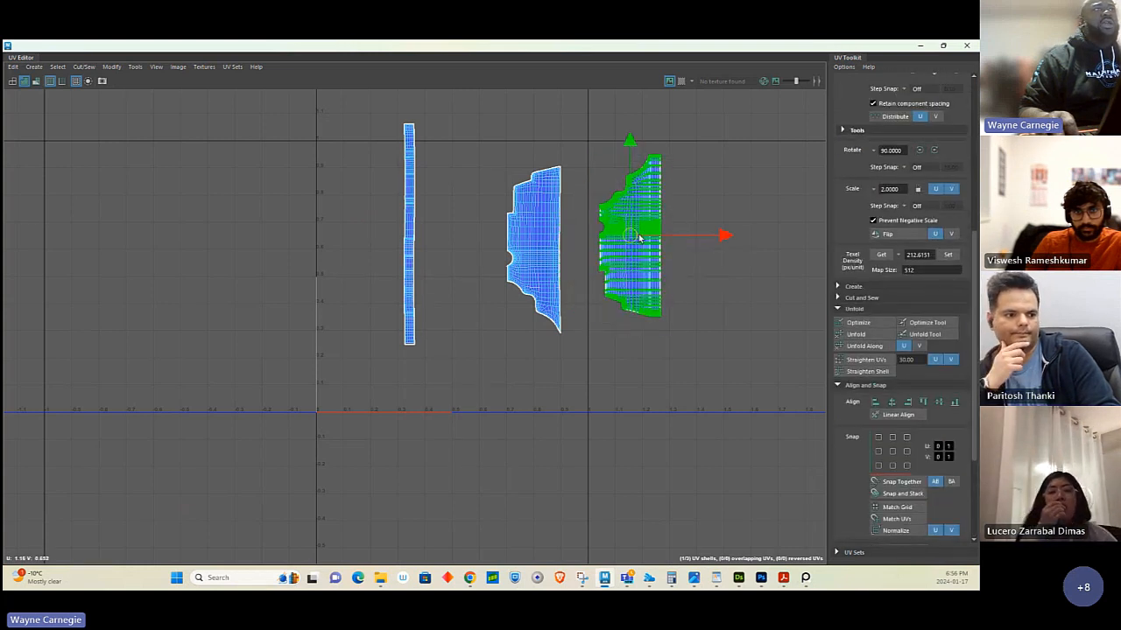
Place the long narrow strip shell between the two side-face shells and nudge the rotated shell into position beside it.
left_click(325, 137)
left_click_drag(373, 101, 449, 427)
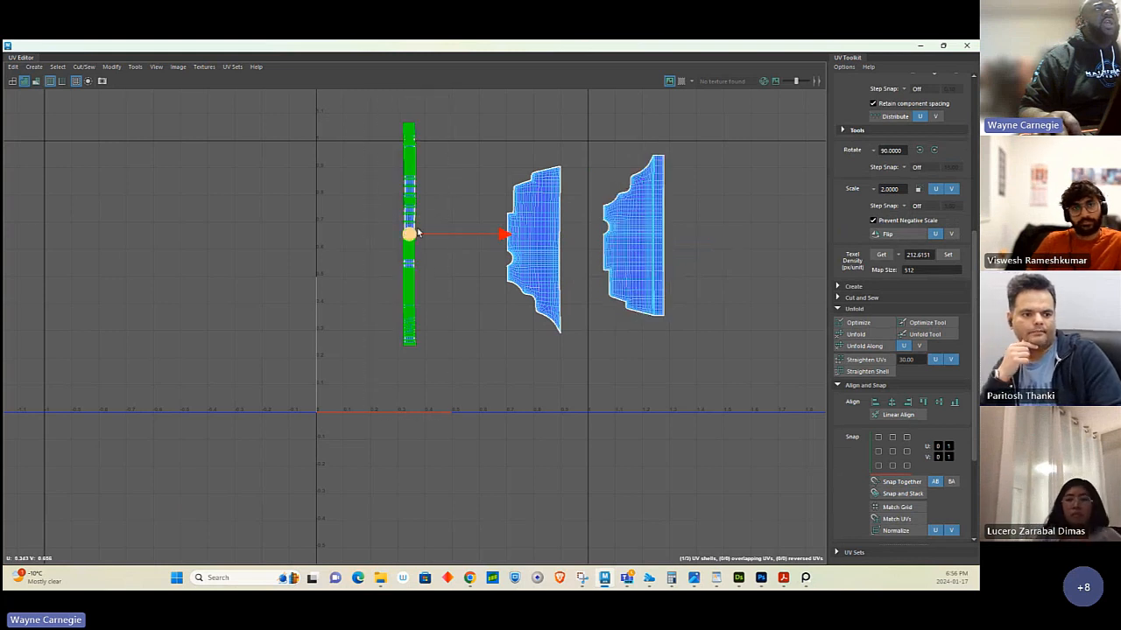
left_click_drag(417, 233, 576, 241)
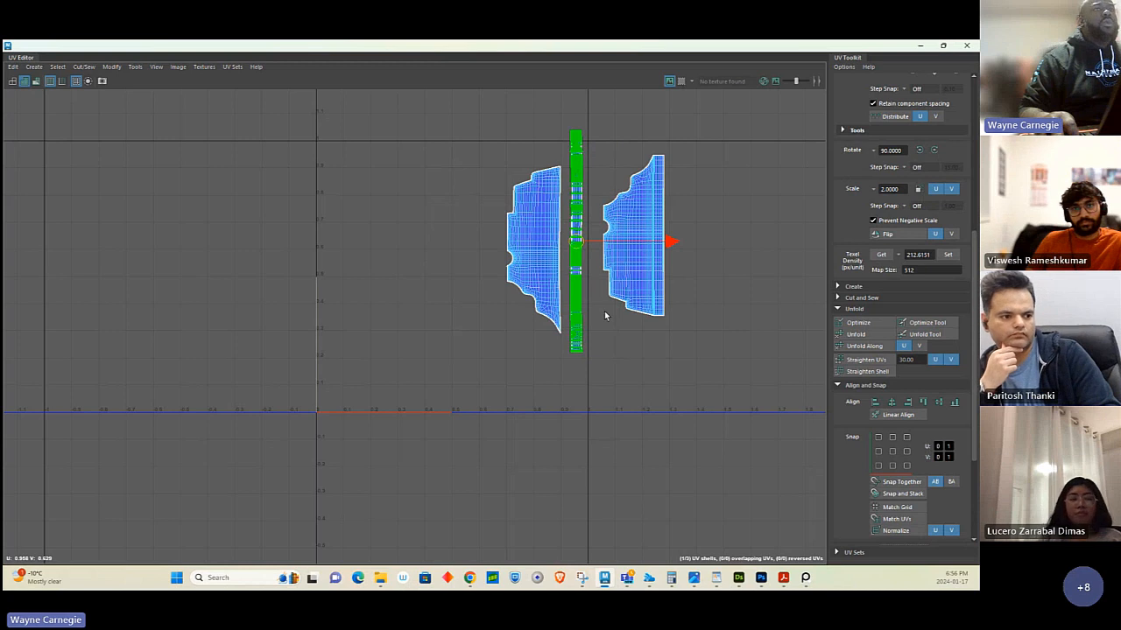
left_click(651, 235)
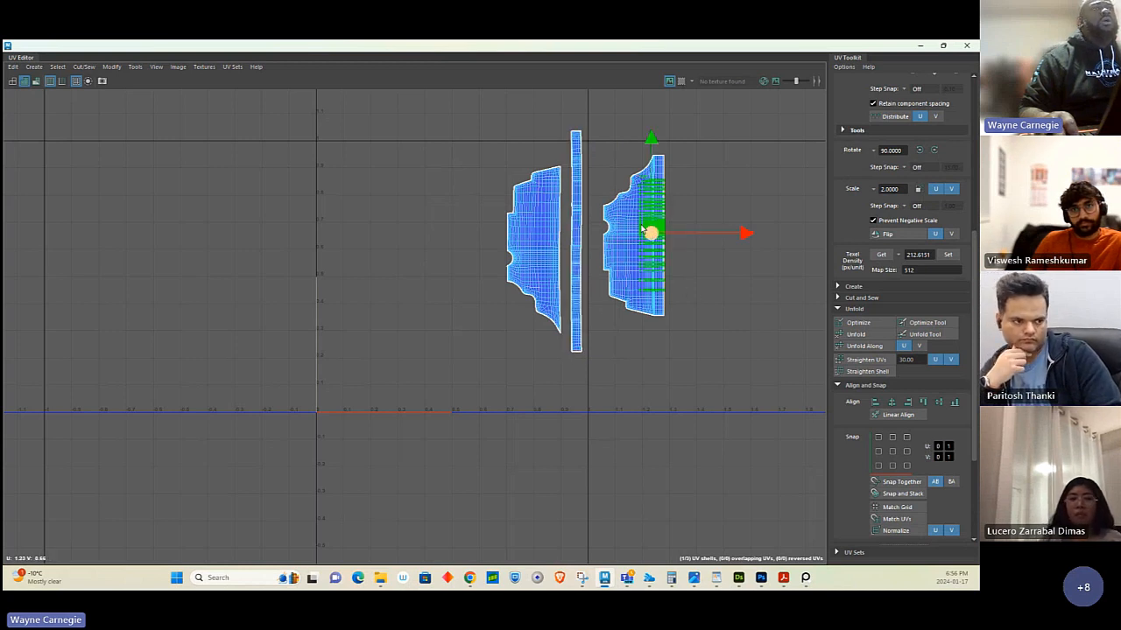
right_click_drag(643, 230, 697, 237, "ctrl")
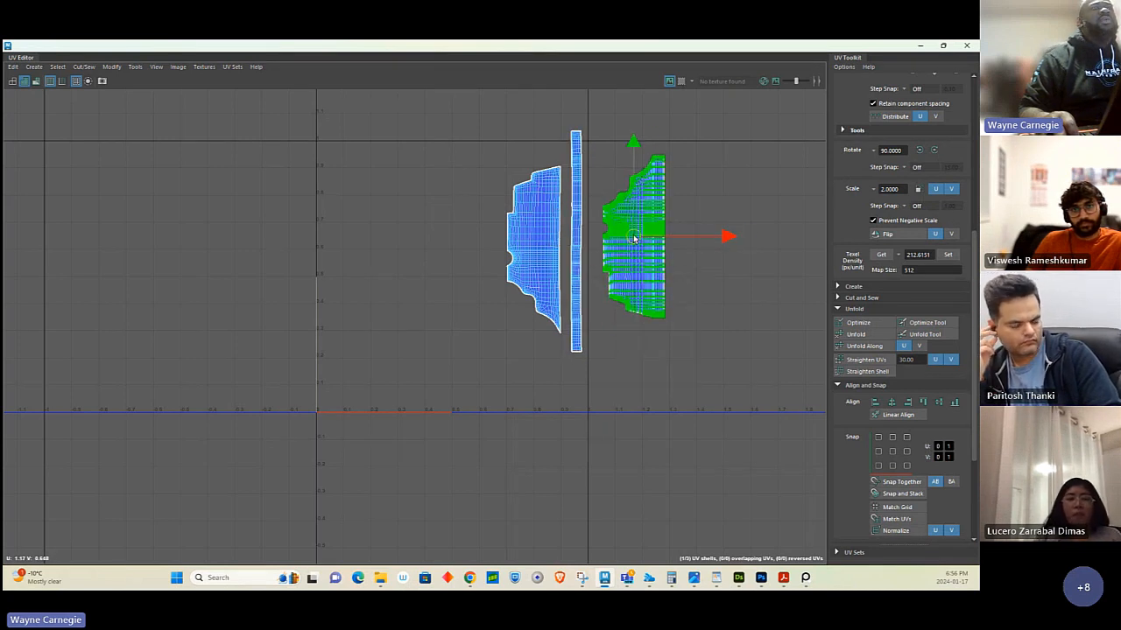
mouse_move(642, 235)
left_mouse_down()
mouse_move(616, 245)
mouse_move(633, 241)
left_mouse_up()
scroll(520, 190, "up", 1)
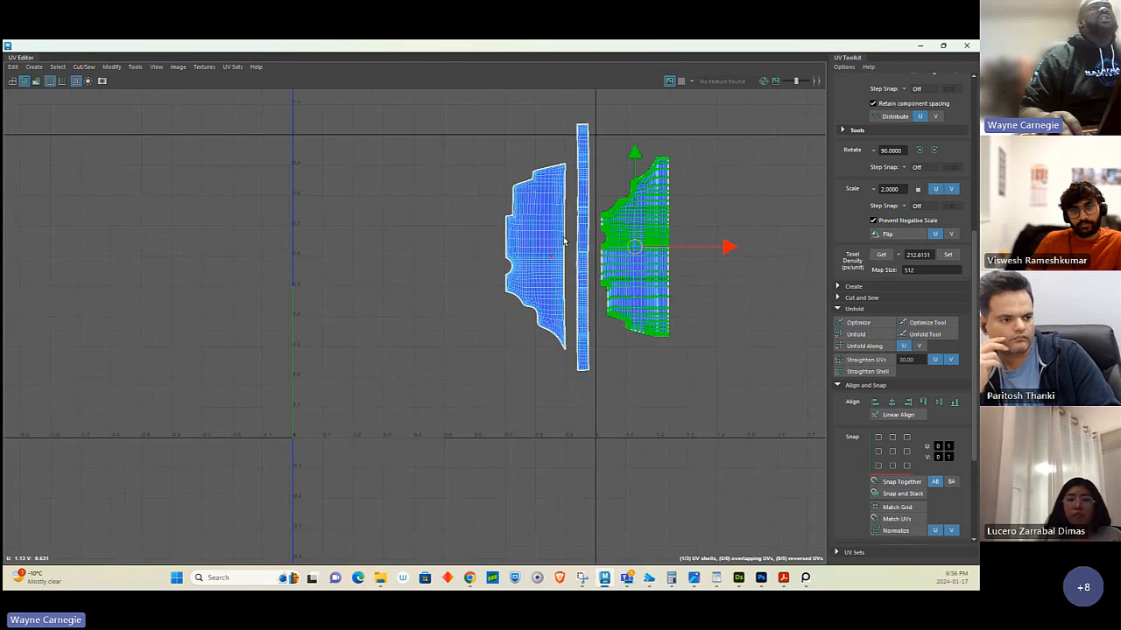
Select all three side panel shells and shift them together toward the adjacent UV tile.
middle_click_drag(561, 188, 427, 252, "alt")
scroll(411, 243, "up", 2)
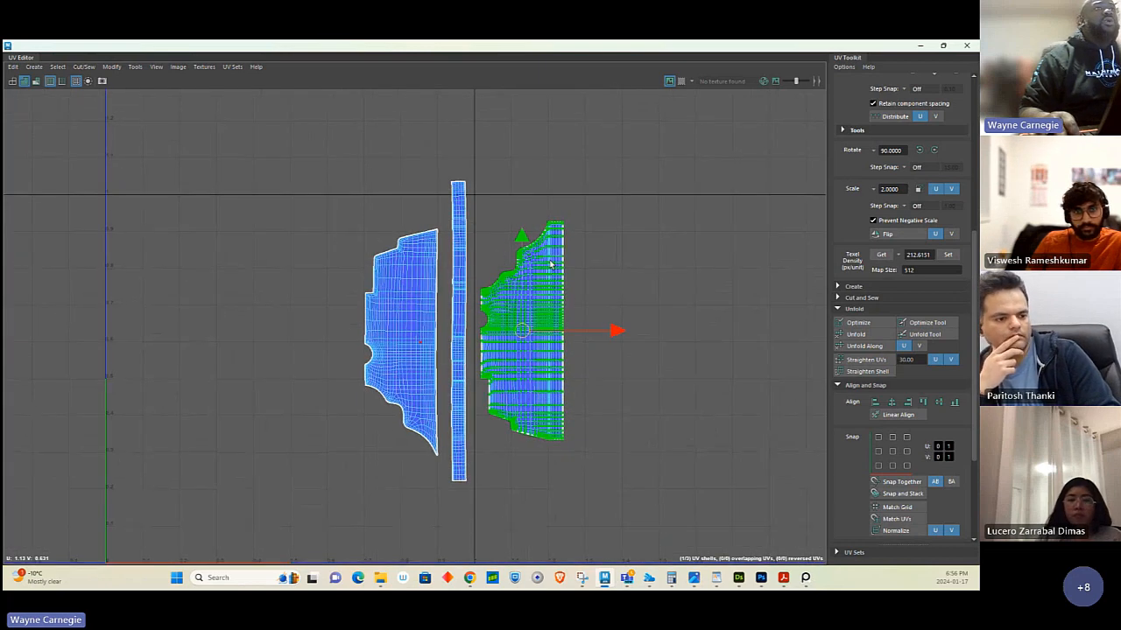
right_click_drag(573, 283, 560, 283)
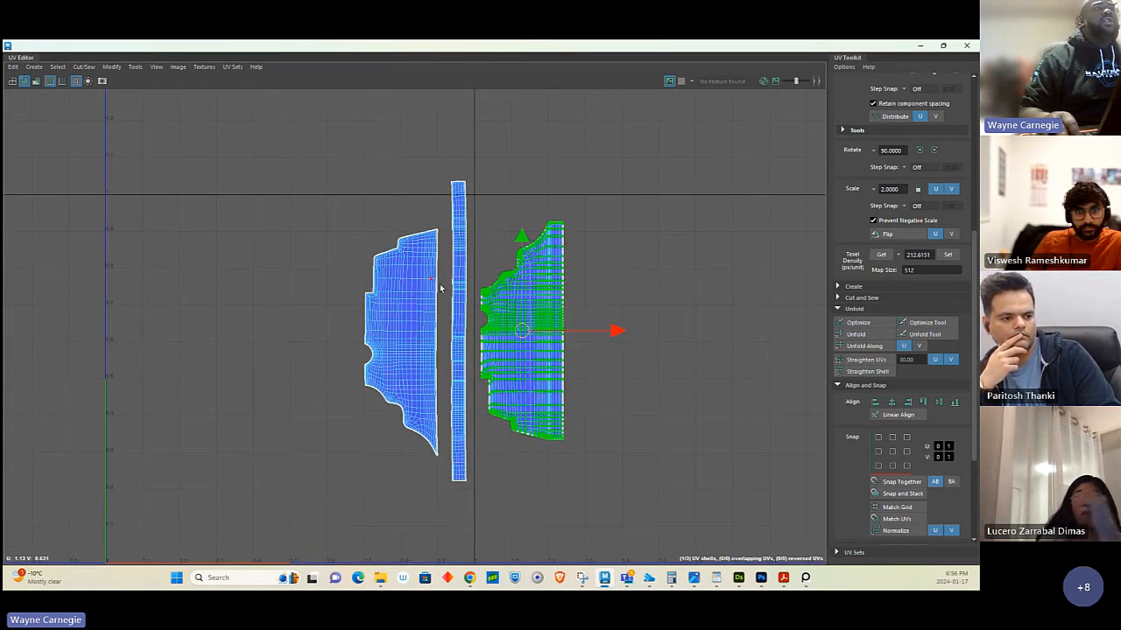
left_click_drag(337, 145, 630, 560)
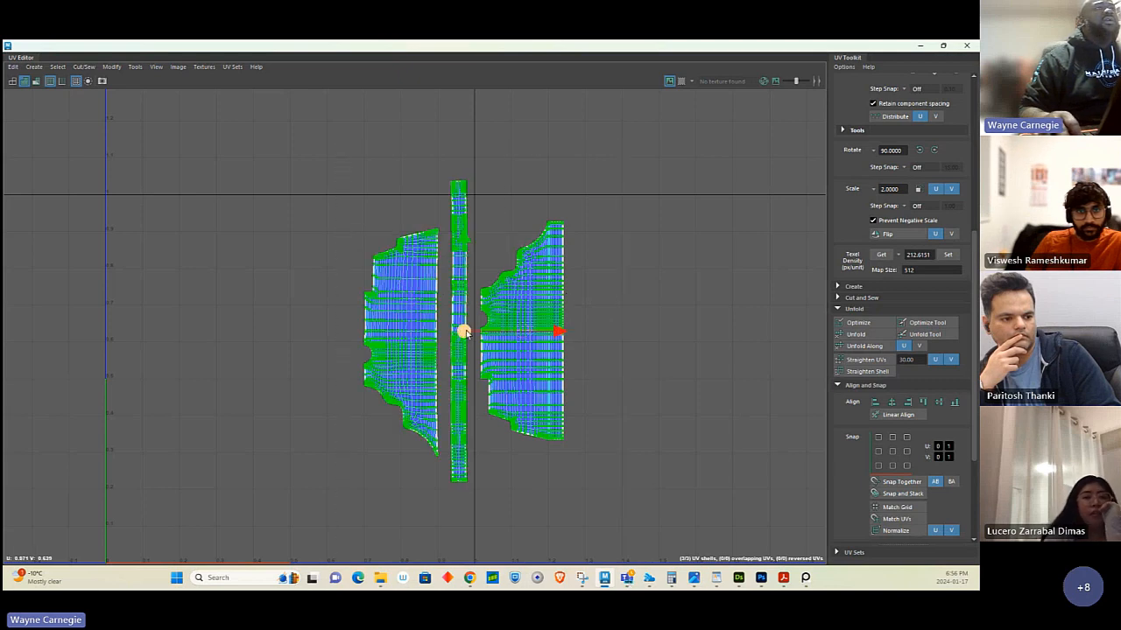
left_click_drag(464, 333, 558, 368)
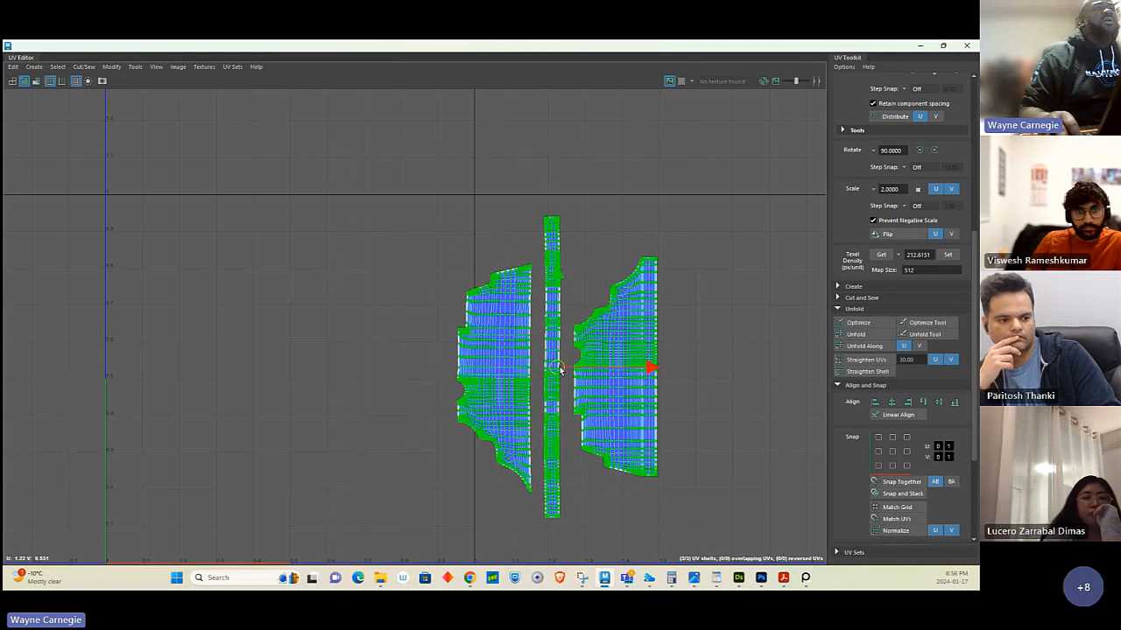
Move and sew the rotated side-face shell's long straight edge to join the two side faces into one shell.
left_click(678, 337)
middle_click_drag(654, 312, 500, 290, "alt")
right_click_drag(505, 388, 499, 263)
left_click_drag(496, 243, 536, 457)
right_click_drag(570, 319, 564, 286, "shift")
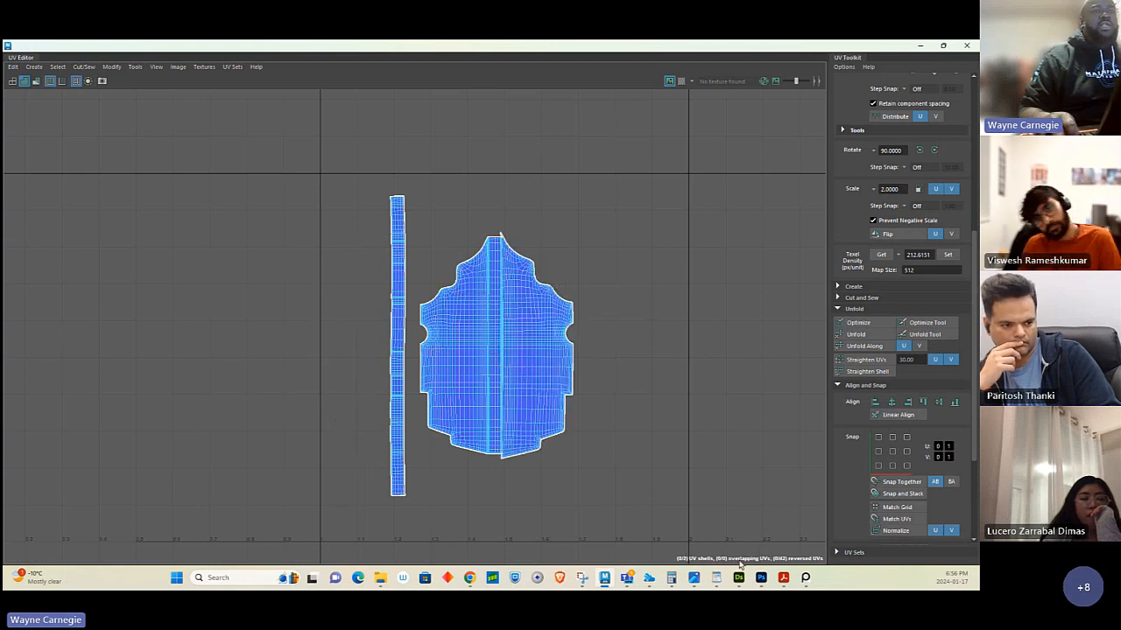
Open the mortar reference render, examine the wooden carriage's side panels and metal trim up close, and return to the UV Editor.
mouse_move(694, 579)
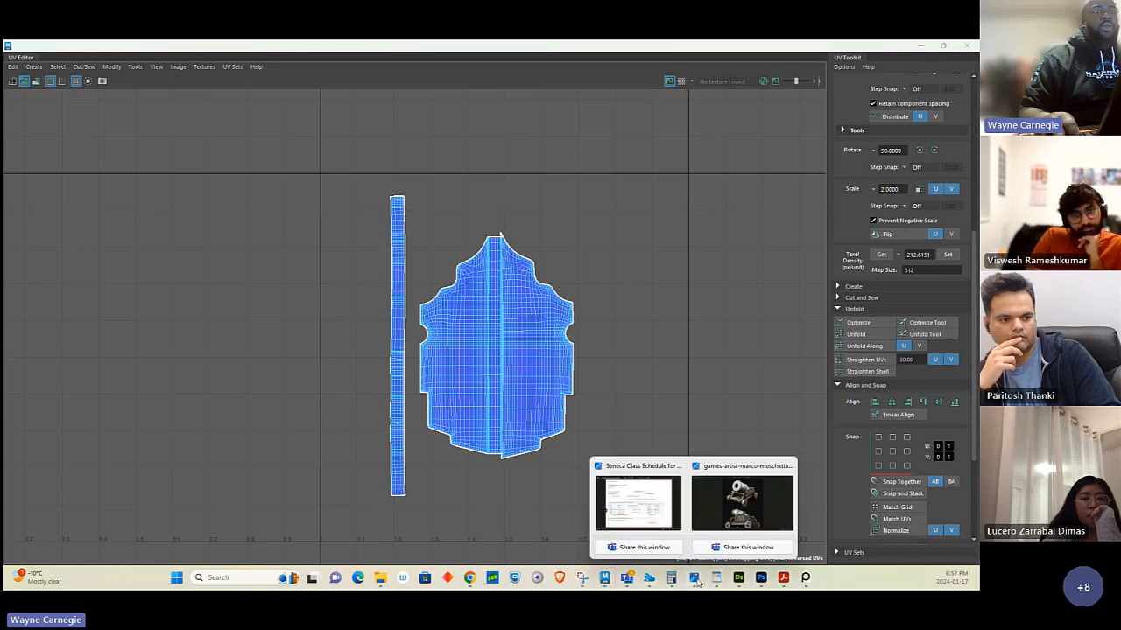
left_click(734, 524)
scroll(710, 162, "up", 4)
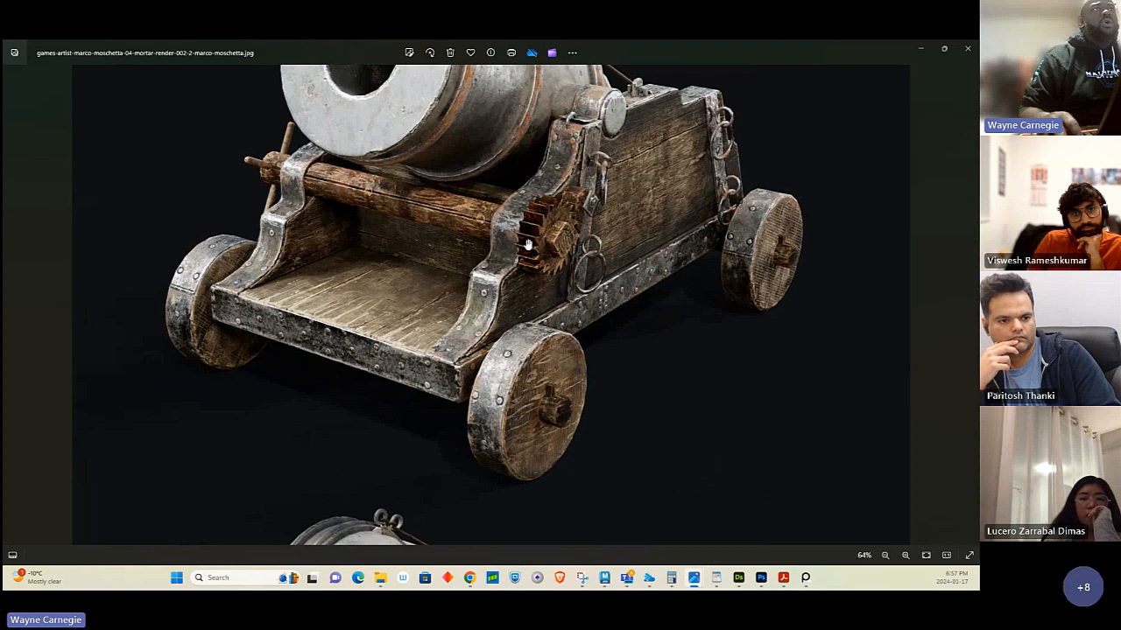
left_click(920, 49)
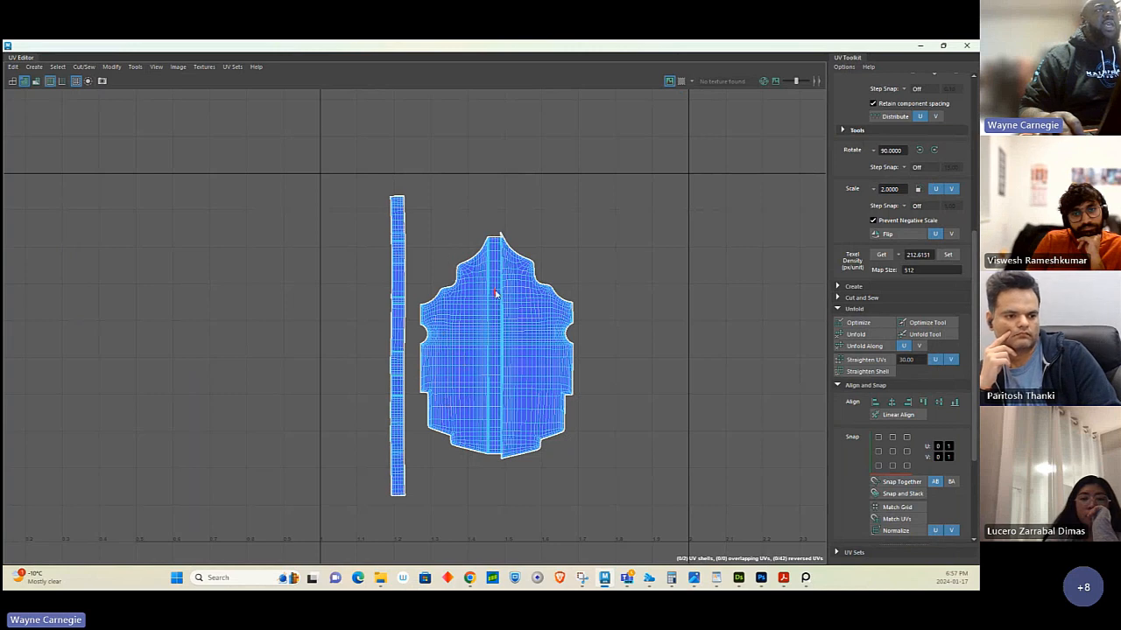
Try rotating the joined side-face shell by 90 degrees, revert the rotation and clear the selection.
right_click_drag(495, 294, 526, 302)
left_click_drag(498, 266, 560, 439)
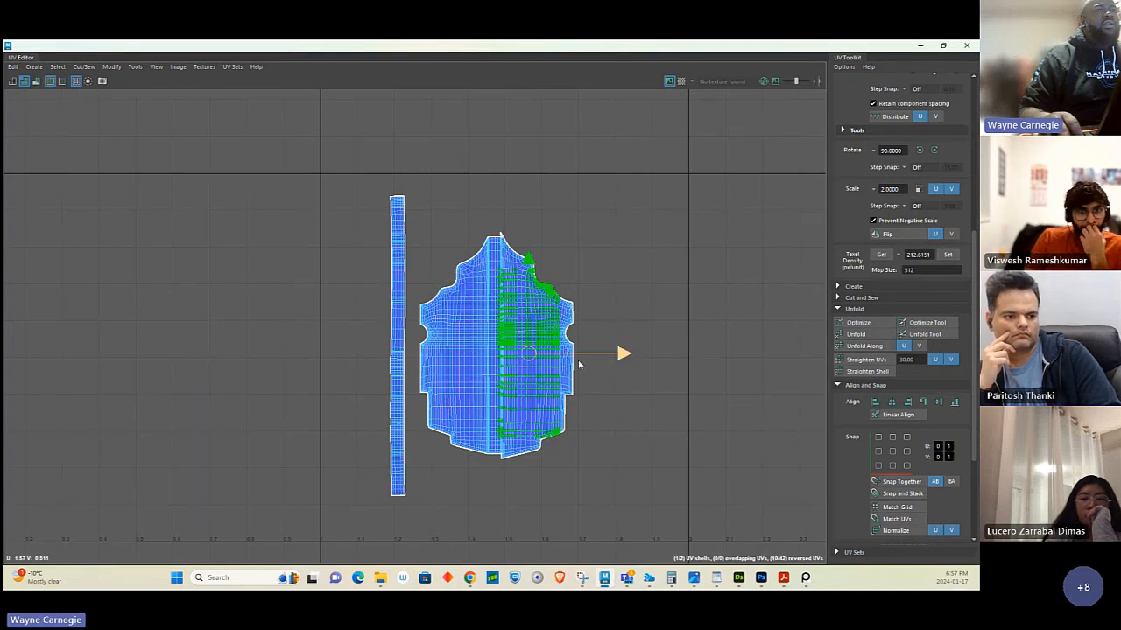
right_click_drag(578, 364, 601, 377)
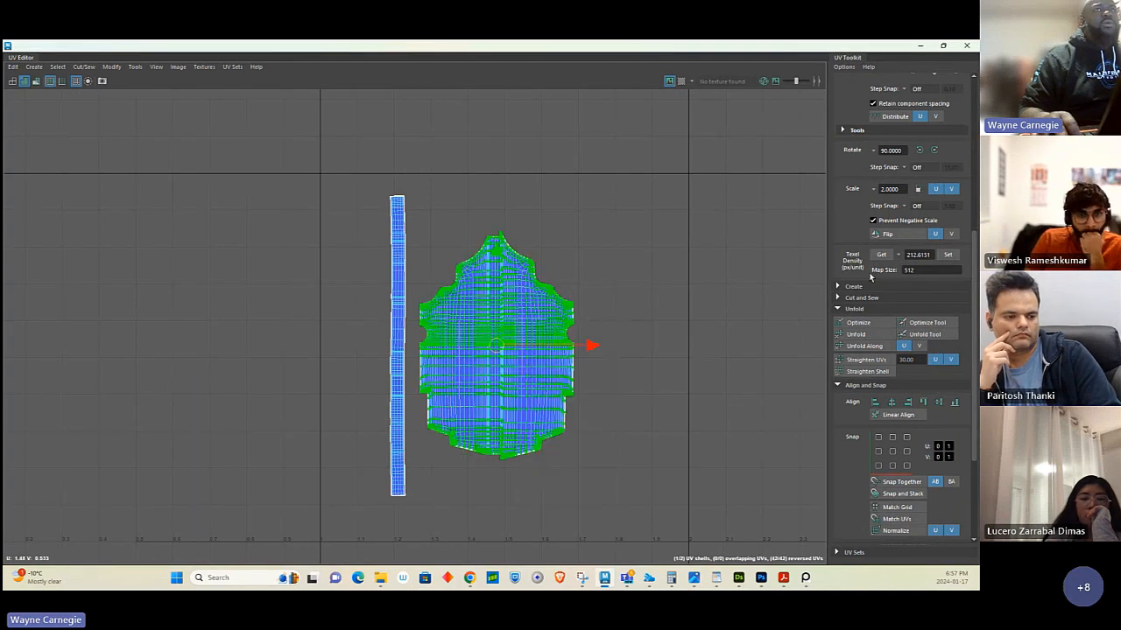
left_click(919, 151)
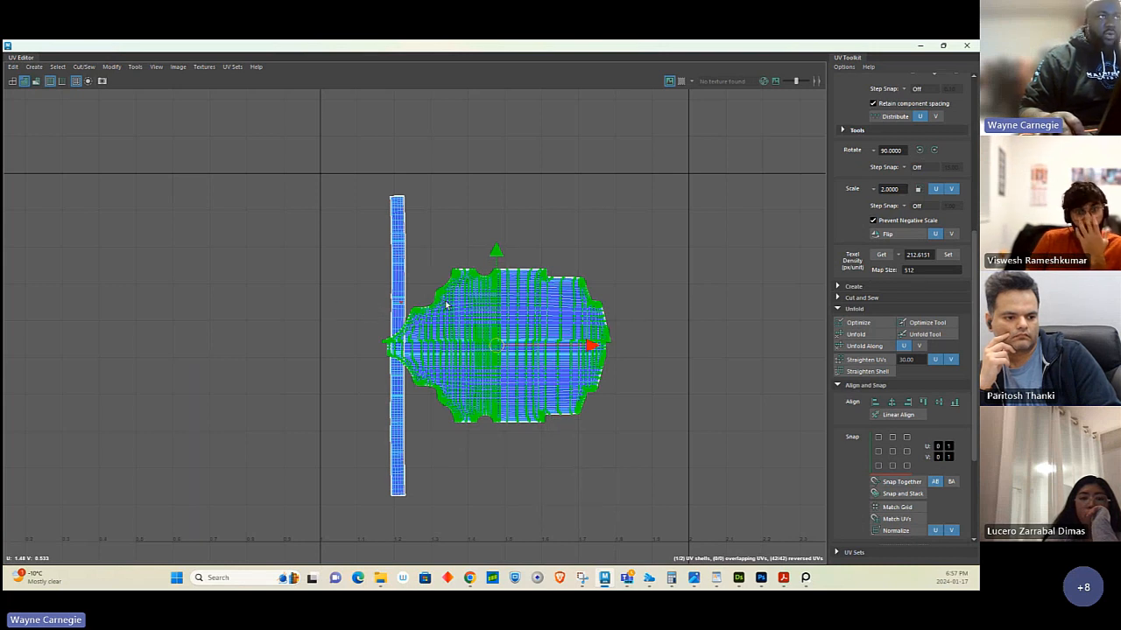
key("ctrl+alt+Right")
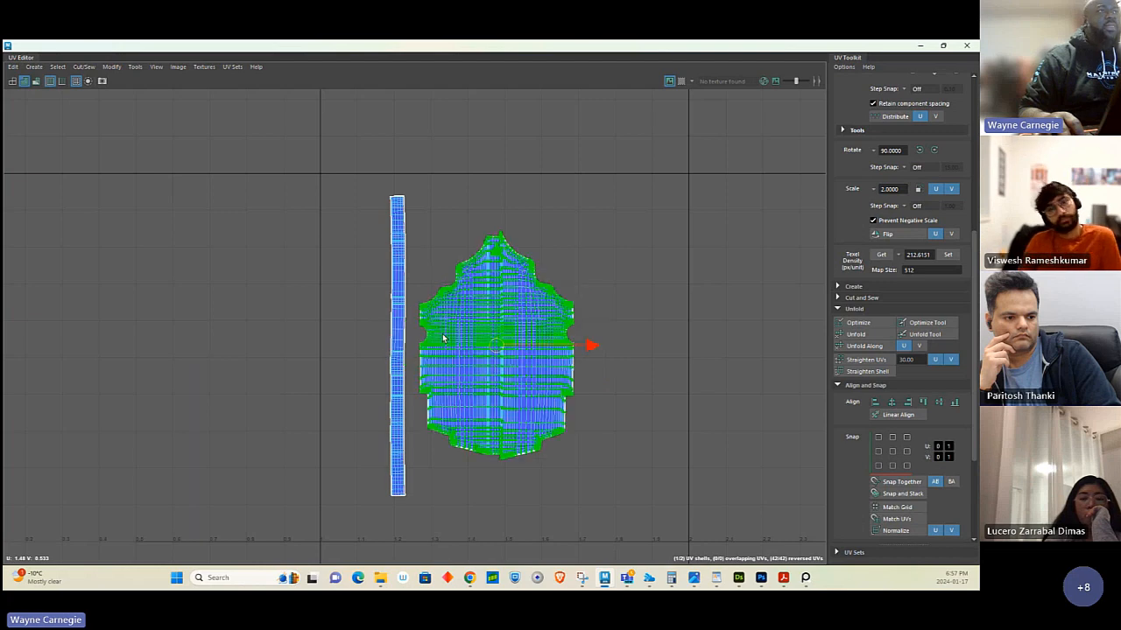
left_click(354, 274)
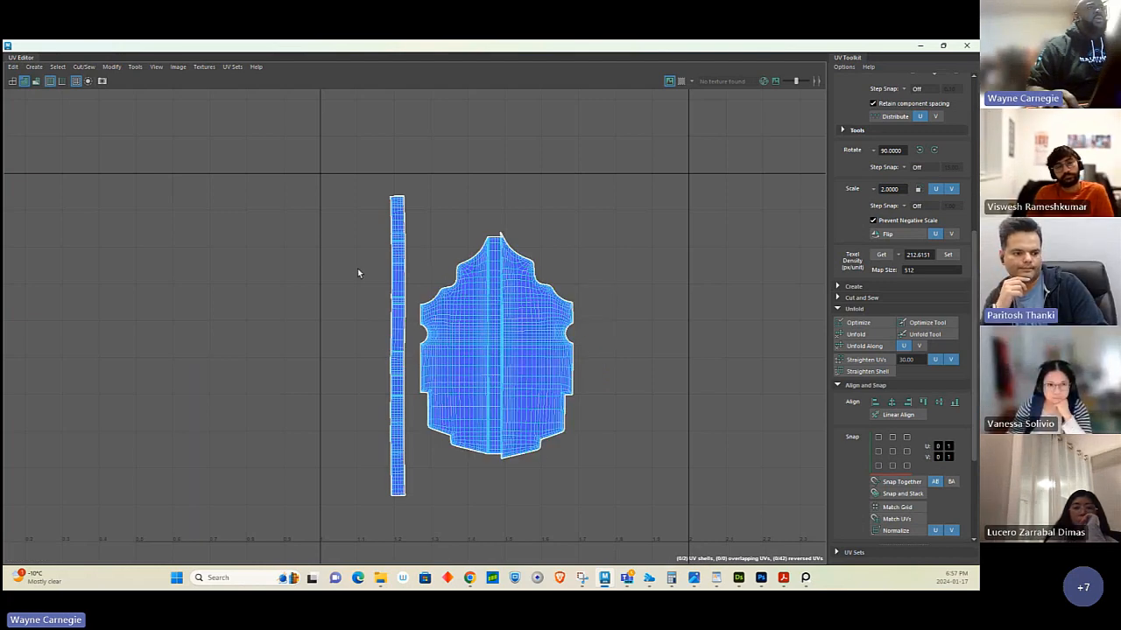
Select the UVs of both side panel shells and examine the corresponding geometry on the model in the viewport.
left_click_drag(353, 171, 636, 561)
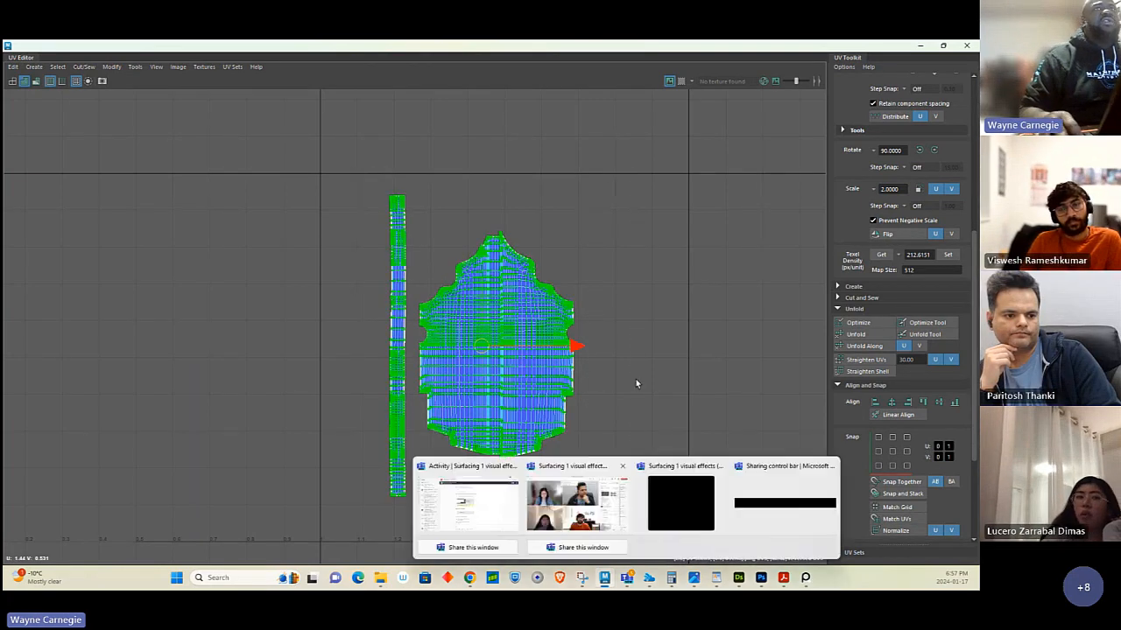
left_click(920, 46)
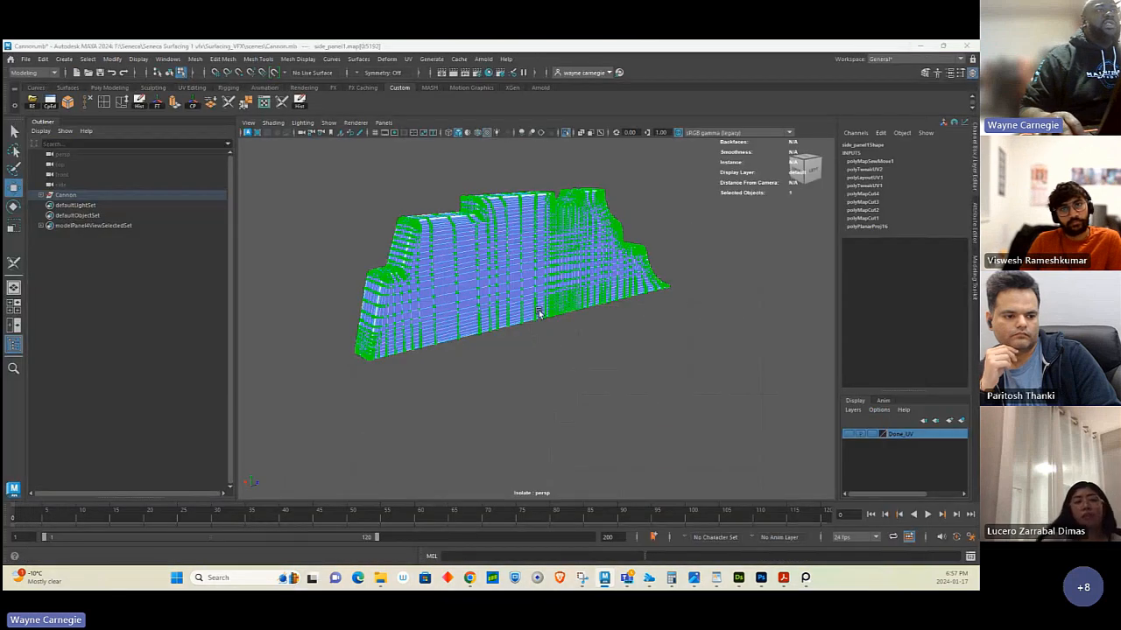
left_click_drag(537, 313, 596, 297, "alt")
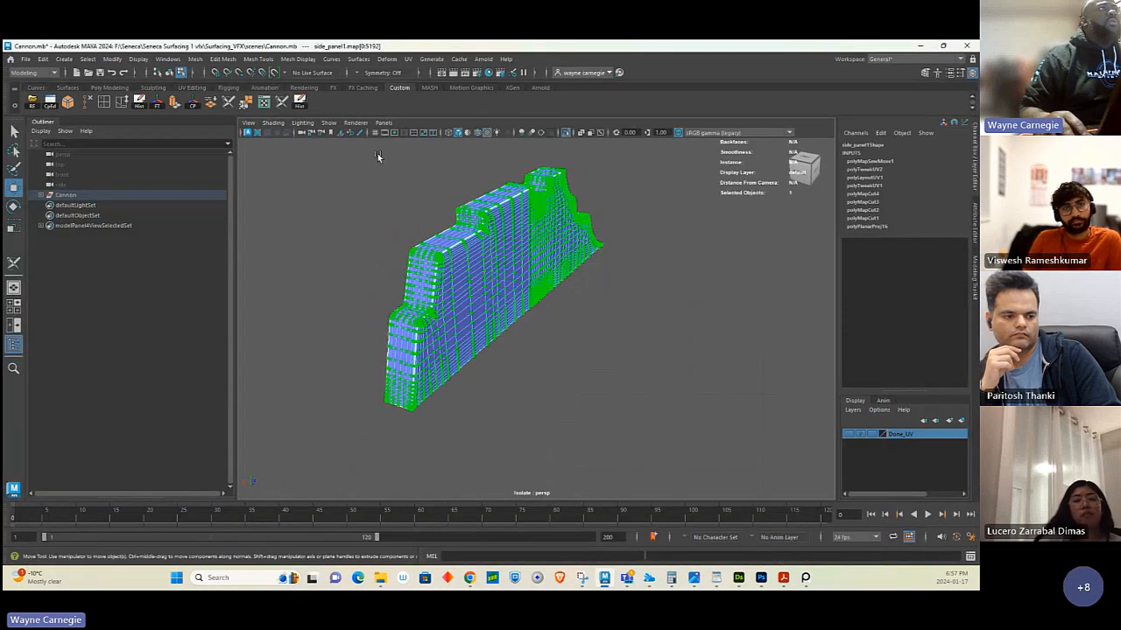
Bring back the UV Editor and place its window beside the side panel so model and shells can be compared.
left_click(264, 102)
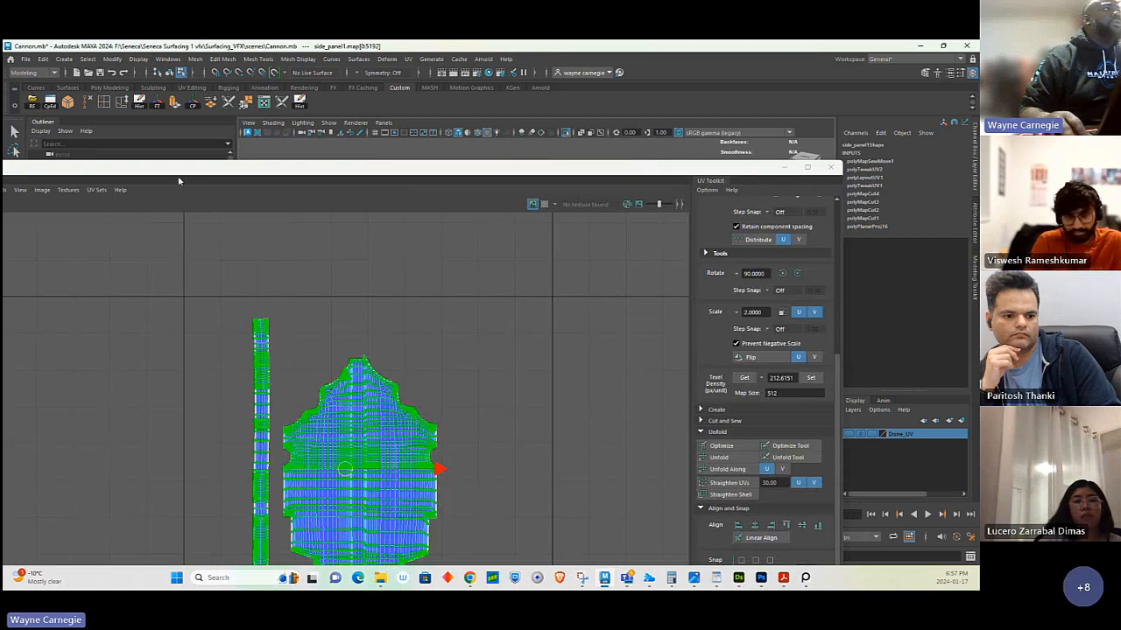
left_click_drag(179, 180, 333, 202)
left_click_drag(57, 198, 534, 203)
middle_click_drag(457, 317, 398, 312, "alt")
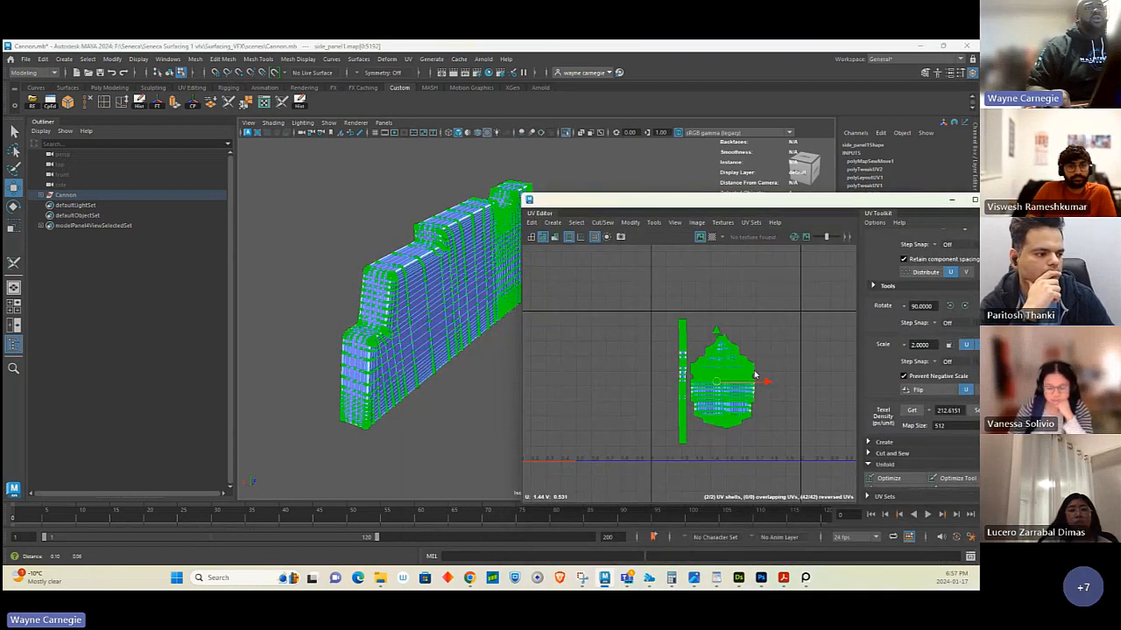
scroll(808, 410, "up", 5)
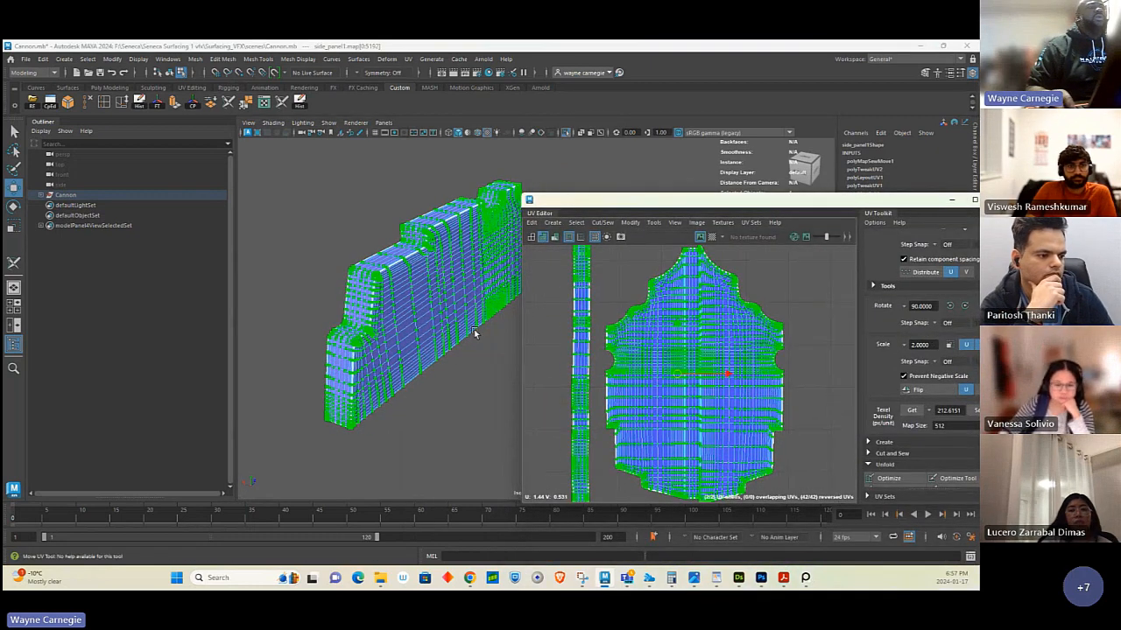
left_click_drag(442, 317, 368, 340, "alt")
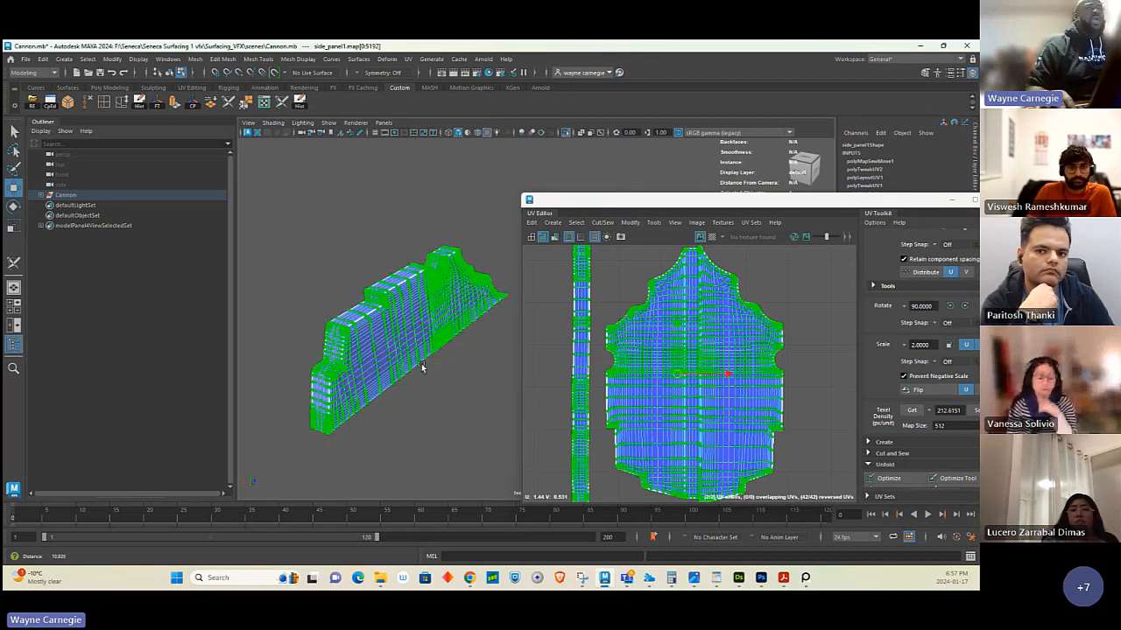
scroll(673, 390, "down", 1)
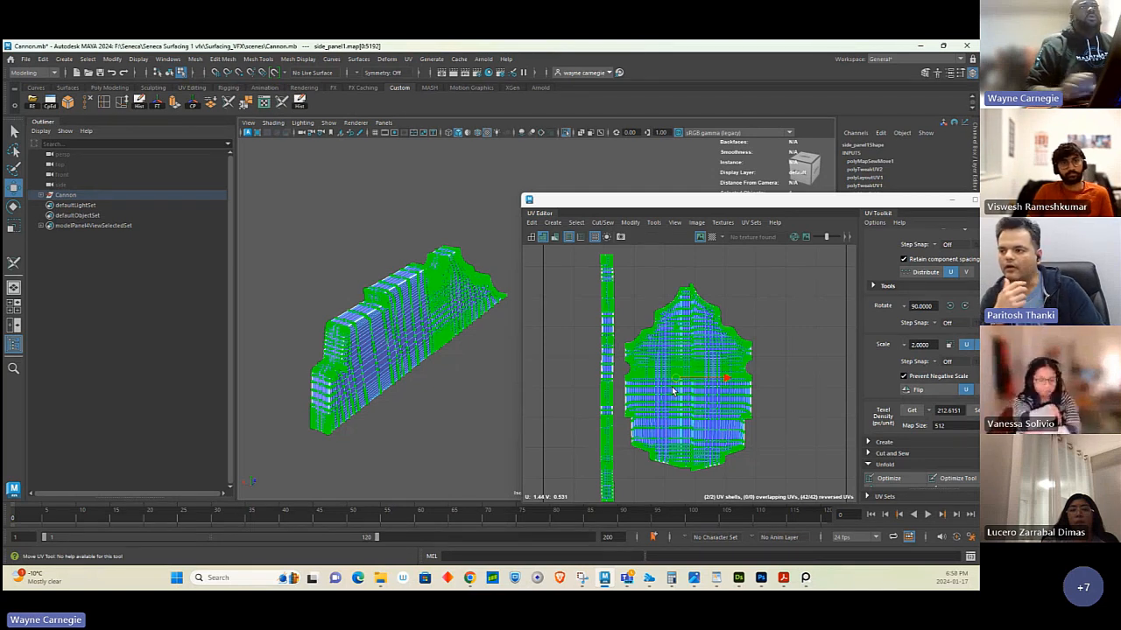
Try to move and sew the narrow strip shell onto the joined side-face shell, and undo the sew.
left_click(582, 391)
right_click_drag(599, 371, 634, 354)
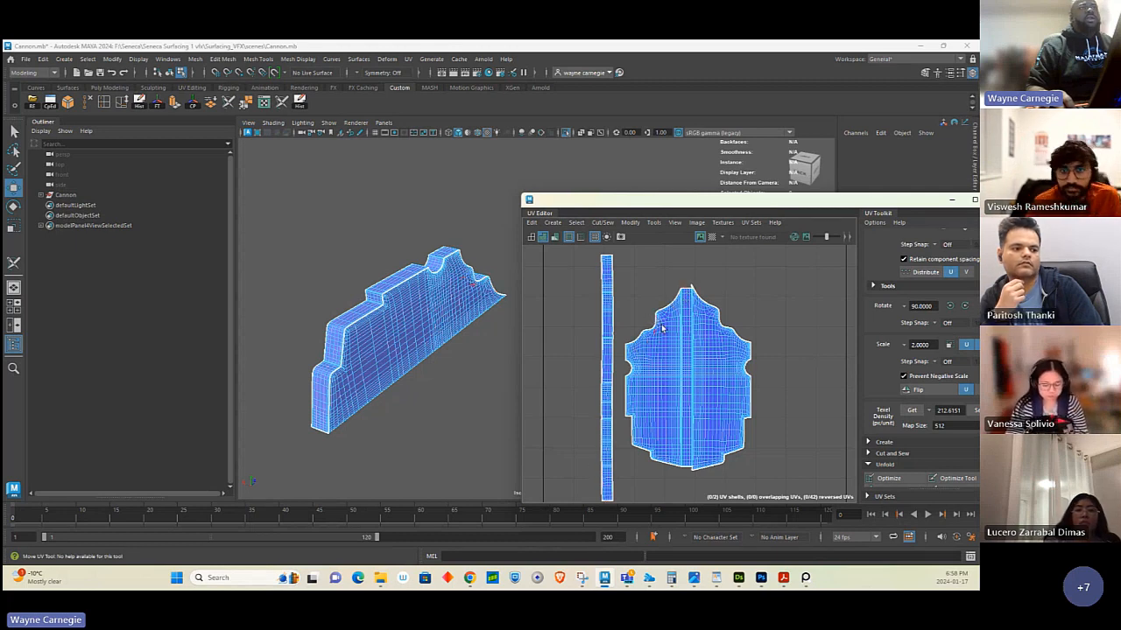
right_click_drag(598, 376, 616, 378)
left_click(615, 377)
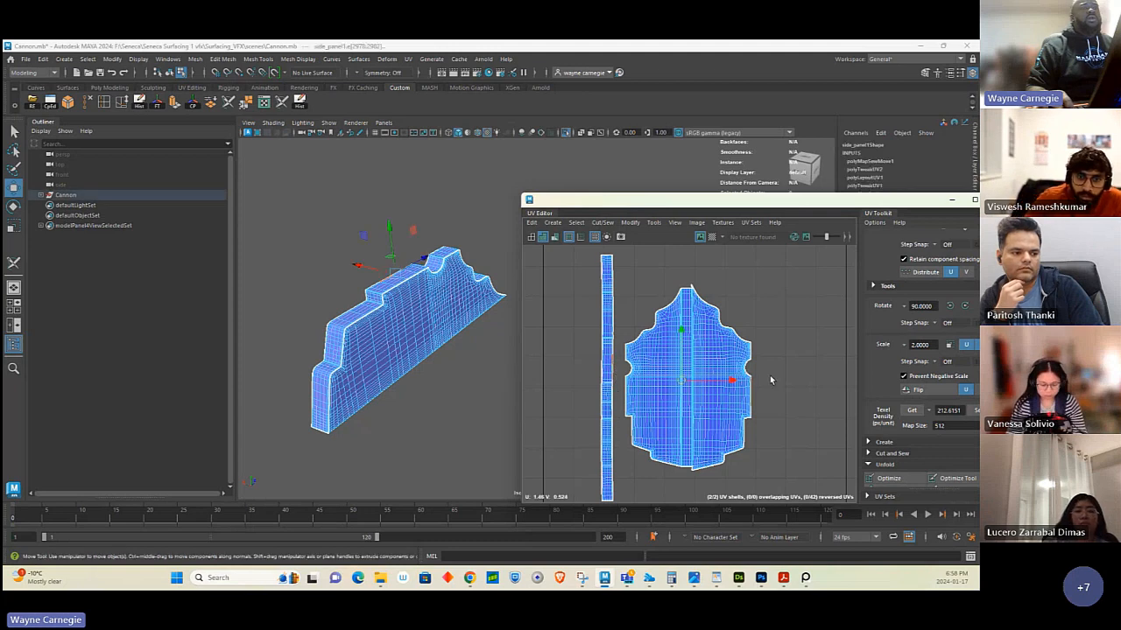
right_click_drag(770, 376, 775, 345, "shift")
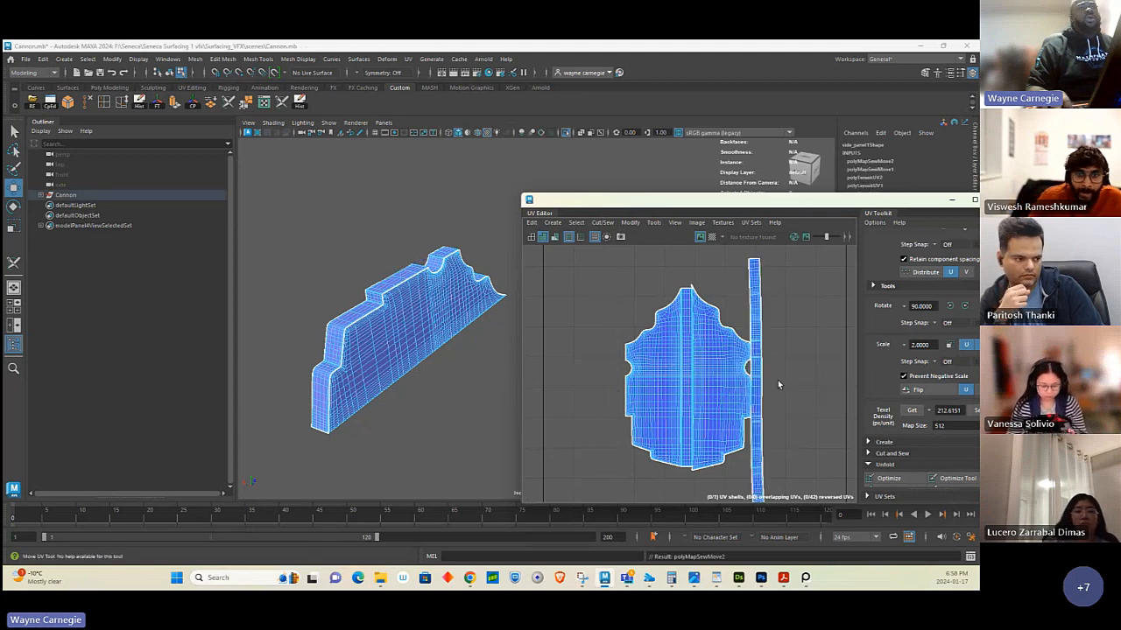
key("ctrl+z")
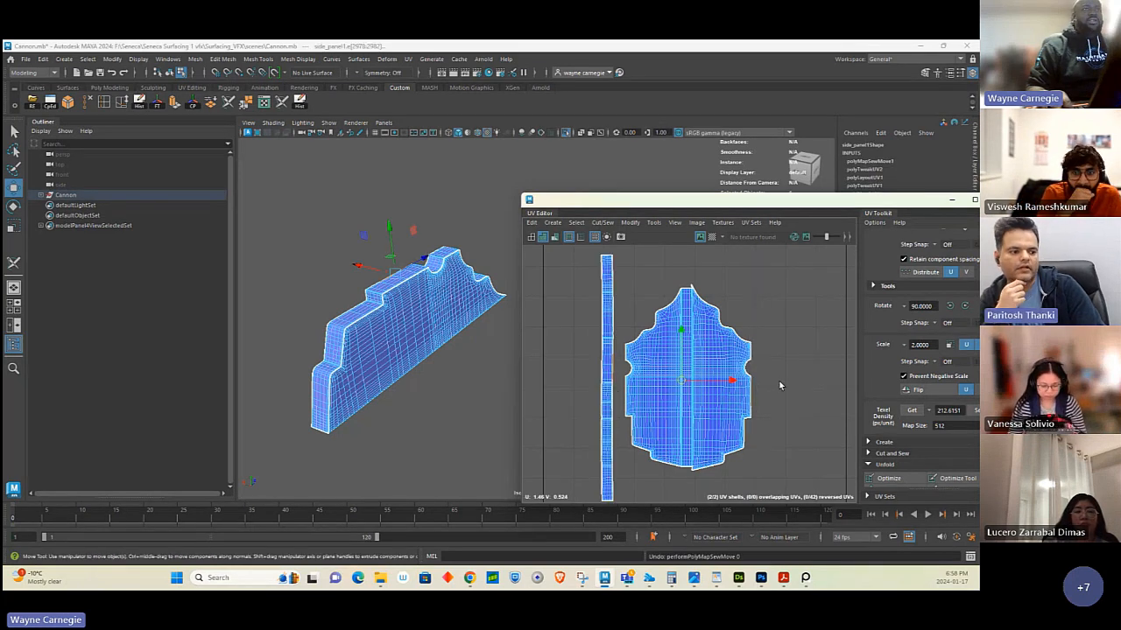
left_click(781, 386)
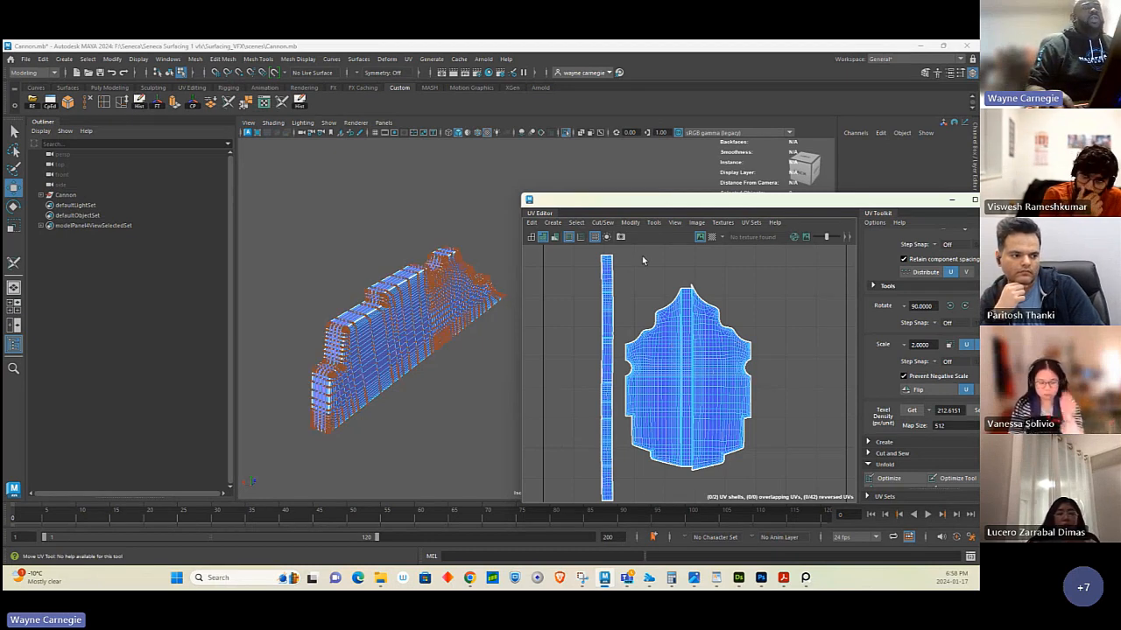
Select part of the side-face shell, check the side panel within the whole cannon, and isolate the panel again.
left_click_drag(640, 257, 708, 446)
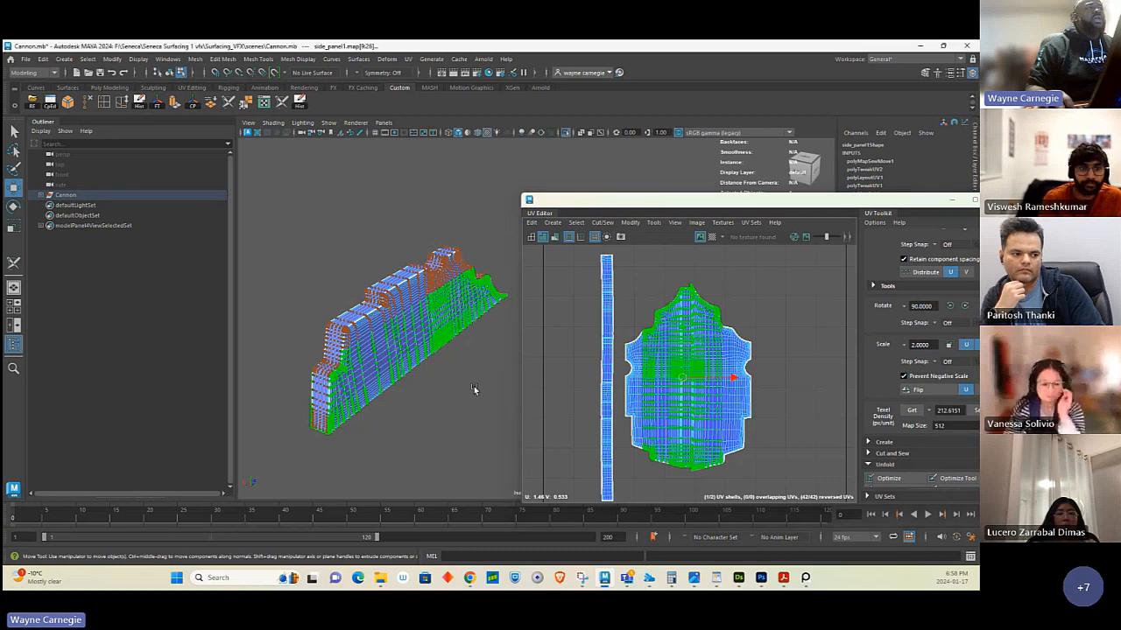
left_click_drag(472, 387, 405, 238, "alt")
left_click_drag(429, 289, 381, 306, "alt")
left_click(566, 133)
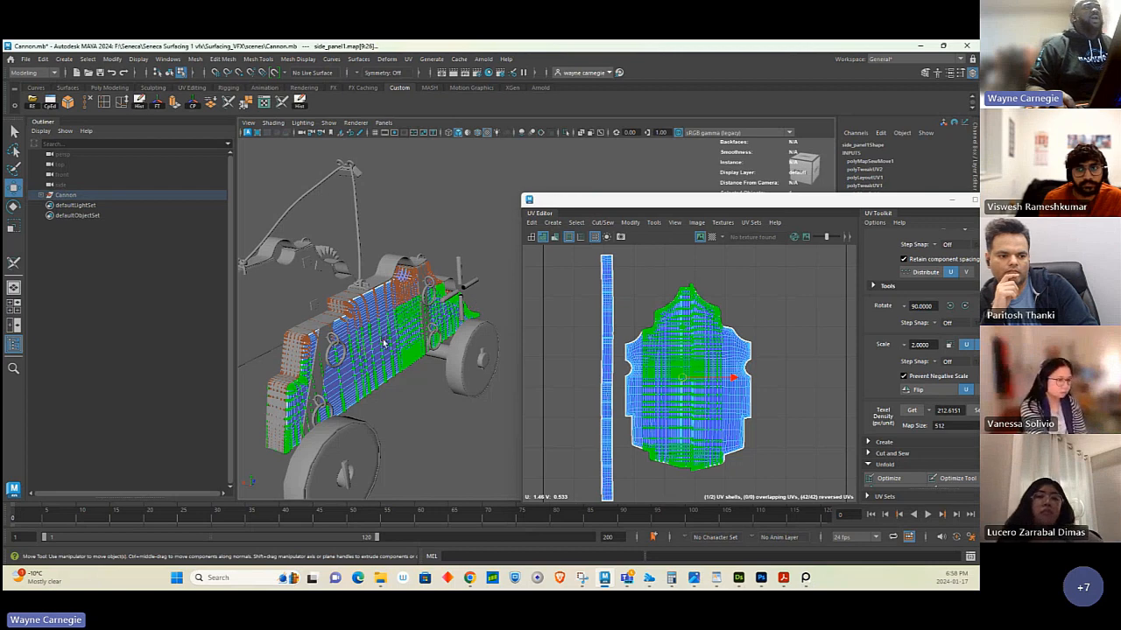
right_click_drag(384, 343, 456, 256)
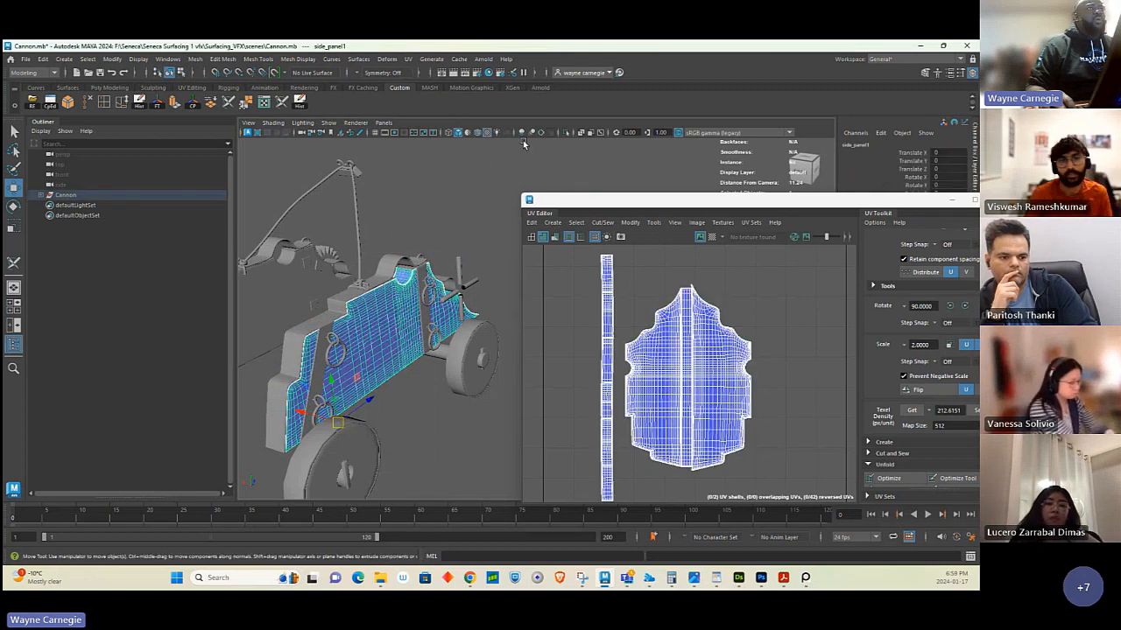
left_click(565, 134)
left_click(437, 250)
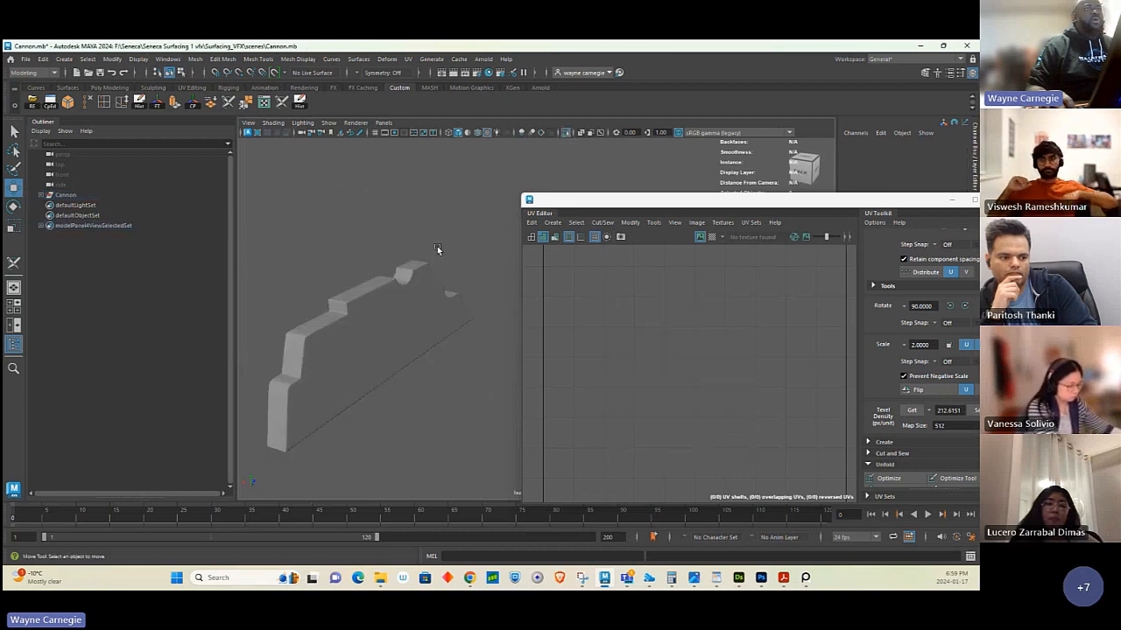
left_click(413, 327)
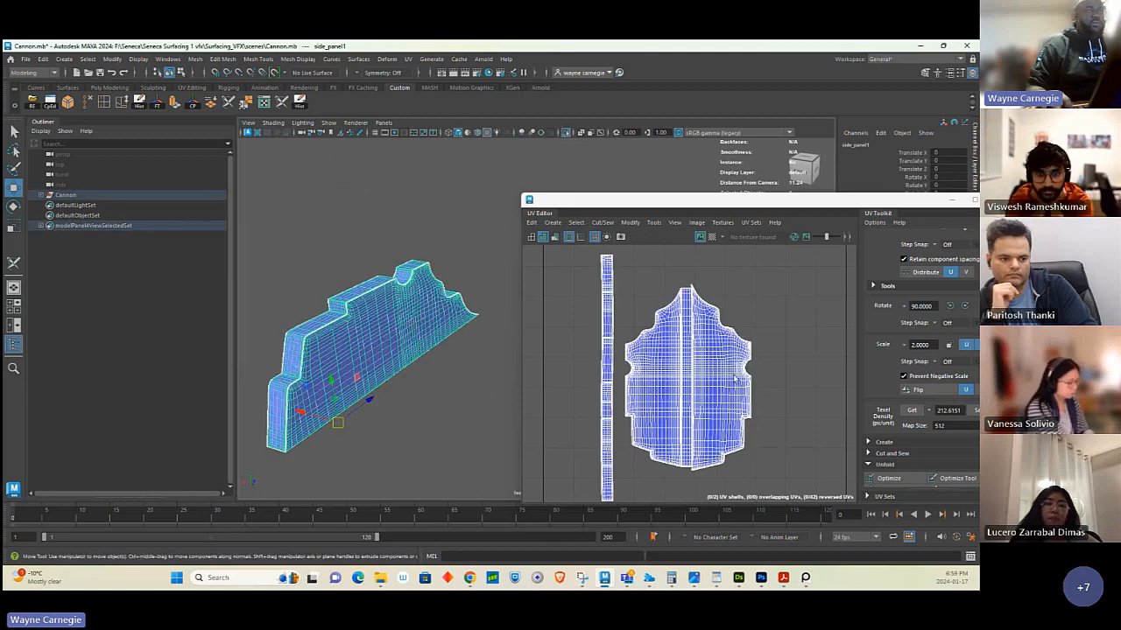
scroll(792, 403, "down", 1)
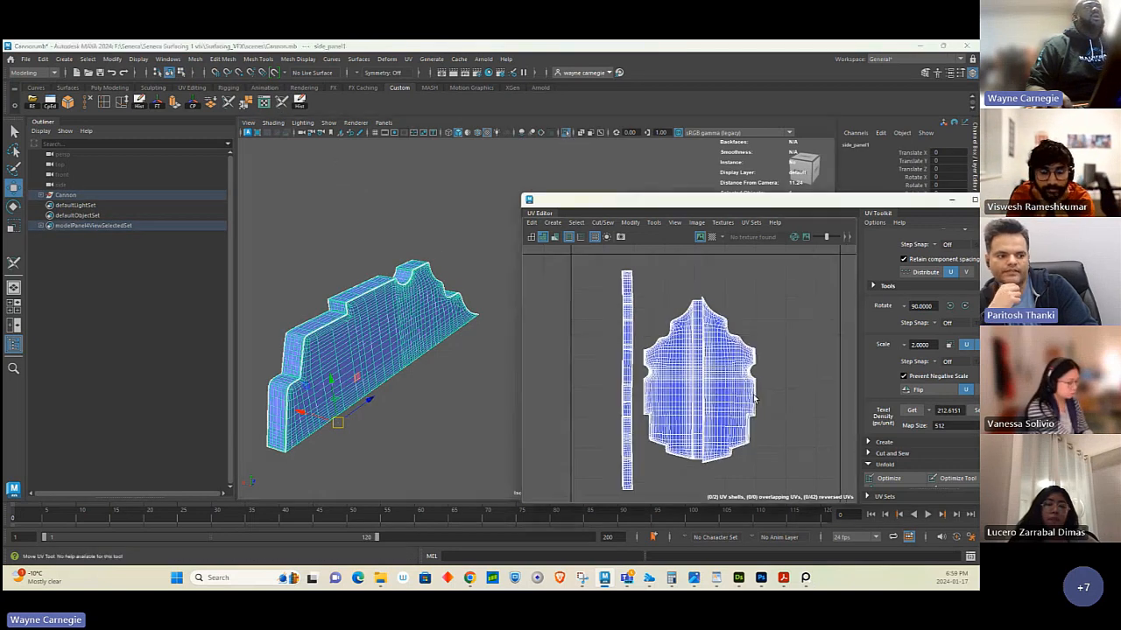
Put the UV Editor away, show the whole cannon again and delete the side panel's construction history.
left_click(952, 203)
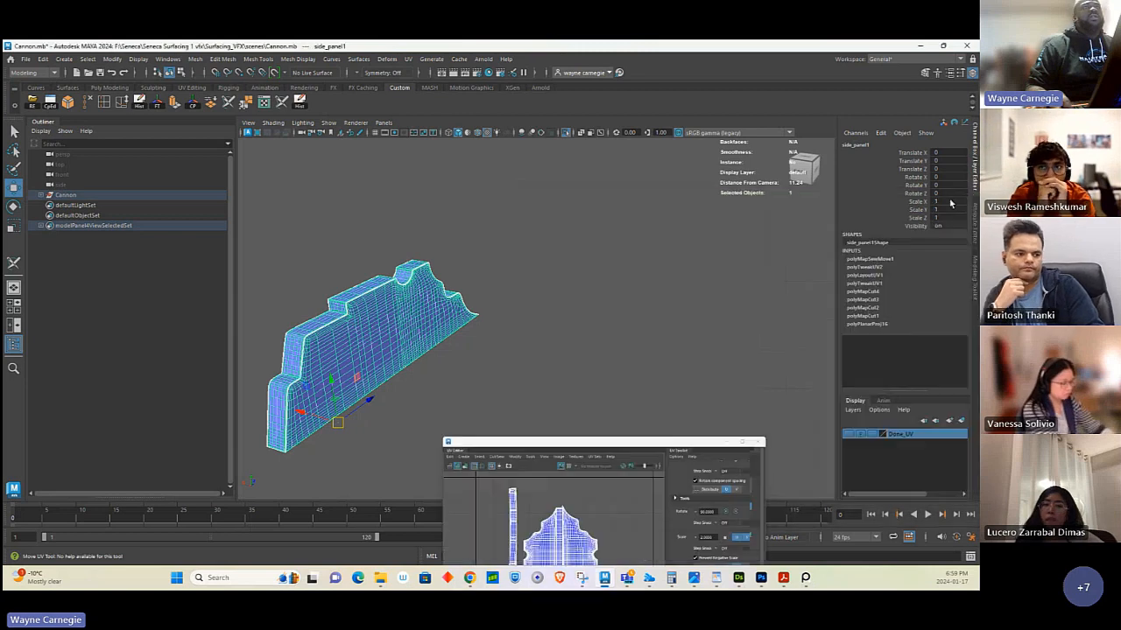
left_click(567, 133)
left_click_drag(558, 249, 490, 193, "alt")
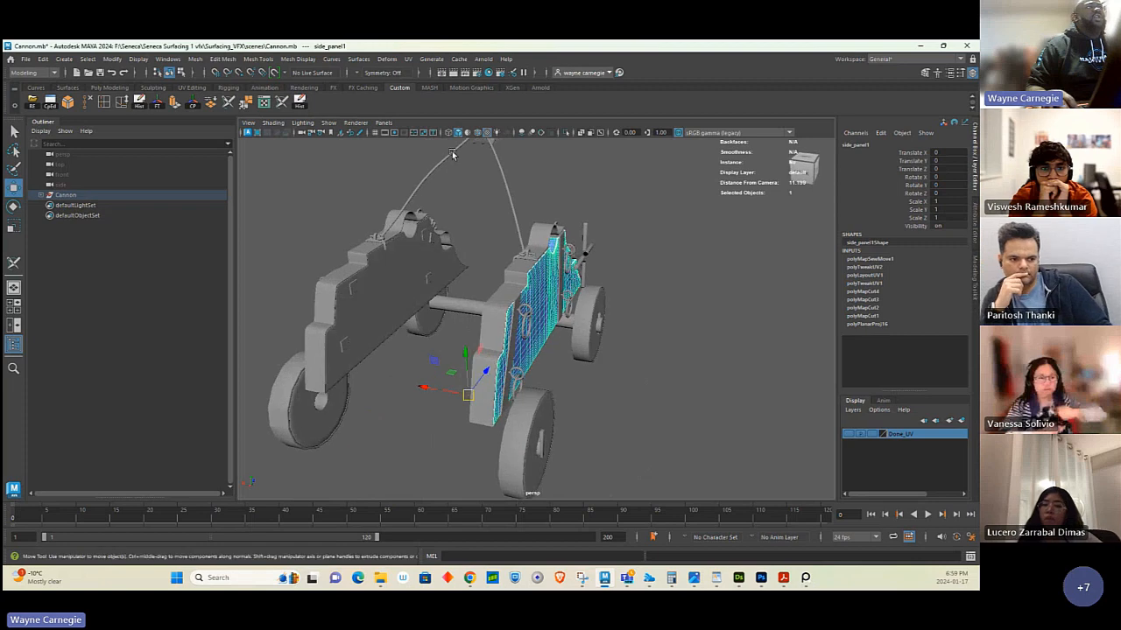
left_click(304, 104)
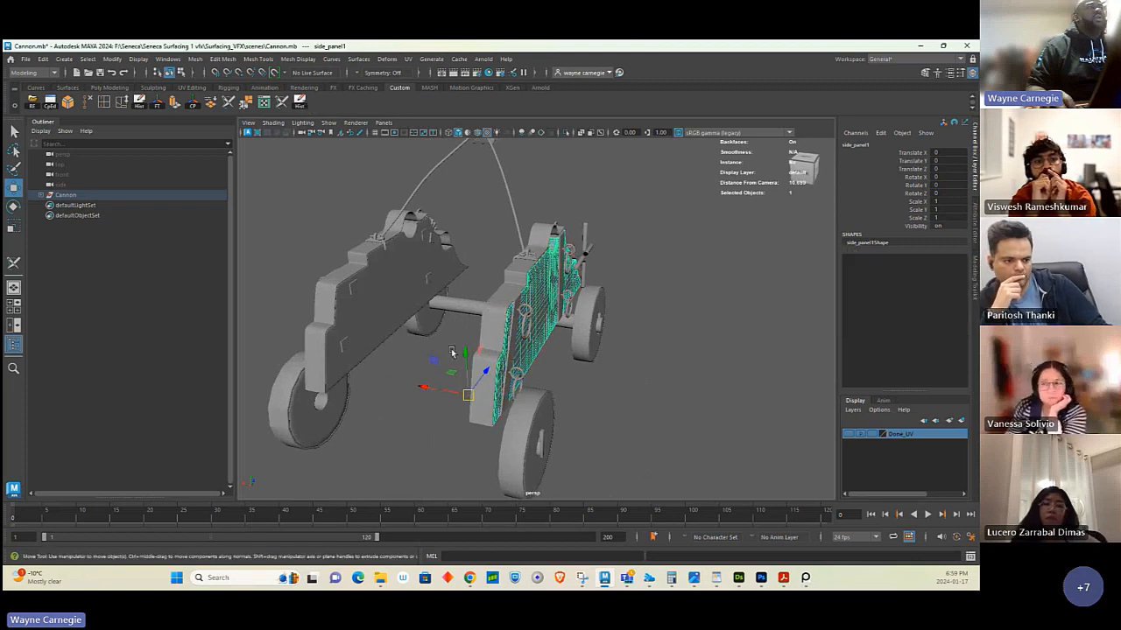
Add the matching side panel on the opposite side of the cannon to the selection and isolate both panels.
left_click_drag(455, 333, 388, 341, "alt")
left_click(388, 342, "shift")
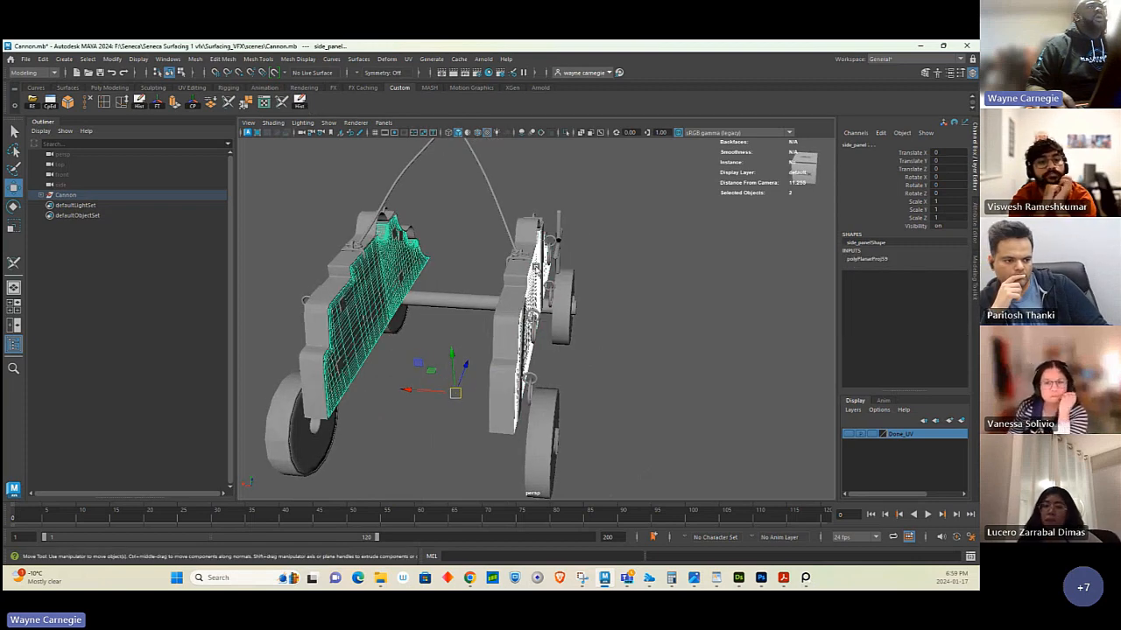
left_click(565, 133)
Examine the two isolated side panels from several angles, and select the one that is already unwrapped.
left_click_drag(691, 334, 520, 342, "alt")
left_click(701, 303)
mouse_move(701, 303)
left_mouse_down("alt")
mouse_move(672, 320)
mouse_move(573, 298)
mouse_move(708, 295)
mouse_move(693, 319)
left_mouse_up("alt")
left_click(720, 311)
right_click_drag(694, 319, 743, 345, "alt")
left_click(679, 436)
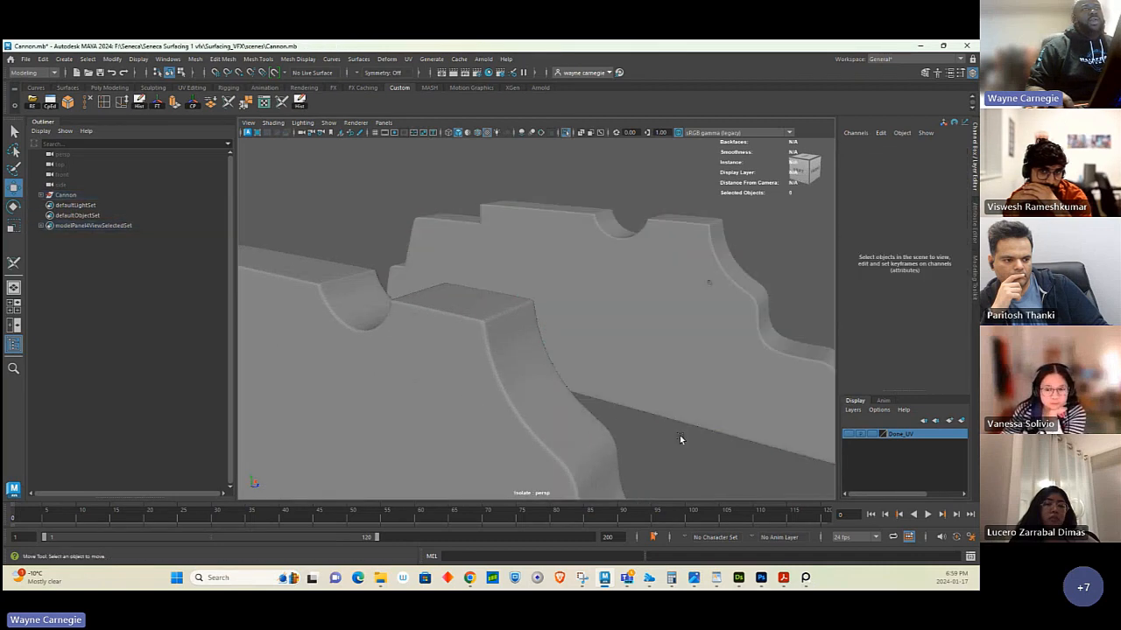
left_click_drag(671, 414, 574, 348, "alt")
left_click(573, 347)
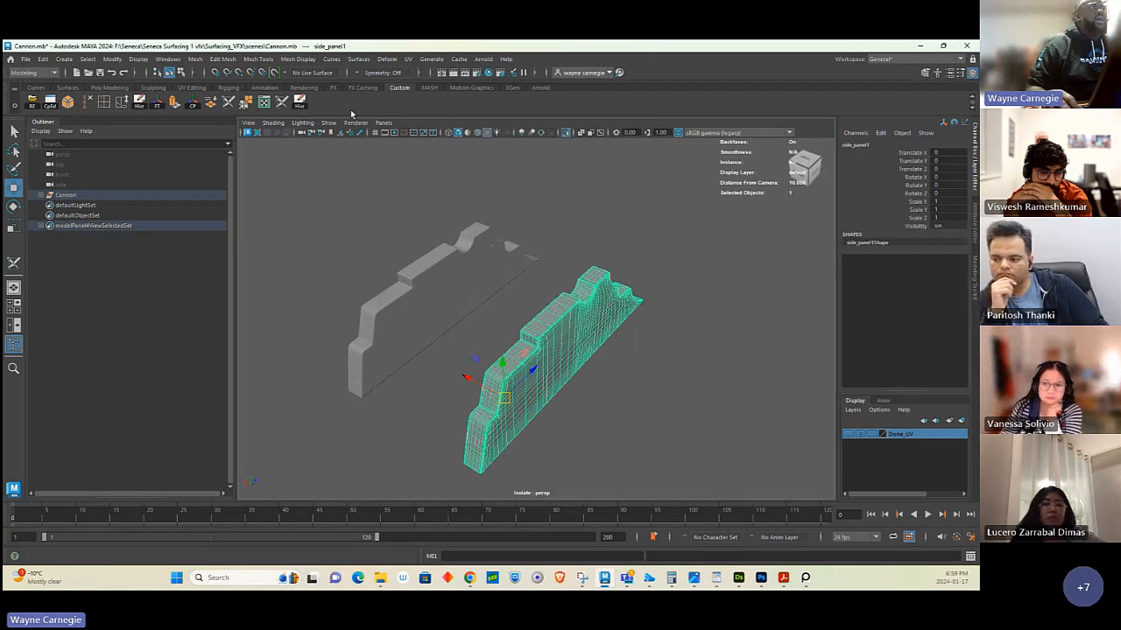
Reopen the UV Editor and move its window so that both side panels stay visible in the viewport.
left_click(281, 103)
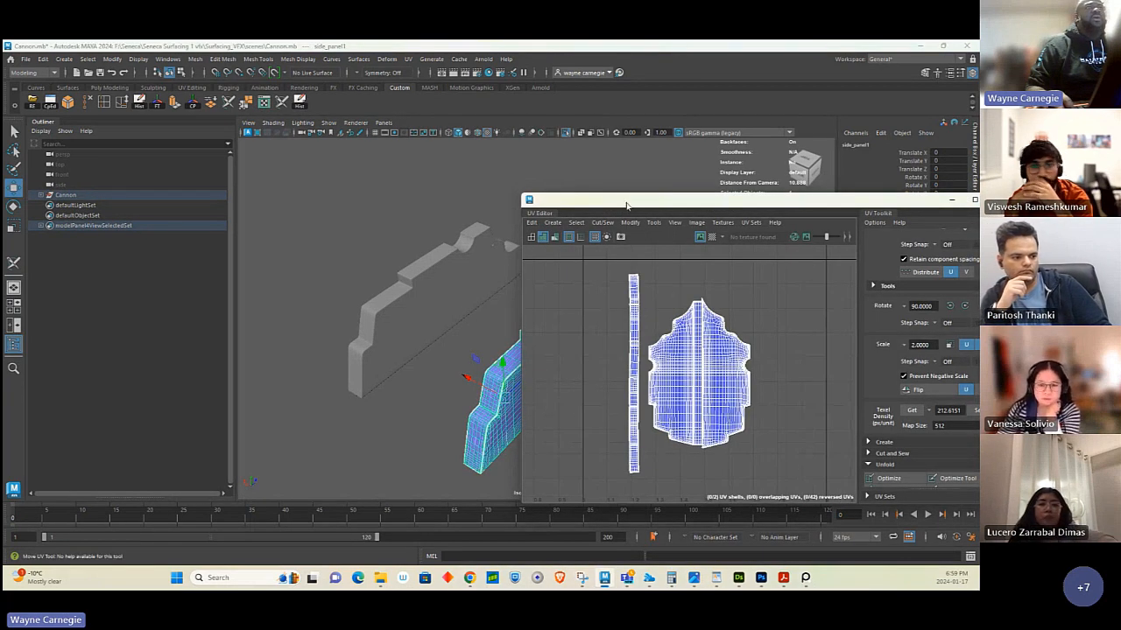
left_click_drag(626, 200, 651, 352)
left_click_drag(660, 265, 600, 233, "alt")
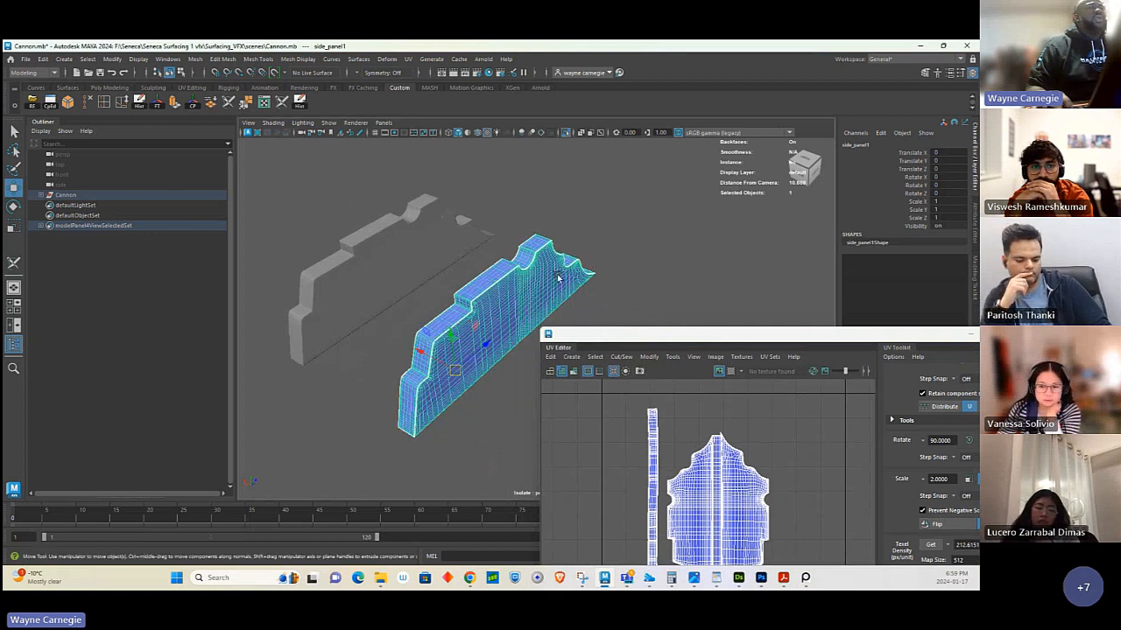
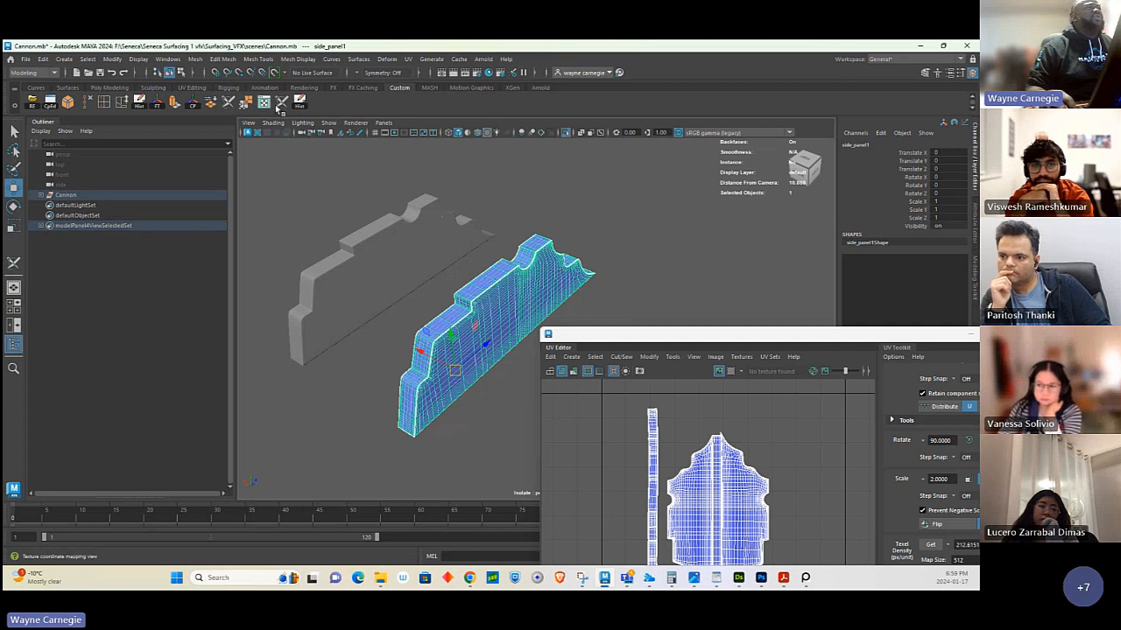
Try to transfer all UV sets from the unwrapped side panel to the opposite panel, using the Topology sample space.
left_click(195, 59)
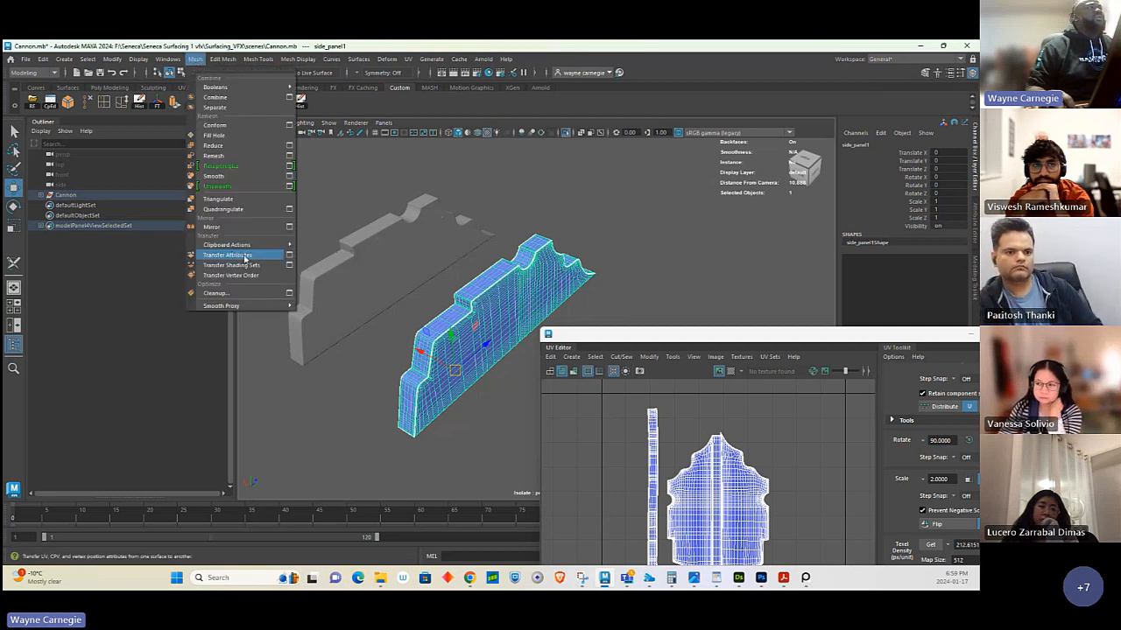
left_click(290, 255)
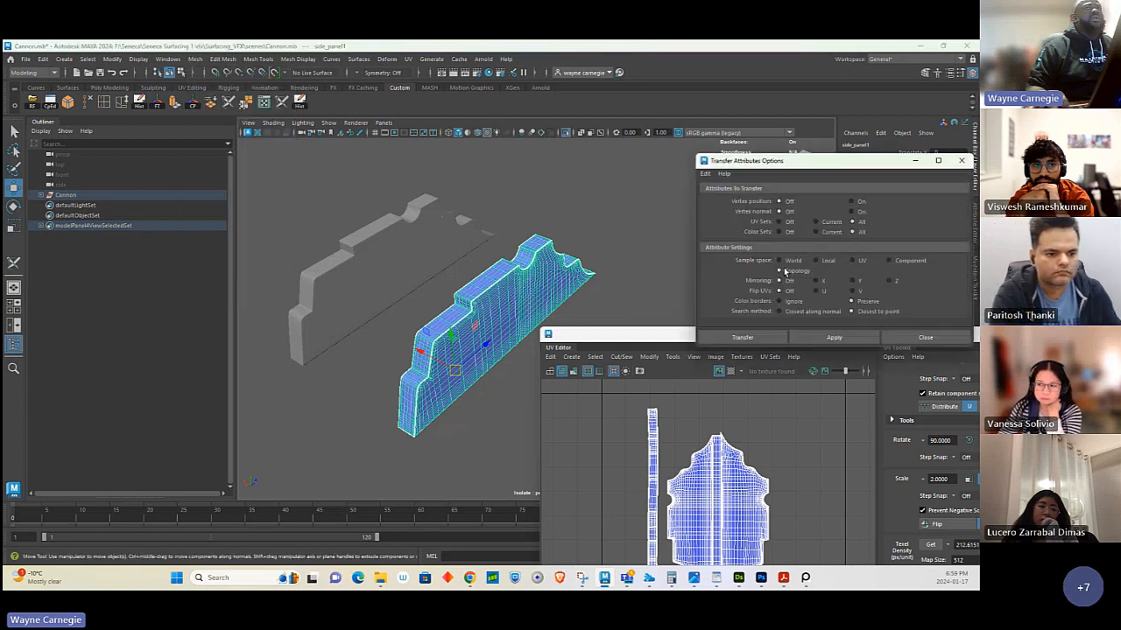
left_click(704, 175)
left_click(716, 194)
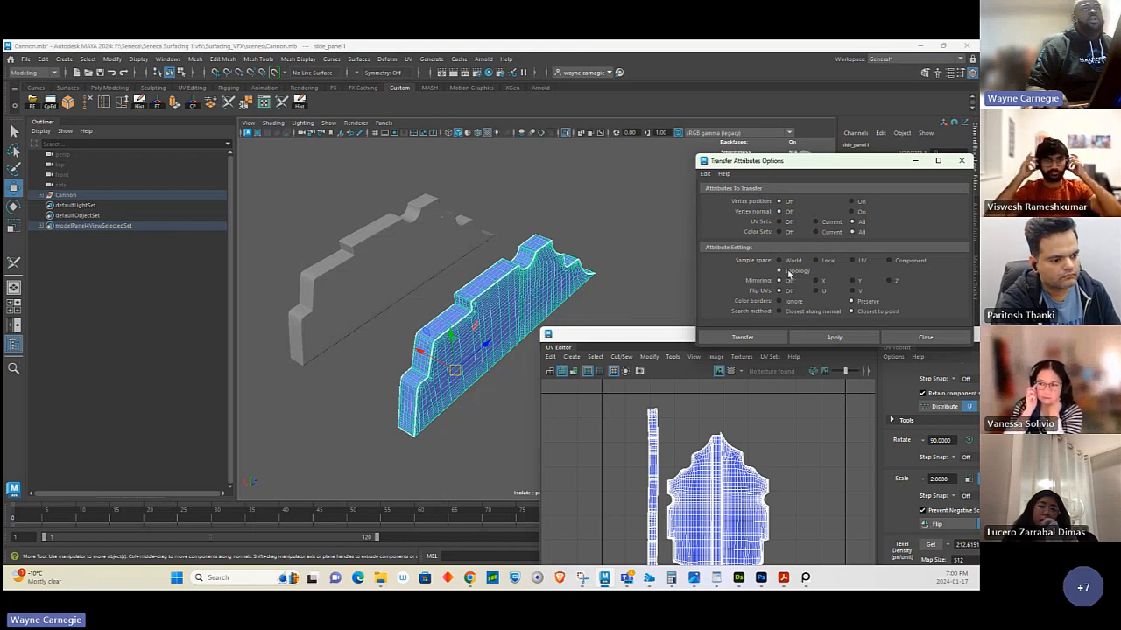
left_click(549, 301)
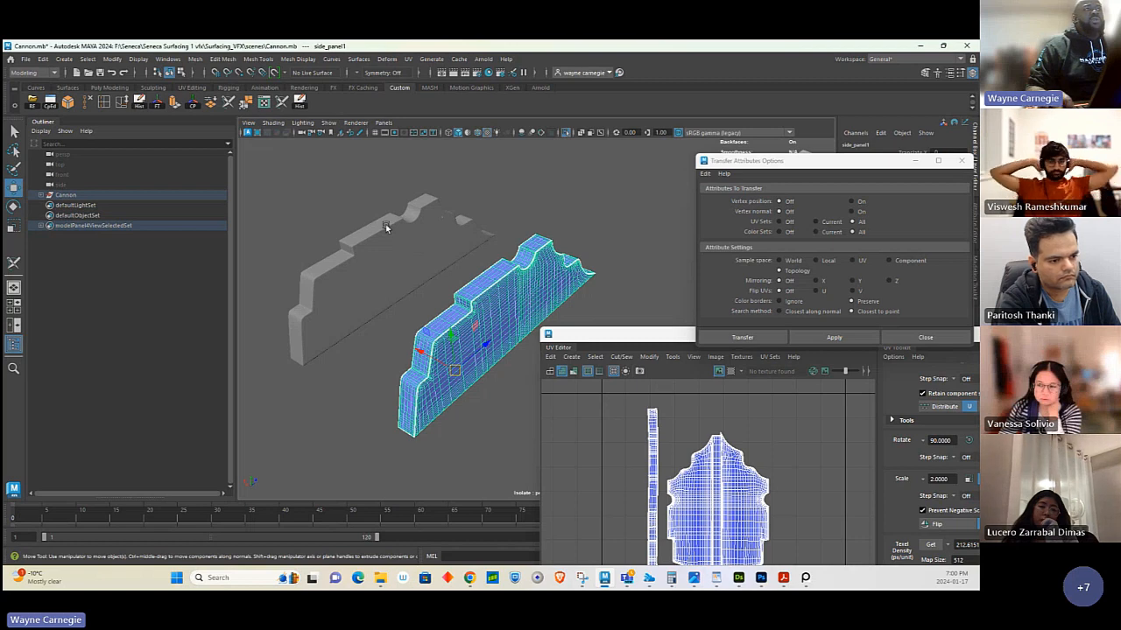
left_click(412, 265, "shift")
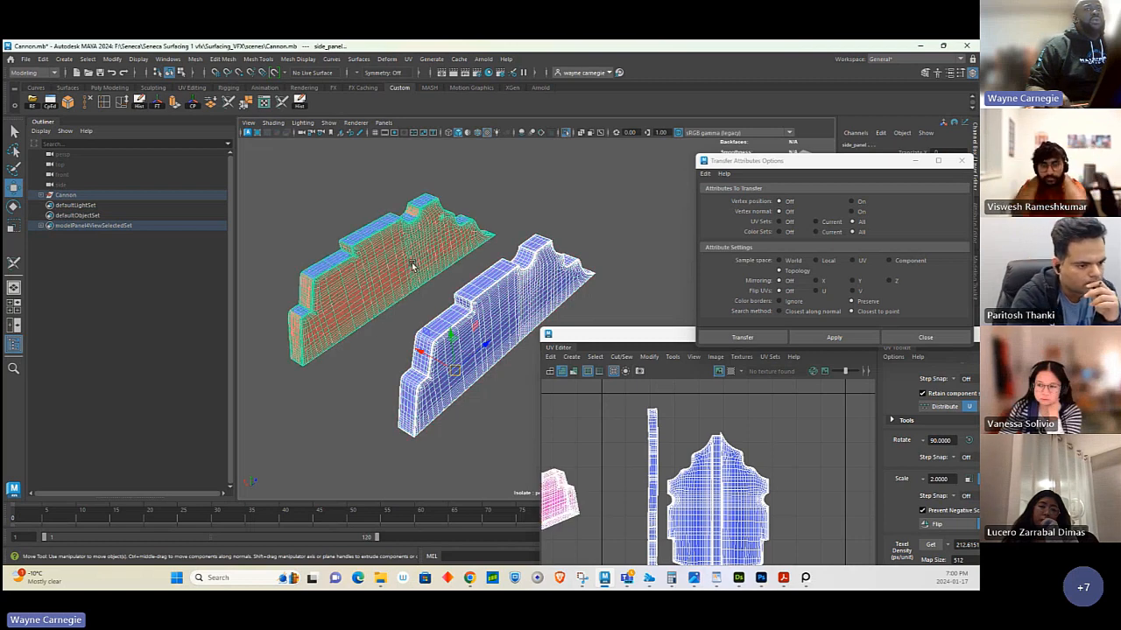
left_click(830, 337)
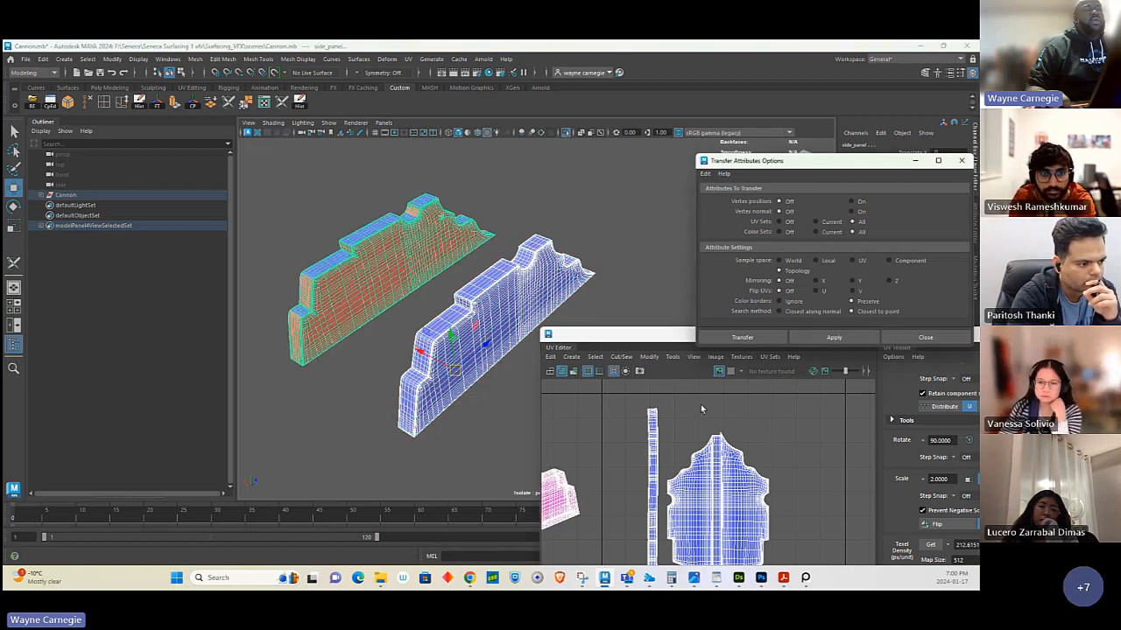
left_click_drag(631, 338, 639, 240)
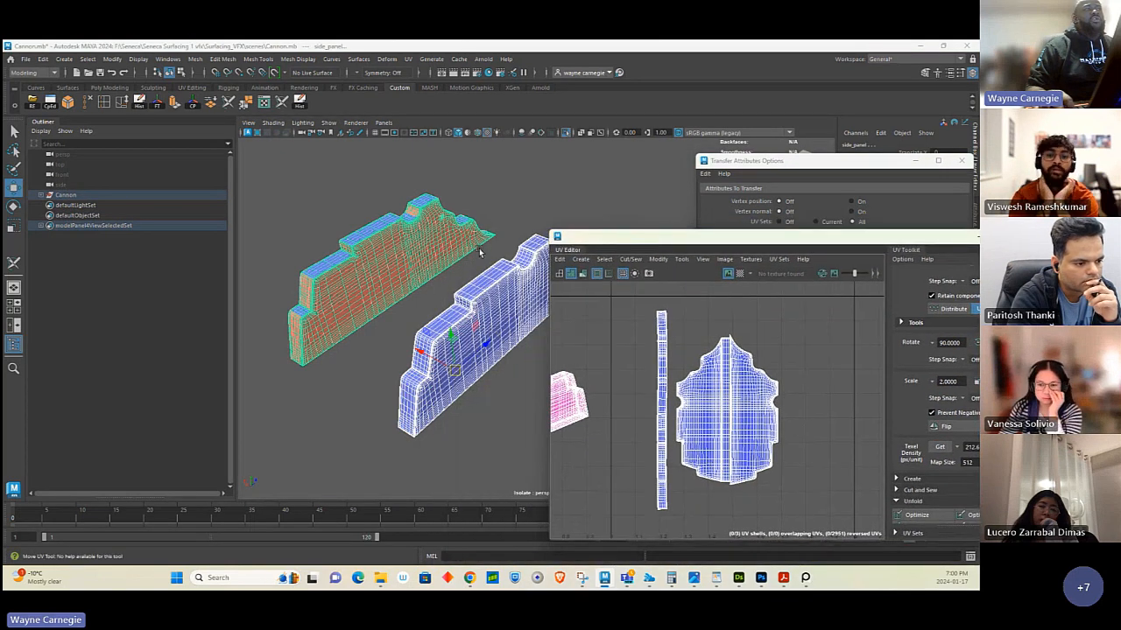
left_click_drag(728, 240, 479, 482)
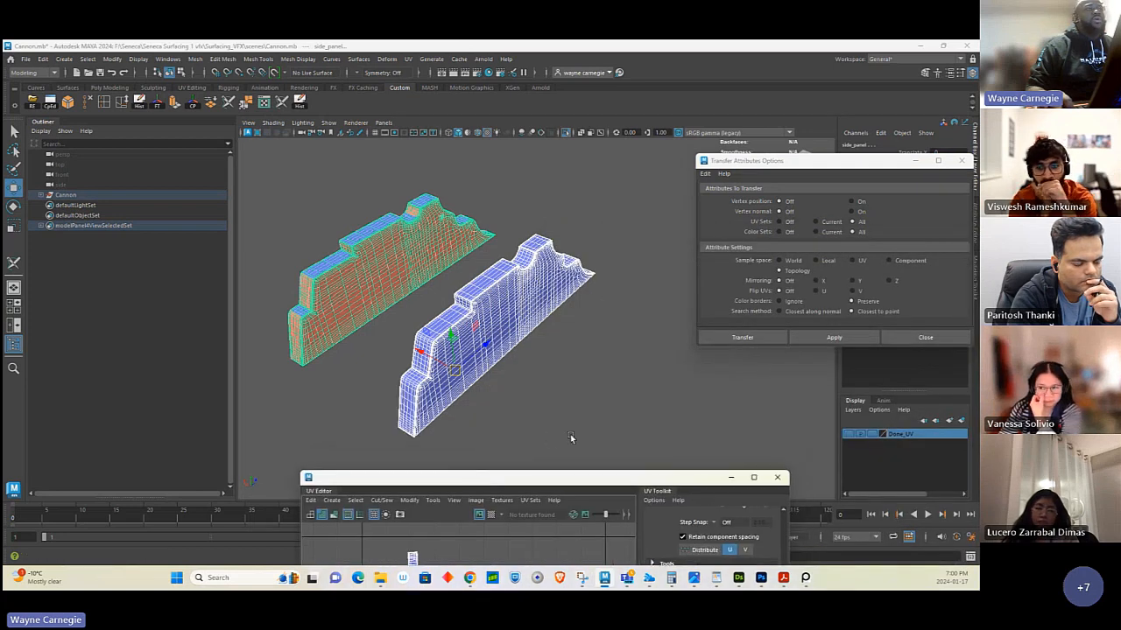
Select all UVs of the already unwrapped side panel and get their texel density at a map size of 512.
left_click(518, 315)
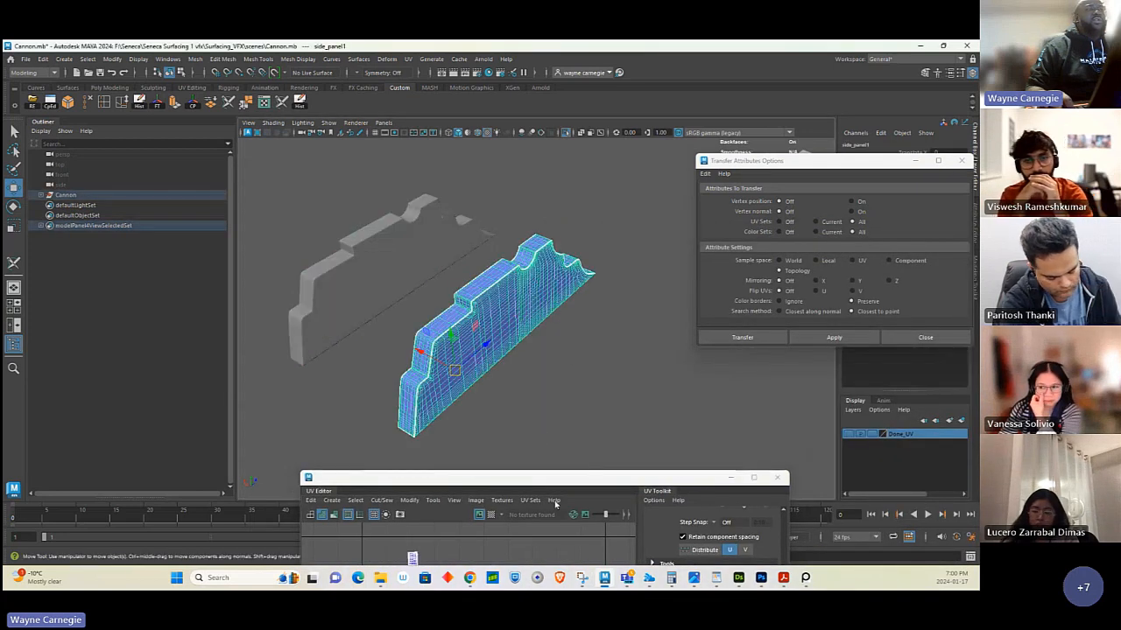
left_click_drag(561, 478, 679, 176)
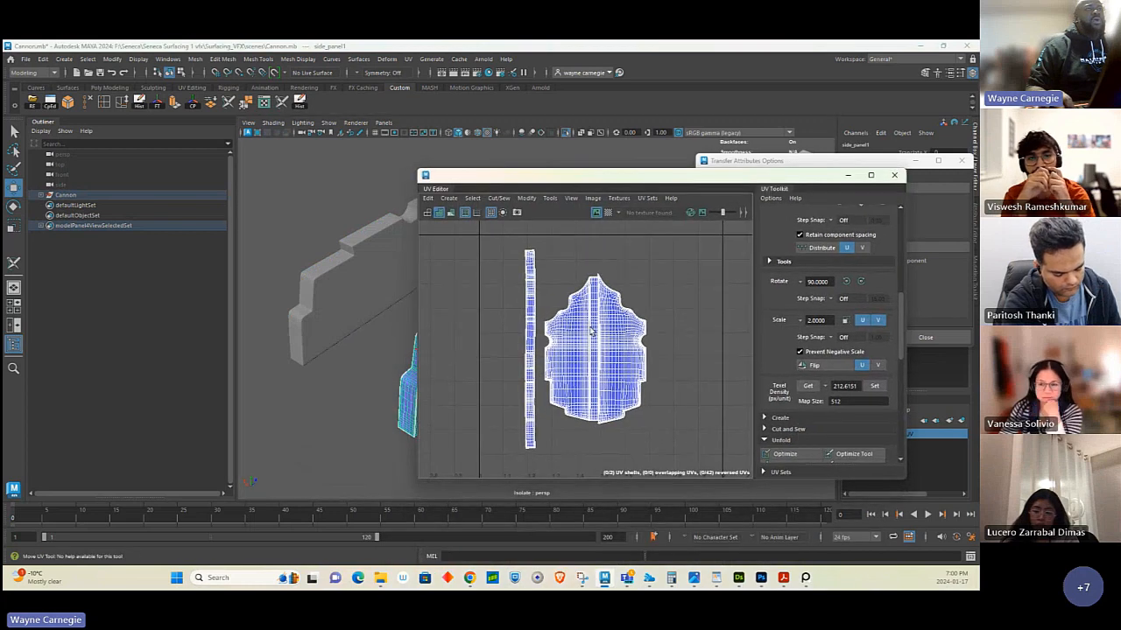
right_click_drag(532, 280, 569, 278)
left_click_drag(507, 234, 665, 491)
scroll(806, 432, "up", 1)
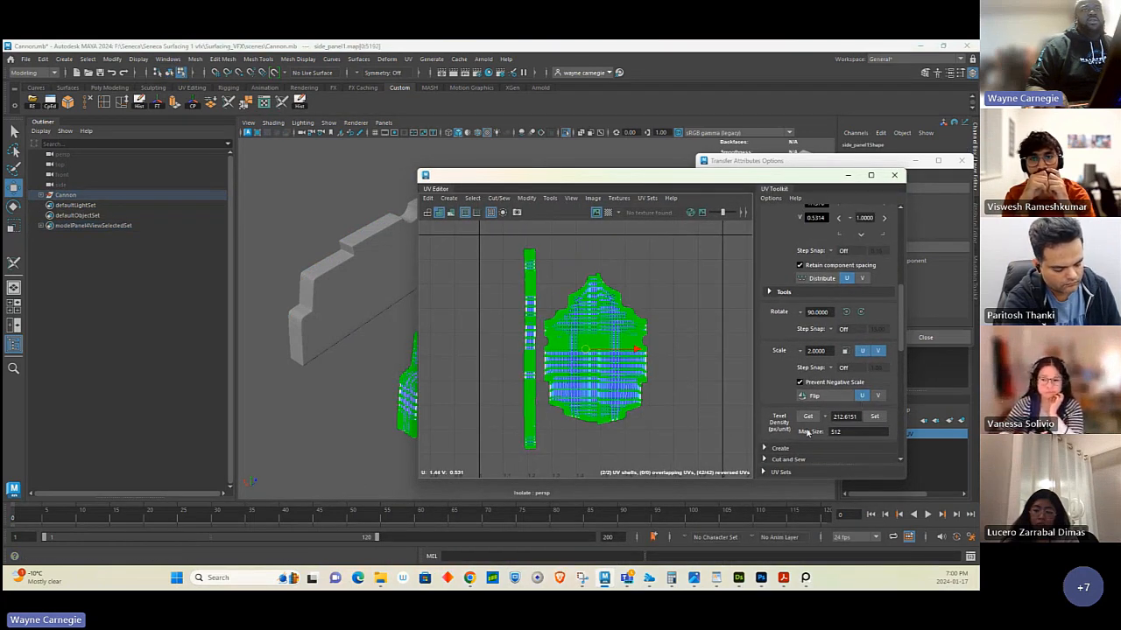
scroll(827, 308, "up", 4)
scroll(822, 393, "down", 3)
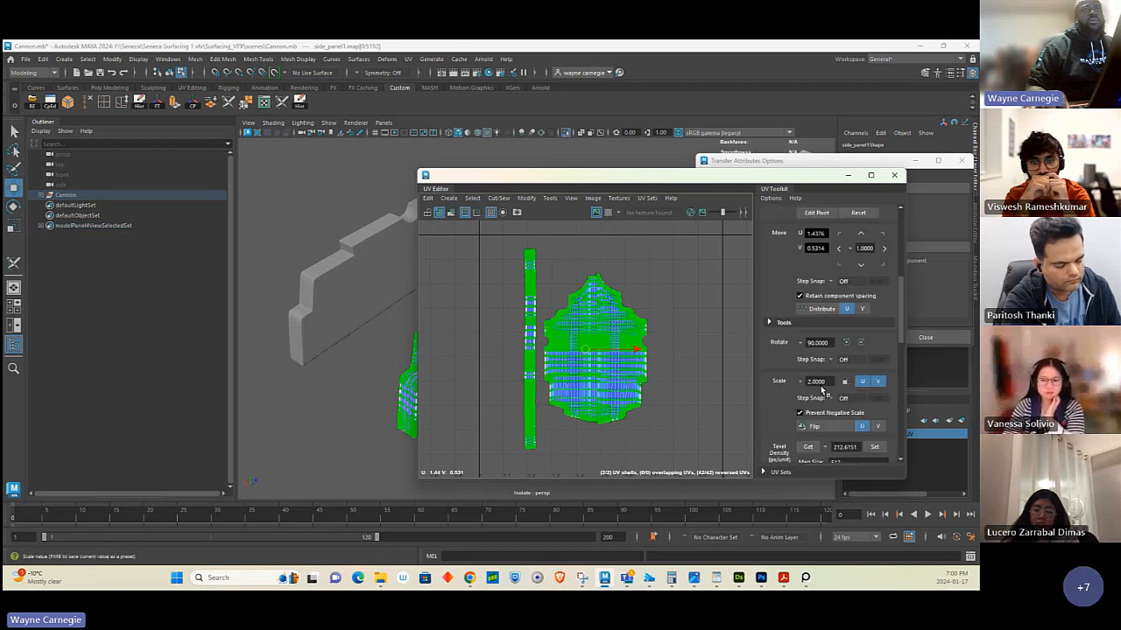
left_click(807, 446)
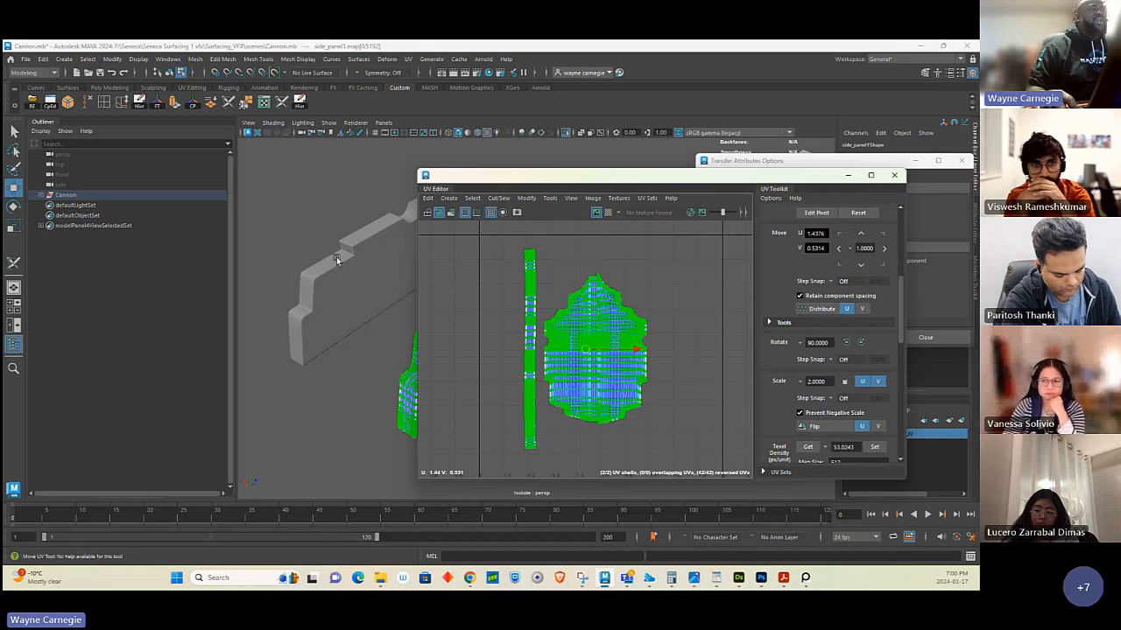
right_click_drag(343, 275, 409, 276)
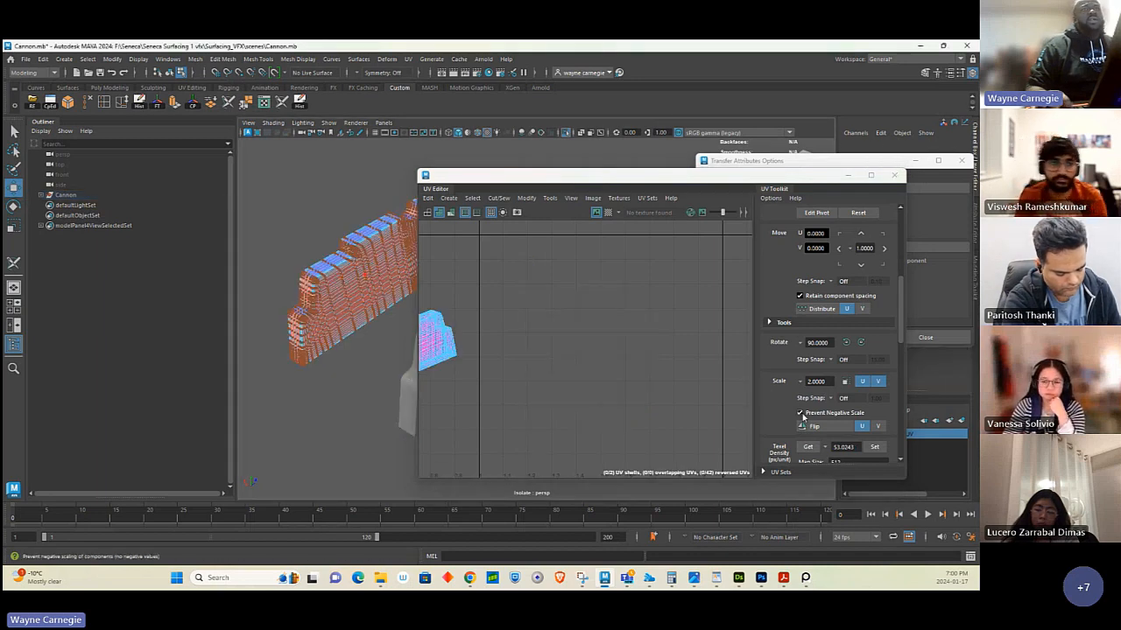
scroll(823, 367, "up", 2)
scroll(817, 260, "down", 3)
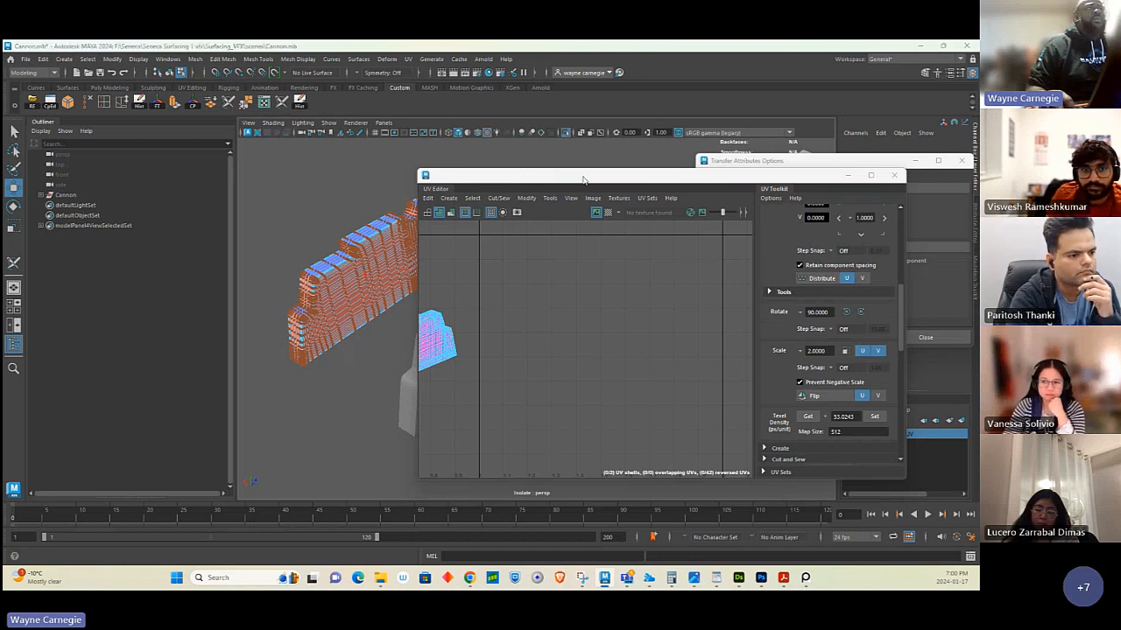
Show the whole cannon again and add the unwrapped side panel to the hidden Done_UV display layer.
left_click_drag(583, 186, 571, 427)
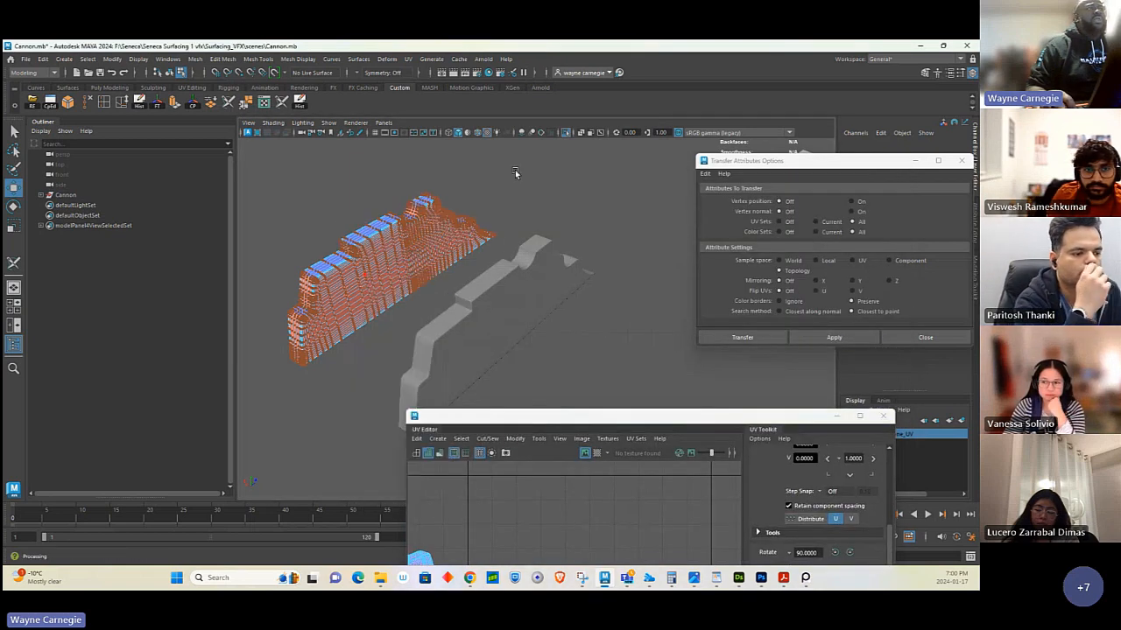
left_click(442, 239)
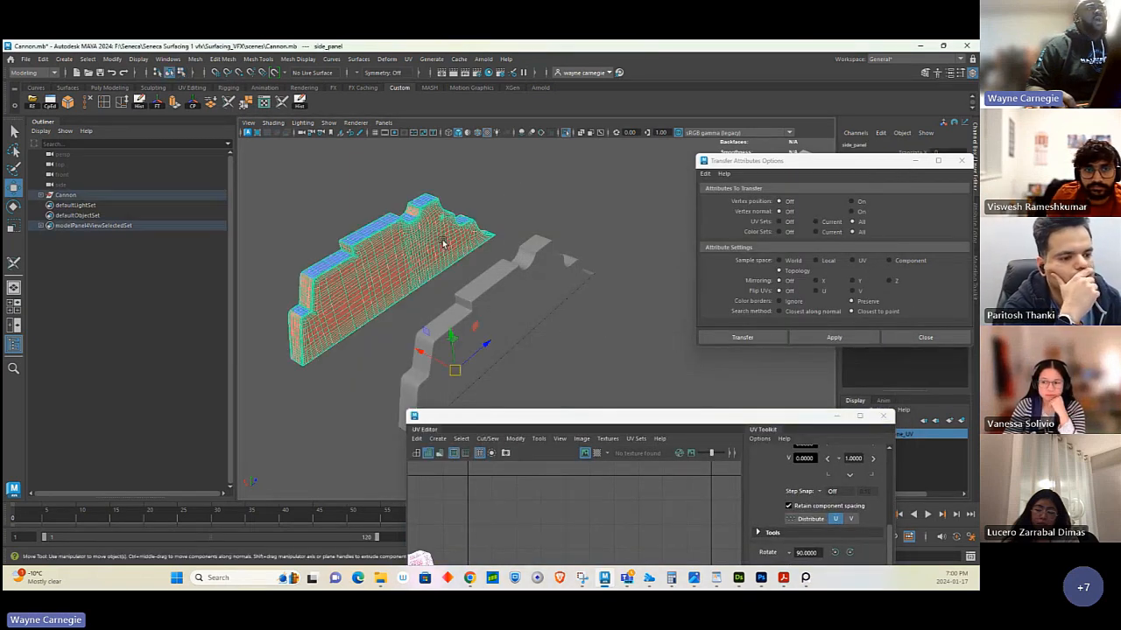
left_click(566, 134)
left_click(502, 324)
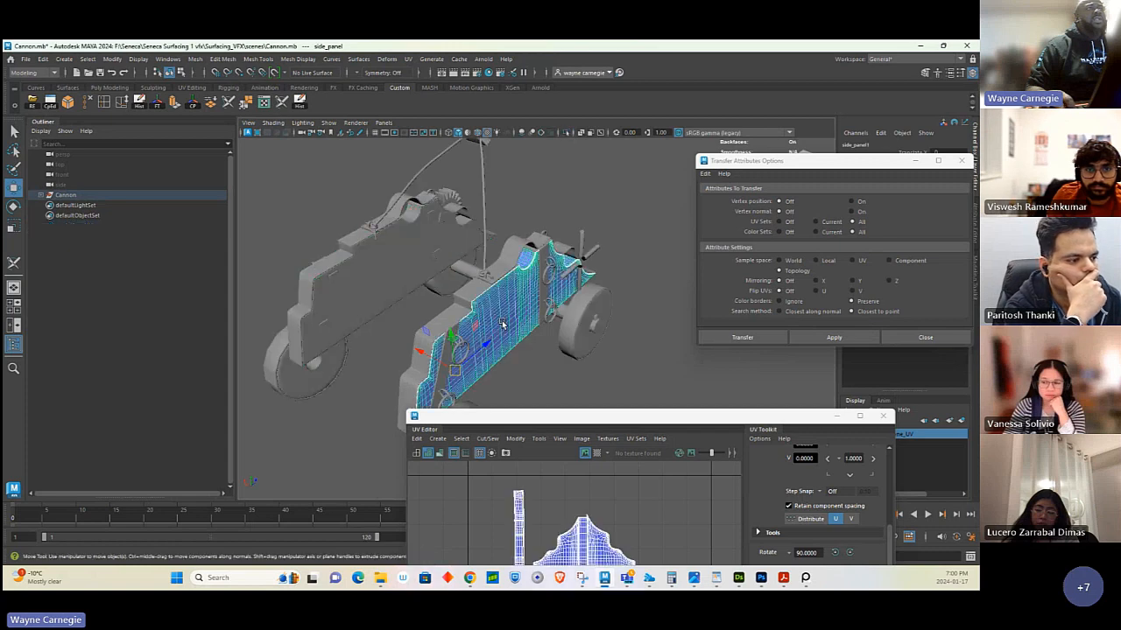
left_click_drag(805, 425, 719, 436)
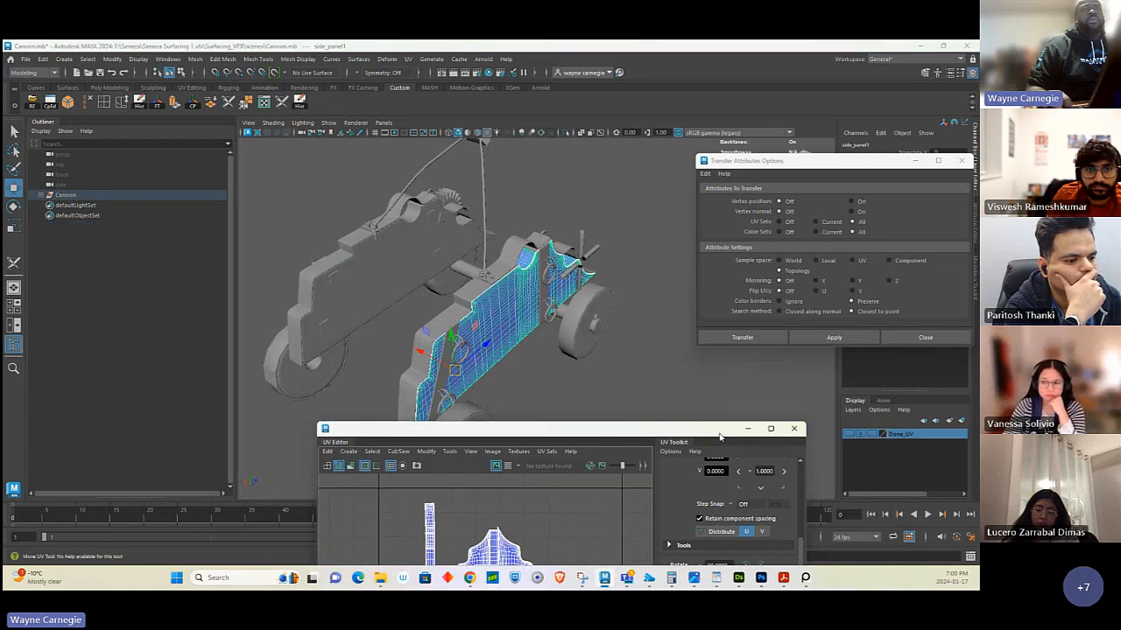
right_click(906, 435)
left_click(906, 456)
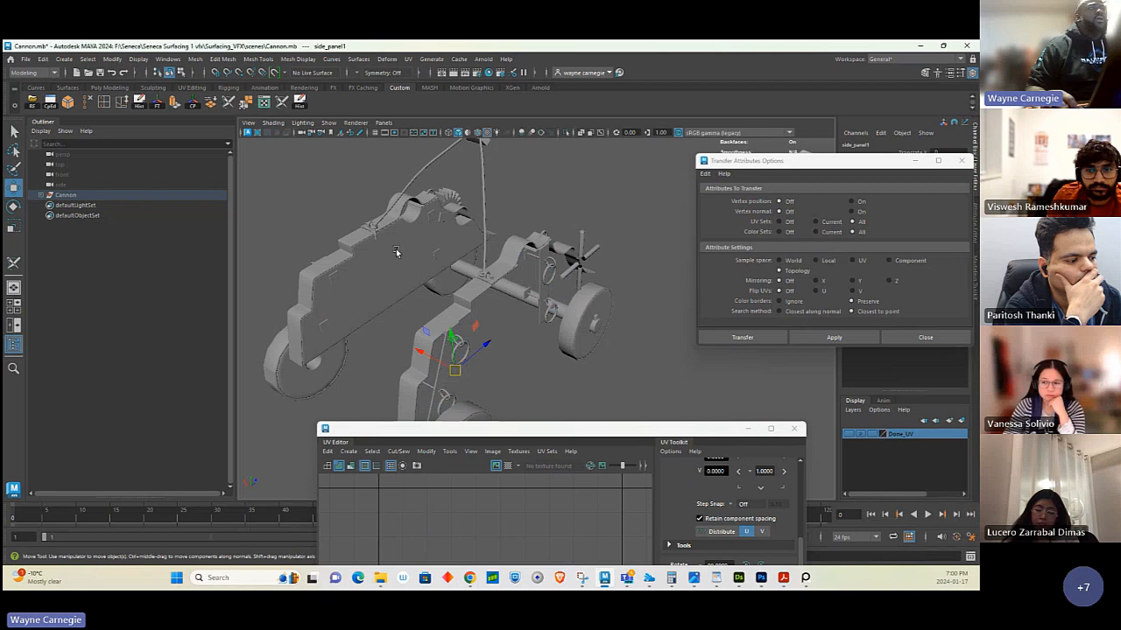
Isolate the remaining side panel that is not yet unwrapped and inspect its rim and faces.
left_click(439, 252)
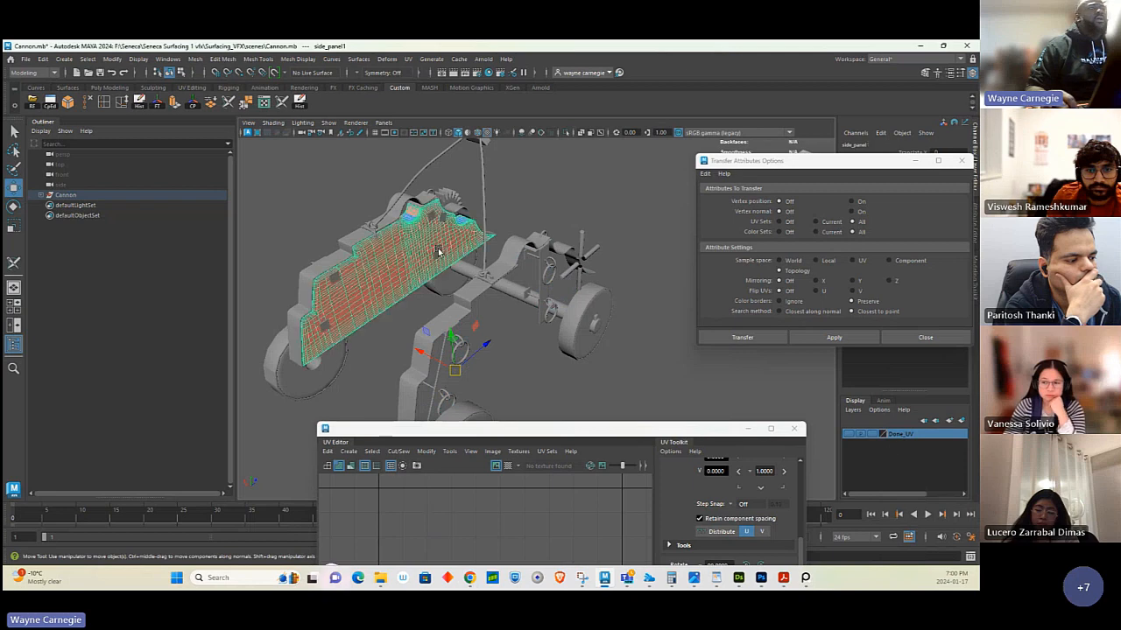
left_click(567, 133)
left_click_drag(541, 265, 569, 252, "alt")
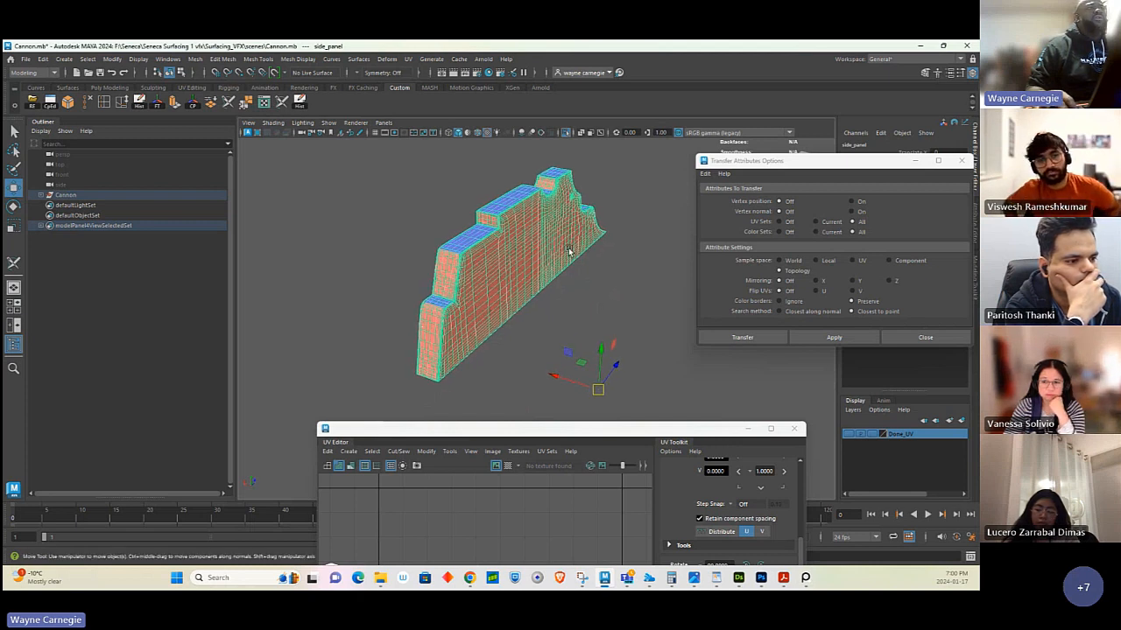
left_click_drag(537, 221, 564, 255, "alt")
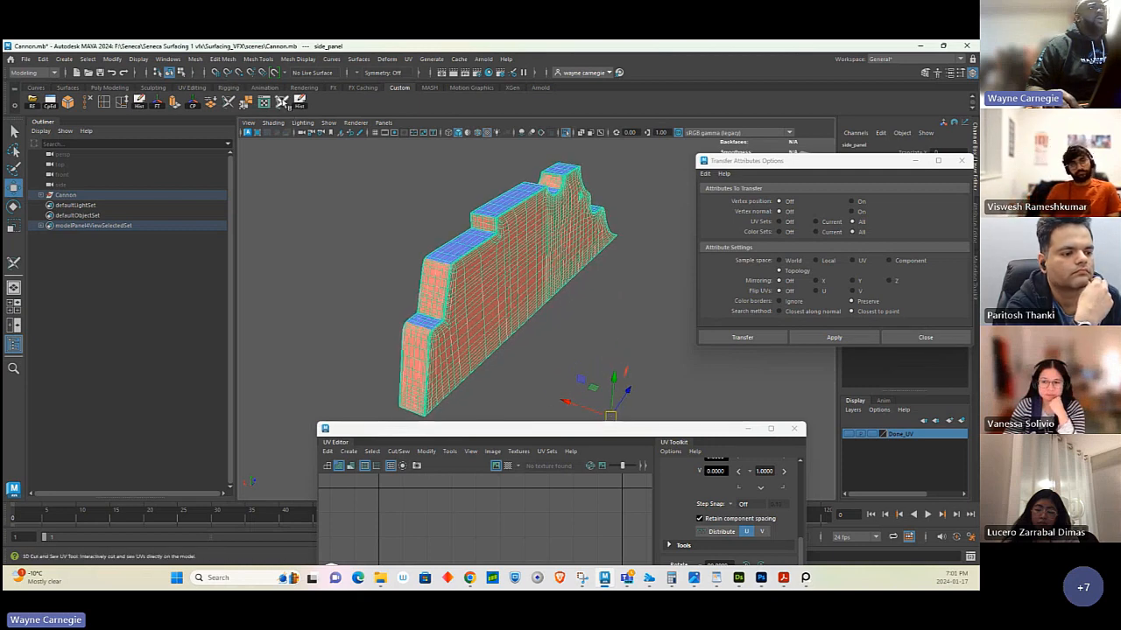
left_click(282, 102)
scroll(475, 250, "up", 4)
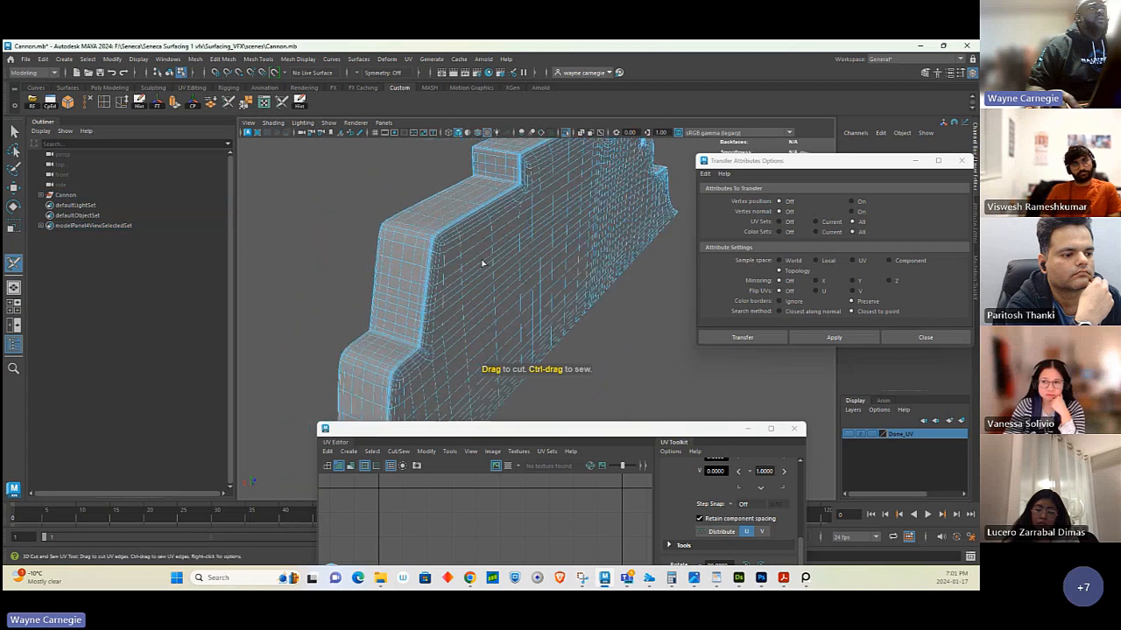
mouse_move(482, 262)
left_mouse_down("alt")
mouse_move(458, 230)
mouse_move(490, 253)
left_mouse_up("alt")
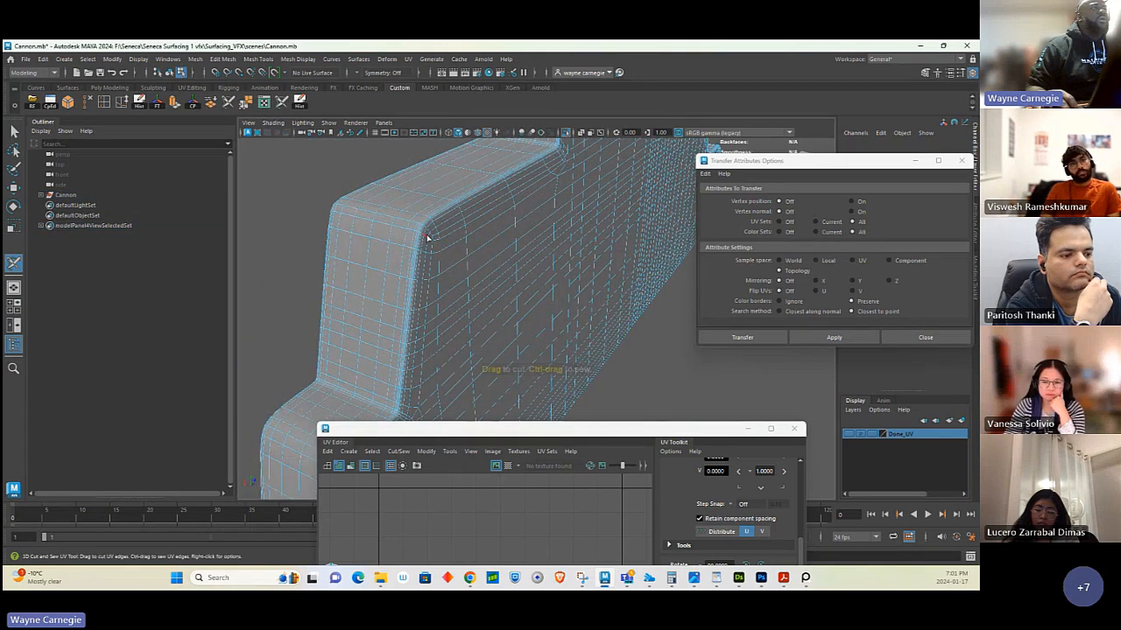
left_click(16, 133)
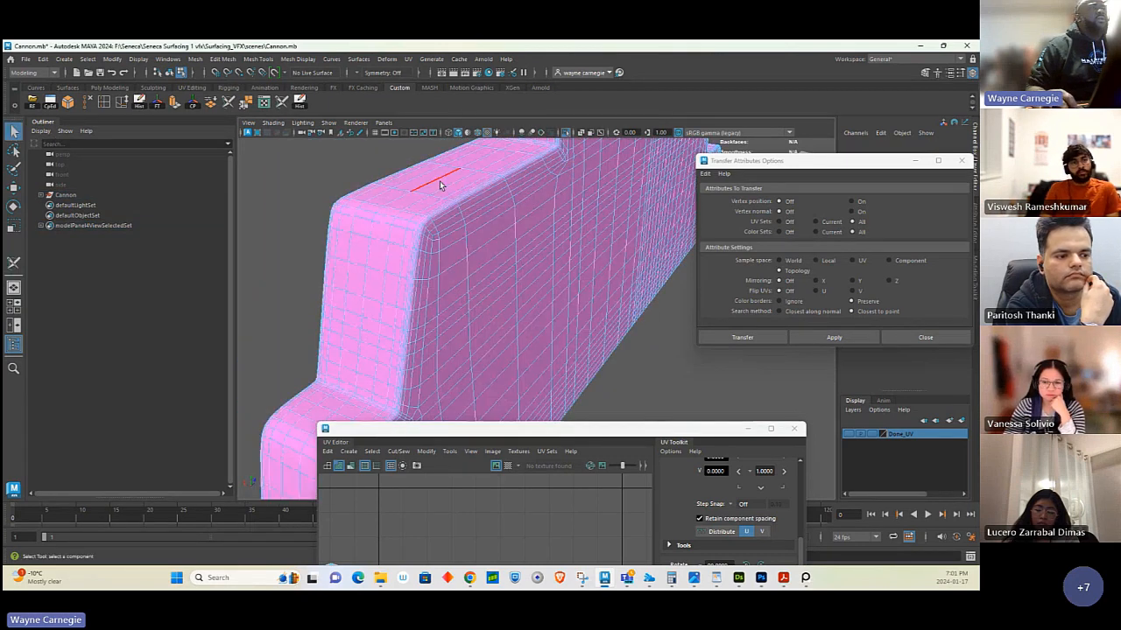
right_click_drag(440, 183, 490, 167)
key("f")
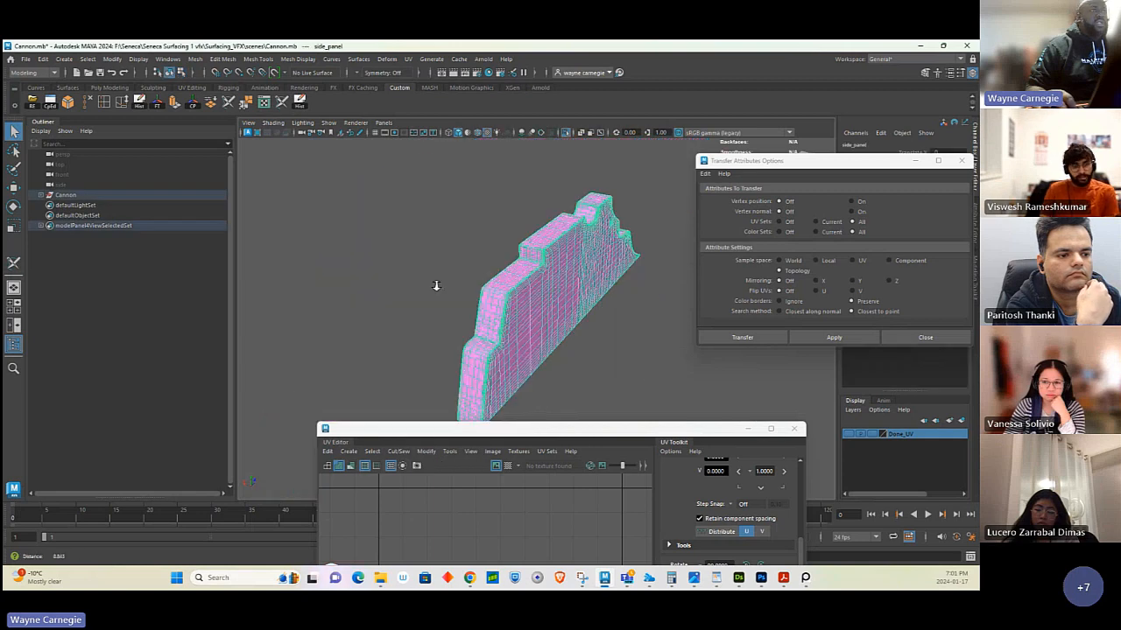
key("w")
left_click_drag(593, 409, 521, 382)
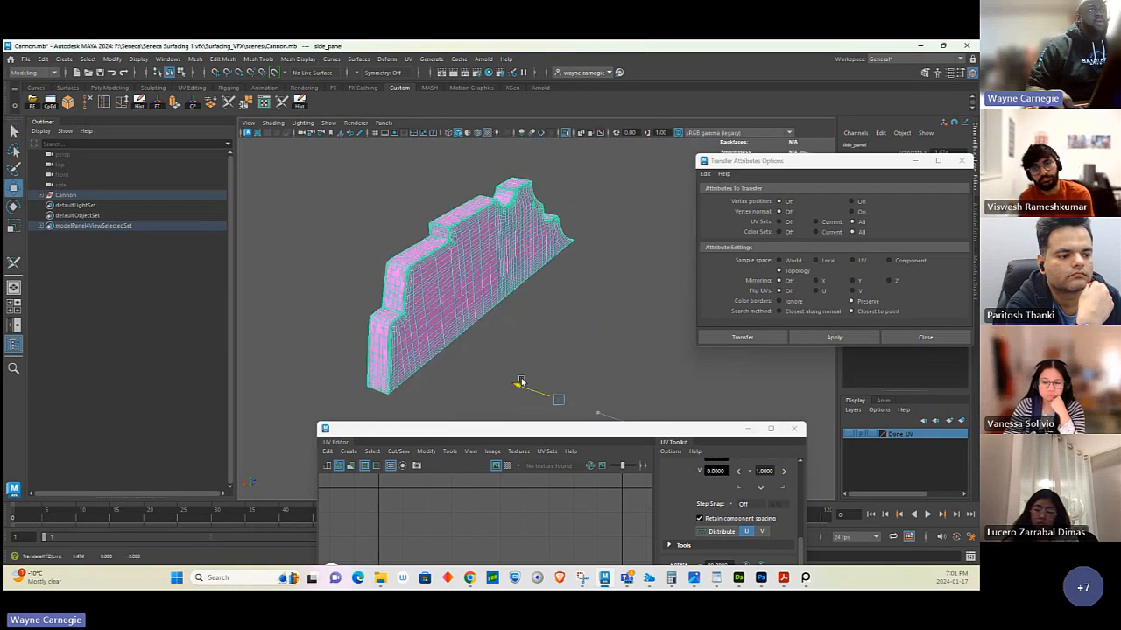
key("ctrl+z")
left_click(623, 313)
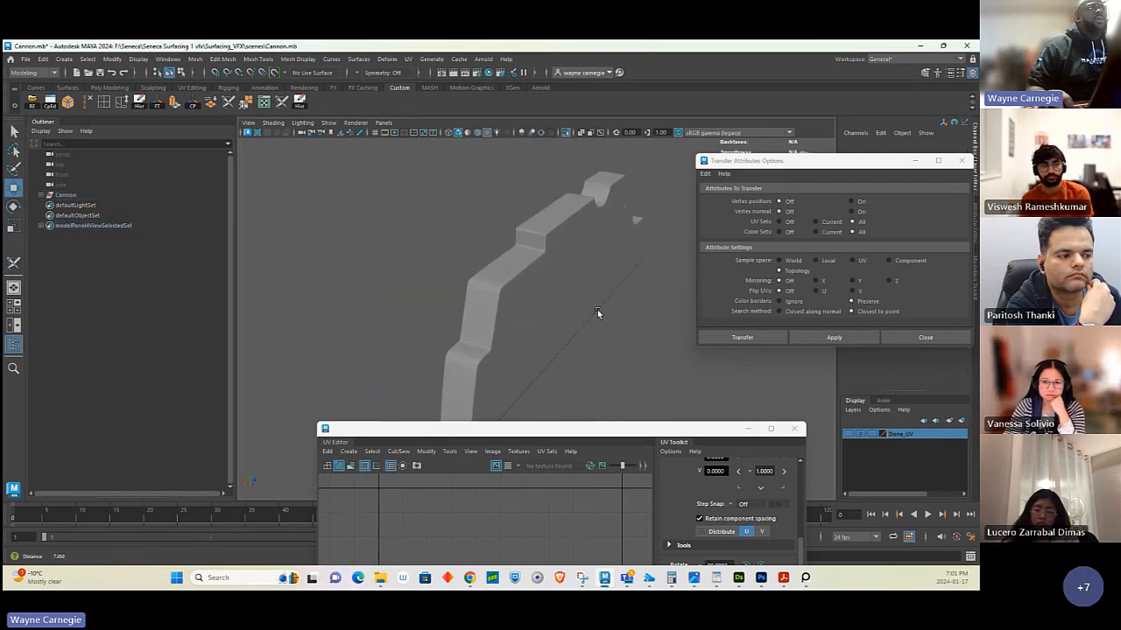
left_click(561, 298)
Cut the isolated panel's UVs along the edge loop between the rim and one broad face, using 3D Cut and Sew.
left_click(282, 103)
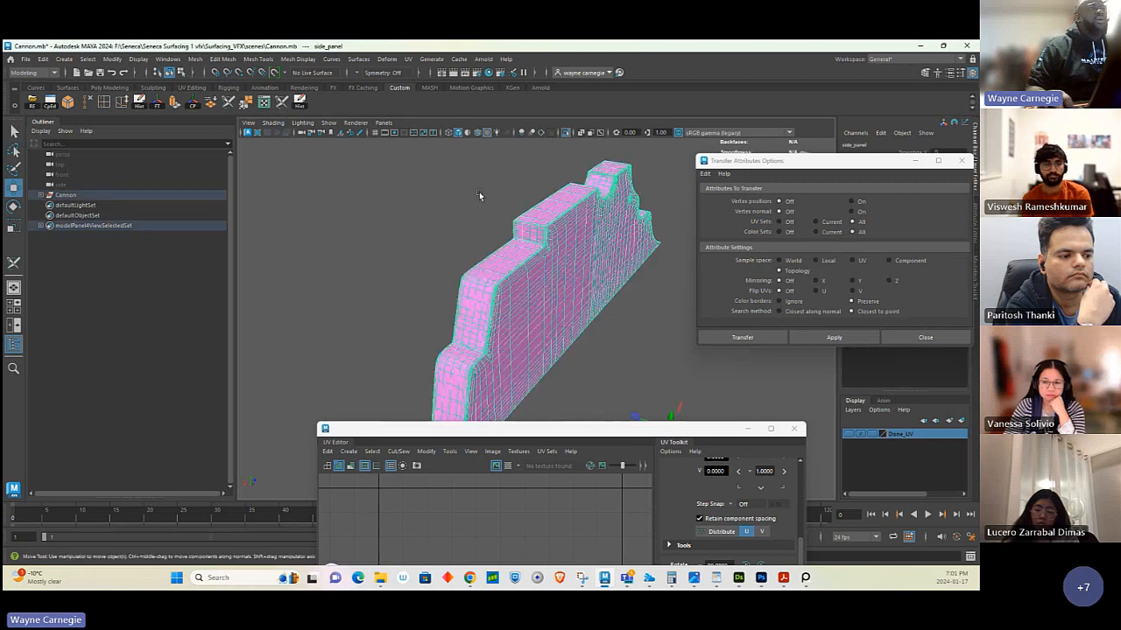
scroll(525, 285, "up", 7)
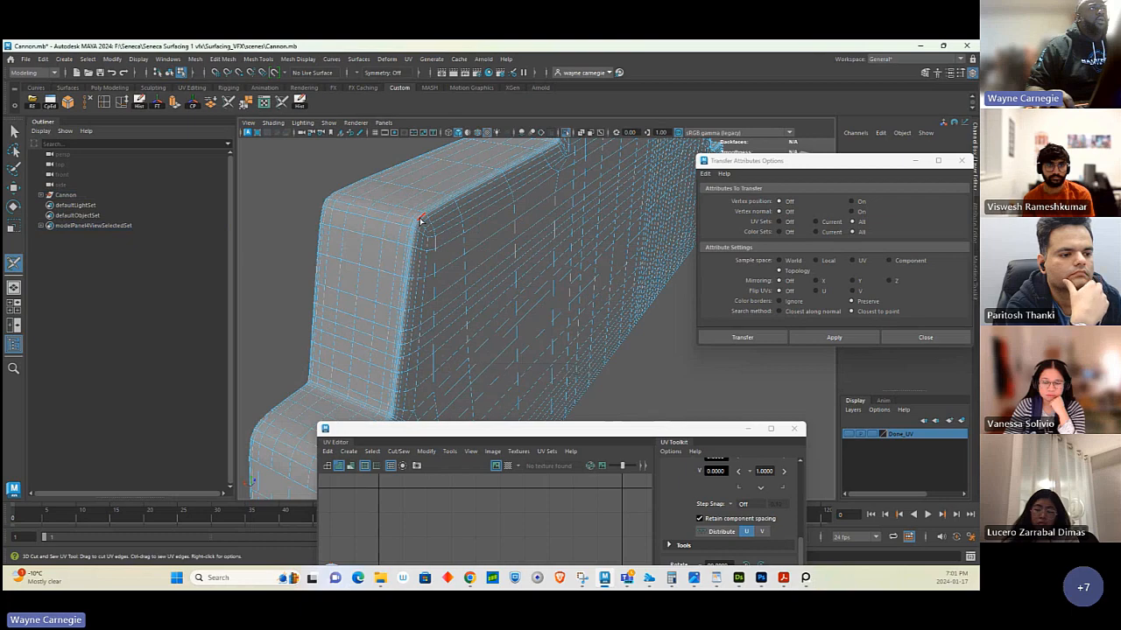
double_click(421, 220)
scroll(530, 238, "down", 7)
middle_click_drag(531, 227, 535, 233, "alt")
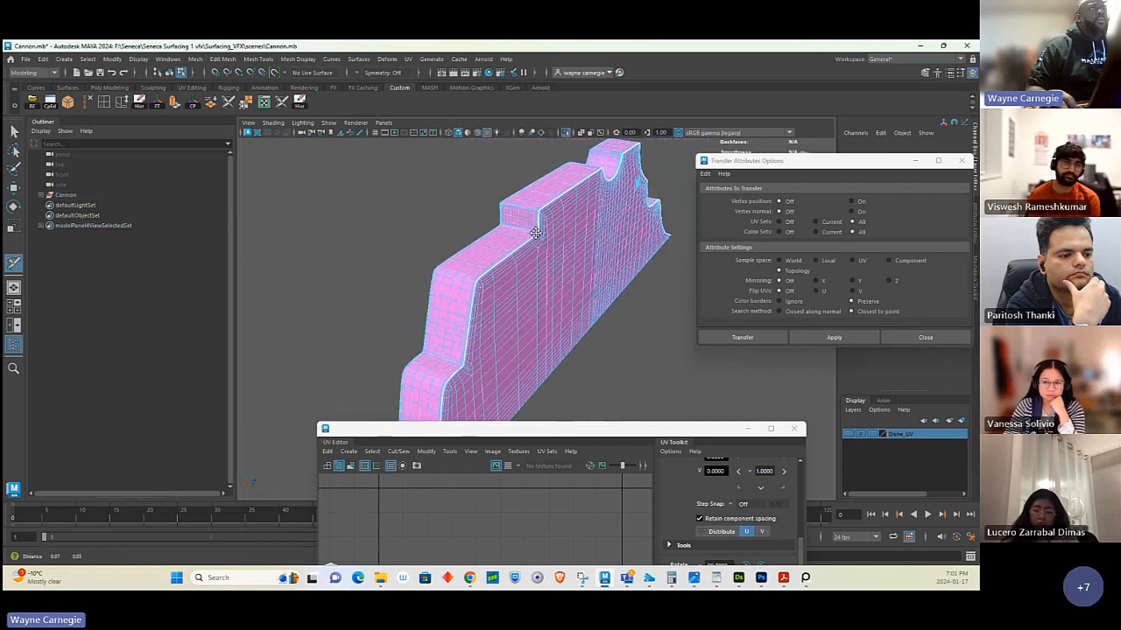
Cut the UVs along the matching edge loop on the panel's other broad face to separate the rim strip.
left_click_drag(535, 232, 577, 236, "alt")
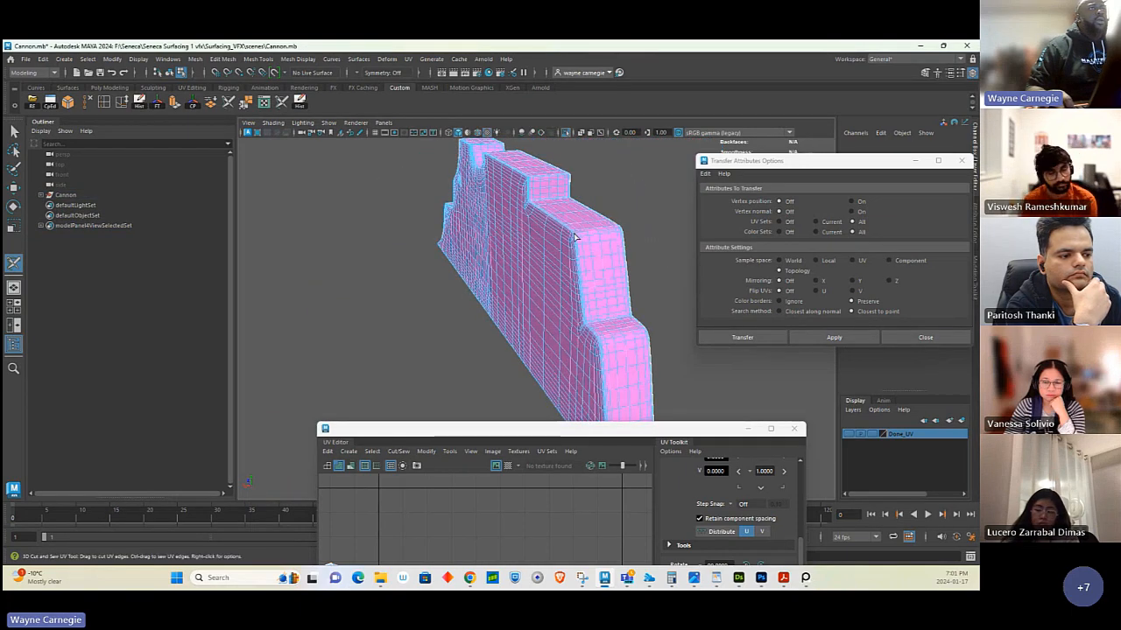
scroll(575, 236, "up", 5)
middle_click_drag(575, 235, 555, 207, "alt")
left_click_drag(555, 208, 523, 268, "alt")
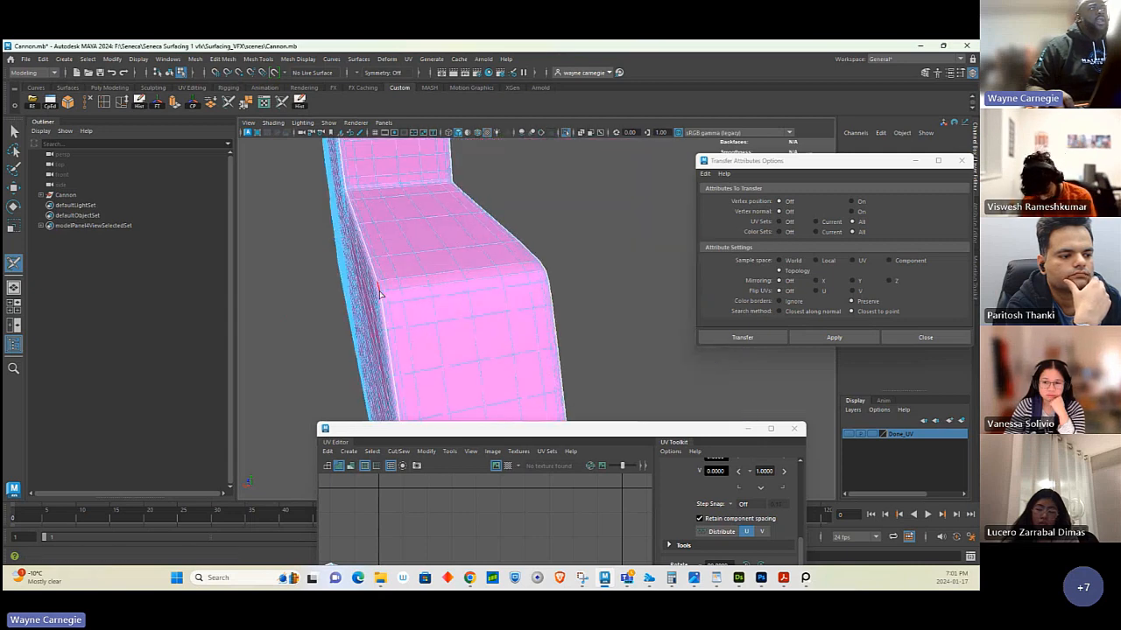
left_click_drag(378, 291, 454, 354, "alt")
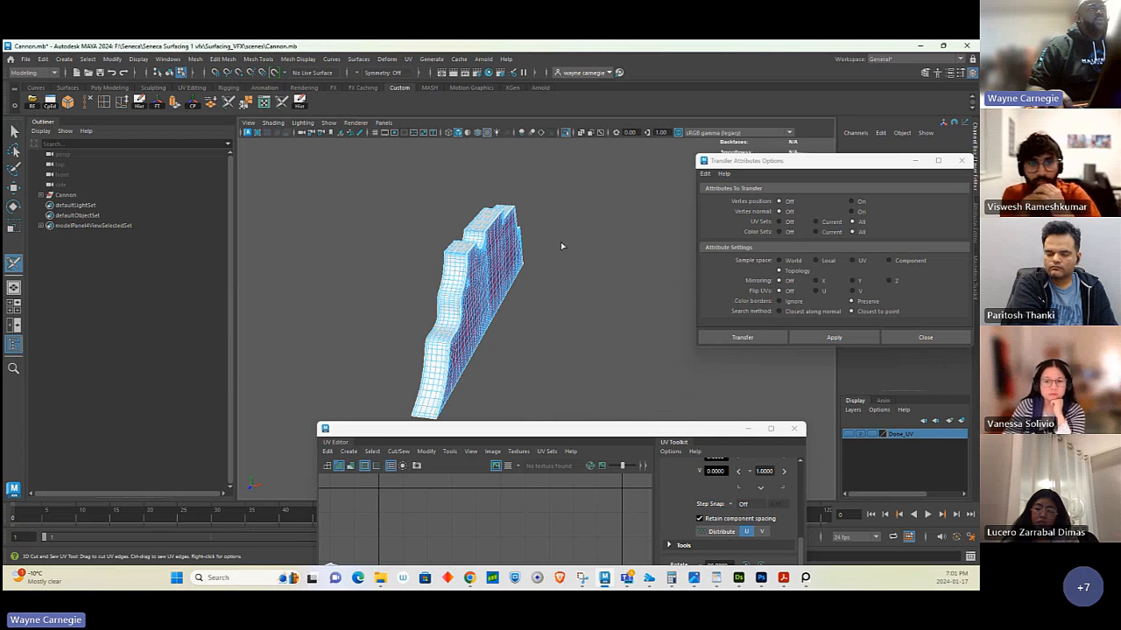
Select all UVs of the side panel in the UV Editor and unfold them.
mouse_move(483, 285)
left_mouse_down("alt")
mouse_move(471, 271)
mouse_move(593, 310)
mouse_move(590, 260)
mouse_move(486, 275)
left_mouse_up("alt")
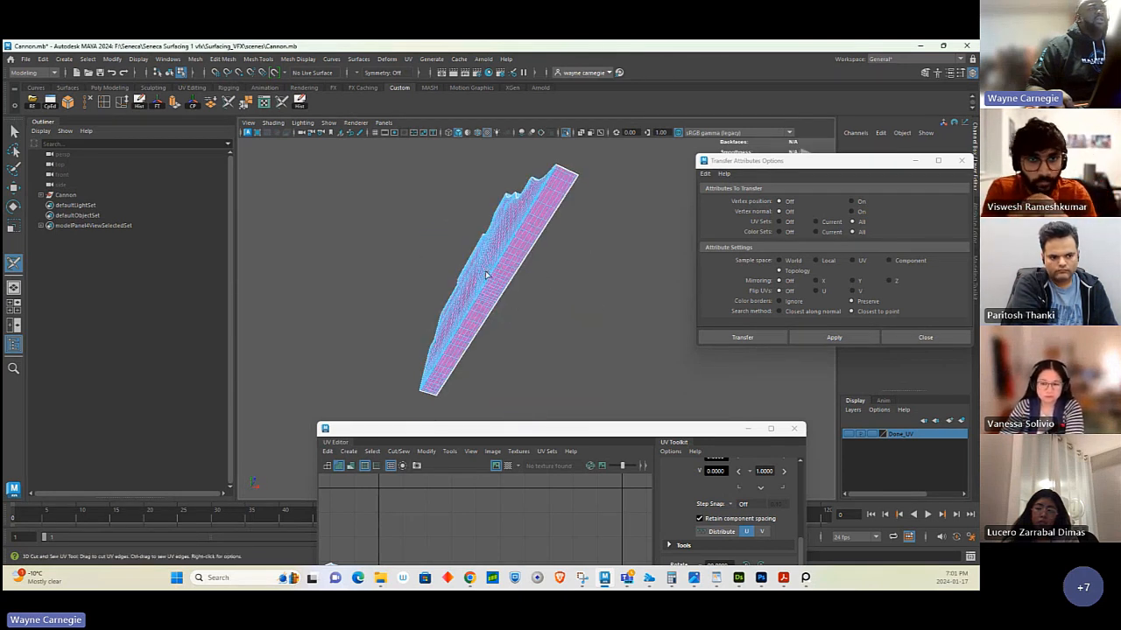
left_click(14, 130)
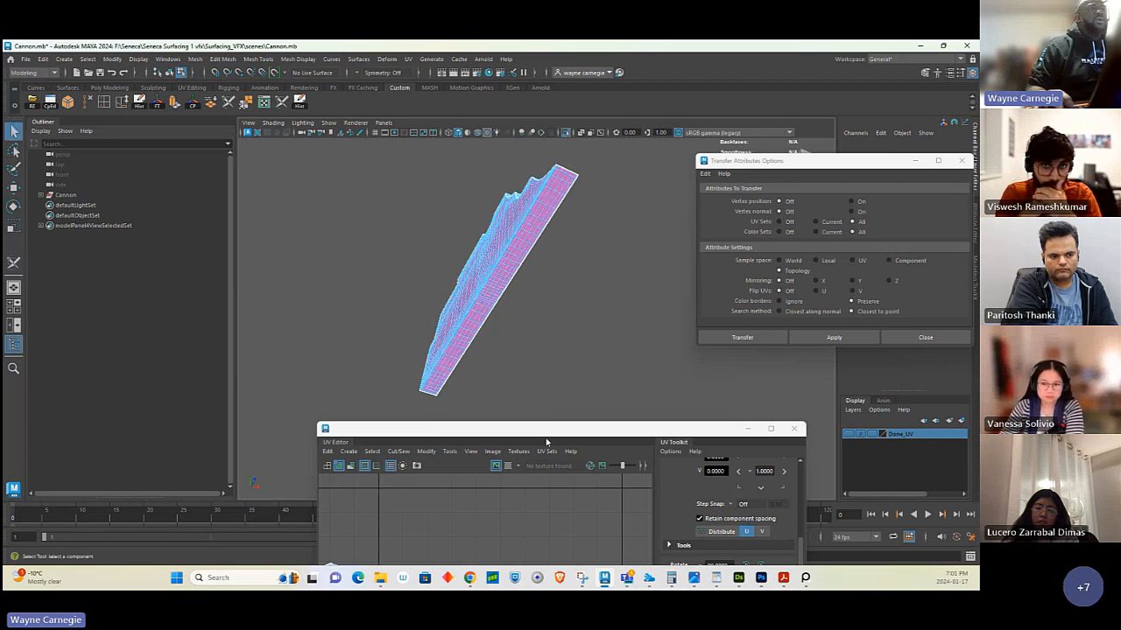
left_click_drag(543, 434, 533, 184)
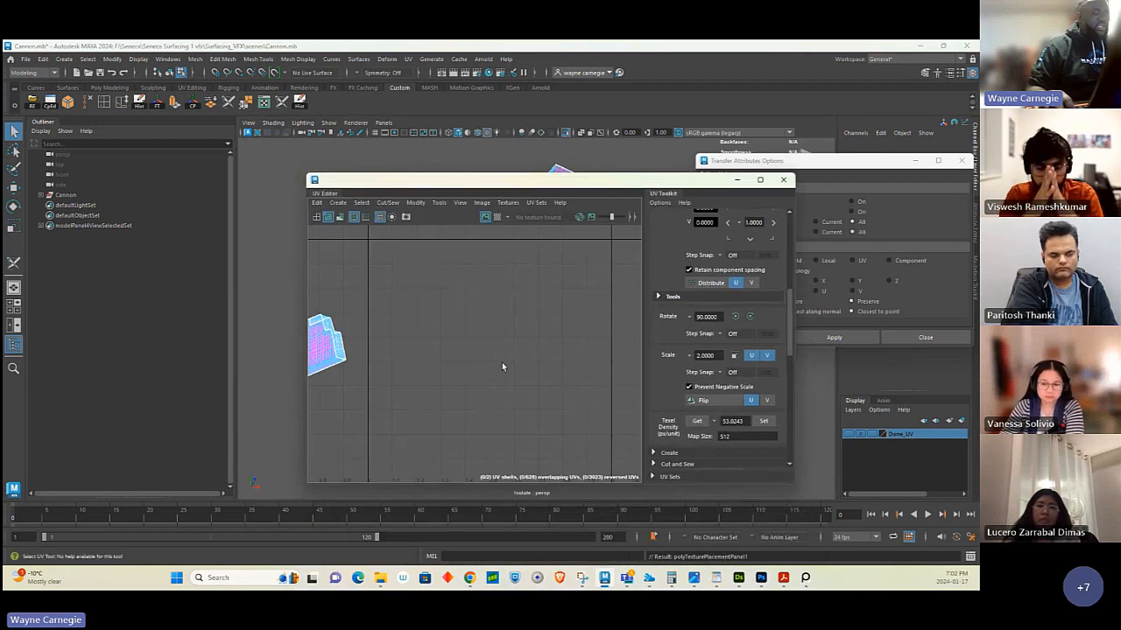
key("f")
right_click_drag(556, 378, 517, 338, "alt")
right_click_drag(439, 317, 512, 316)
left_click_drag(501, 343, 594, 448)
scroll(767, 358, "down", 7)
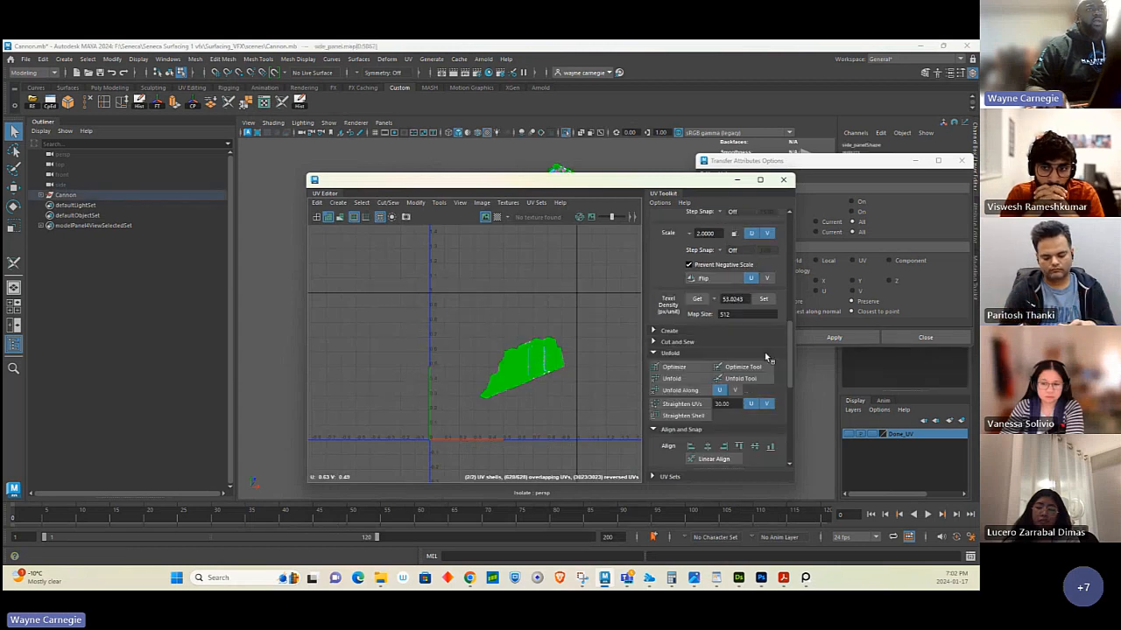
left_click(671, 287)
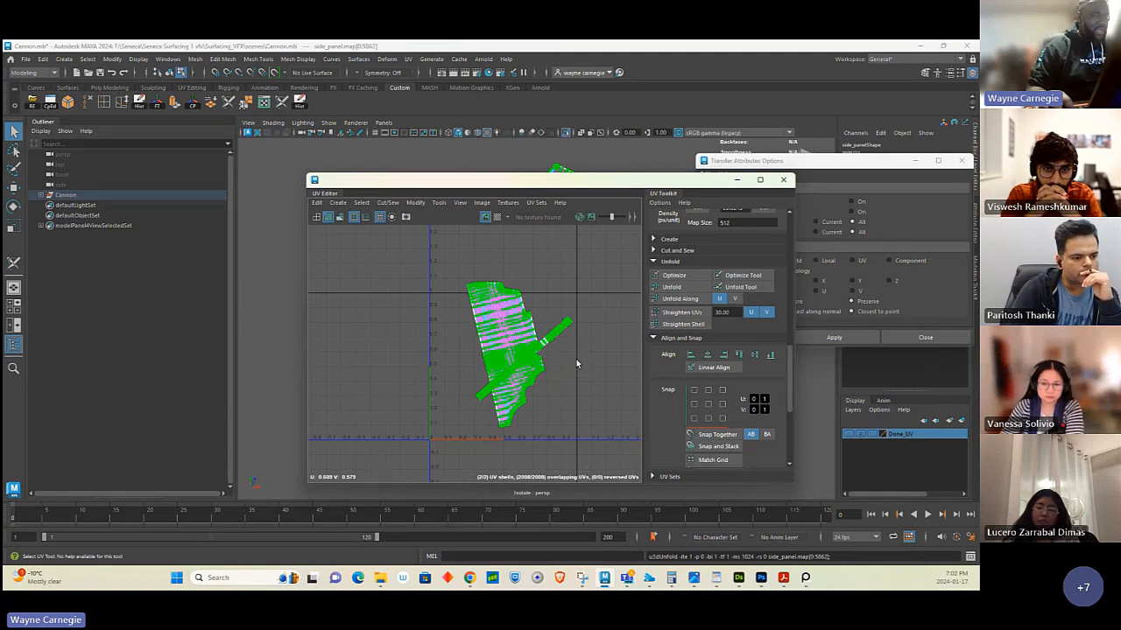
Orient the unfolded panel and rim shells to the UV axes, and rotate both by 90 degrees.
scroll(738, 393, "down", 3)
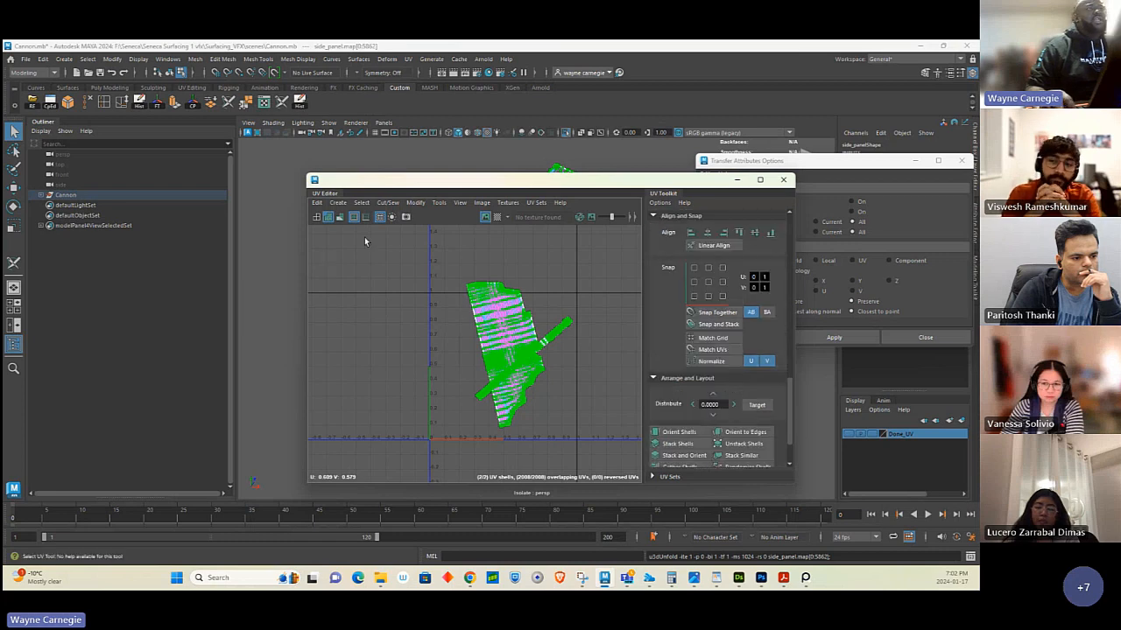
left_click(327, 218)
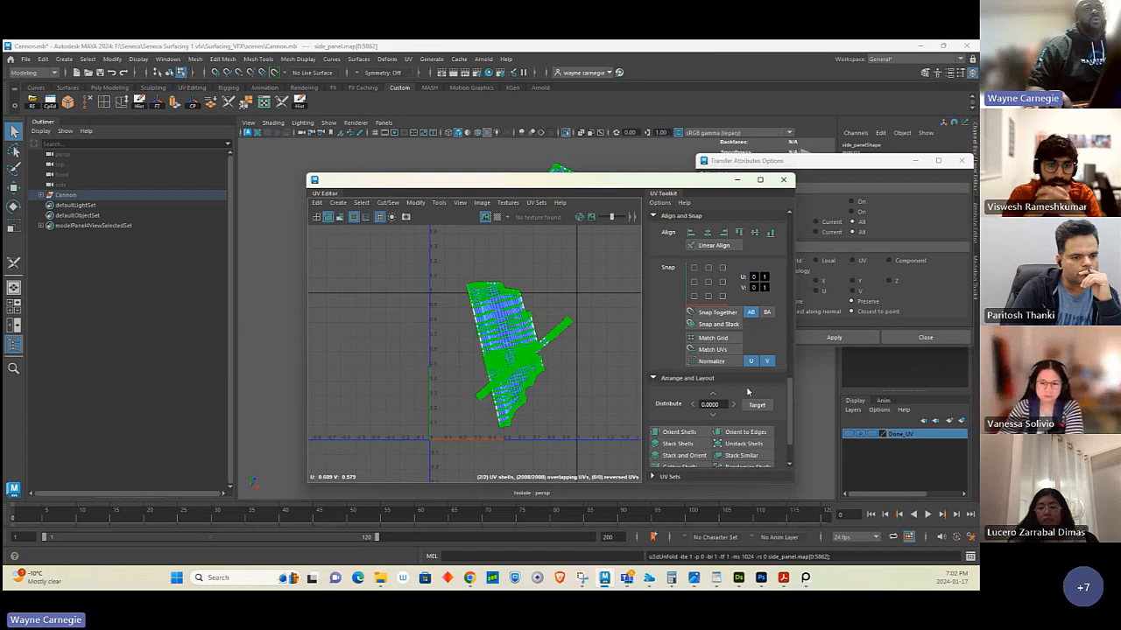
scroll(747, 398, "down", 2)
scroll(747, 398, "up", 1)
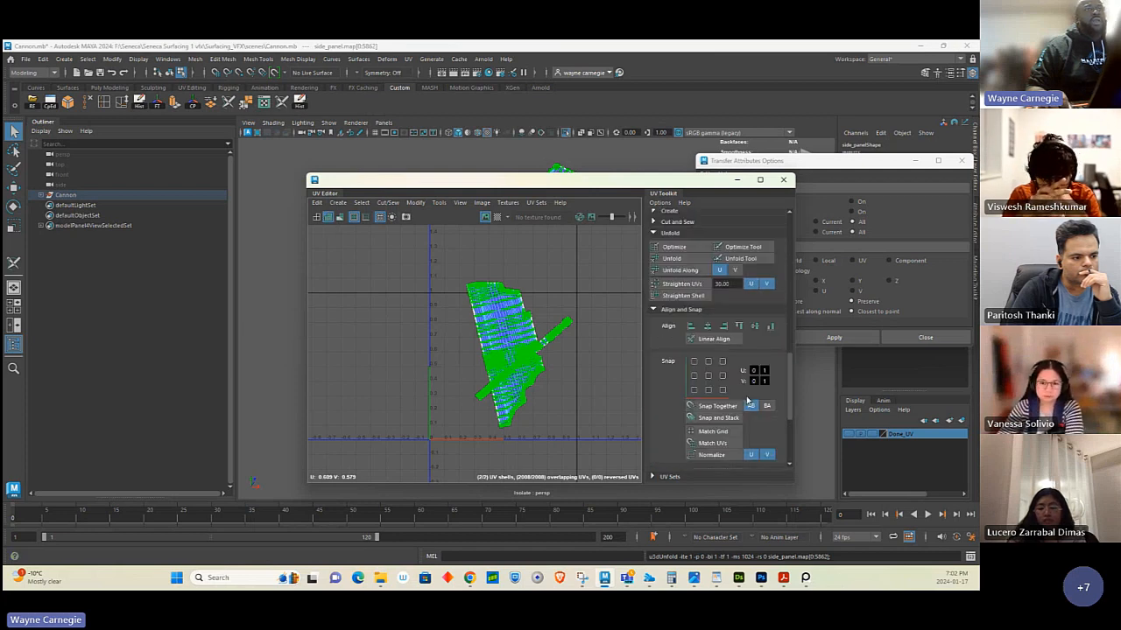
left_click(688, 405)
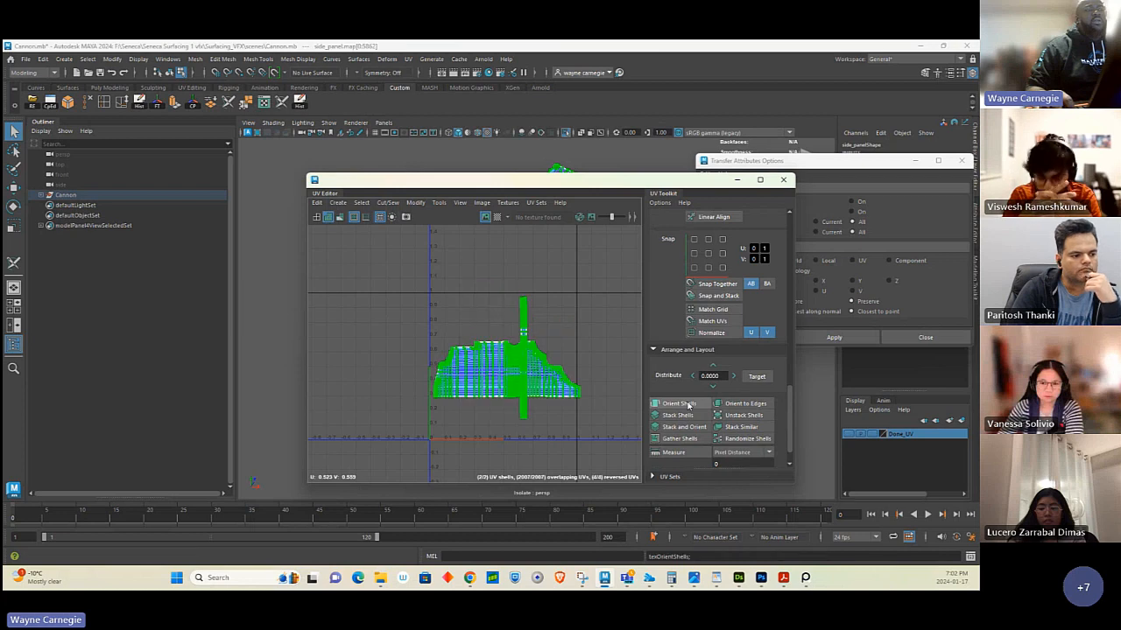
scroll(747, 306, "up", 5)
scroll(746, 306, "up", 5)
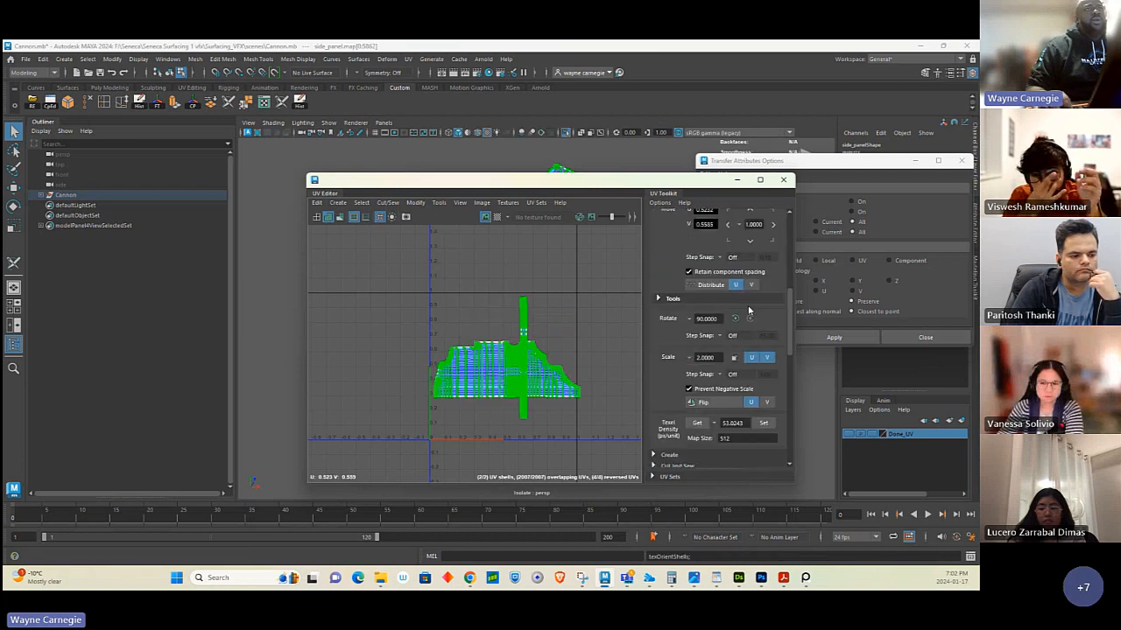
left_click(735, 318)
left_click(572, 373)
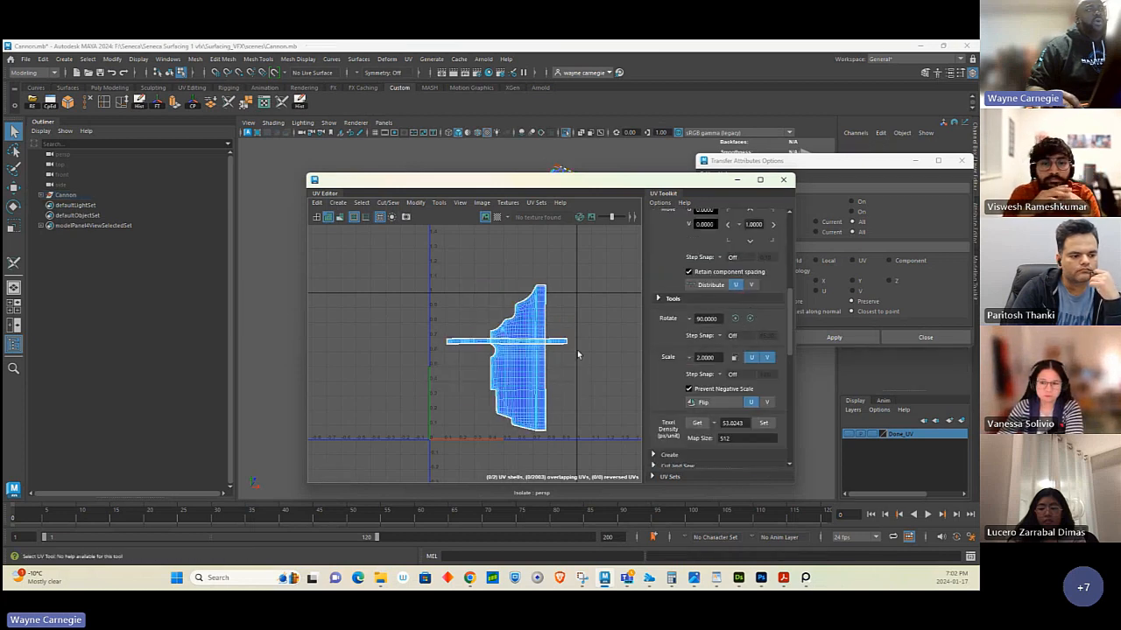
Move the narrow rim strip shell clear of the large panel shell and rotate it 90 degrees.
middle_click_drag(575, 353, 508, 343, "alt")
right_click_drag(502, 343, 528, 341)
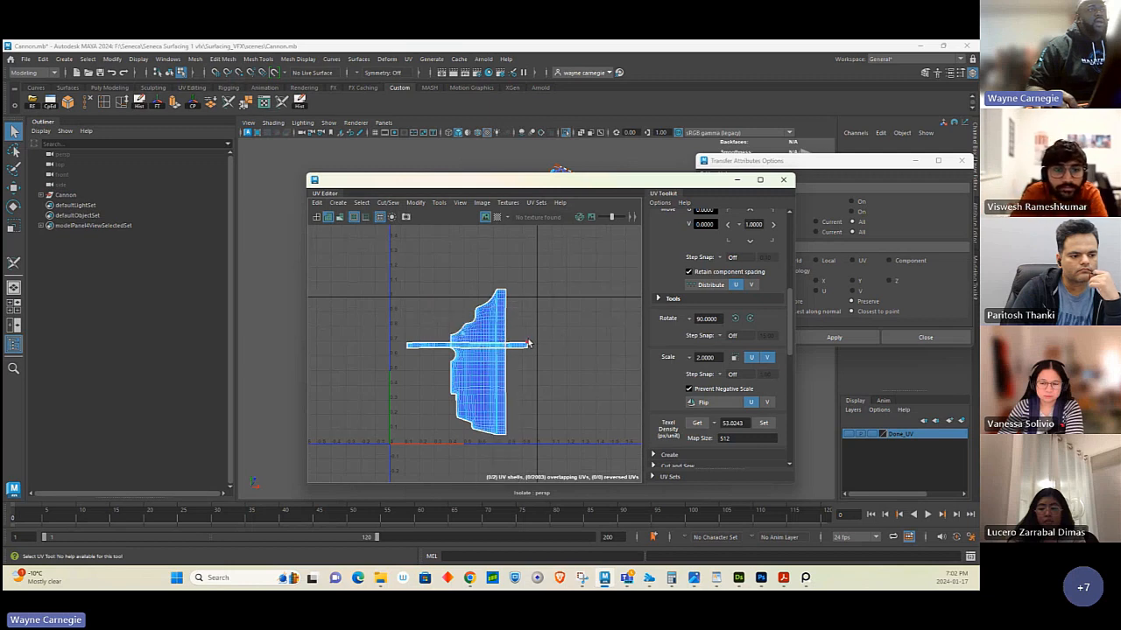
left_click_drag(516, 331, 534, 369)
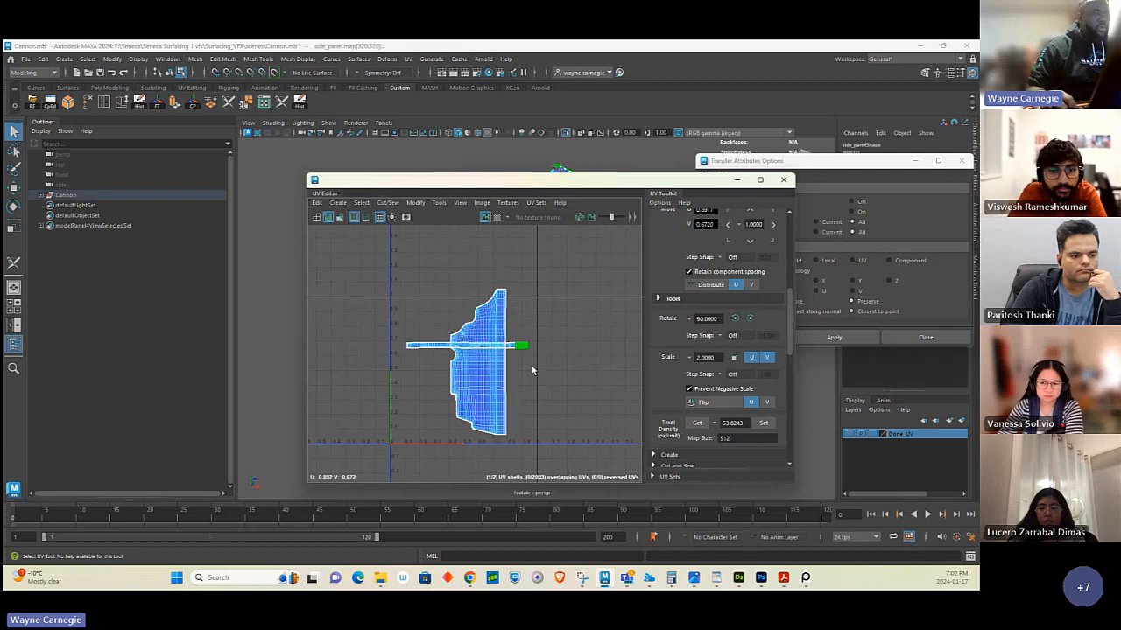
right_click_drag(532, 369, 564, 381)
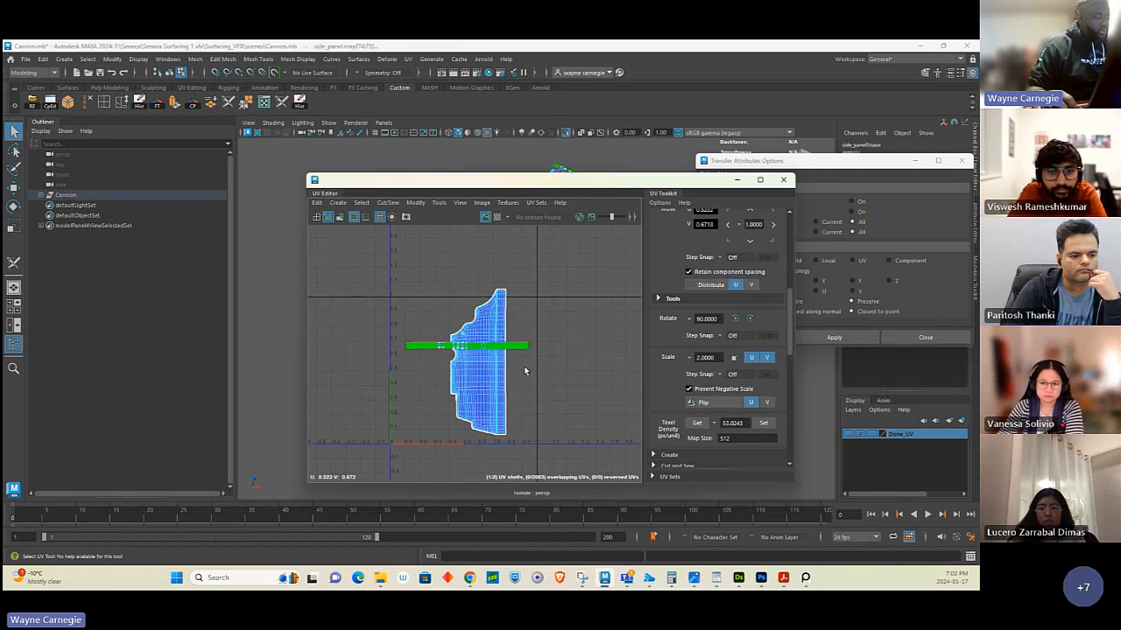
key("w")
left_click_drag(471, 347, 589, 360)
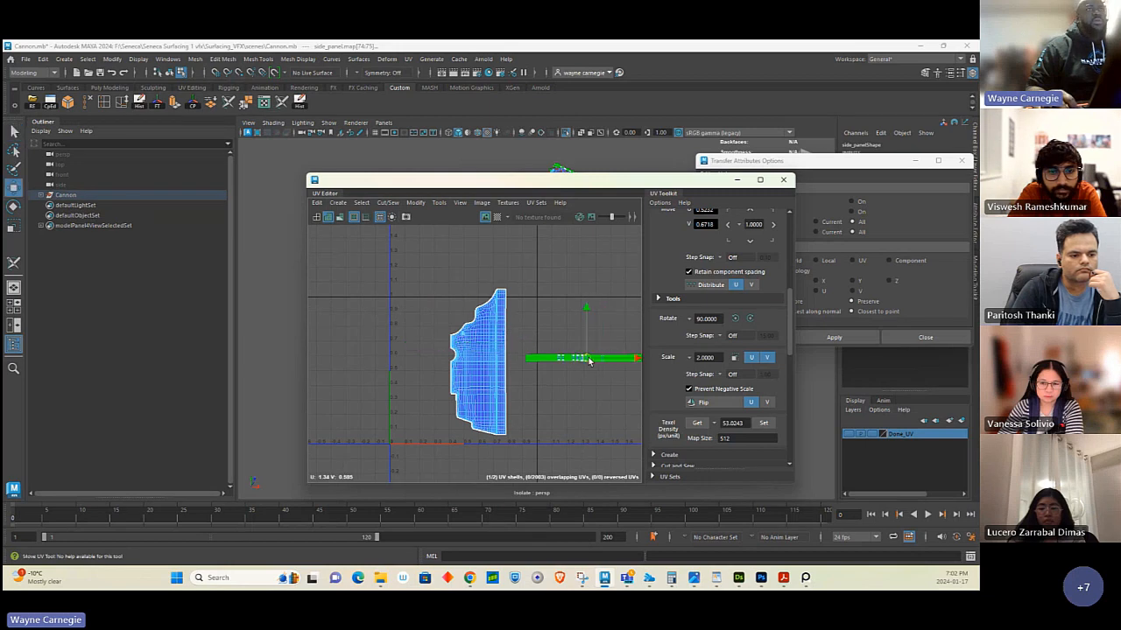
left_click(737, 322)
Select the large panel UV shell and examine which faces of the model it covers.
scroll(544, 254, "up", 6)
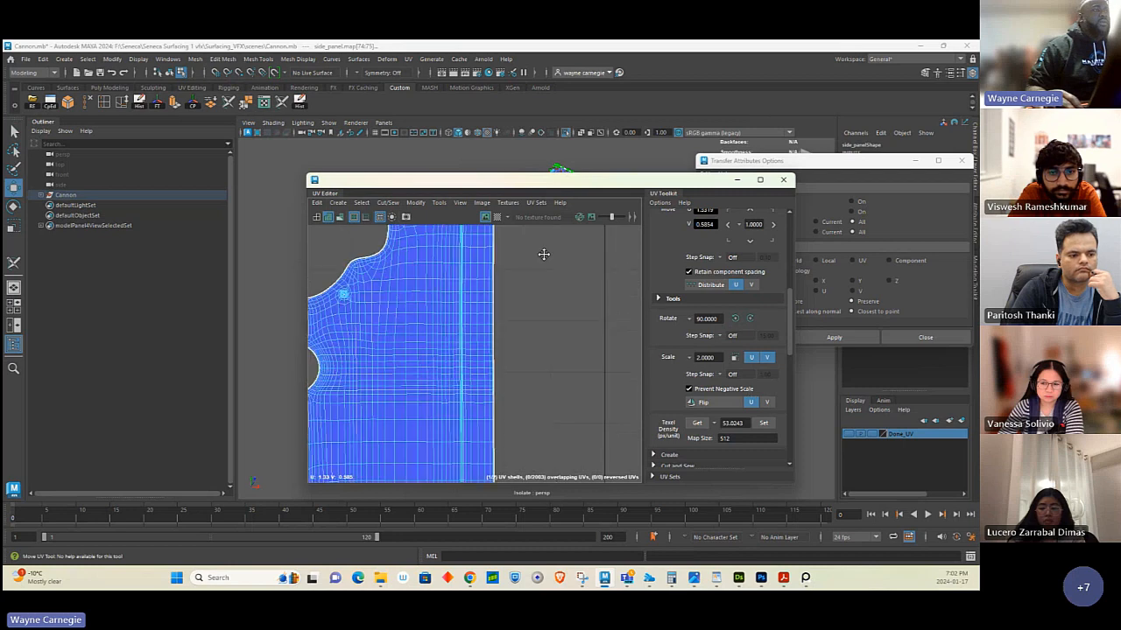
middle_click_drag(544, 254, 555, 242, "alt")
right_click_drag(554, 241, 284, 280, "alt")
middle_click_drag(539, 340, 543, 365, "alt")
right_click_drag(578, 366, 644, 368, "alt")
middle_click_drag(528, 329, 525, 373, "alt")
right_click_drag(575, 377, 452, 338, "alt")
middle_click_drag(572, 292, 496, 303, "alt")
right_click_drag(491, 306, 385, 307, "alt")
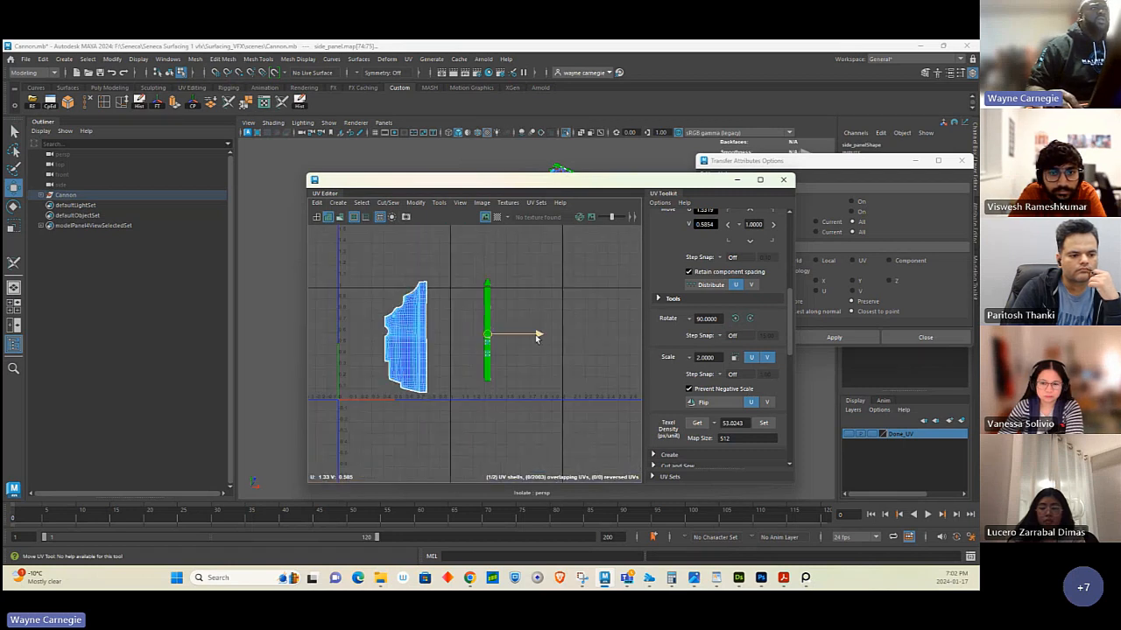
right_click_drag(553, 340, 462, 317, "alt")
middle_click_drag(516, 307, 515, 338, "alt")
right_click_drag(516, 338, 515, 369)
left_click(514, 372)
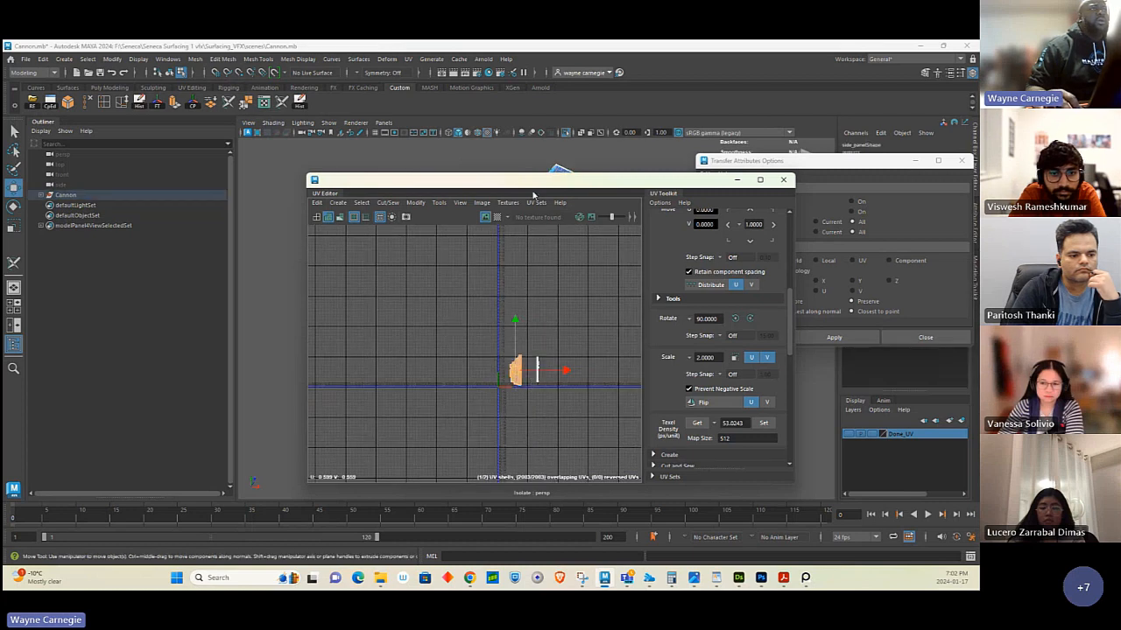
left_click_drag(537, 182, 559, 316)
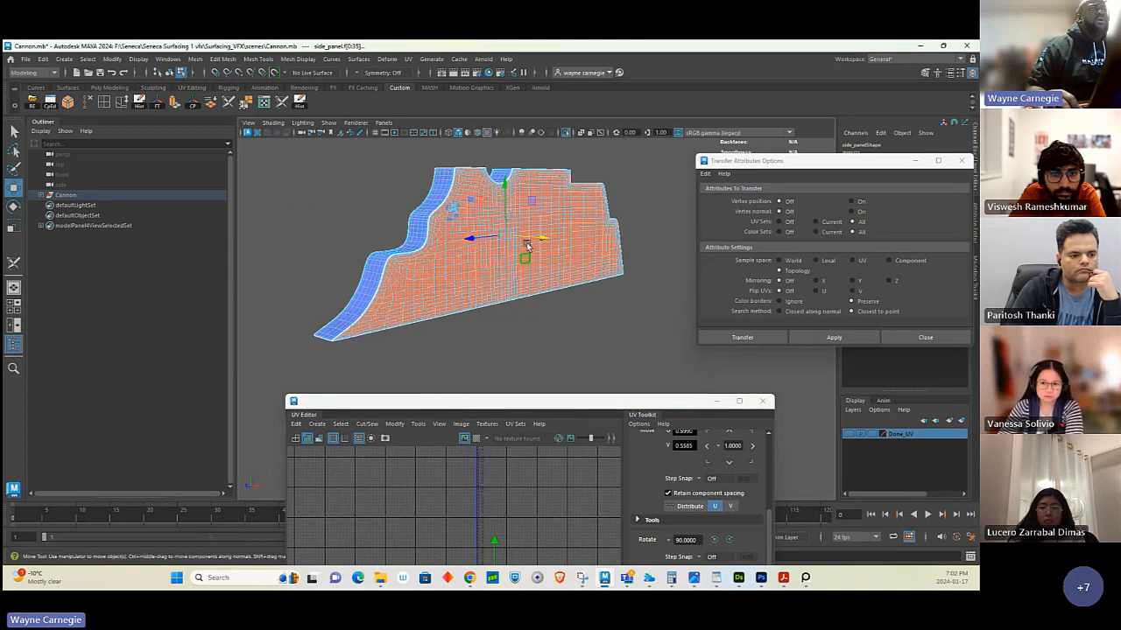
Pick a face on the panel's broad side and locate it in the UV layout.
right_click_drag(527, 246, 537, 228)
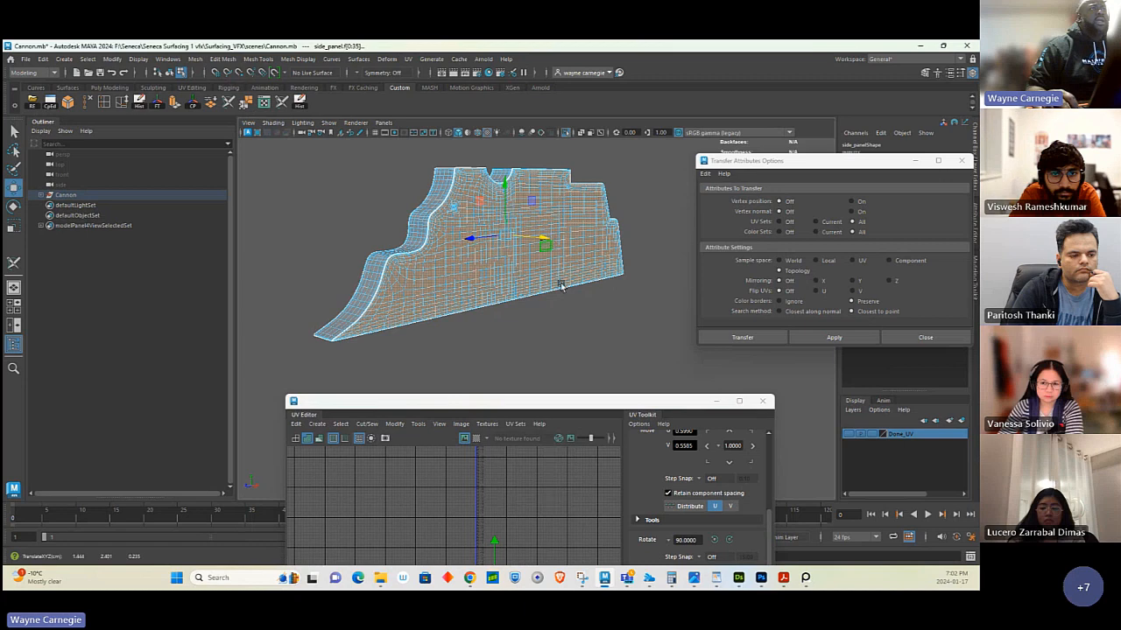
left_click(14, 131)
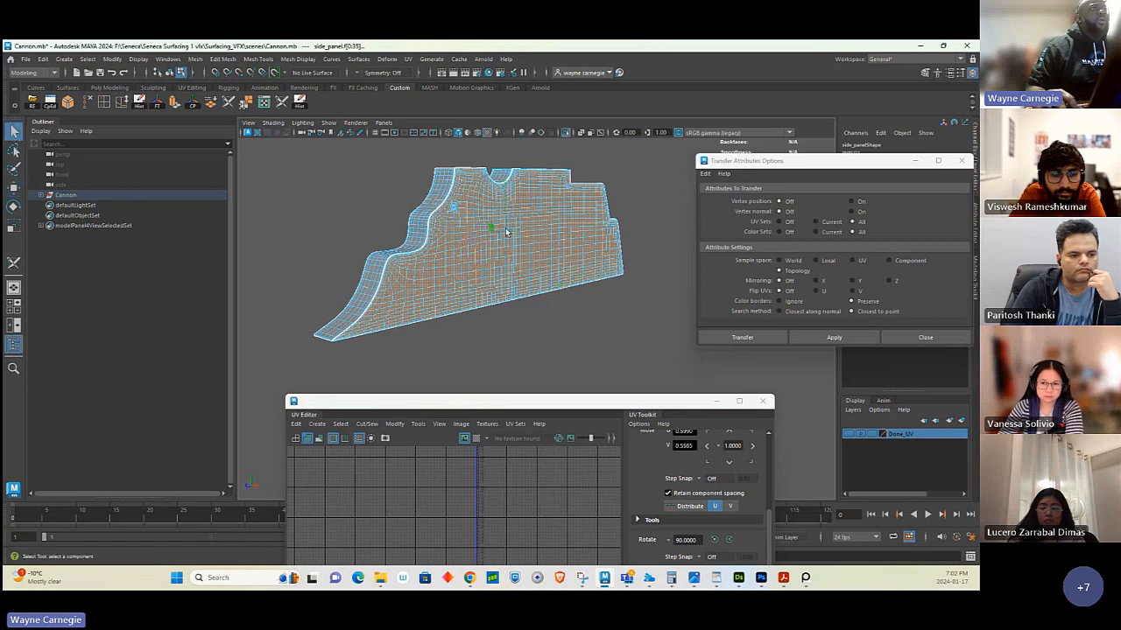
left_click_drag(570, 333, 570, 282, "alt")
left_click_drag(557, 403, 619, 226)
right_click_drag(592, 394, 621, 437, "alt")
middle_click_drag(620, 438, 483, 356, "alt")
right_click_drag(485, 352, 574, 373, "alt")
middle_click_drag(574, 373, 579, 285, "alt")
middle_click_drag(581, 400, 578, 425, "alt")
right_click_drag(578, 425, 593, 380, "alt")
middle_click_drag(593, 376, 550, 322, "alt")
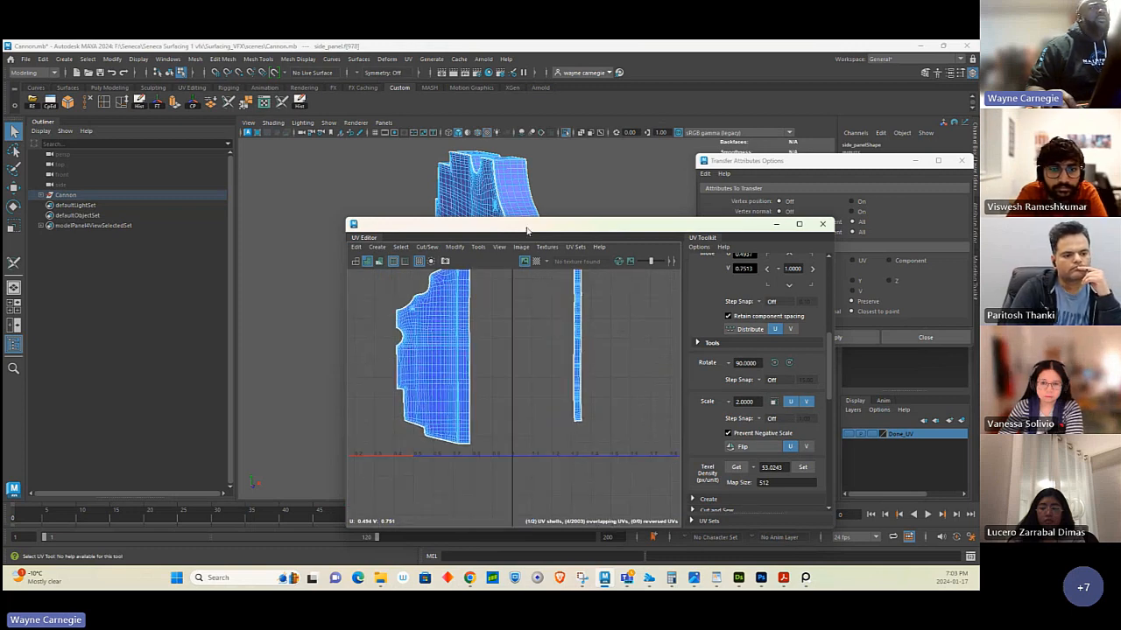
Select patches of faces on both broad sides of the panel and compare where they lie in the UV shells.
left_click_drag(527, 230, 500, 332)
left_click_drag(490, 210, 542, 228, "alt")
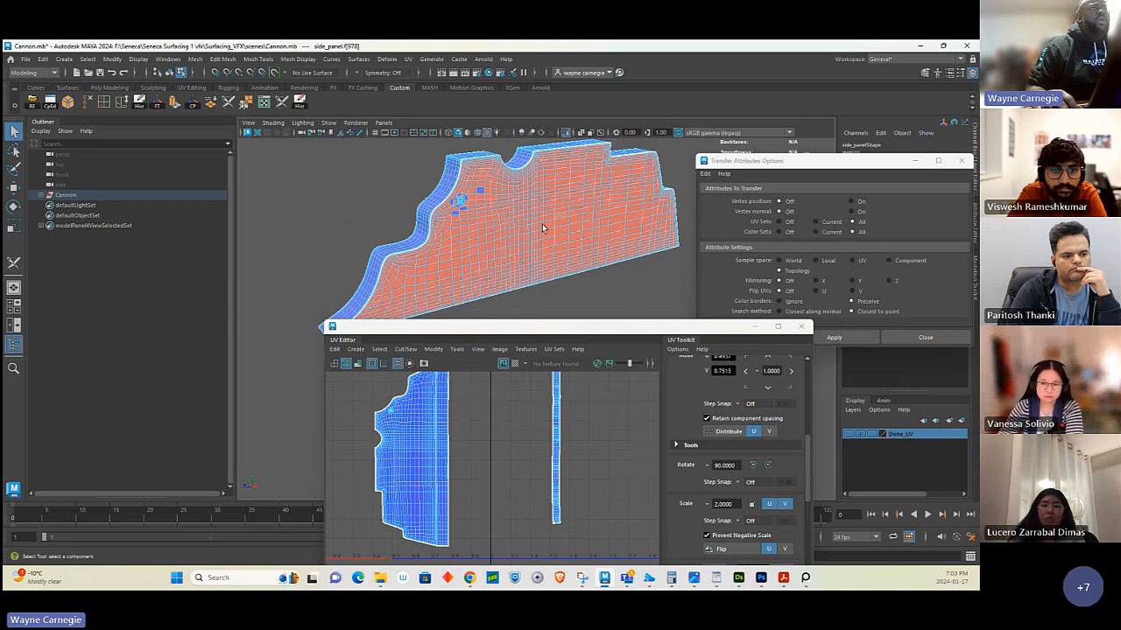
left_click(551, 195)
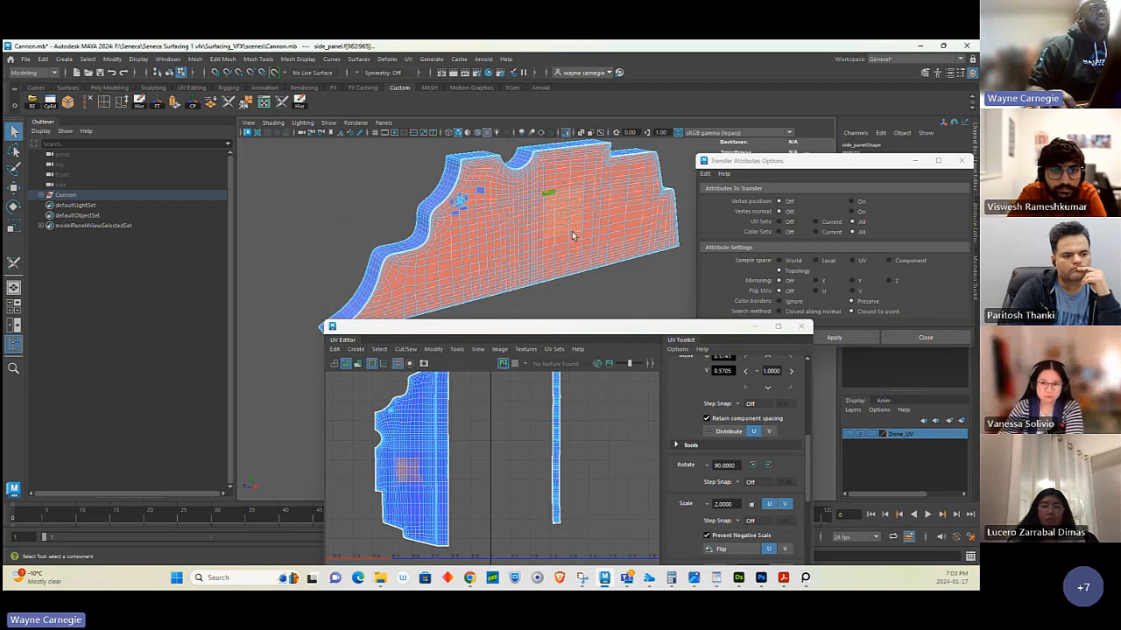
mouse_move(512, 260)
left_mouse_down("alt")
mouse_move(531, 233)
mouse_move(612, 220)
mouse_move(517, 233)
left_mouse_up("alt")
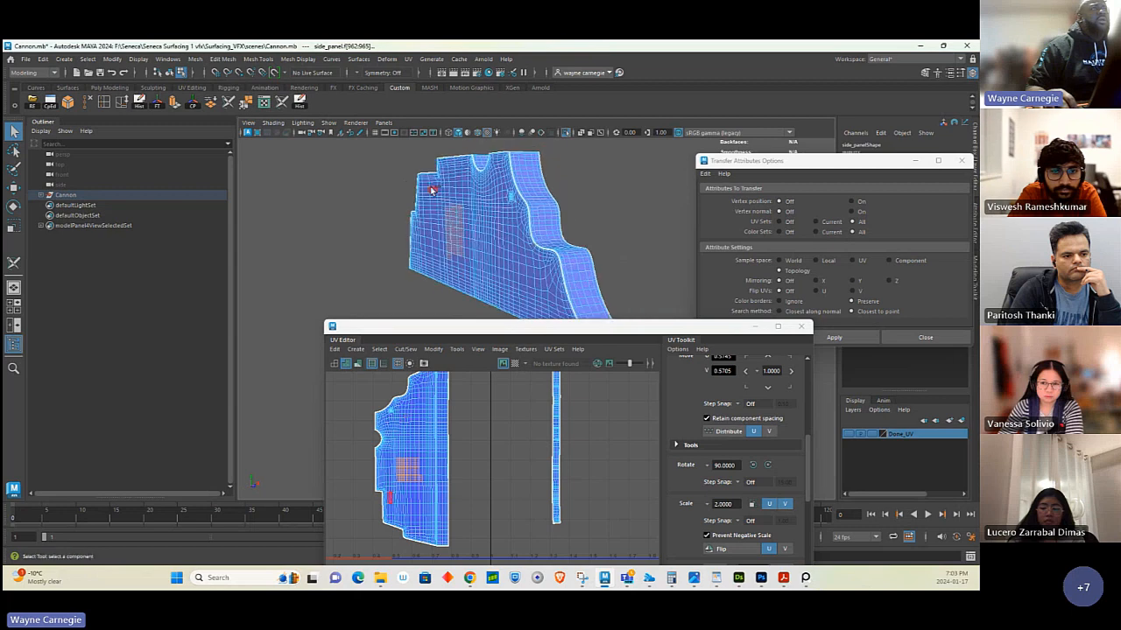
mouse_move(464, 268)
left_mouse_down("alt")
mouse_move(500, 237)
mouse_move(569, 219)
mouse_move(467, 246)
left_mouse_up("alt")
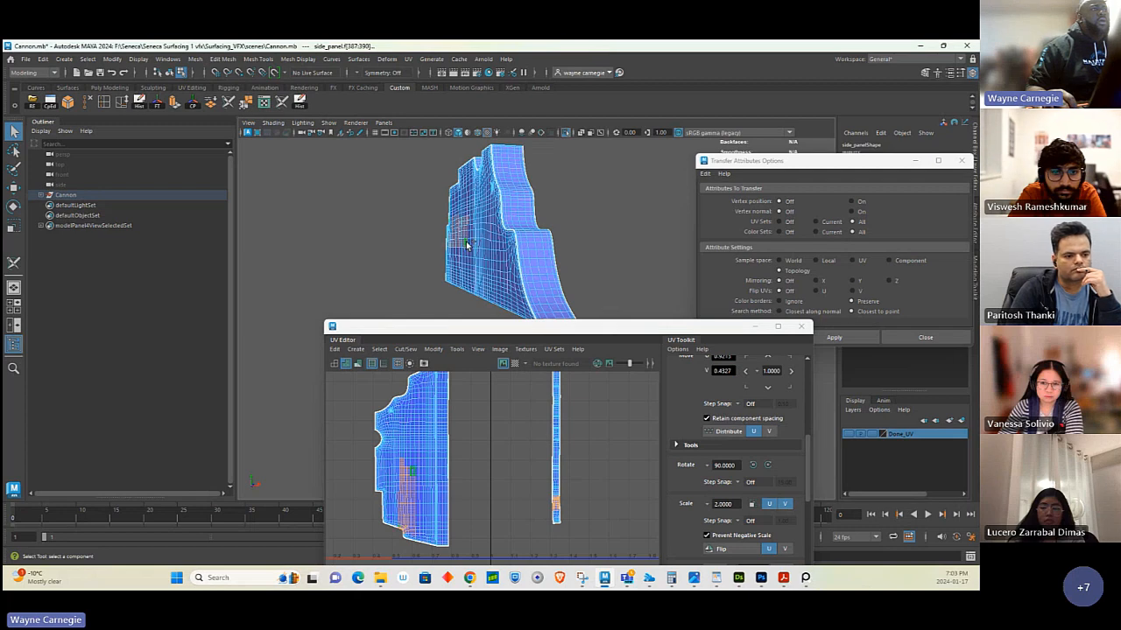
left_click_drag(531, 257, 628, 252, "alt")
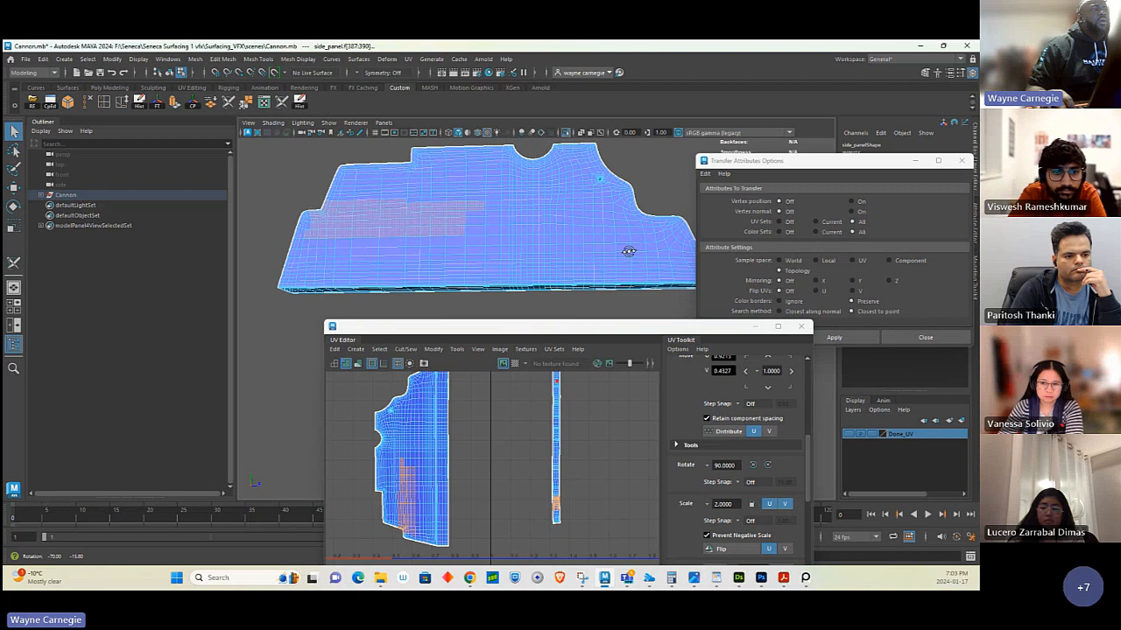
scroll(516, 446, "down", 3)
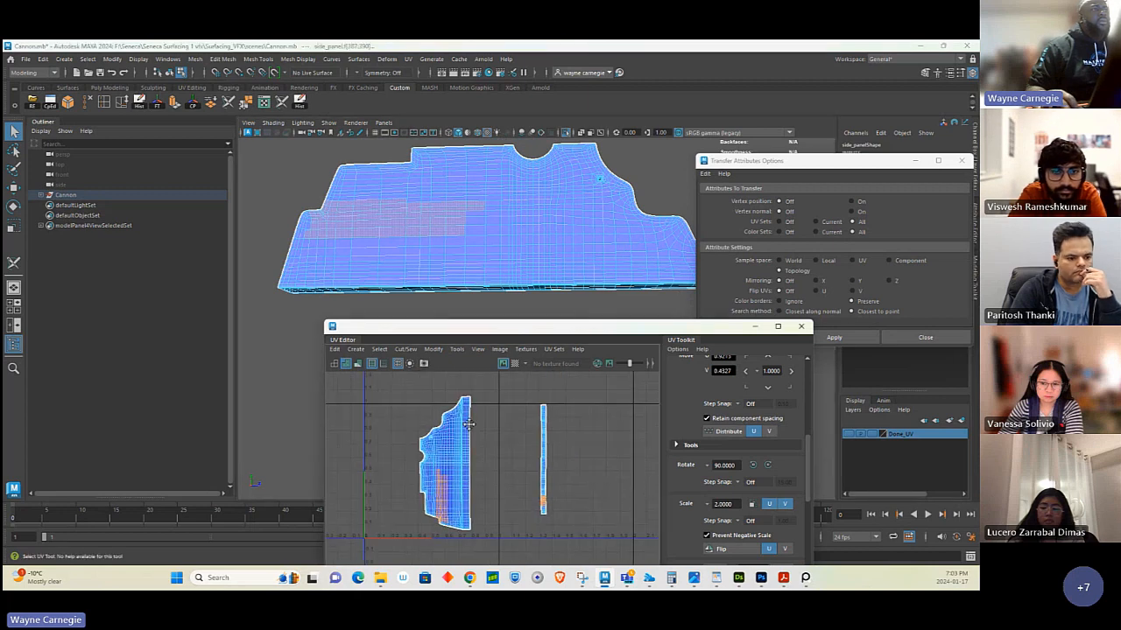
Select the edges along the large shell's straight side to locate them on the model, and clear the selection.
right_click(465, 415)
right_click_drag(467, 434, 466, 442)
left_click_drag(462, 394, 491, 499)
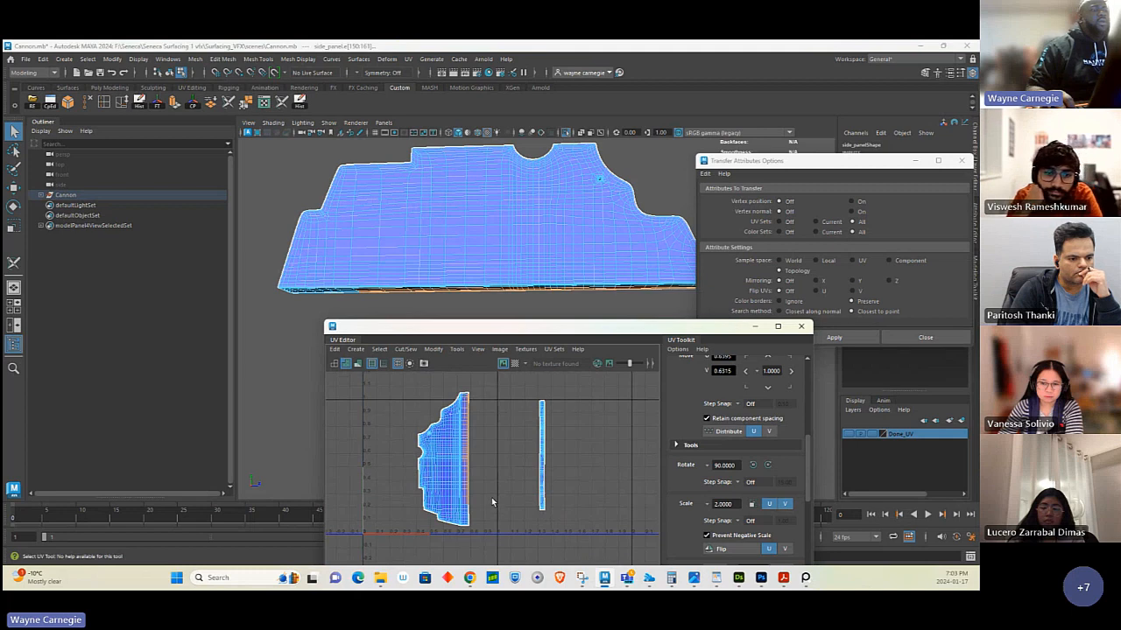
left_click(487, 464)
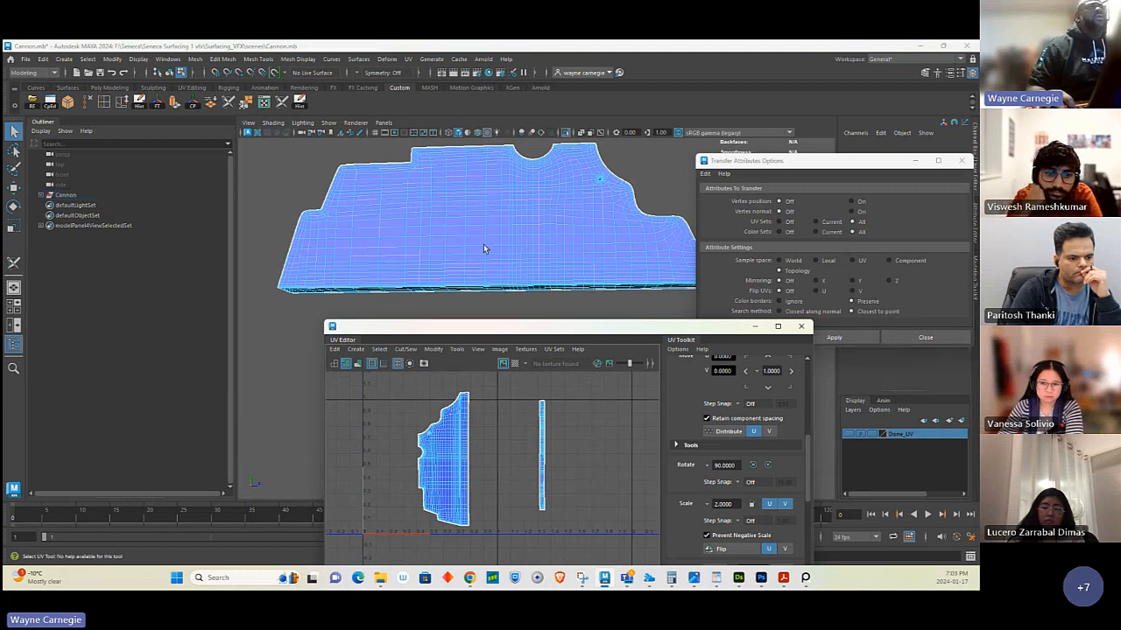
Inspect the panel's other broad side, return to object mode and select the whole panel.
mouse_move(483, 248)
left_mouse_down("alt")
mouse_move(555, 245)
mouse_move(445, 233)
mouse_move(542, 241)
mouse_move(468, 235)
left_mouse_up("alt")
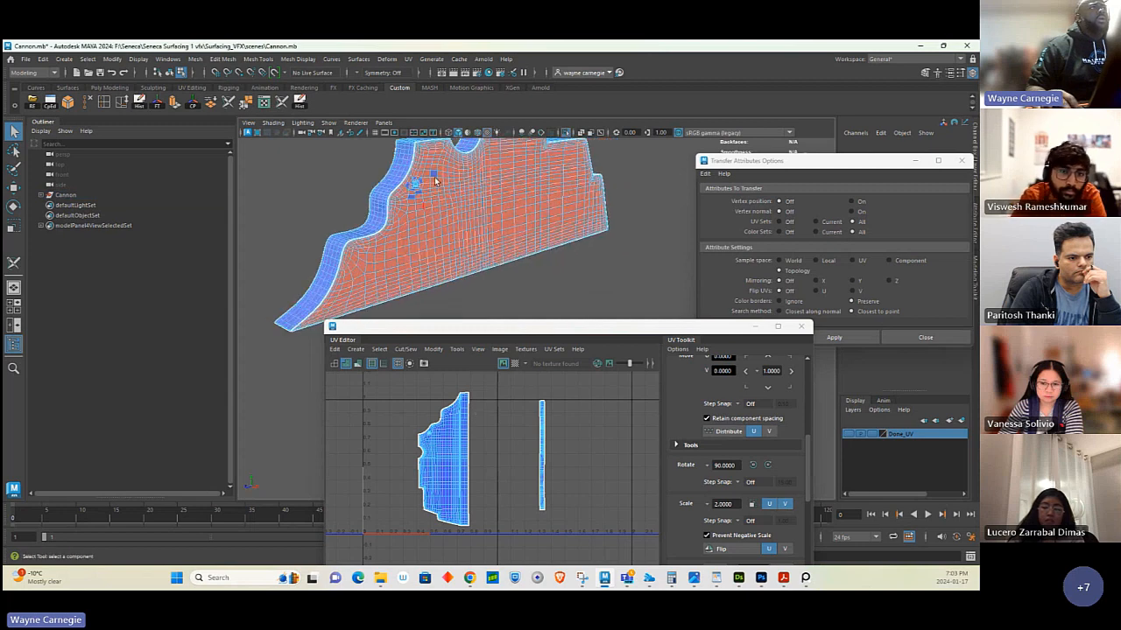
left_click_drag(435, 181, 391, 219, "alt")
right_click(411, 207)
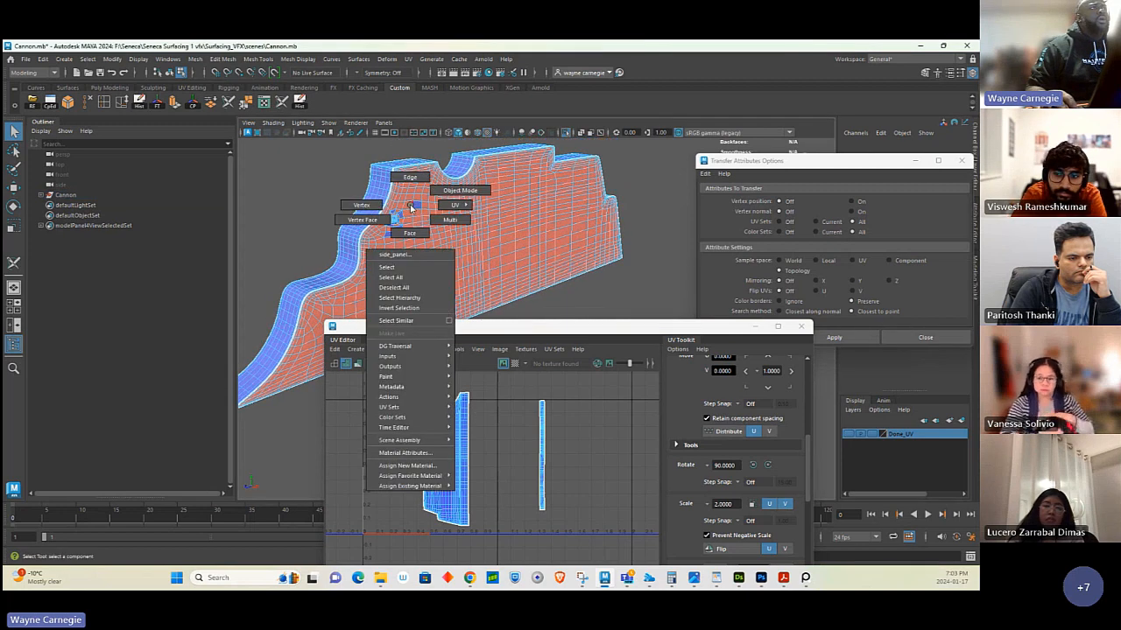
right_click_drag(412, 209, 461, 189)
left_click(574, 284)
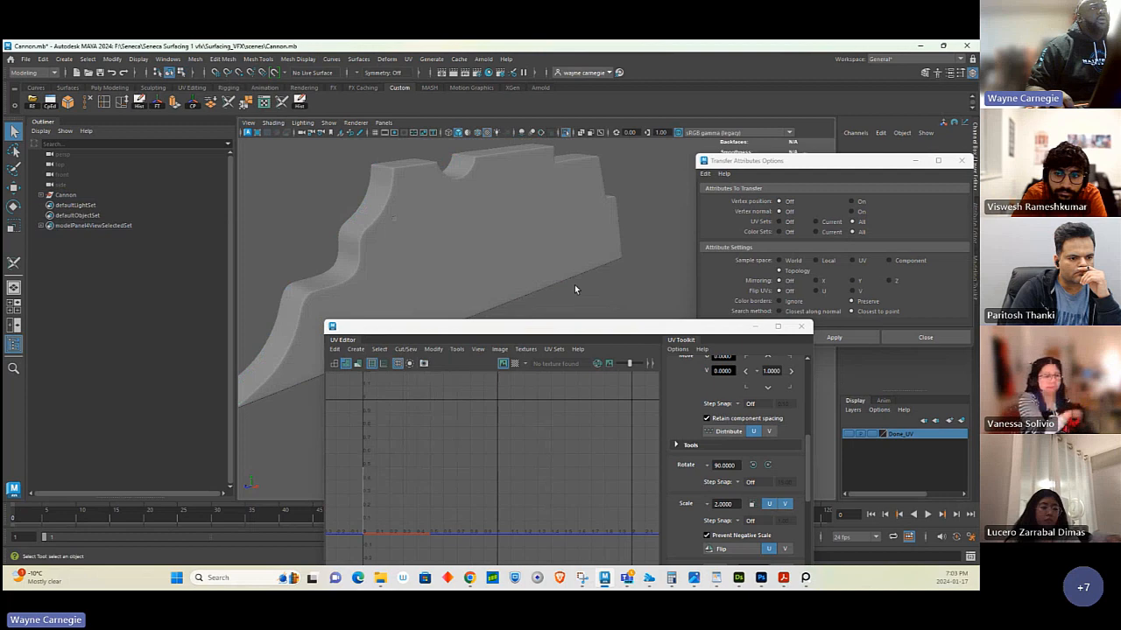
left_click(491, 254)
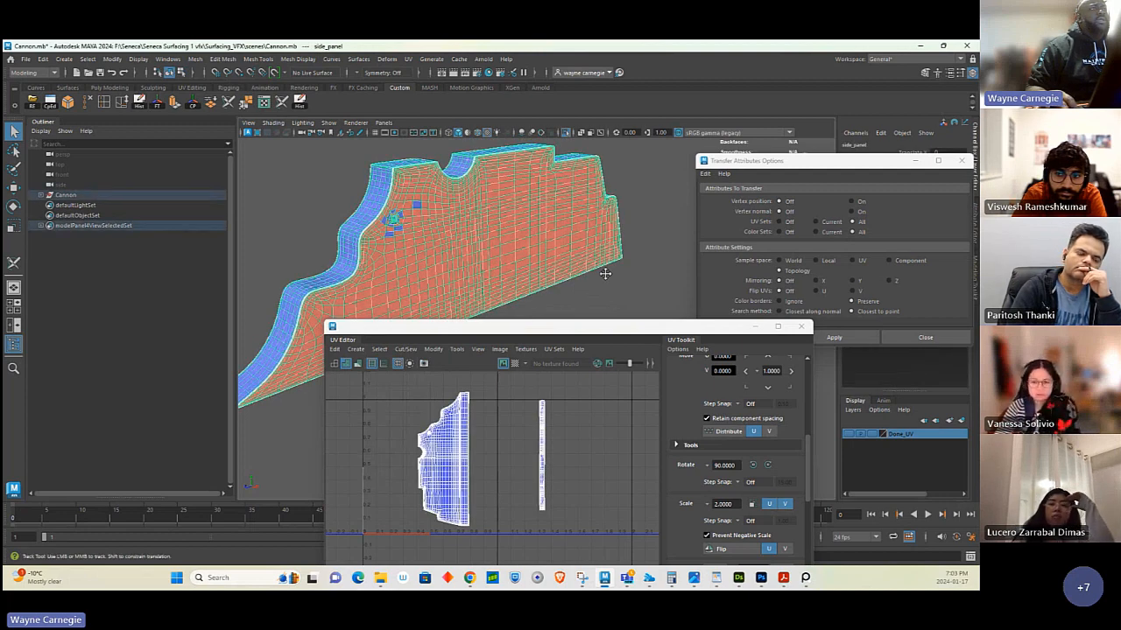
Undo the rim shell's rotation and the unfolding of the side panel's UV shells, back to their projected layout.
middle_click_drag(605, 274, 619, 260, "alt")
key("ctrl+z")
key("ctrl+z")
key("ctrl+z")
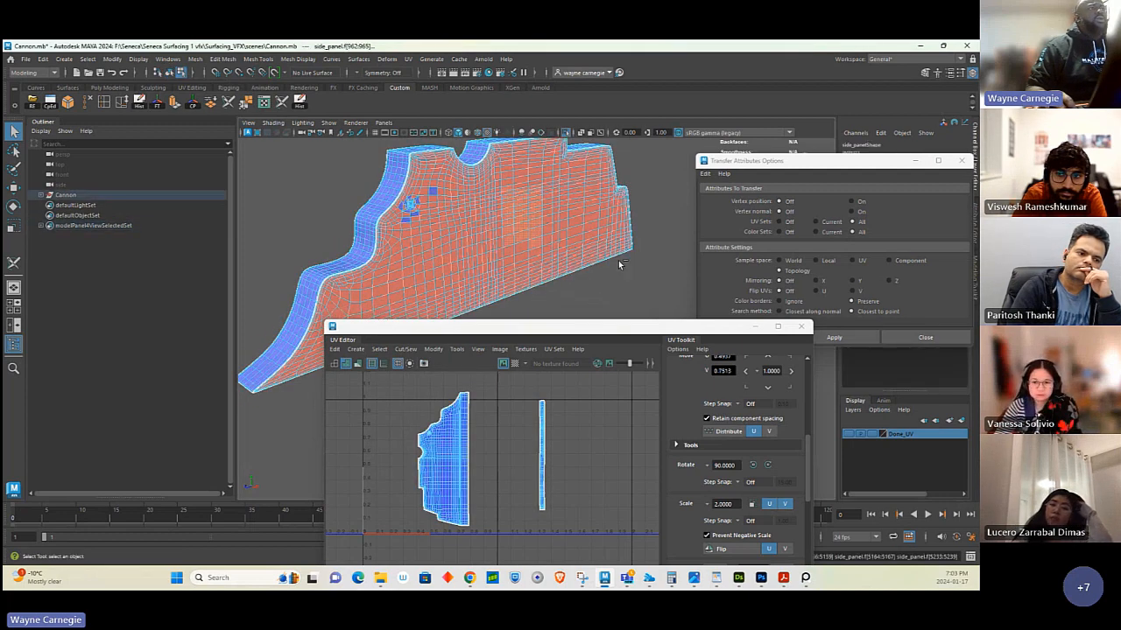
key("ctrl+z")
key("ctrl+z")
key("ctrl+z")
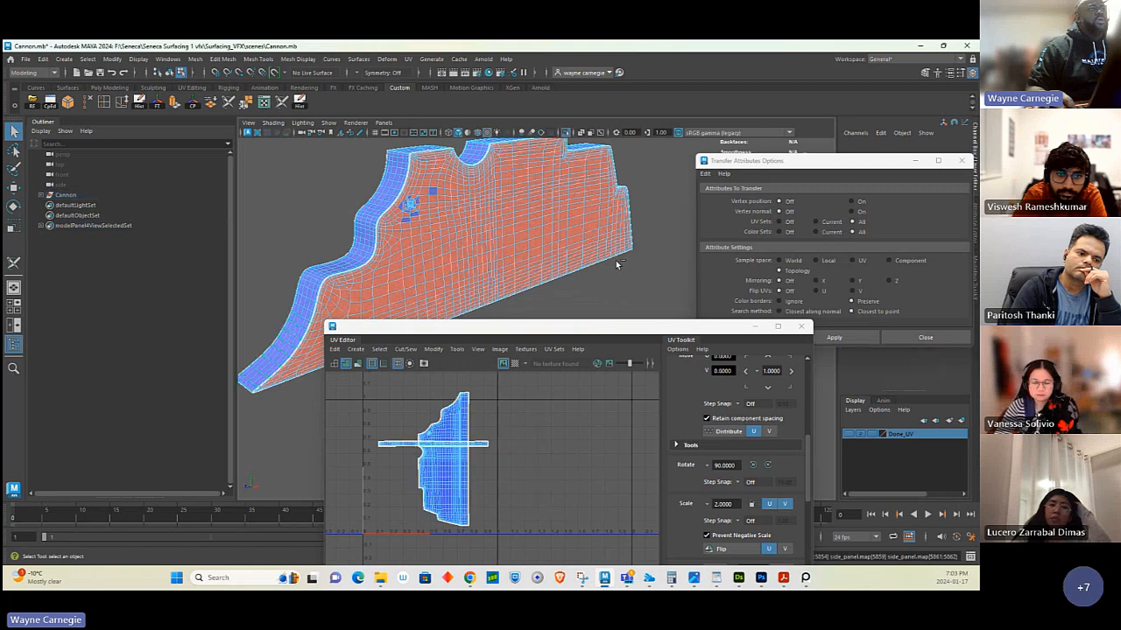
key("ctrl+z")
key("ctrl+z")
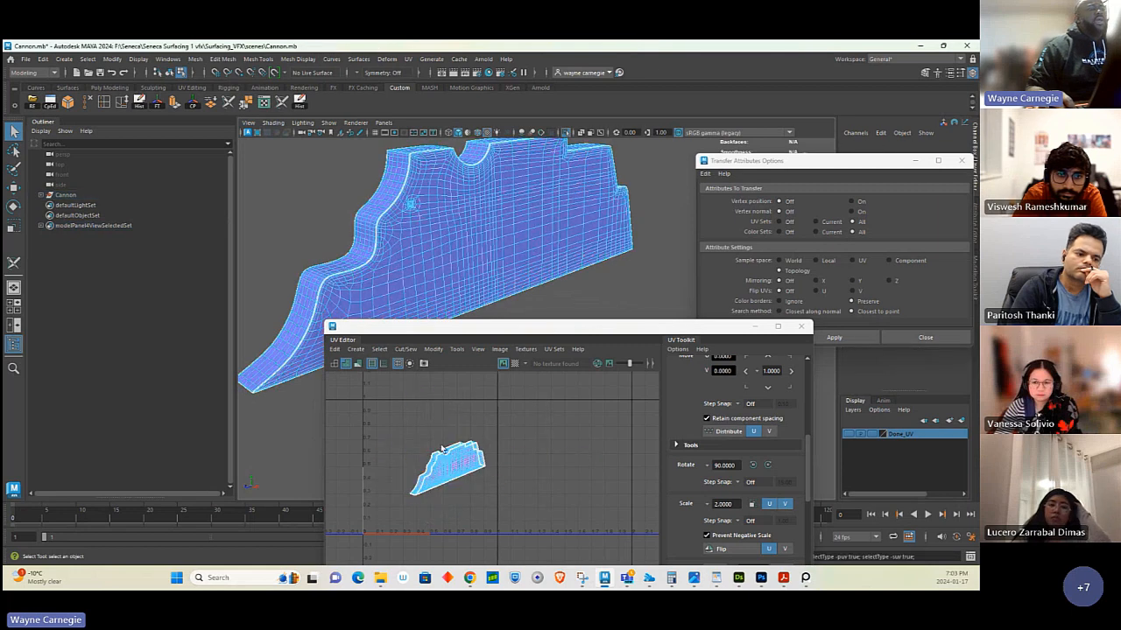
mouse_move(490, 263)
left_mouse_down("alt")
mouse_move(613, 210)
mouse_move(370, 183)
mouse_move(442, 153)
mouse_move(502, 307)
mouse_move(493, 248)
mouse_move(625, 274)
mouse_move(520, 265)
mouse_move(576, 239)
mouse_move(415, 183)
mouse_move(524, 223)
left_mouse_up("alt")
left_click_drag(447, 243, 513, 231, "alt")
key("F8")
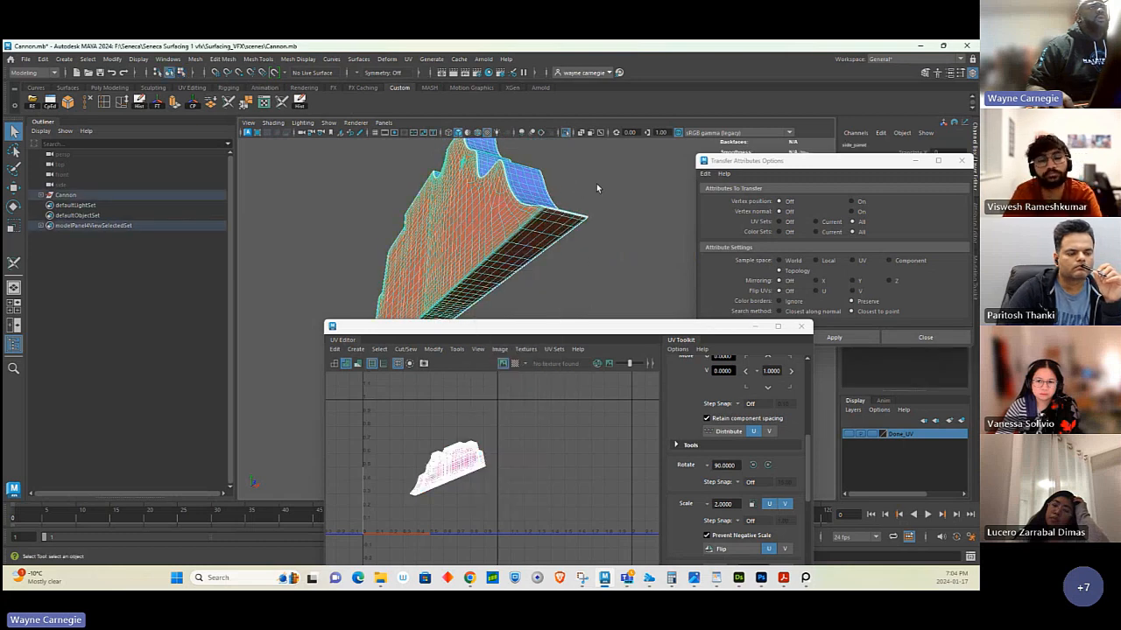
left_click(524, 240)
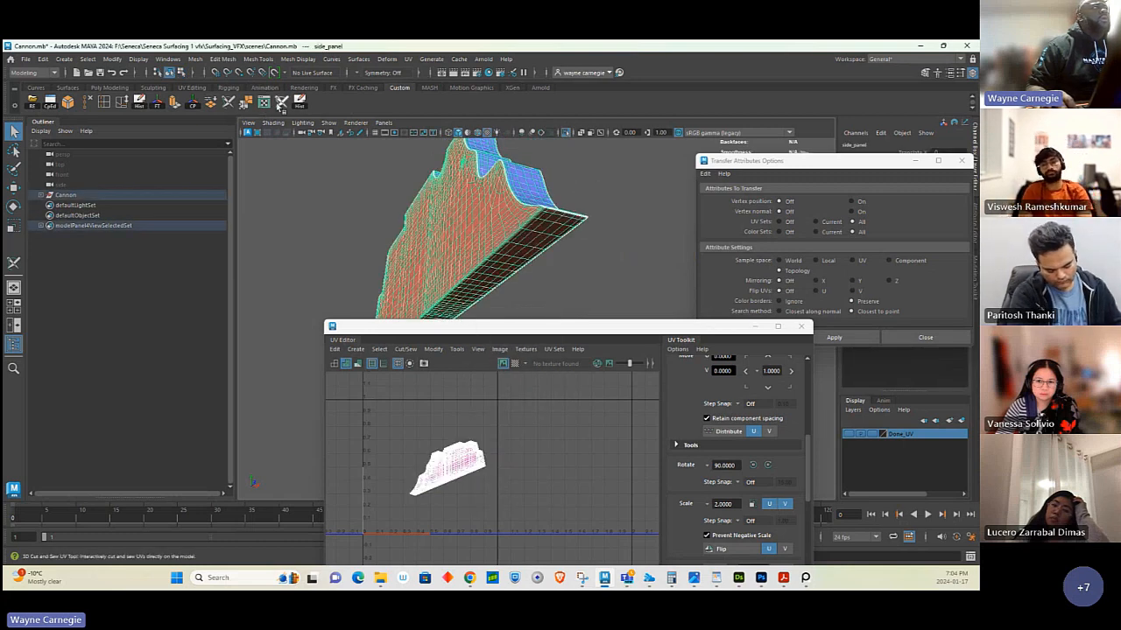
left_click(282, 102)
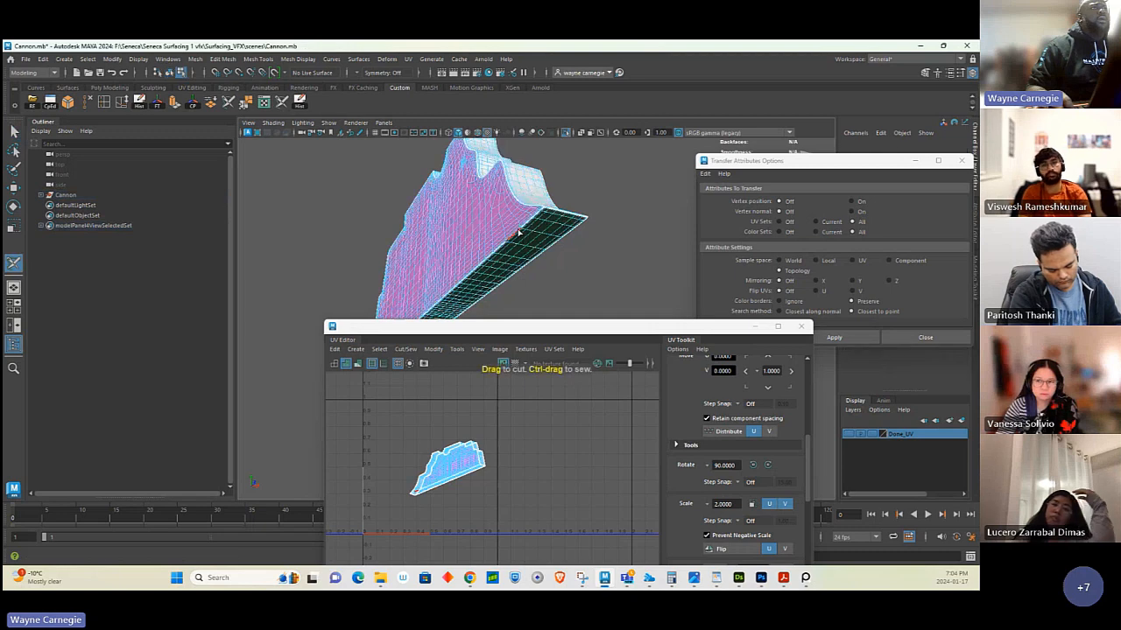
left_click(14, 129)
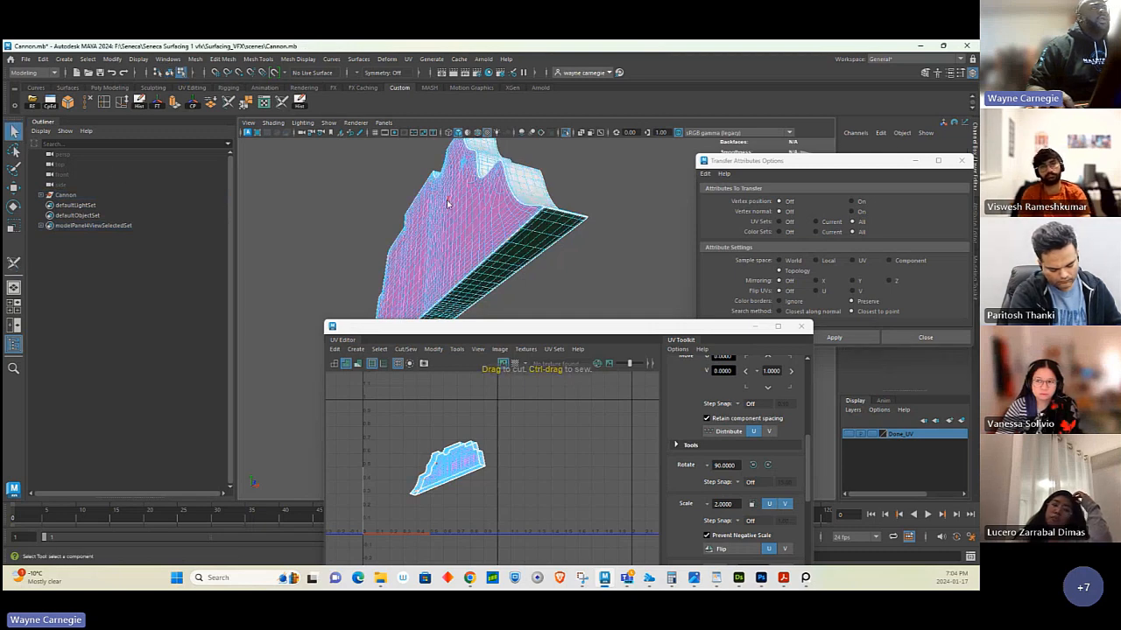
Select the whole UV shell of the panel's broad sides and move it clear of the outline-shaped rim shell.
right_click(465, 217)
left_click(465, 216)
right_click(465, 216)
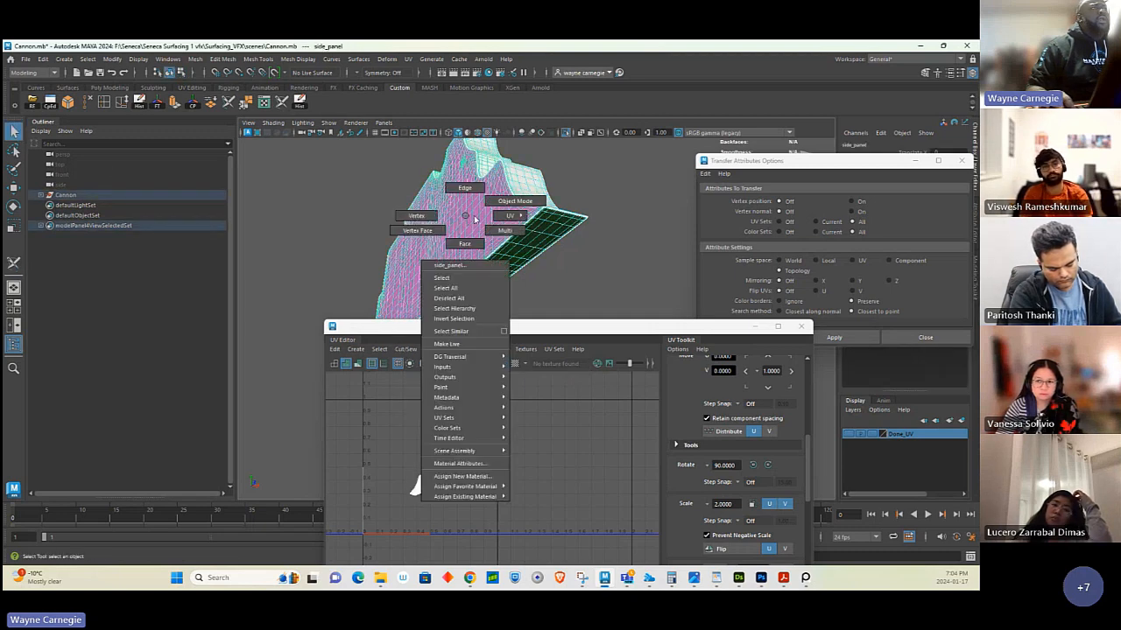
left_click(511, 215)
left_click_drag(394, 508, 539, 381)
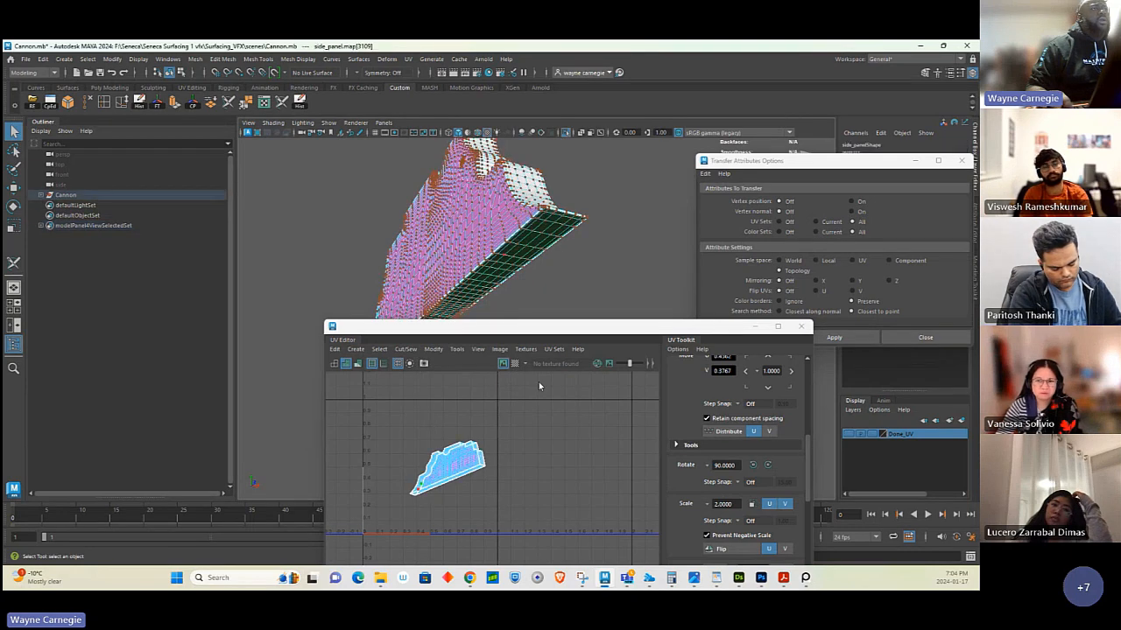
right_click(517, 444, "ctrl")
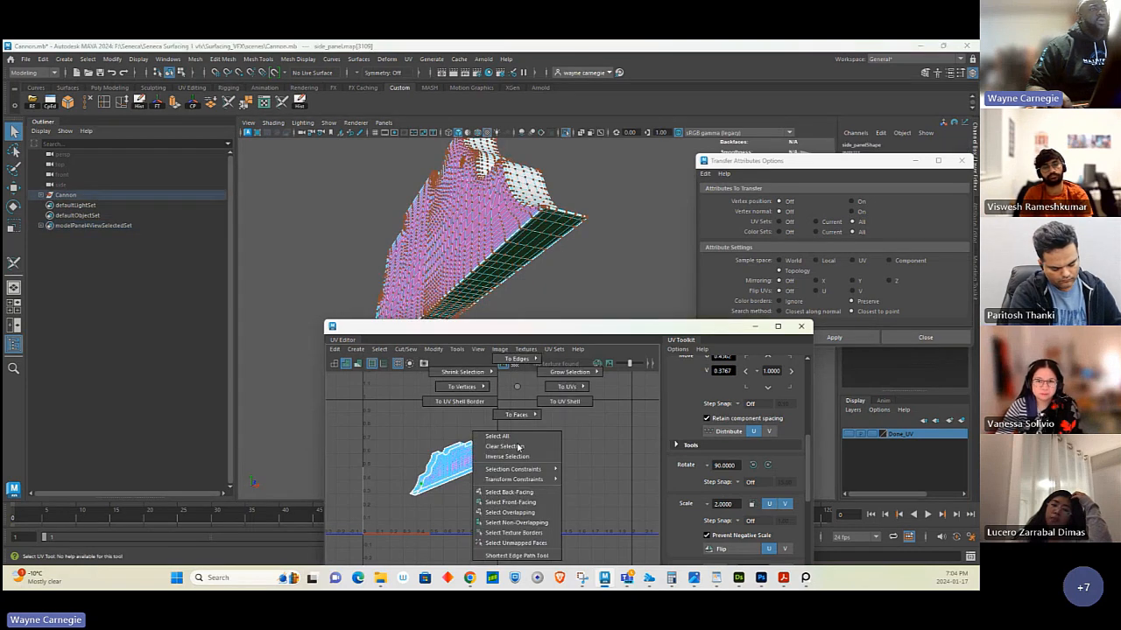
left_click(569, 401)
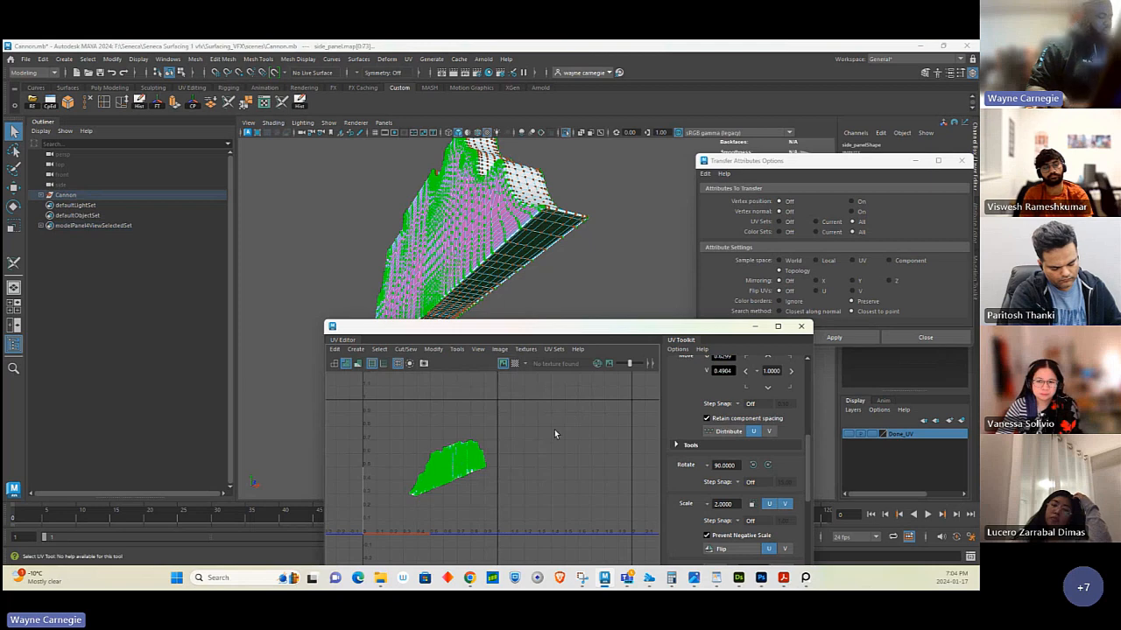
key("w")
left_click_drag(448, 468, 553, 463)
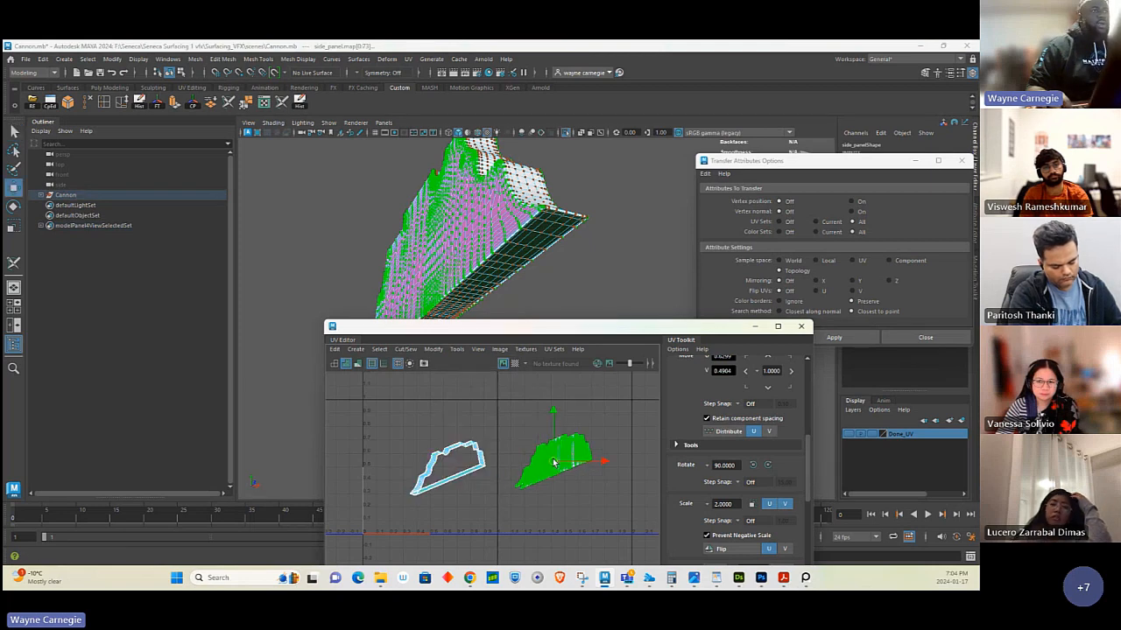
Select the moved UV shell again to check its extent, and clear the selection.
middle_click_drag(571, 464, 527, 450, "alt")
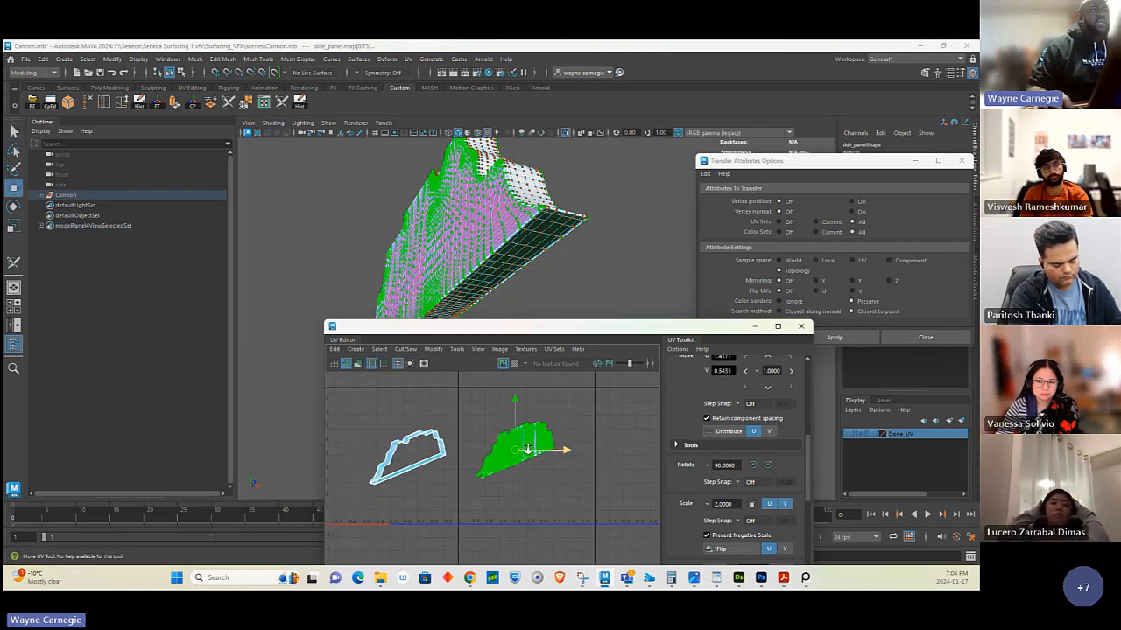
scroll(528, 450, "up", 2)
left_click(513, 509)
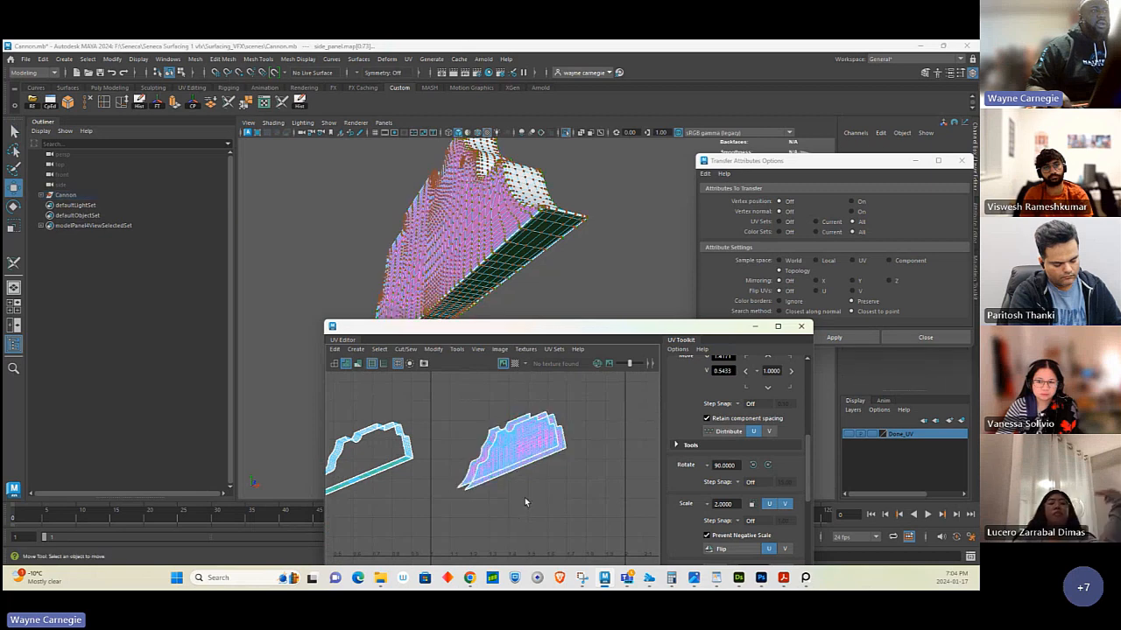
left_click(512, 425)
right_click_drag(534, 394, 580, 393)
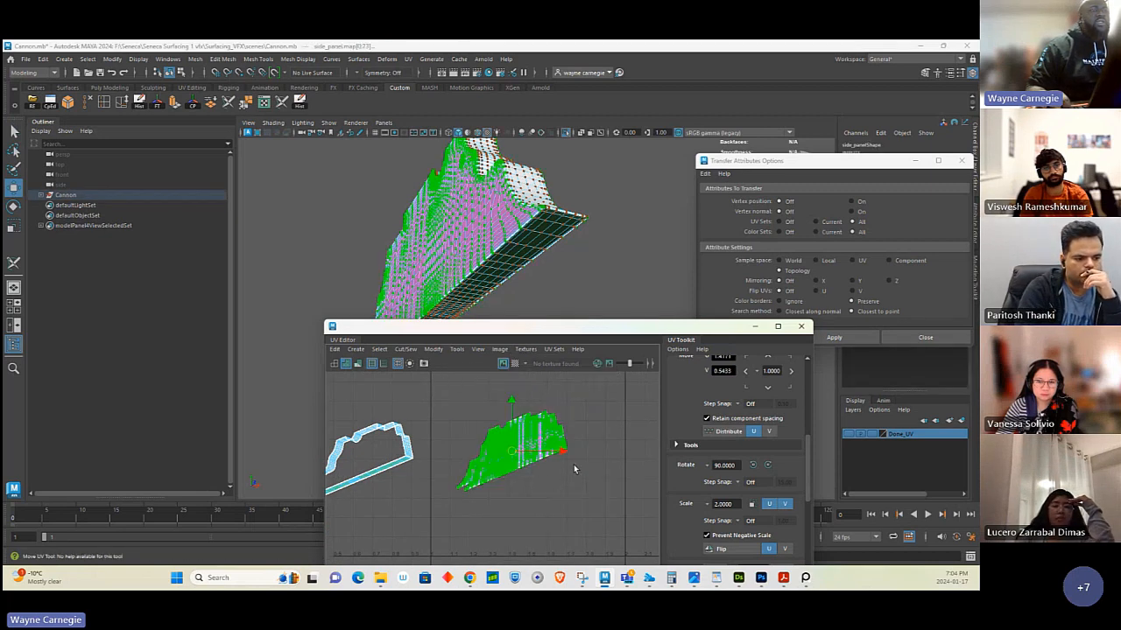
left_click(592, 417)
scroll(592, 417, "down", 2)
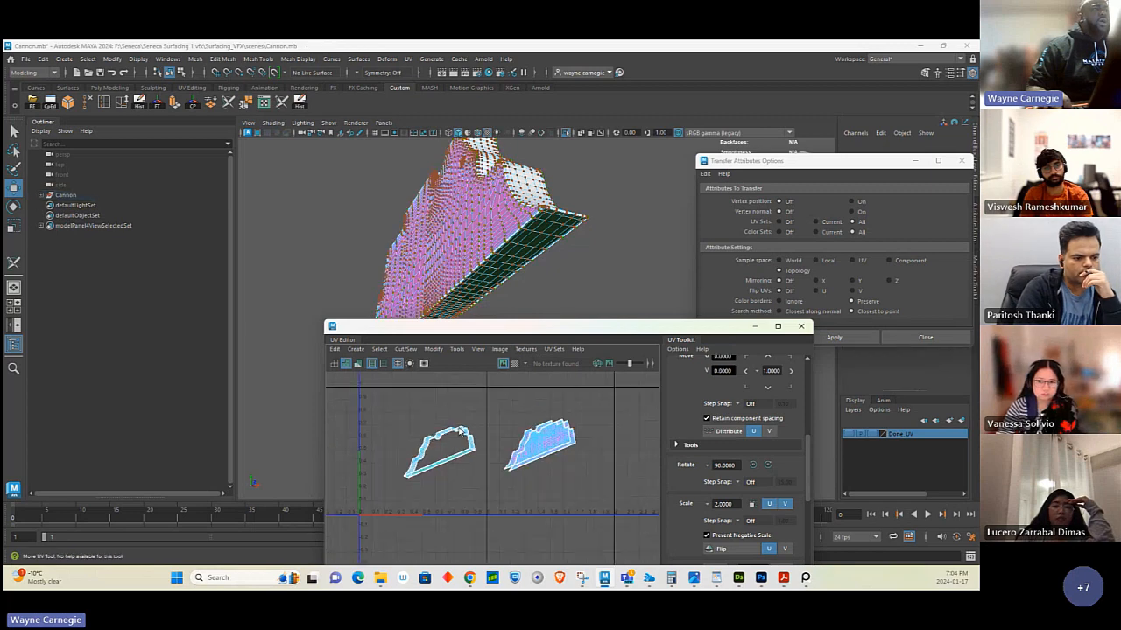
Select all faces of the moved shell, isolate them in the viewport, and return to object mode with nothing selected.
right_click_drag(508, 403, 506, 427)
left_click_drag(492, 408, 621, 509)
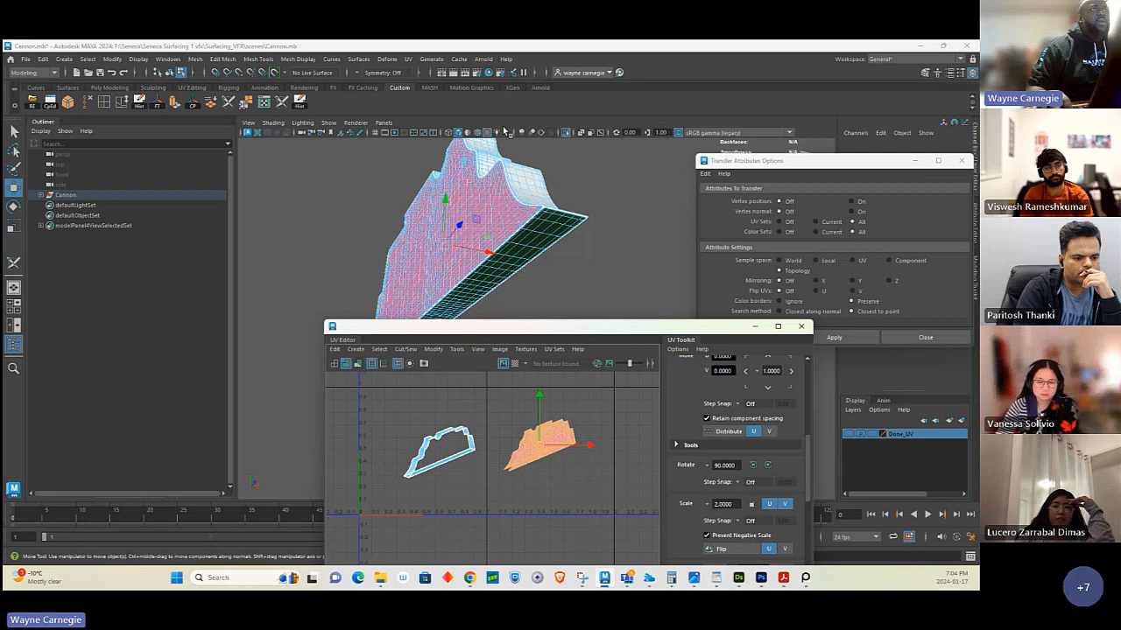
left_click(565, 134)
left_click(565, 134)
left_click_drag(587, 239, 513, 262, "alt")
left_click(757, 326)
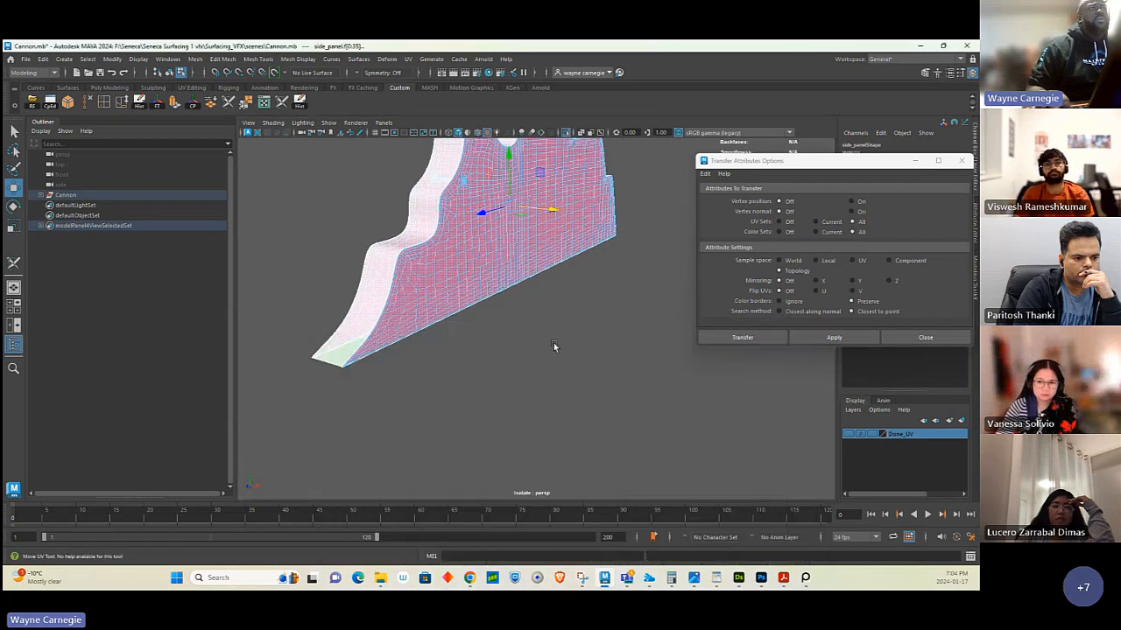
left_click_drag(553, 346, 543, 233, "alt")
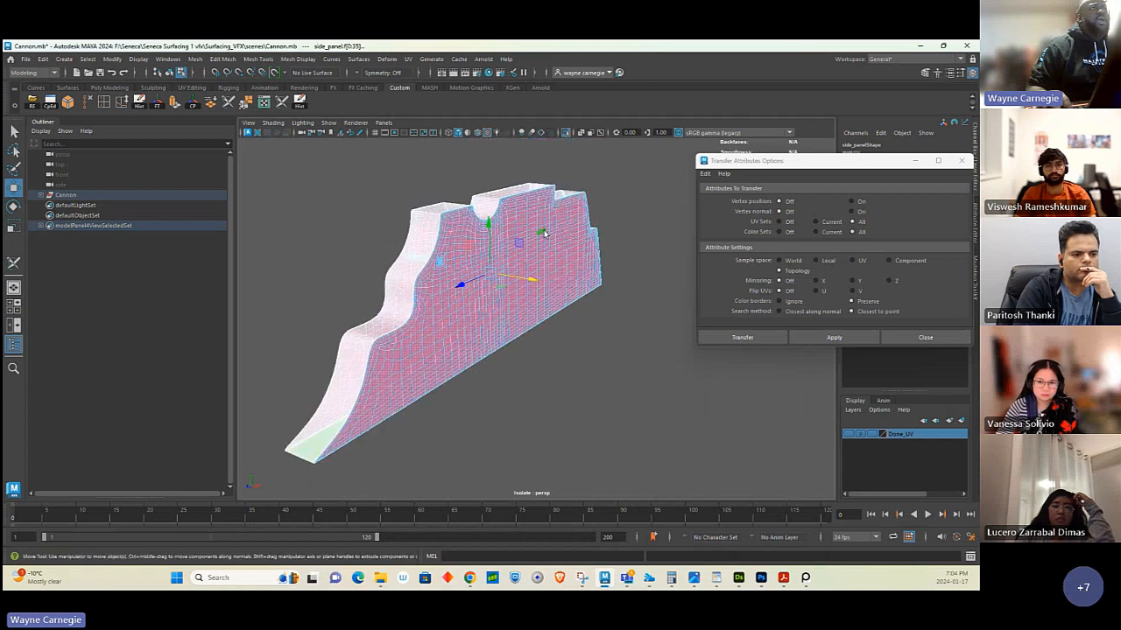
right_click_drag(543, 232, 600, 213)
left_click(627, 212)
Select the panel and examine the small square hole and the tunnel joining its two broad sides.
left_click_drag(608, 317, 395, 318, "alt")
right_click_drag(395, 318, 457, 321, "alt")
left_click_drag(407, 297, 344, 308, "alt")
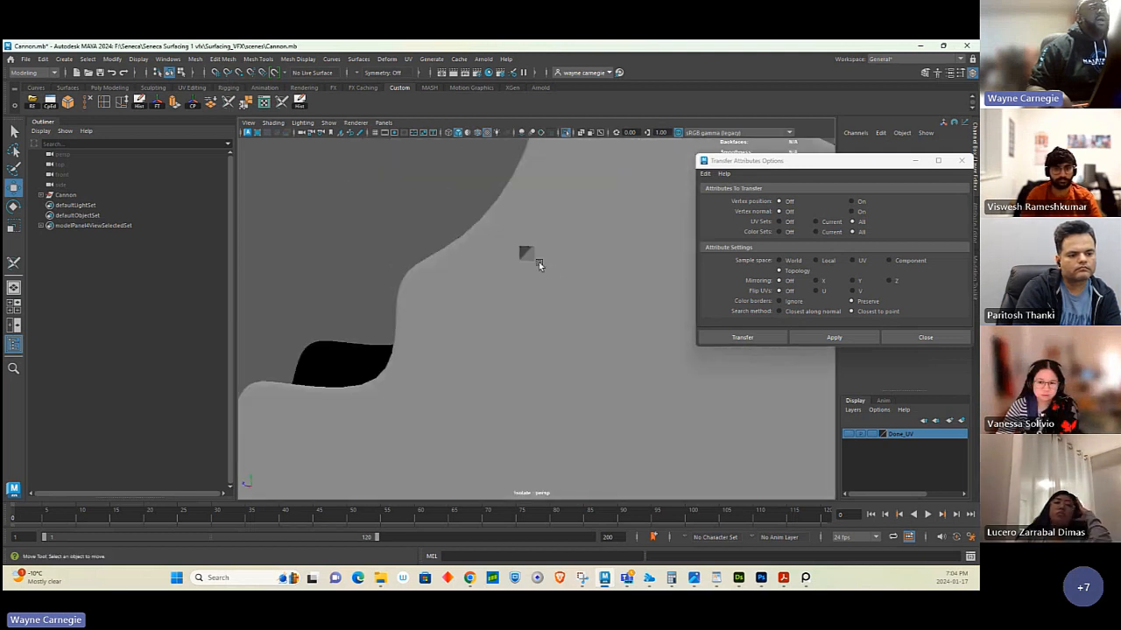
left_click(539, 264)
left_click_drag(540, 263, 501, 324, "alt")
right_click_drag(501, 324, 821, 432, "alt")
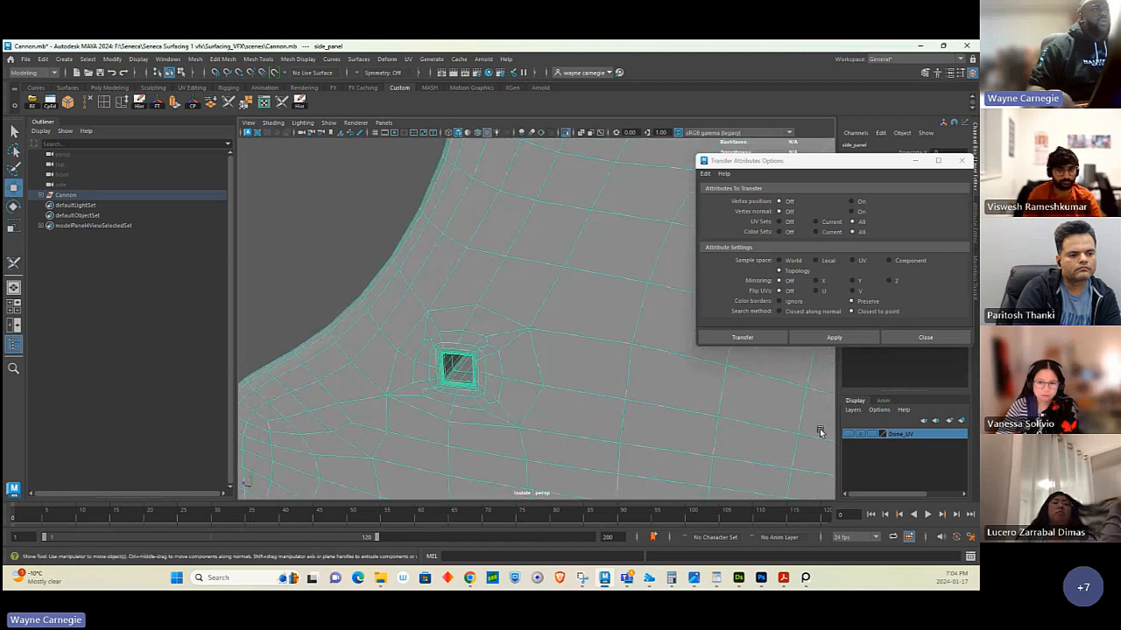
left_click_drag(820, 432, 452, 250, "alt")
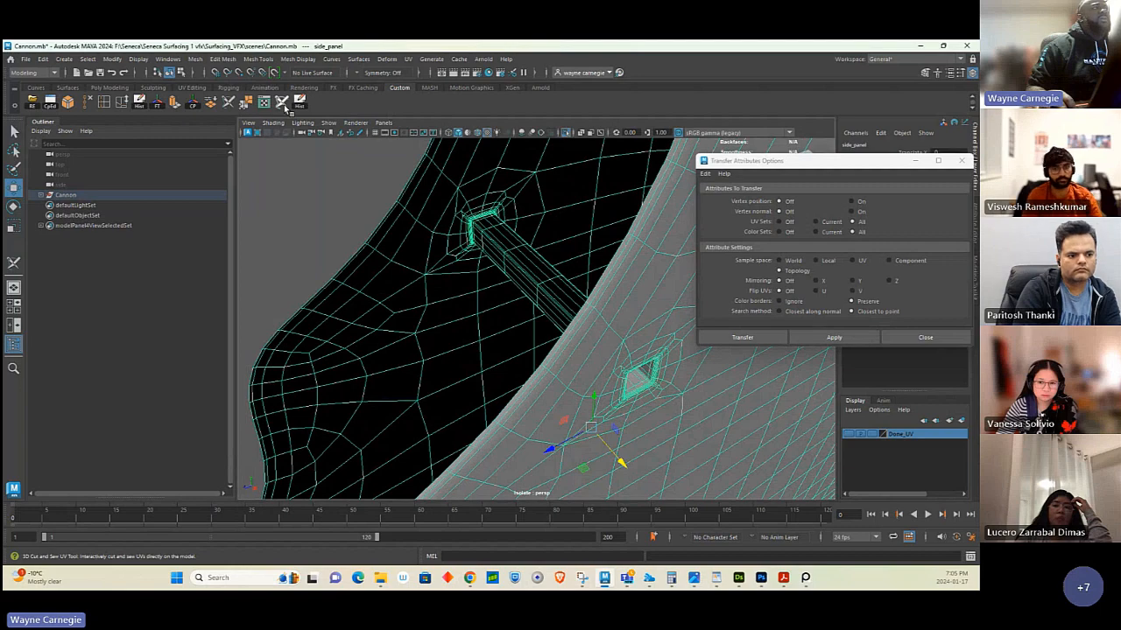
left_click_drag(605, 286, 520, 290, "alt")
right_click_drag(520, 290, 728, 353, "alt")
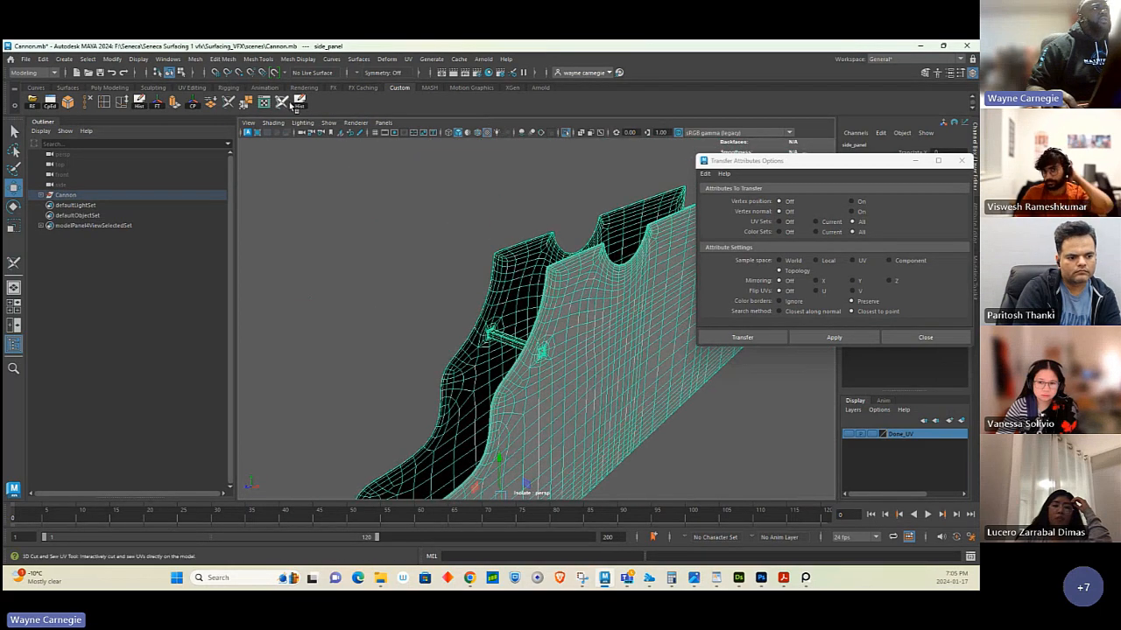
Cut UV seams around the square hole's edge loops on both broad sides with the 3D Cut and Sew UV tool.
left_click(290, 104)
scroll(605, 381, "up", 5)
right_click_drag(583, 376, 662, 400, "alt")
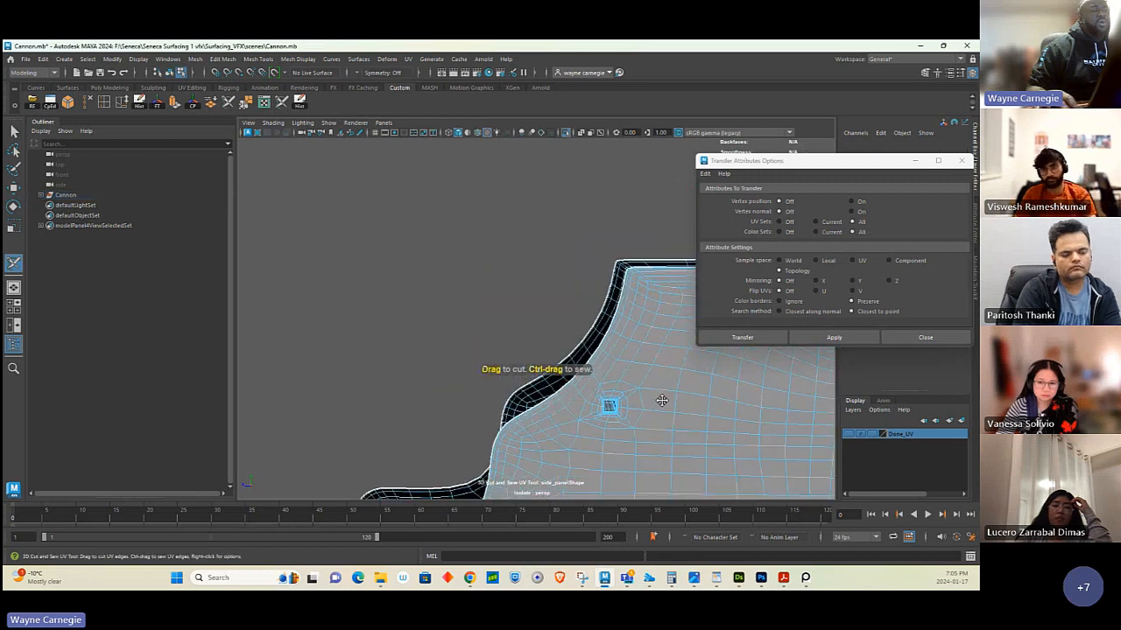
scroll(661, 400, "up", 10)
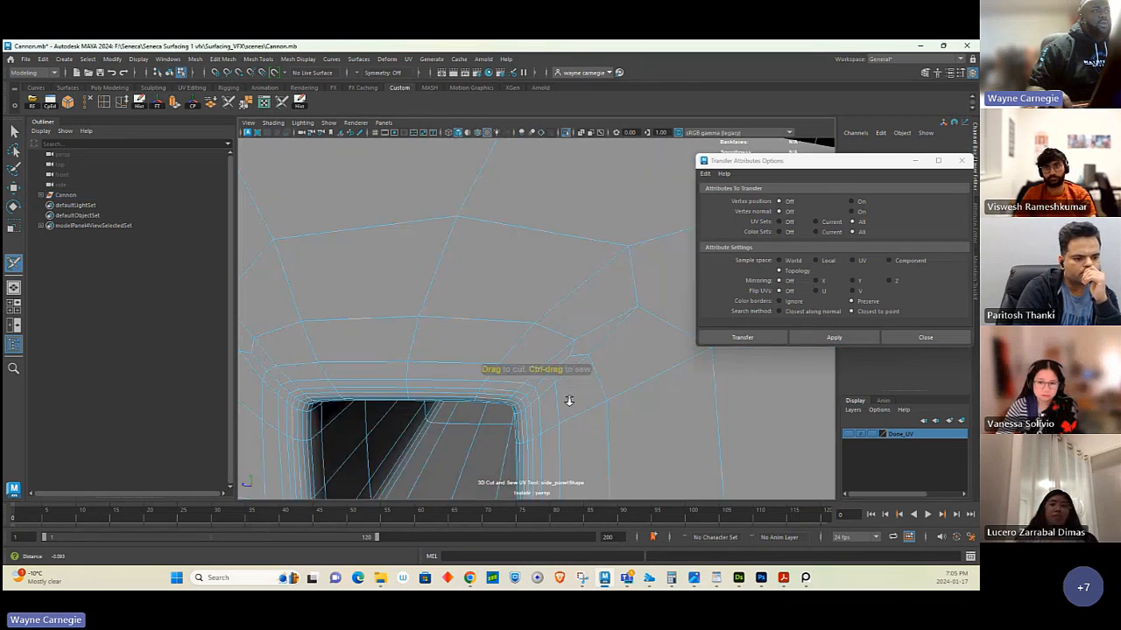
scroll(551, 393, "down", 8)
scroll(491, 442, "up", 3)
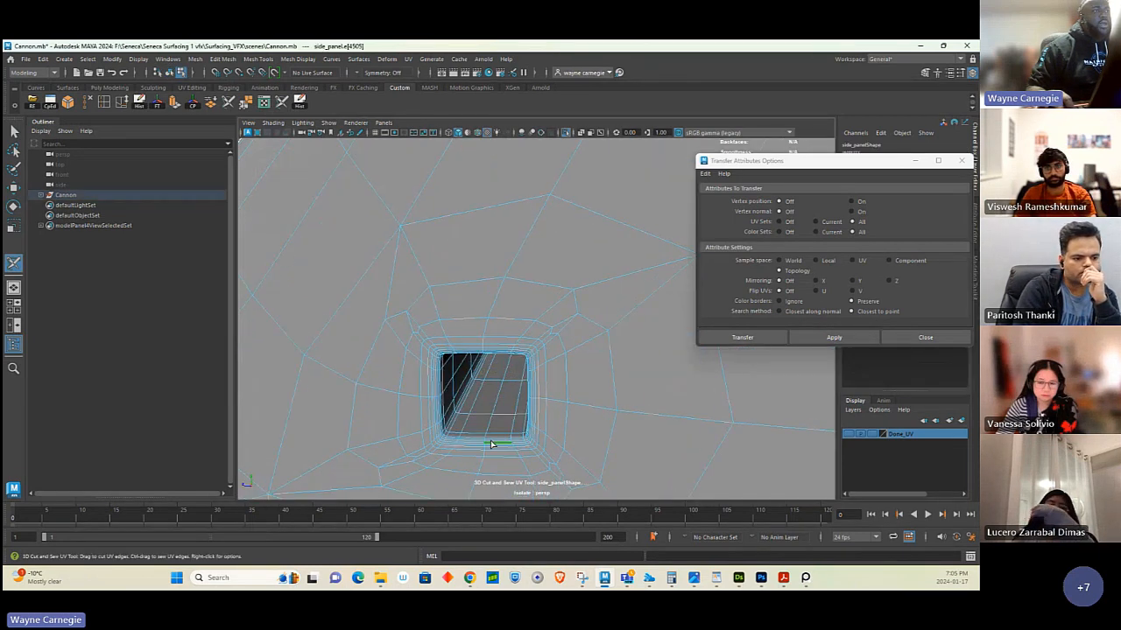
scroll(493, 433, "down", 5)
left_click_drag(495, 426, 498, 321, "alt")
scroll(516, 406, "up", 6)
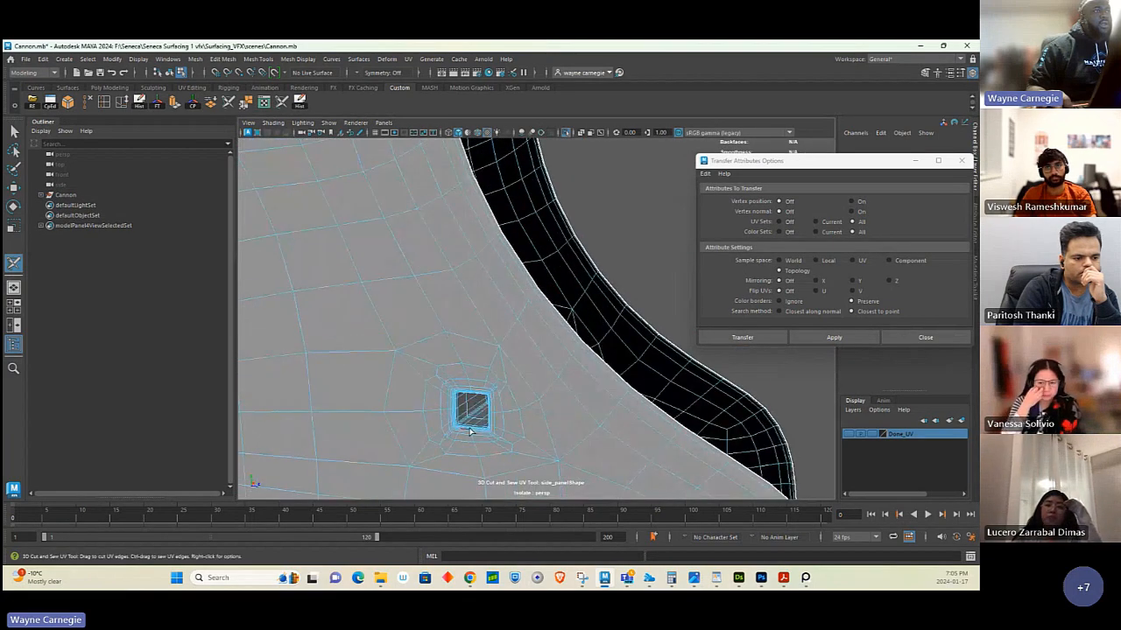
left_click_drag(543, 408, 538, 369, "alt")
double_click(510, 392)
scroll(558, 422, "down", 3)
scroll(558, 422, "down", 5)
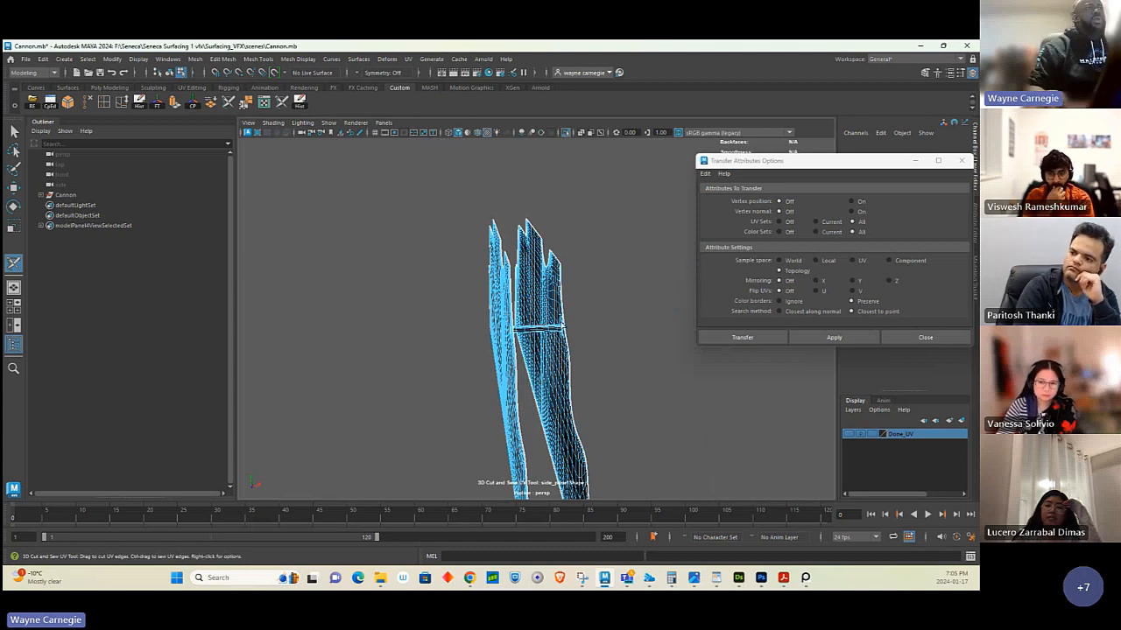
Reopen the UV Editor, leave the cutting tool for the selection tool, and maximize the editor window.
left_click_drag(563, 328, 625, 317, "alt")
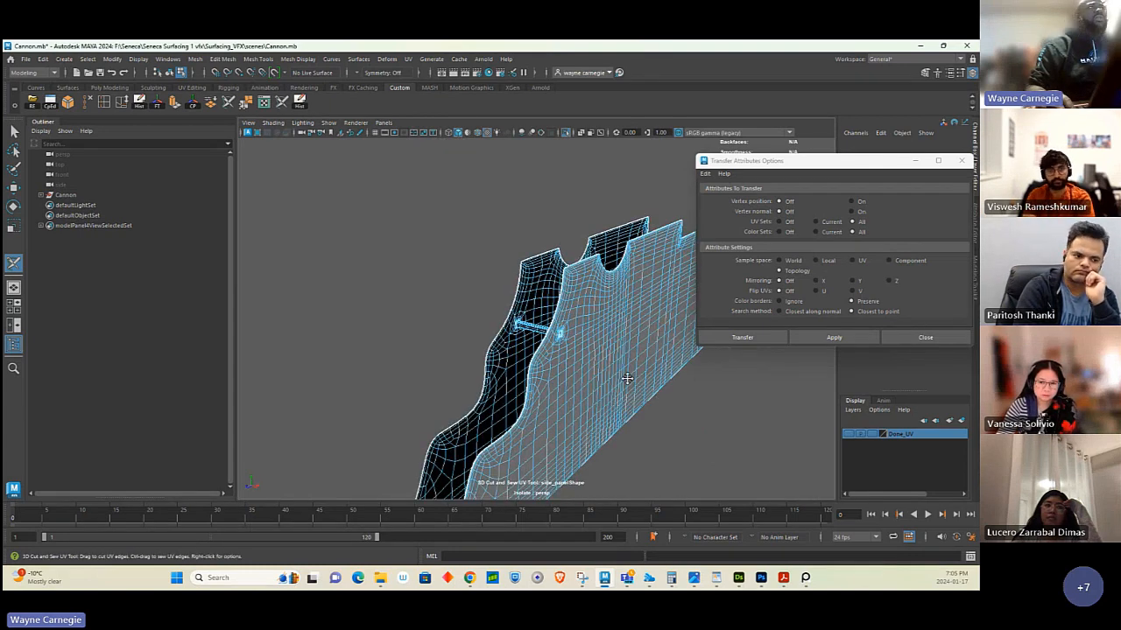
left_click_drag(627, 378, 547, 359, "alt")
left_click(408, 59)
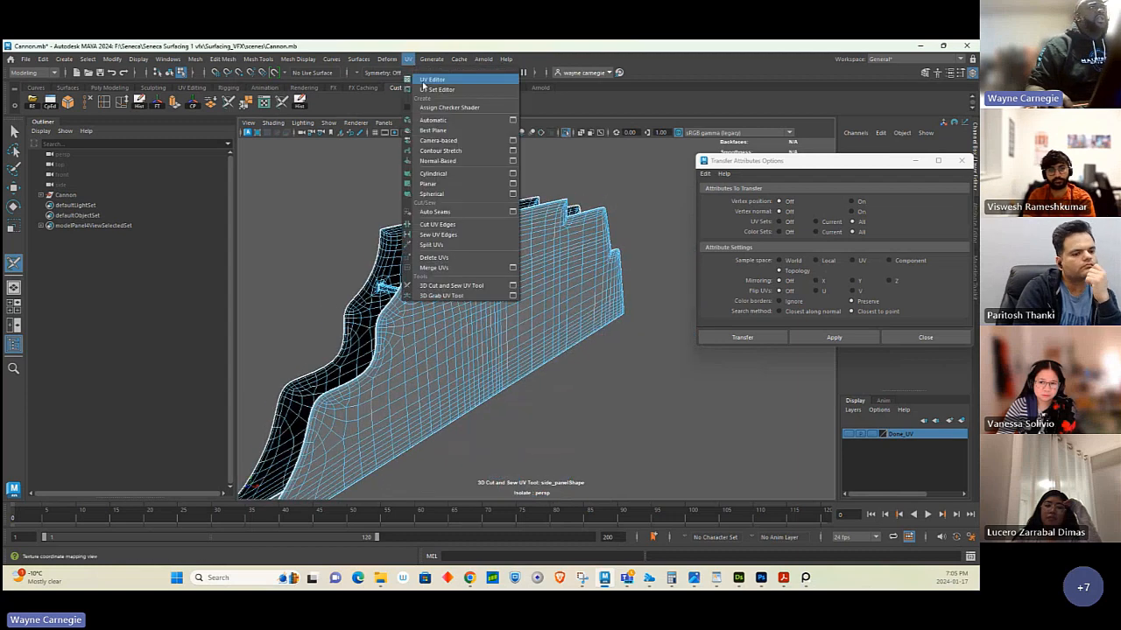
left_click(429, 79)
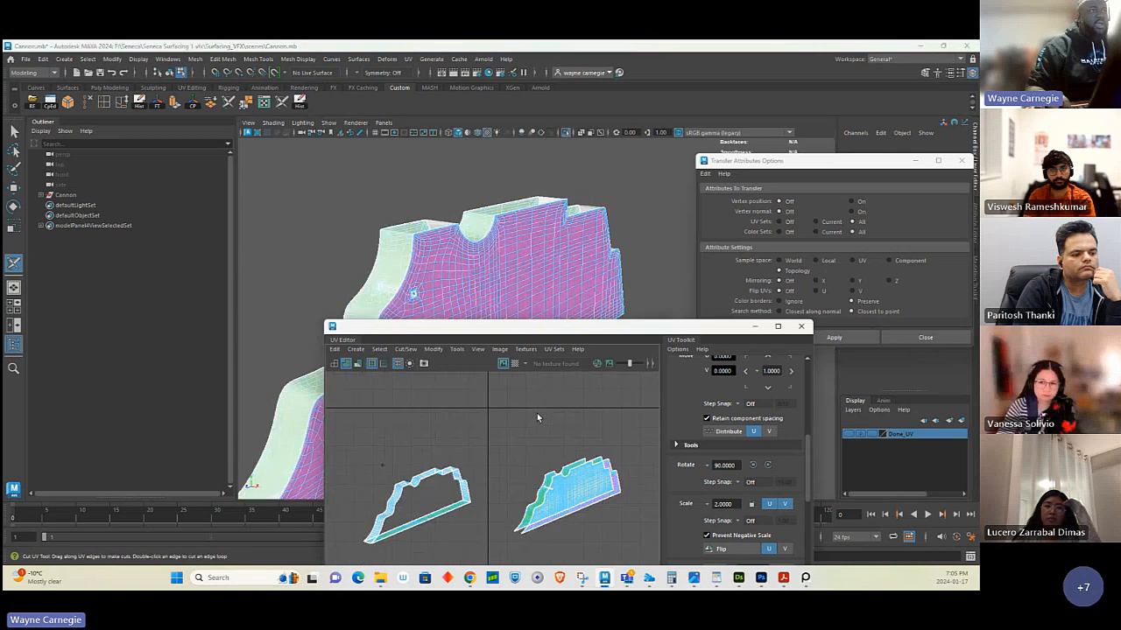
left_click(14, 130)
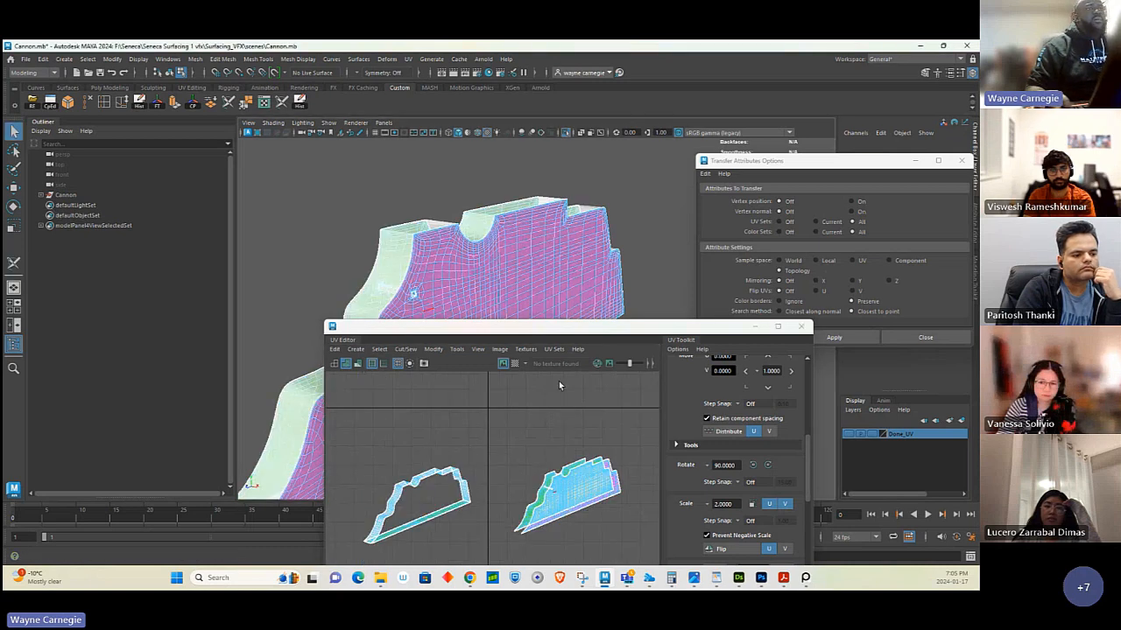
left_click(778, 328)
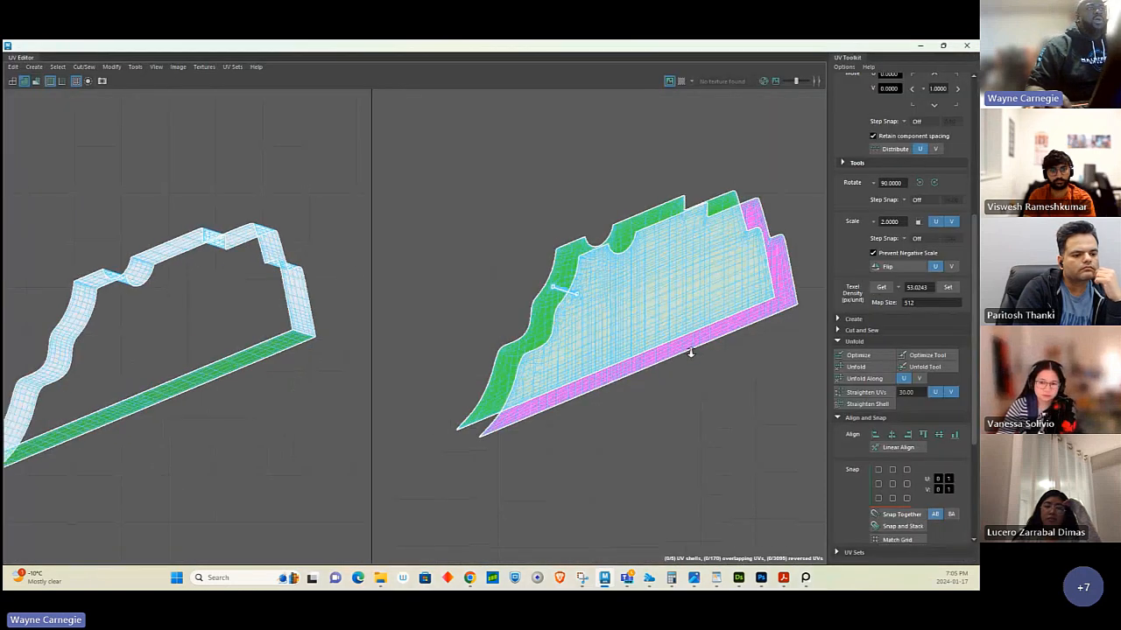
Switch the UV shells' shading to the red and blue orientation colours and frame all the shells.
middle_click_drag(618, 282, 536, 315, "alt")
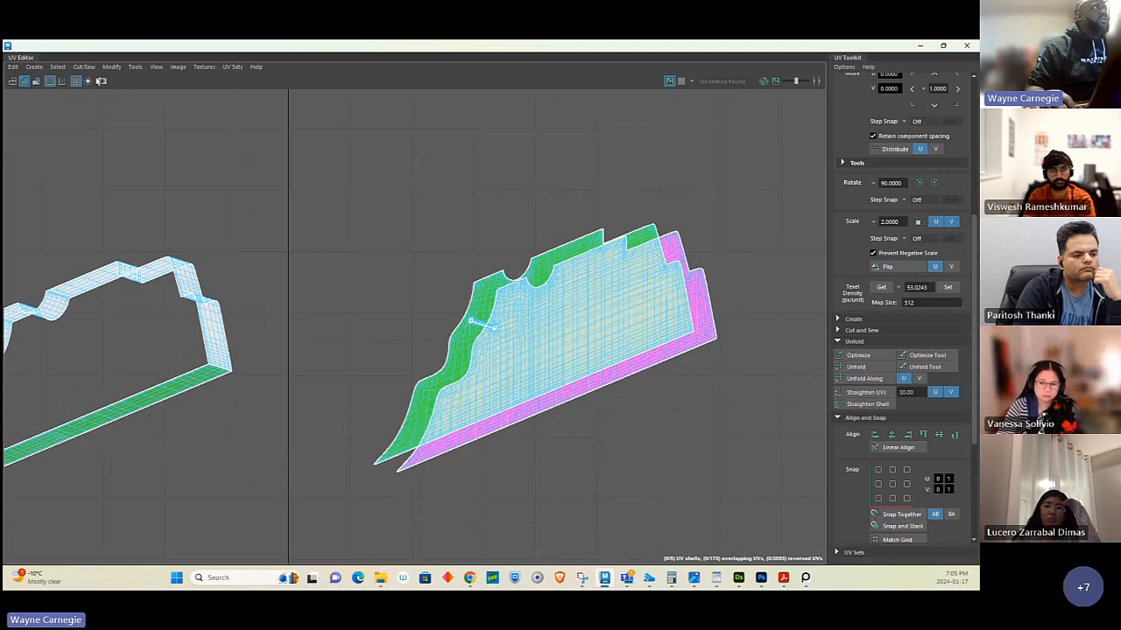
left_click(25, 81)
key("a")
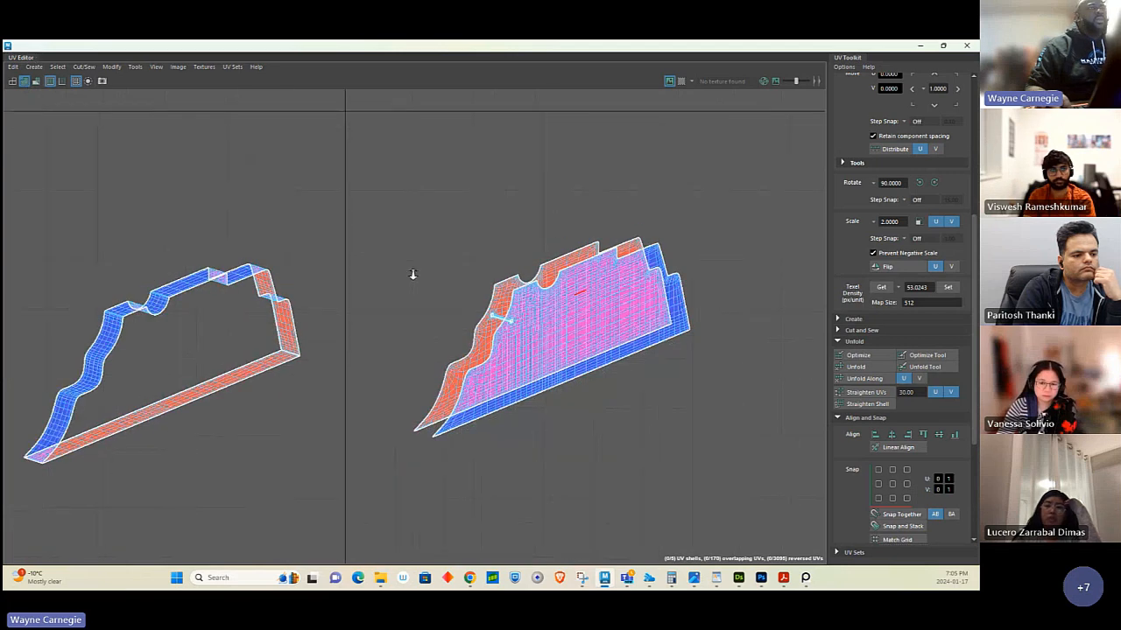
Move the two overlapping broad-side UV shells and the small hole shell apart so that none of them overlap.
right_click(530, 273)
right_click_drag(530, 274, 591, 281)
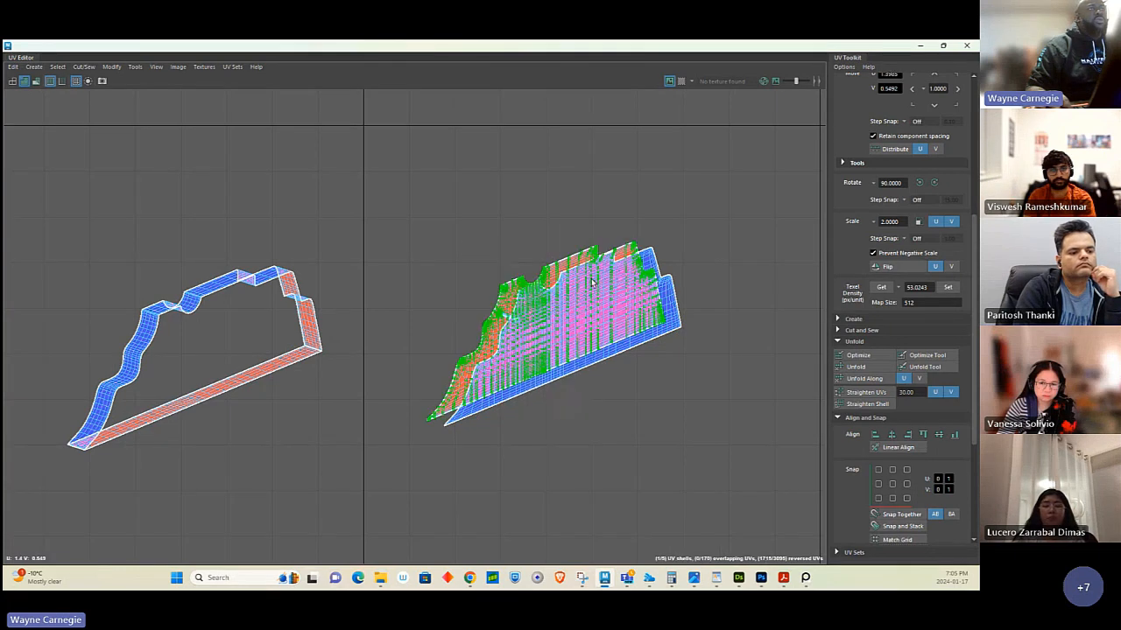
key("w")
left_click_drag(542, 331, 407, 208)
left_click_drag(596, 283, 639, 359)
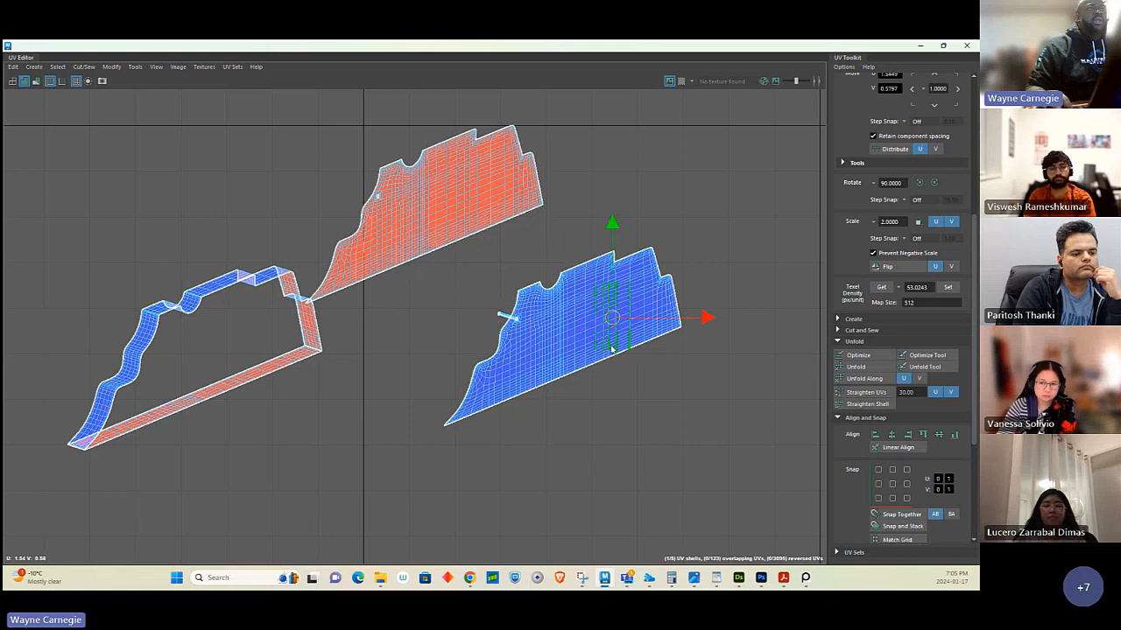
right_click_drag(639, 359, 565, 337)
left_click_drag(570, 340, 641, 381)
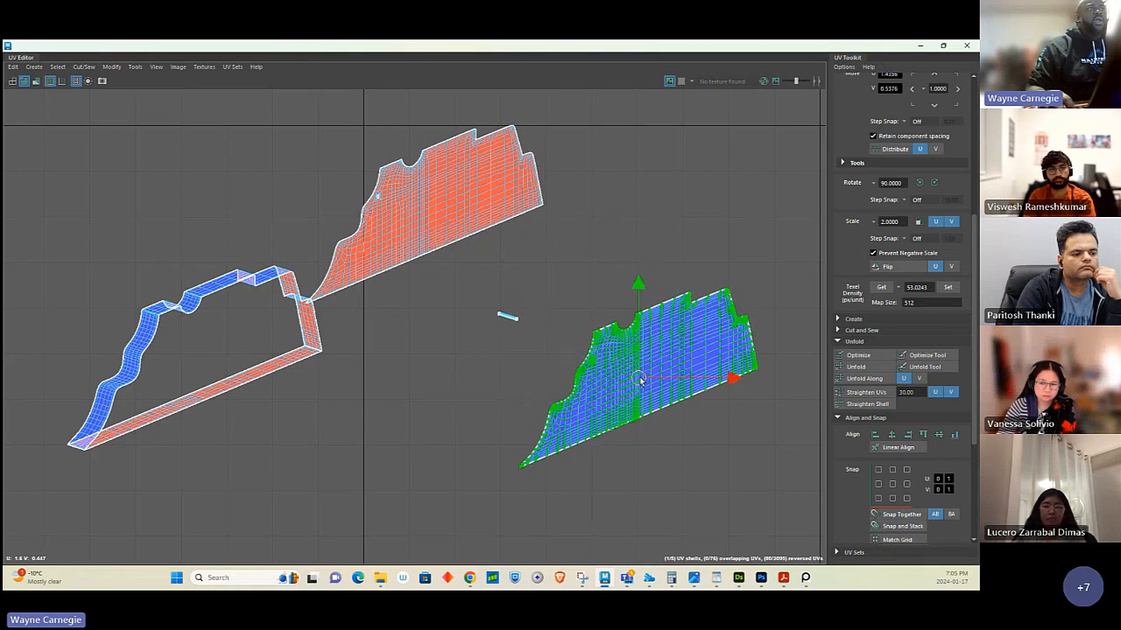
left_click_drag(517, 326, 616, 237)
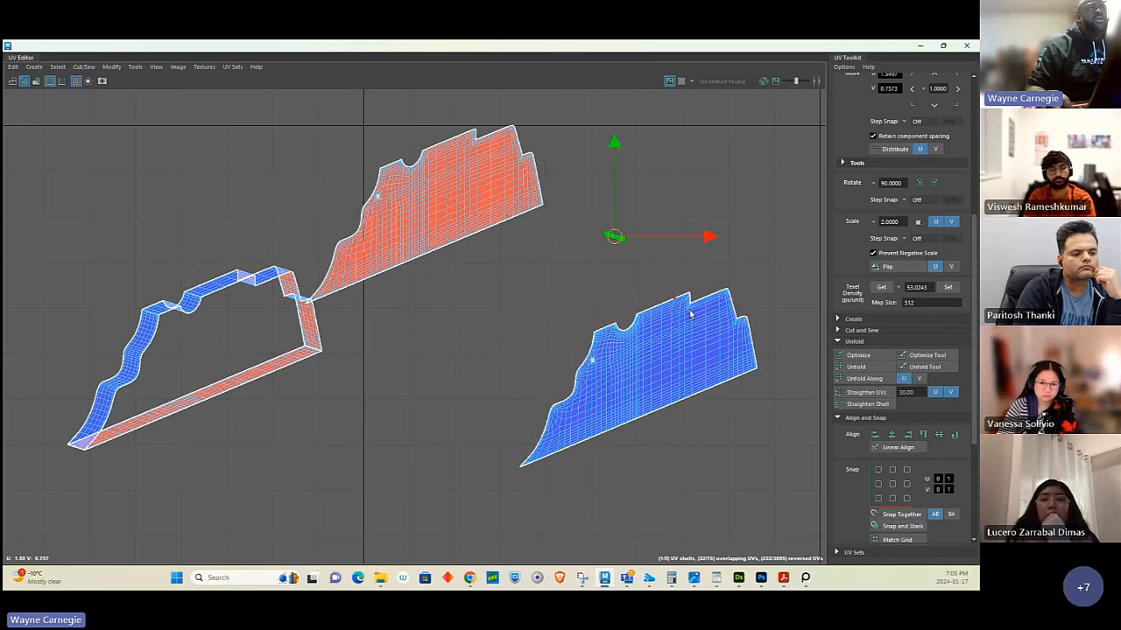
Unfold all the side panel's UV shells and straighten their directions with Orient Shells.
right_click_drag(688, 316, 442, 220, "alt")
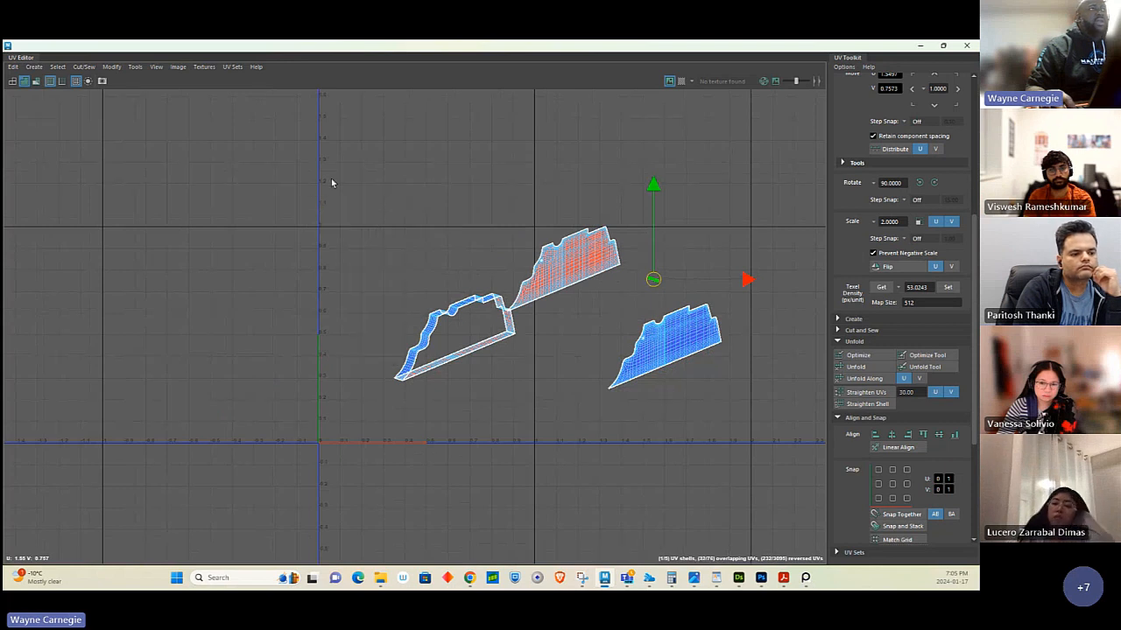
left_click_drag(311, 166, 812, 483)
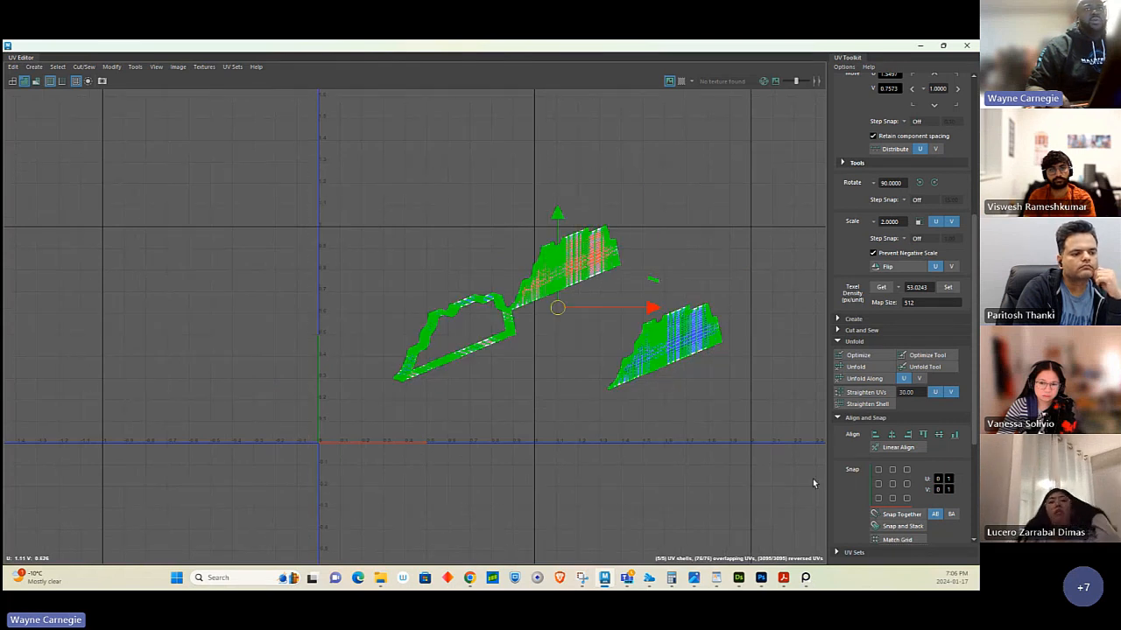
left_click(855, 367)
scroll(908, 425, "down", 3)
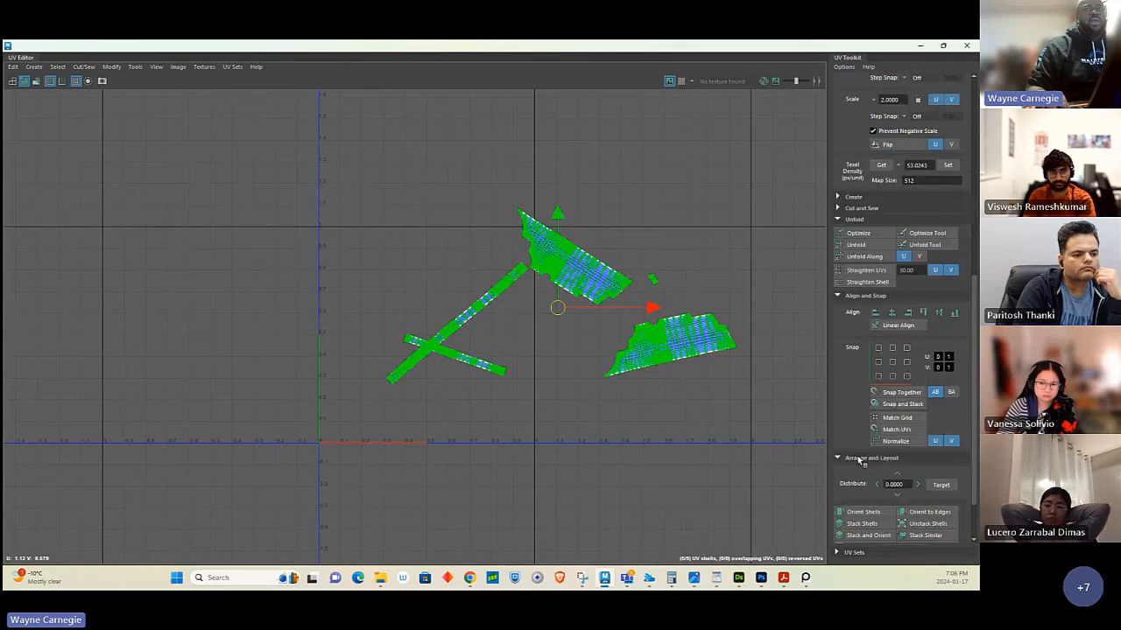
left_click(859, 512)
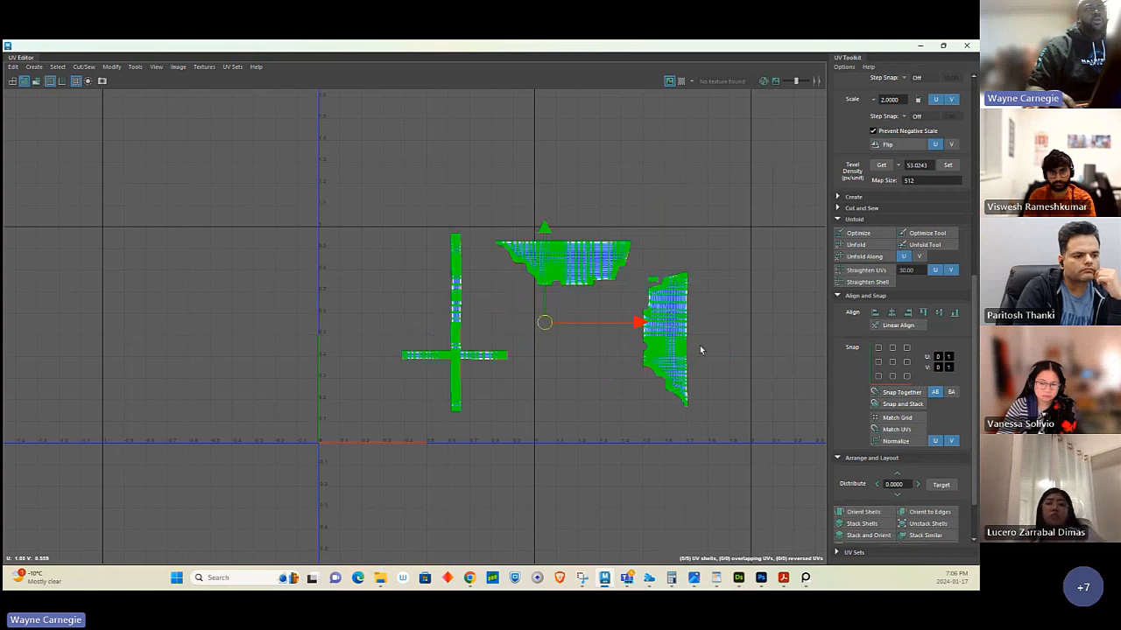
Try sewing the short strip onto the upright broad-side shell's long straight edge, and undo the sew.
middle_click_drag(701, 350, 556, 360, "alt")
right_click_drag(567, 354, 565, 319)
left_click_drag(556, 302, 599, 419)
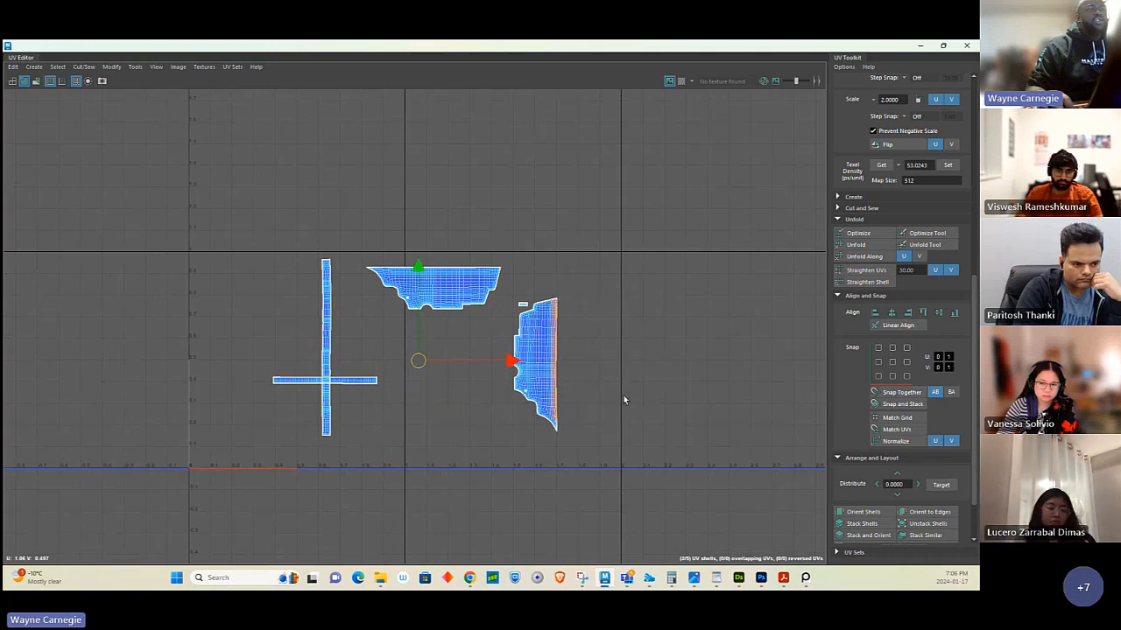
right_click_drag(623, 400, 625, 366, "shift")
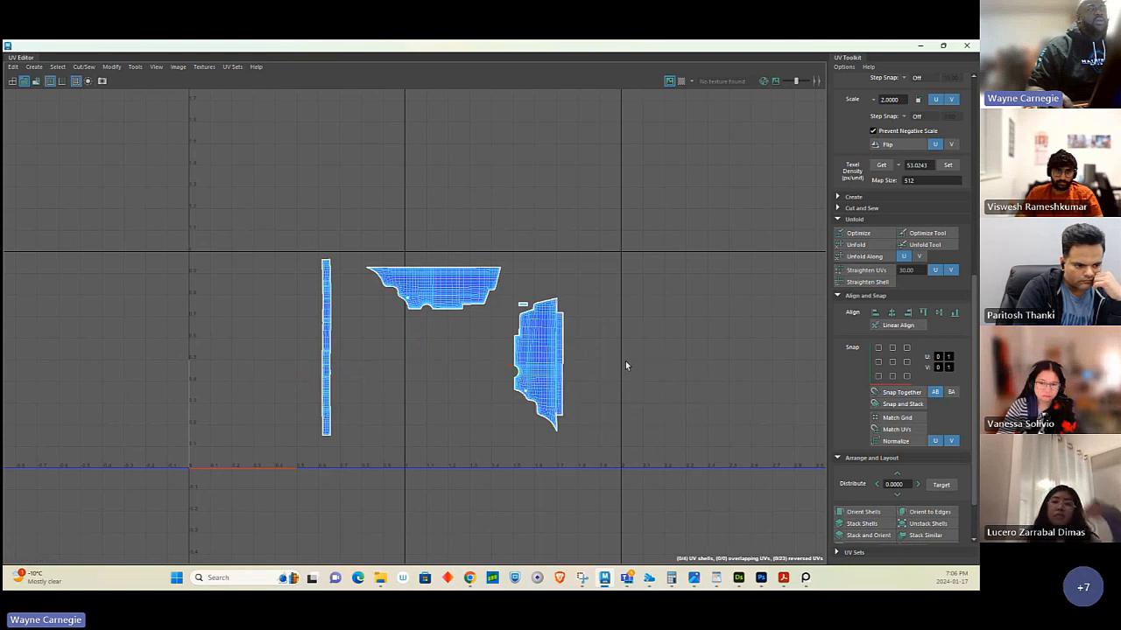
key("ctrl+z")
Select the whole long straight edge of the upright broad-side shell and move and sew the short strip onto it.
right_click_drag(562, 345, 643, 342, "alt")
middle_click_drag(556, 306, 506, 278, "alt")
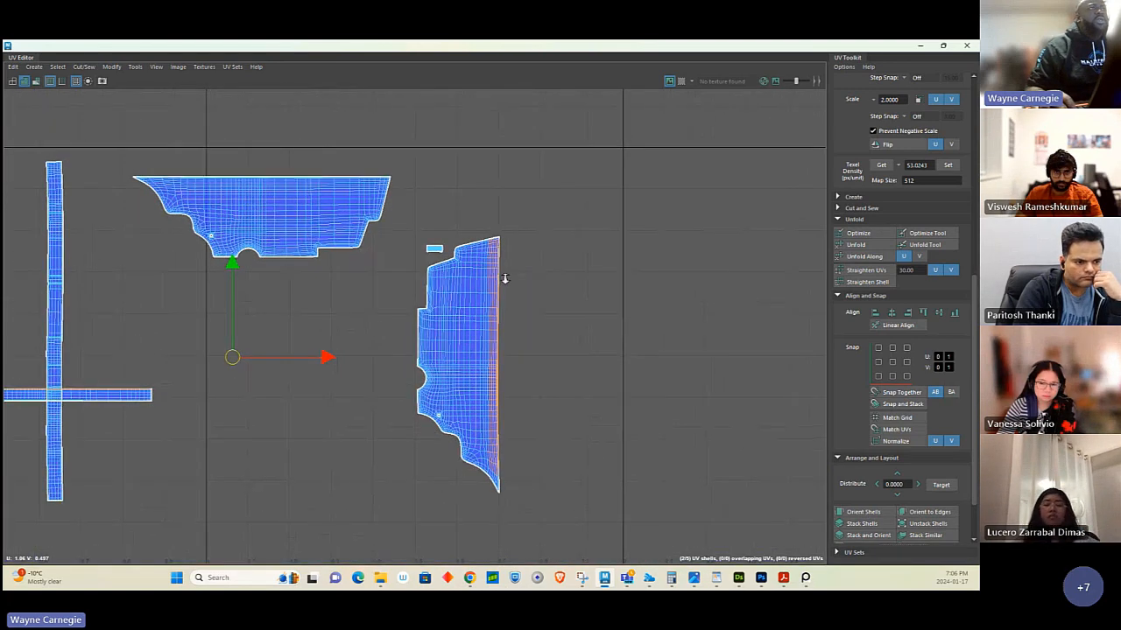
right_click_drag(505, 279, 504, 247, "alt")
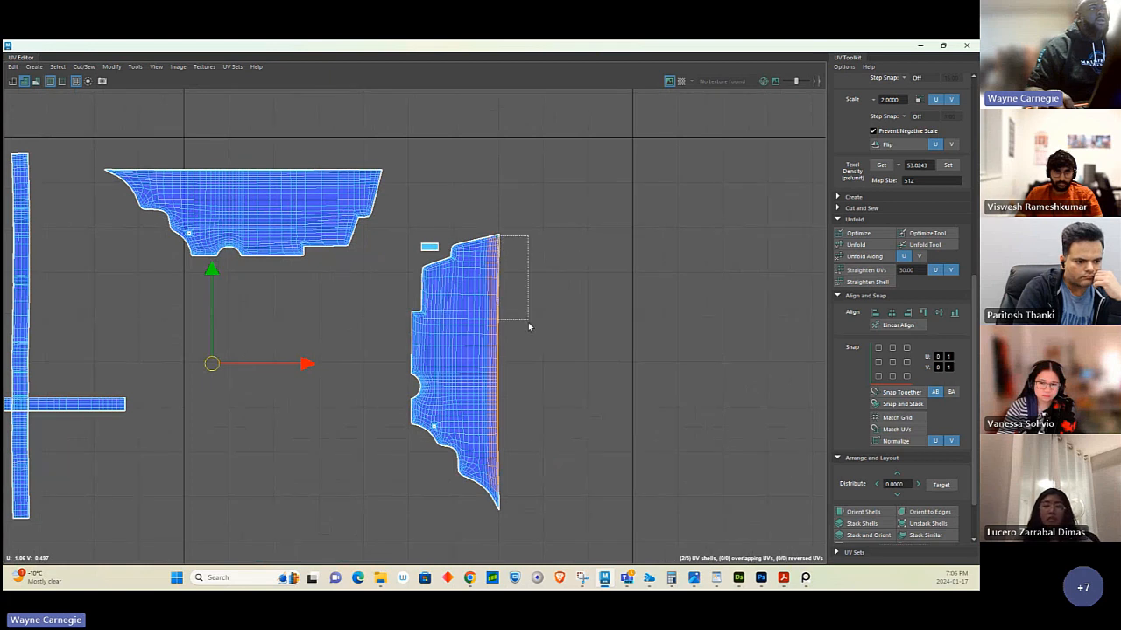
left_click_drag(528, 327, 589, 512)
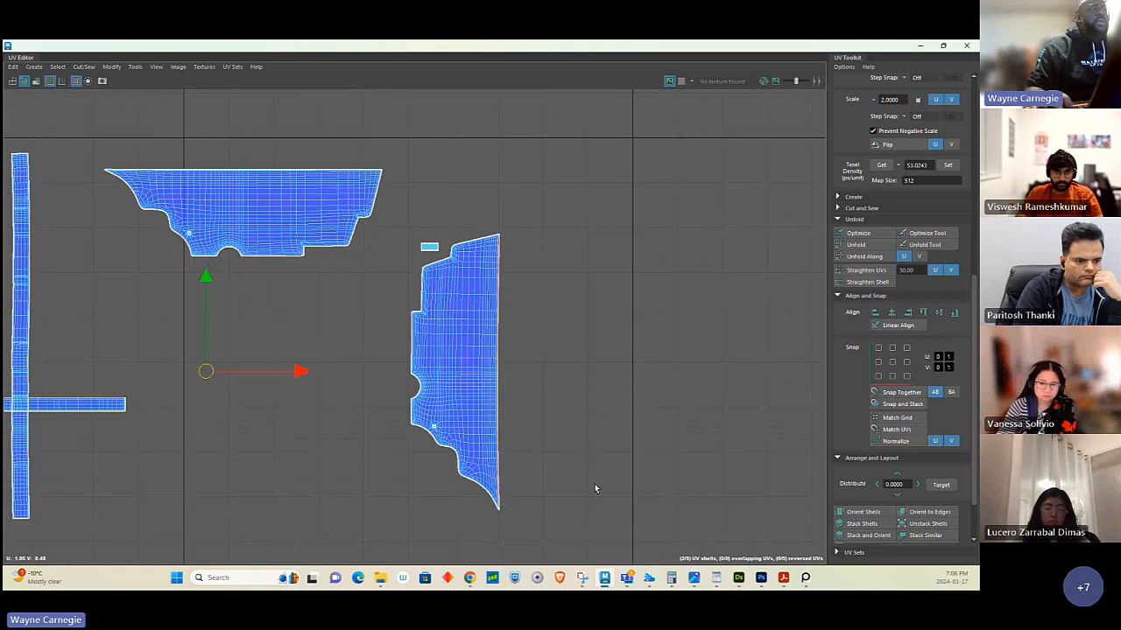
right_click_drag(545, 347, 548, 310, "shift")
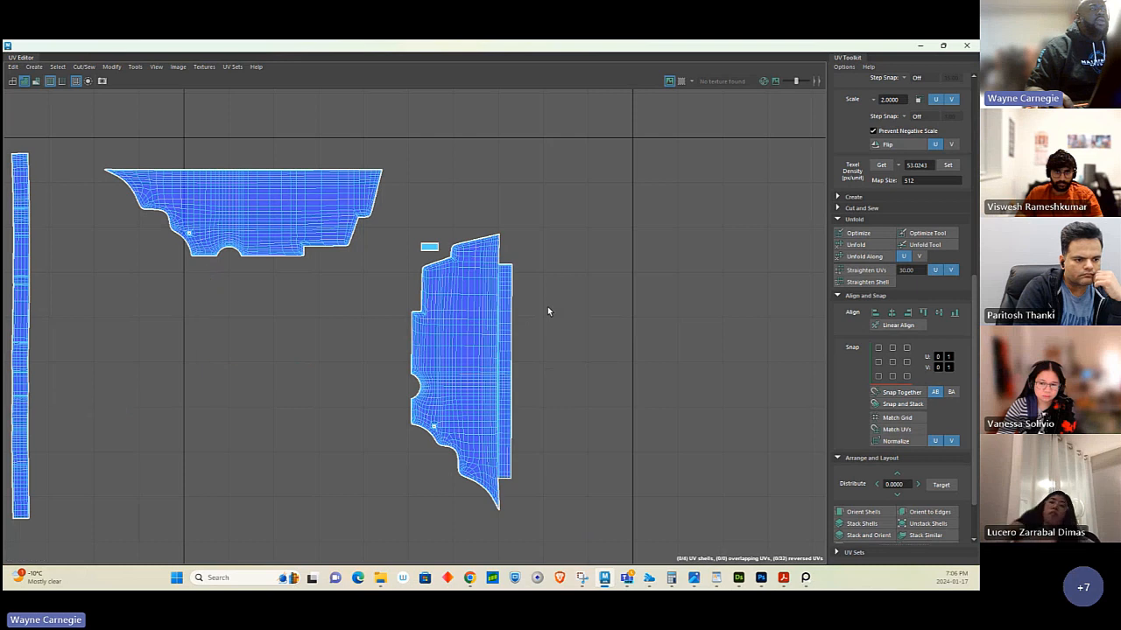
Unfold the broad-side shell with its sewn-on strip together with the small hole shell.
right_click_drag(394, 234, 400, 218)
left_click_drag(403, 218, 595, 555)
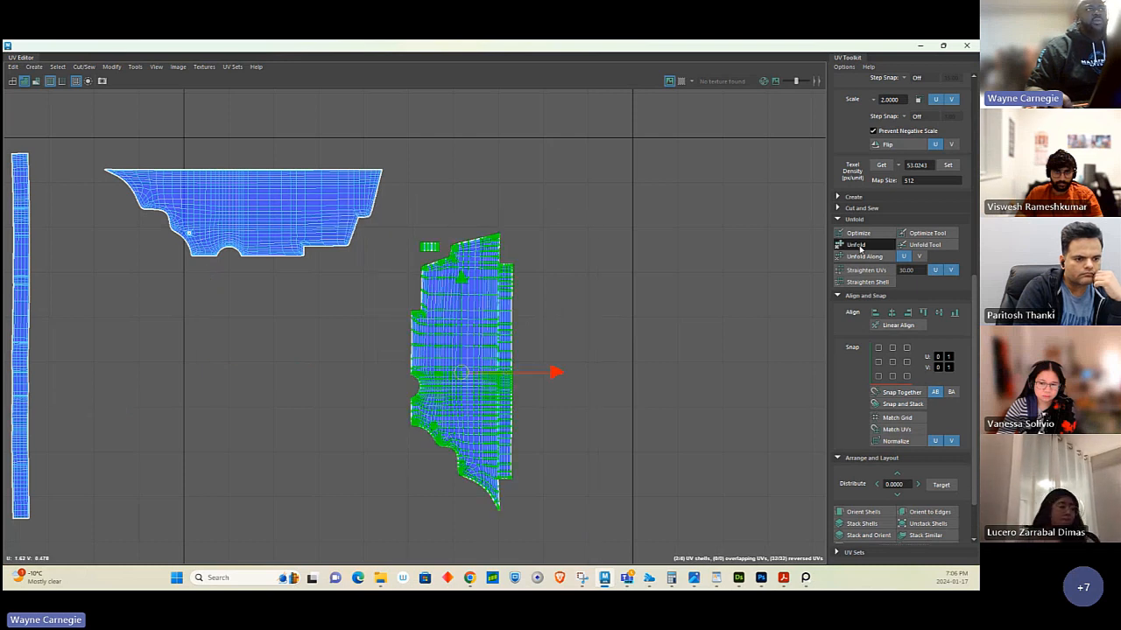
left_click(856, 244)
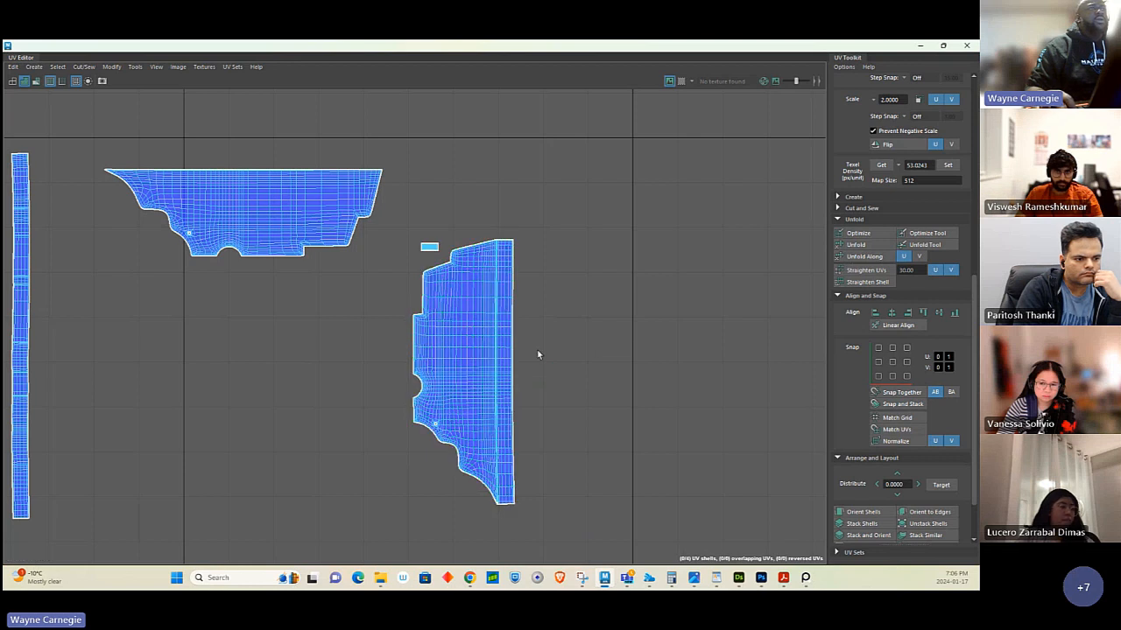
Move and sew the other broad-side shell onto the strip's outer long edge.
right_click_drag(501, 328, 504, 254)
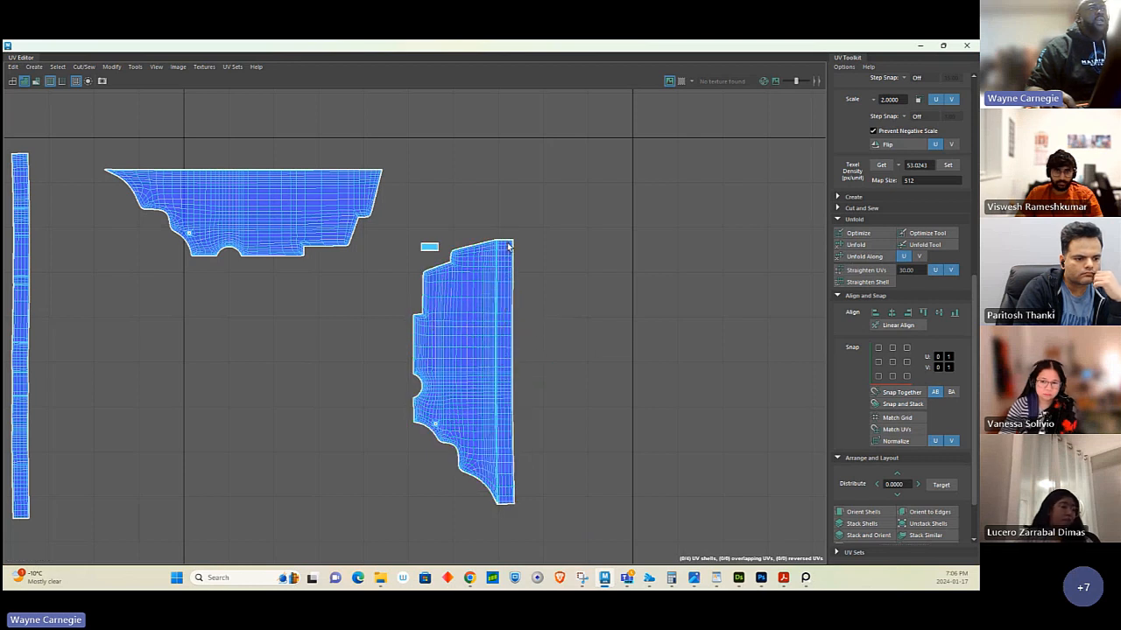
left_click_drag(510, 240, 595, 500)
right_click_drag(596, 420, 597, 389, "shift")
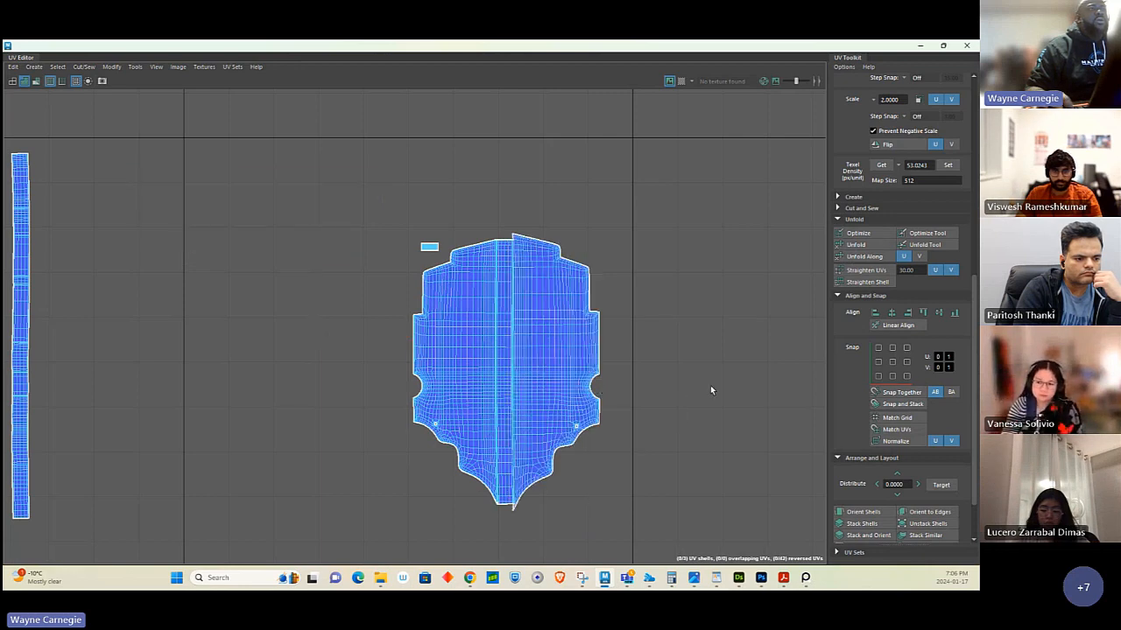
Move the long narrow strip shell next to the joined broad-side shell.
right_click_drag(711, 390, 563, 368, "alt")
middle_click_drag(582, 319, 525, 295, "alt")
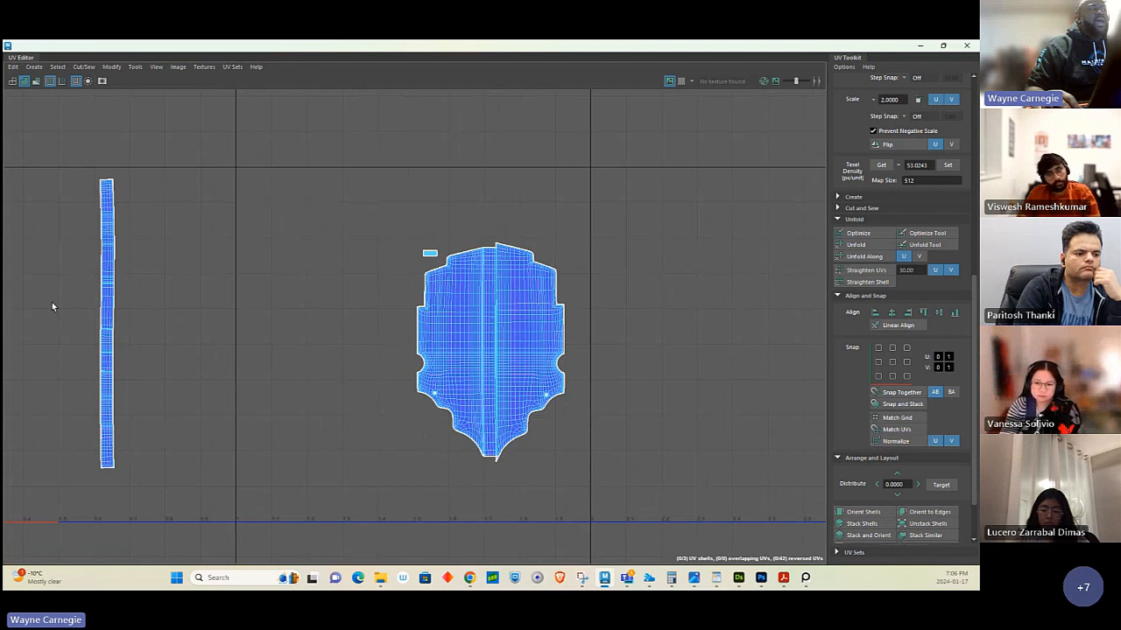
right_click_drag(53, 306, 120, 297)
left_click_drag(64, 158, 229, 523)
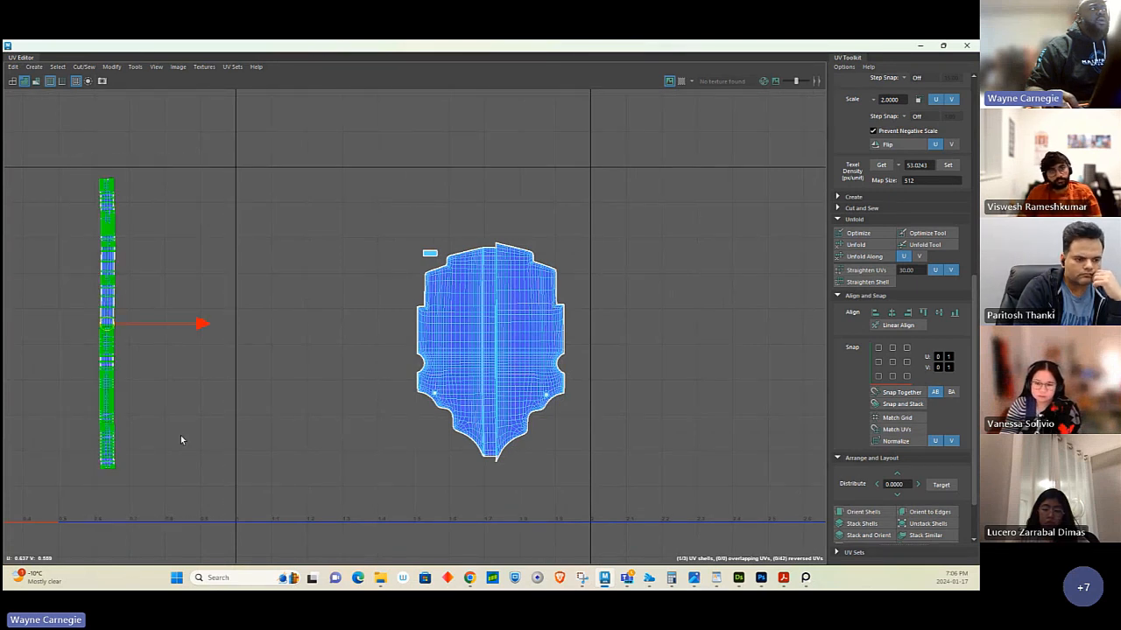
left_click_drag(107, 325, 595, 350)
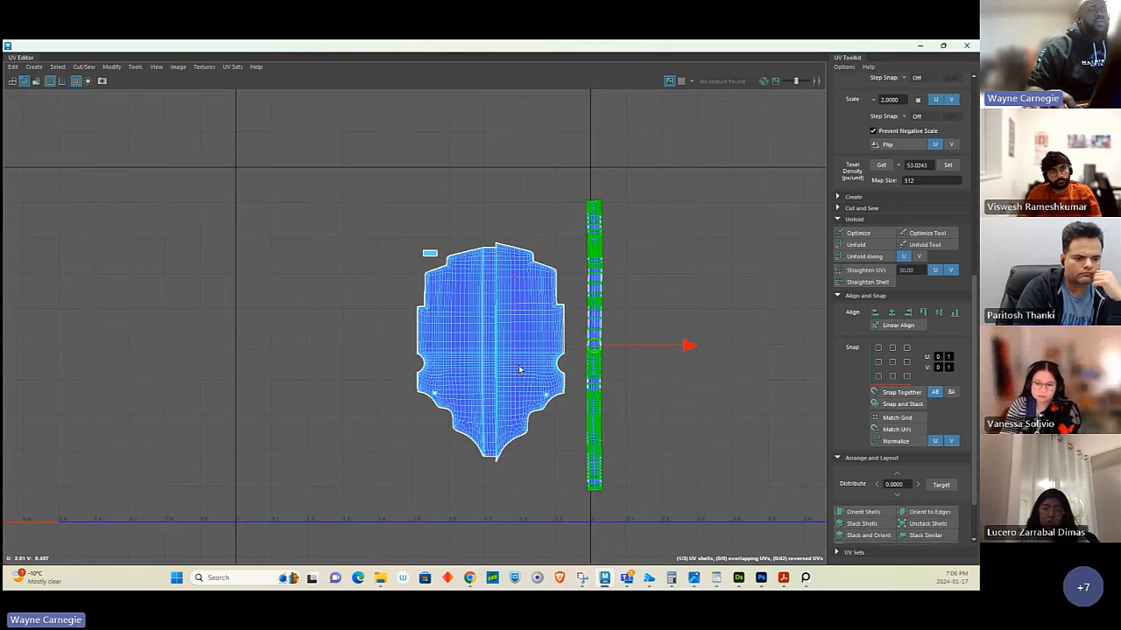
Rotate the small hole shell by 90 degrees and place it between the joined panel shell and the long strip.
scroll(408, 255, "up", 4)
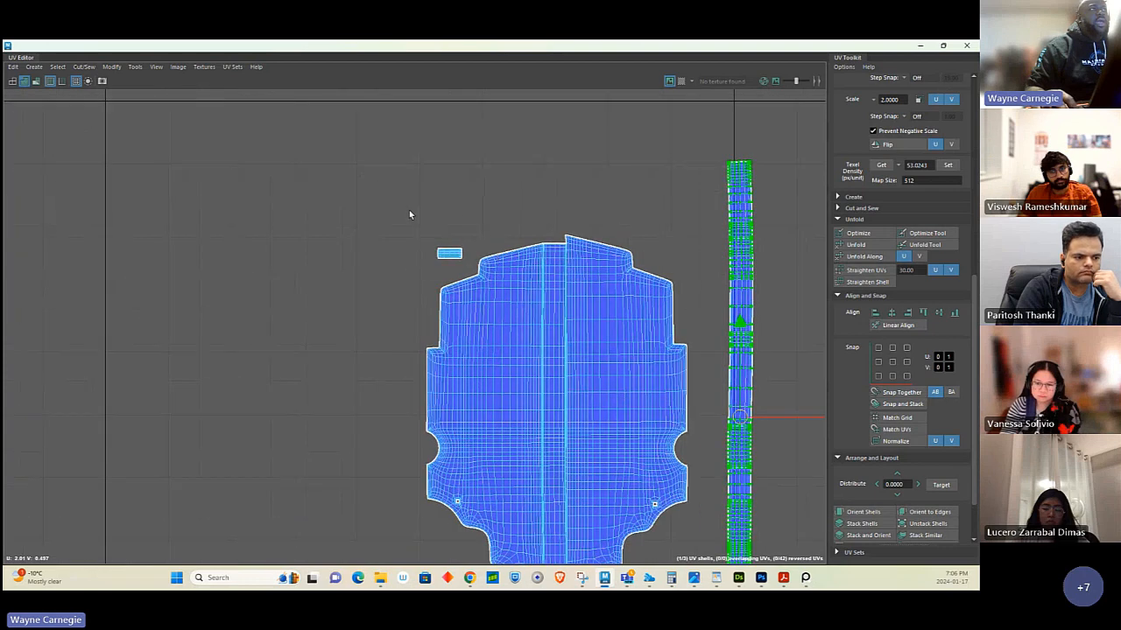
left_click_drag(409, 217, 465, 278)
scroll(928, 181, "up", 3)
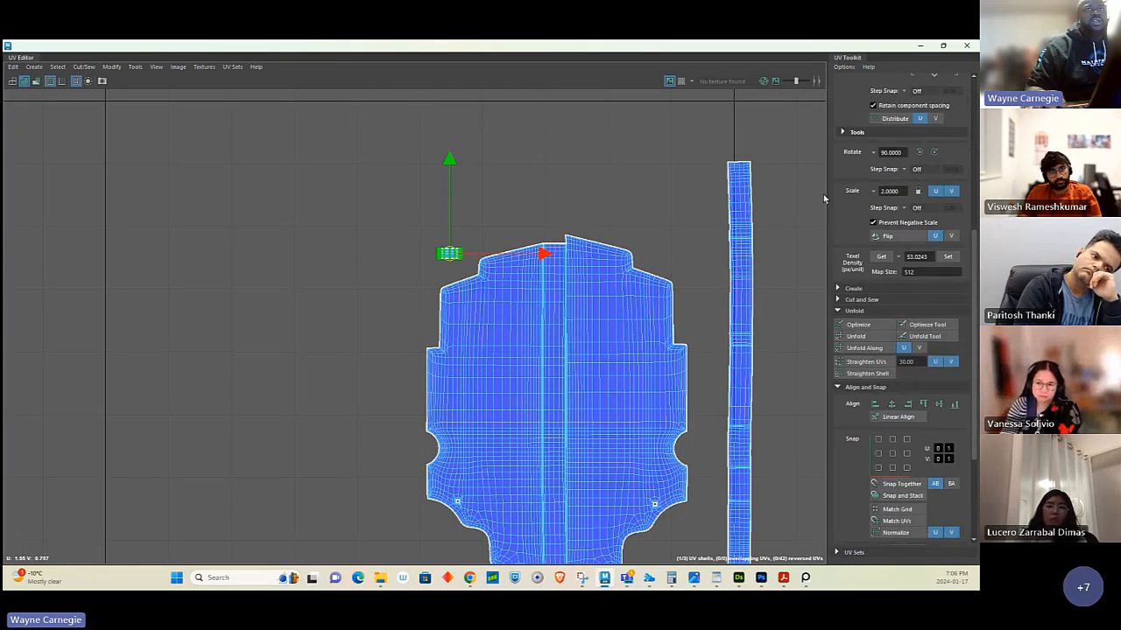
left_click(918, 153)
left_click_drag(449, 254, 693, 300)
Set all three shells' texel density to 53.0243 at map size 512 and move them together to about U 3.41, V 0.507.
scroll(491, 307, "down", 5)
middle_click_drag(493, 333, 397, 296, "alt")
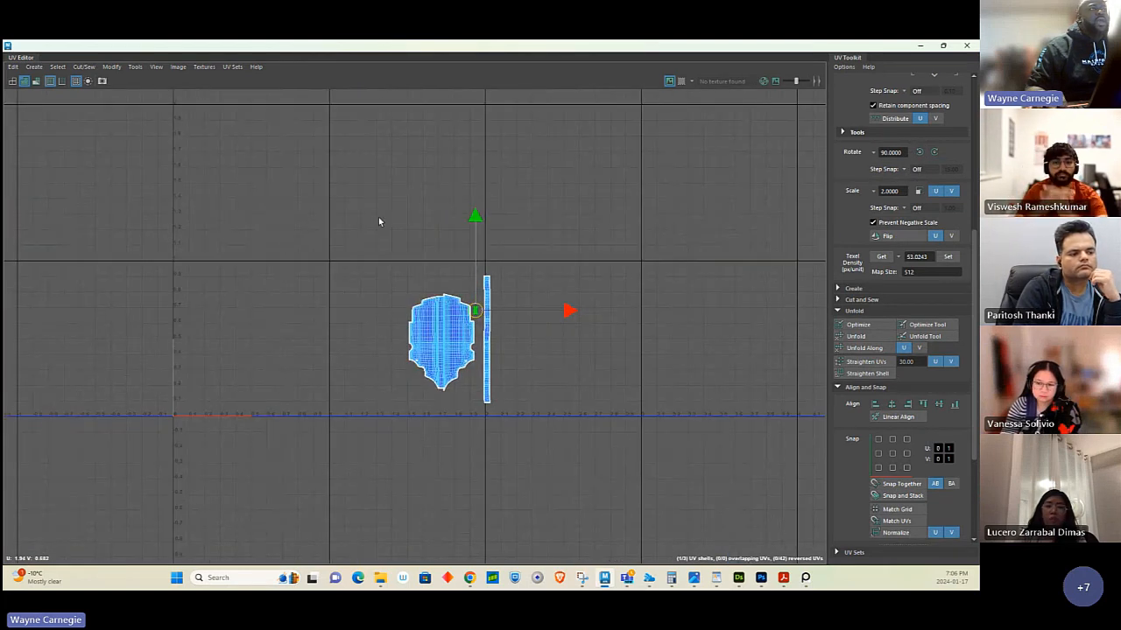
left_click_drag(379, 218, 623, 508)
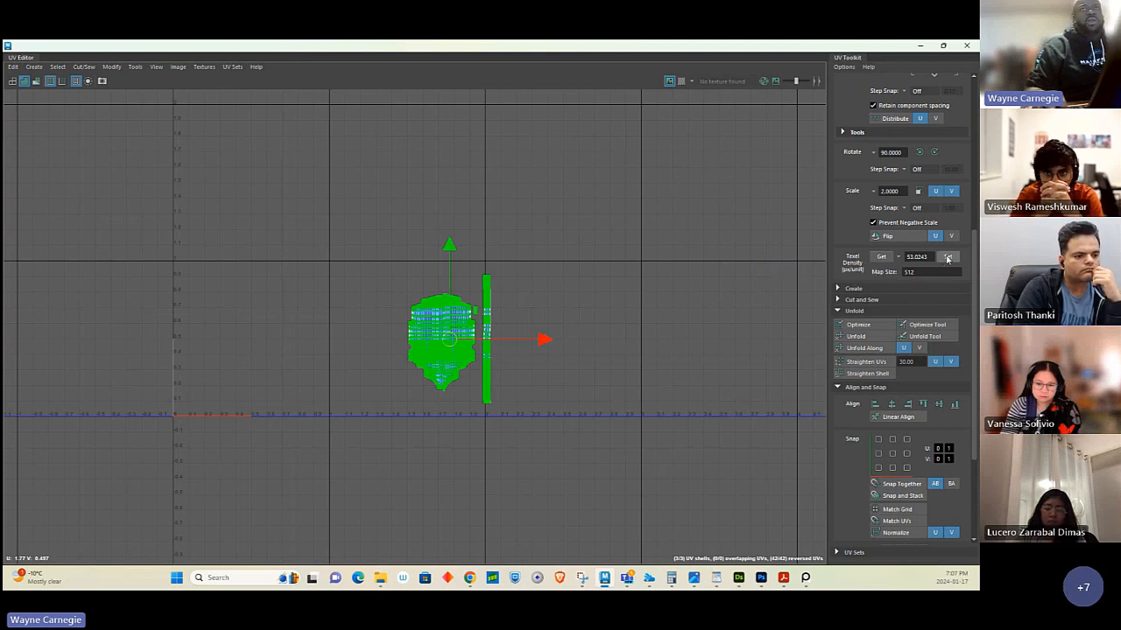
left_click(946, 257)
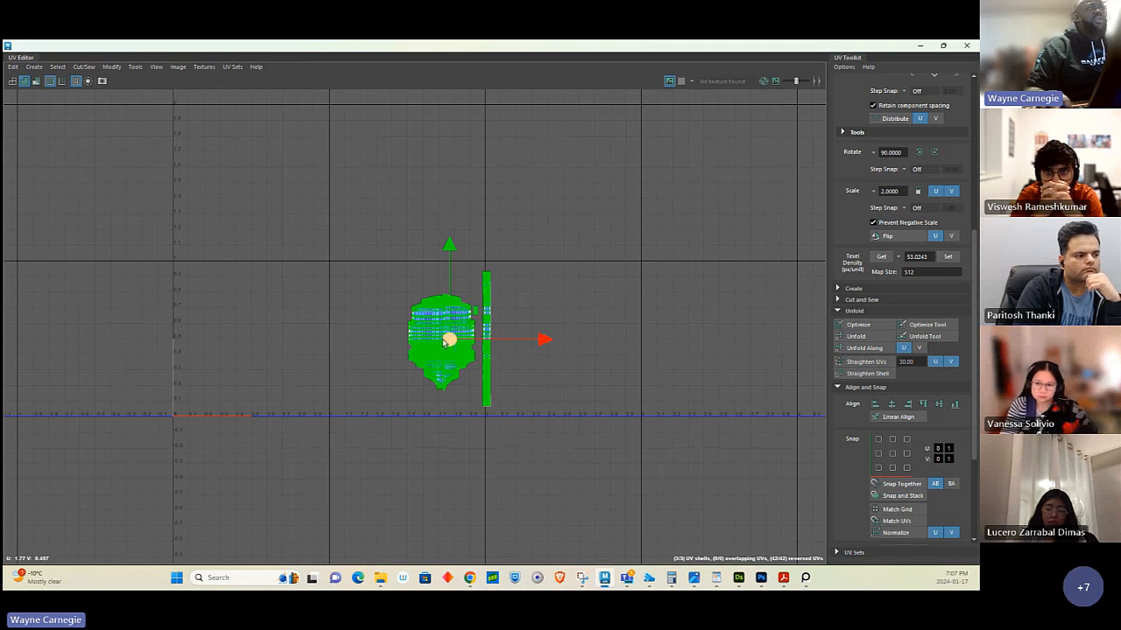
left_click_drag(450, 334, 708, 339)
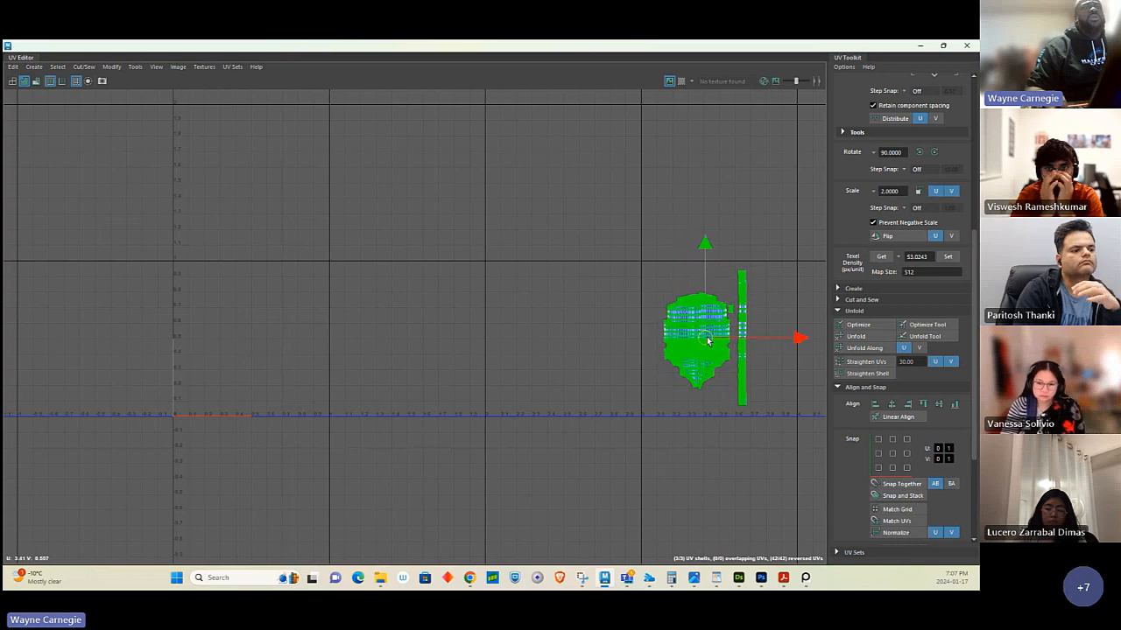
Minimize the UV Editor, return the side panel to object selection, and turn off isolation to show the whole cannon.
left_click(920, 46)
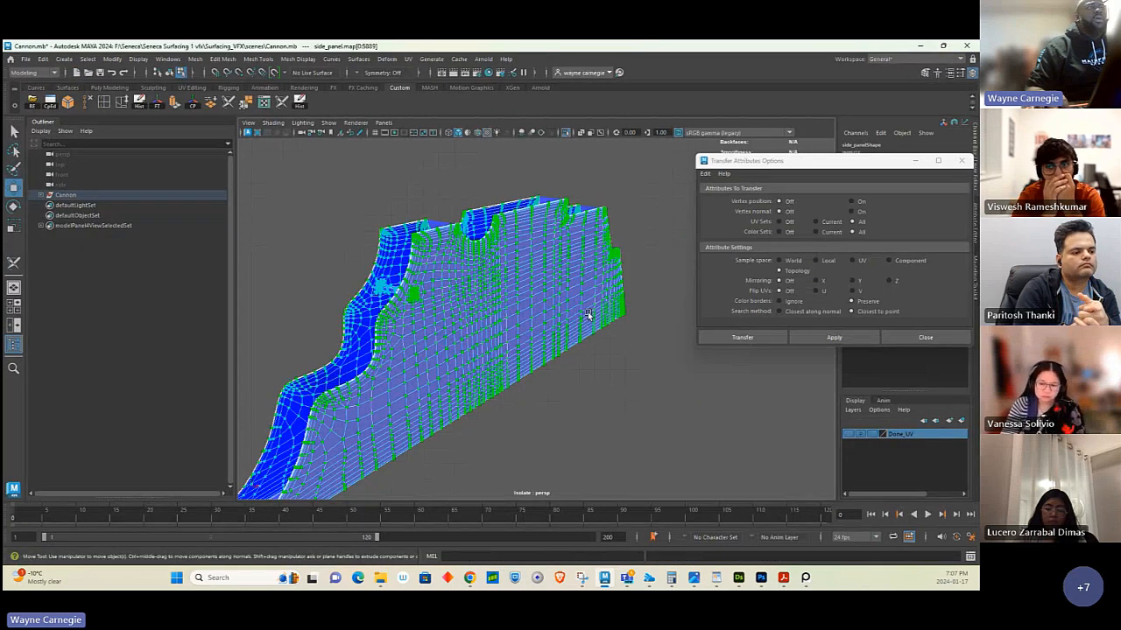
right_click_drag(530, 278, 630, 225)
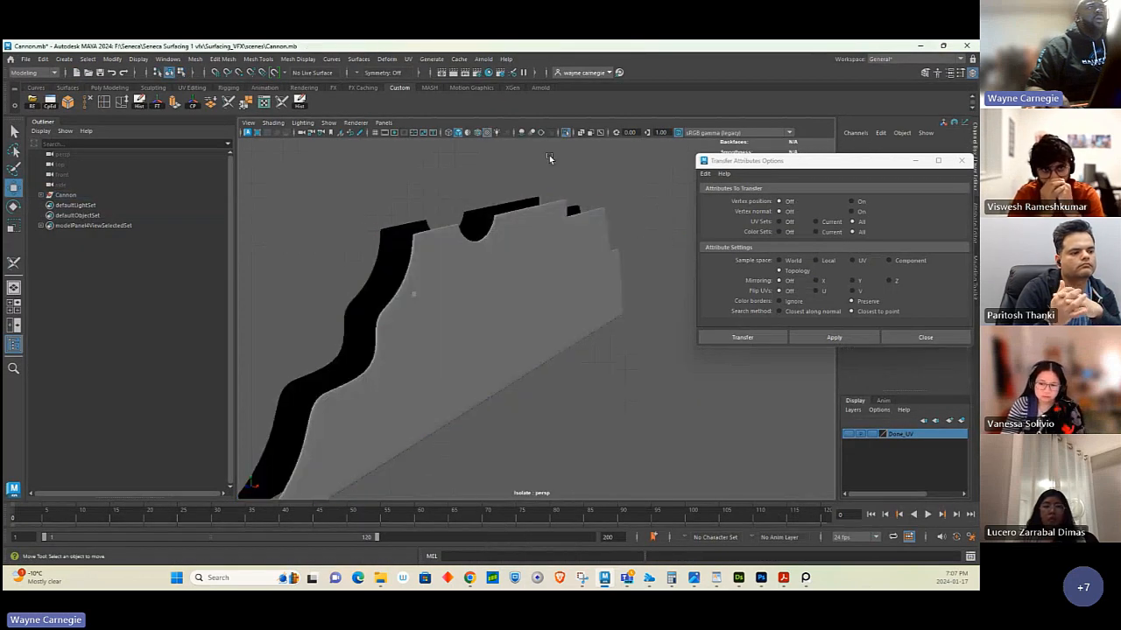
left_click(566, 132)
right_click_drag(567, 257, 501, 298, "alt")
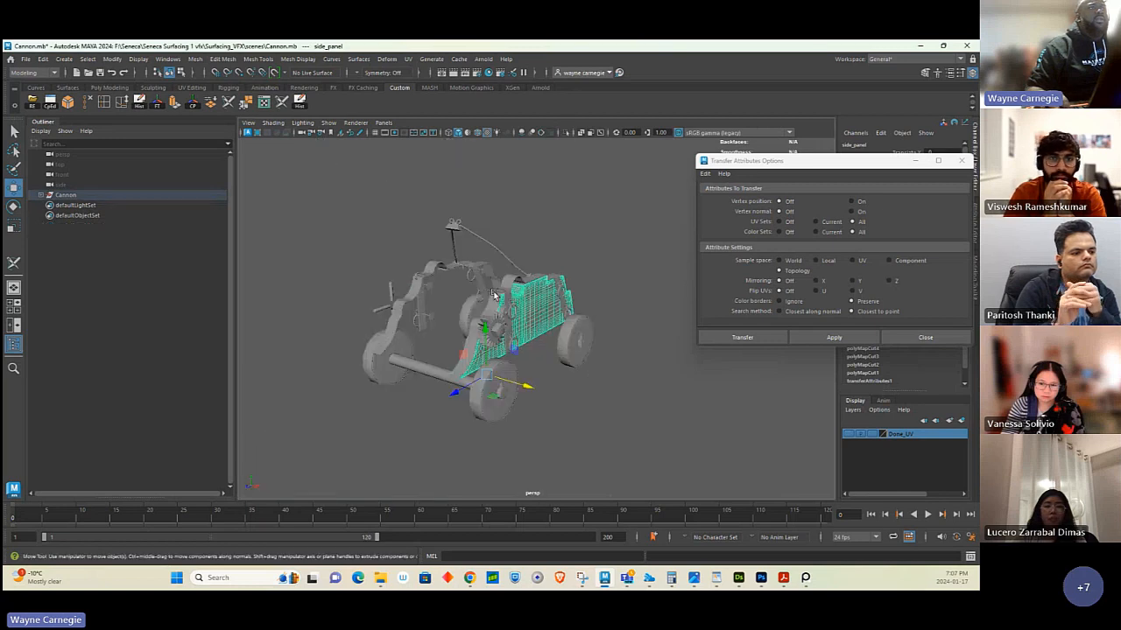
left_click_drag(500, 297, 536, 308, "alt")
Delete the side panel's construction history and add the panel to the Done_UV layer.
left_click(916, 162)
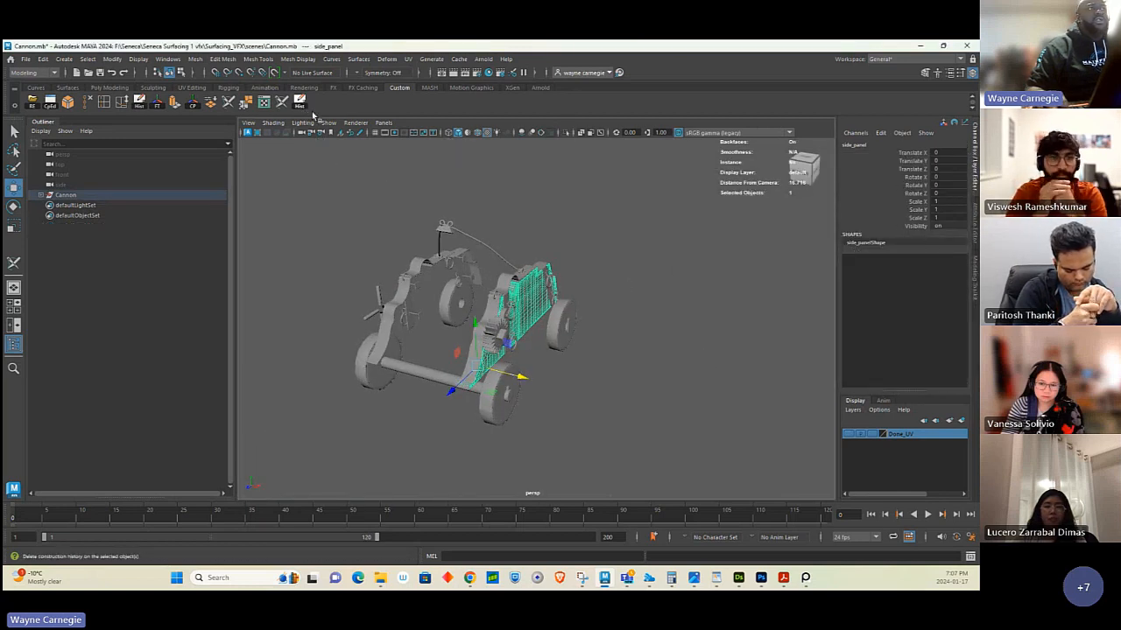
left_click_drag(541, 337, 605, 347, "alt")
right_click(905, 433)
left_click(905, 455)
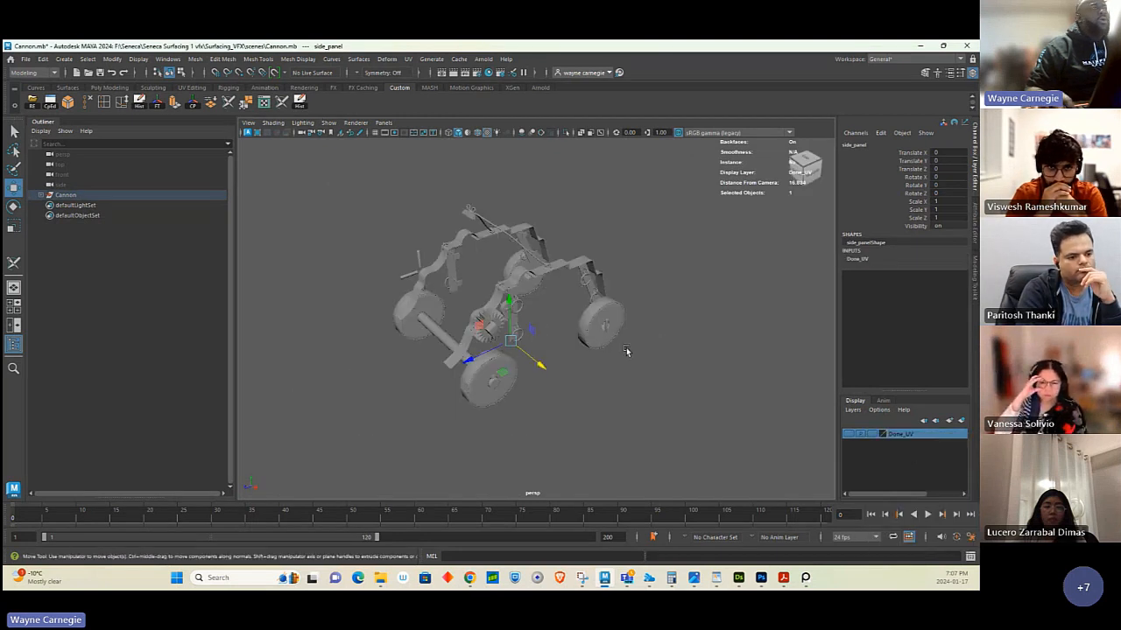
Save the scene and clear the selection.
left_click(25, 59)
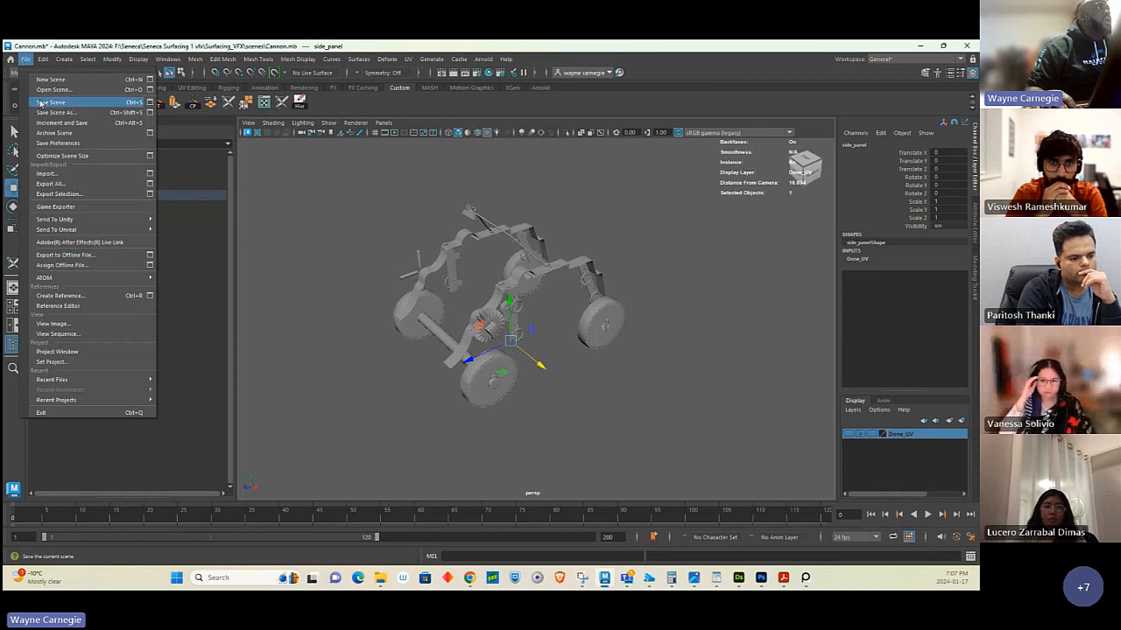
left_click(40, 102)
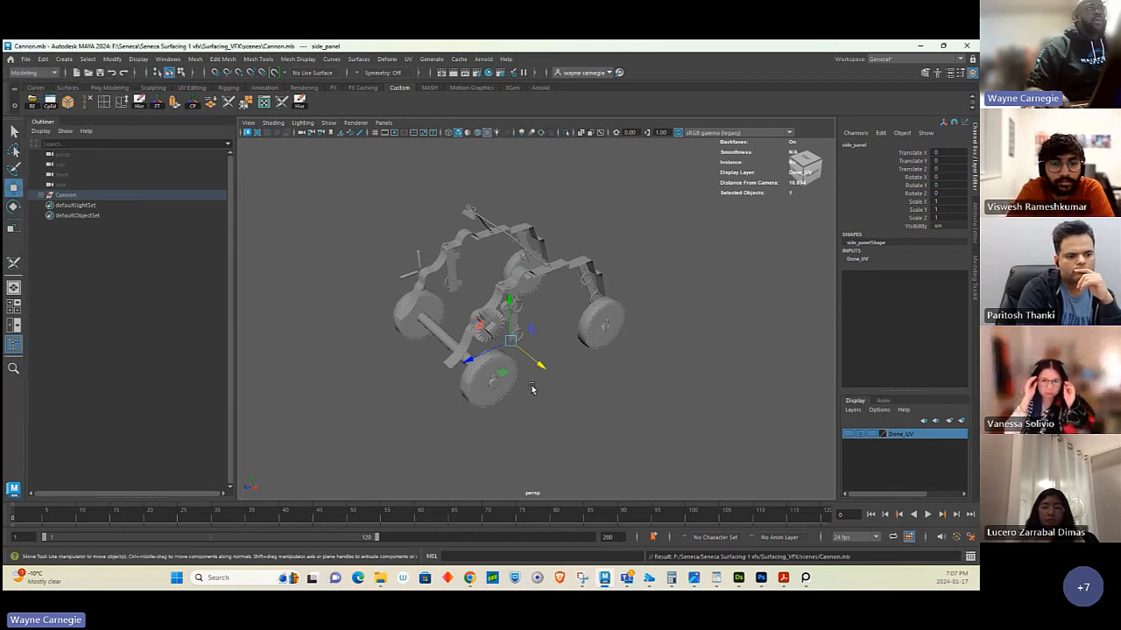
left_click(544, 481)
Select the curved metal straps along the upper edges of both side frames.
left_click_drag(545, 482, 557, 347, "alt")
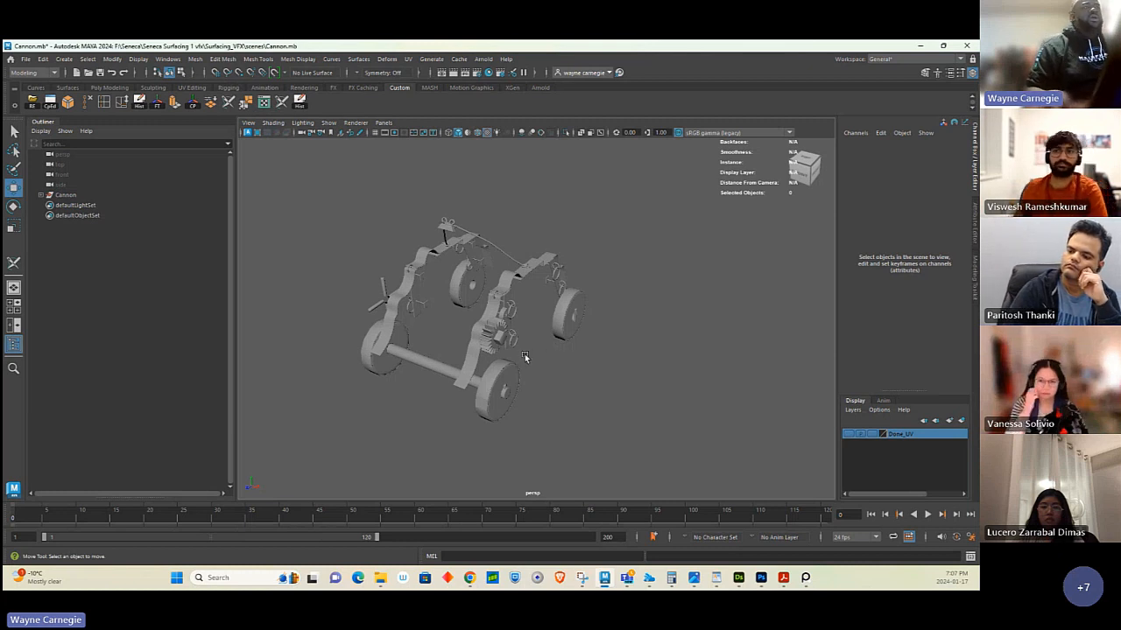
left_click(517, 279)
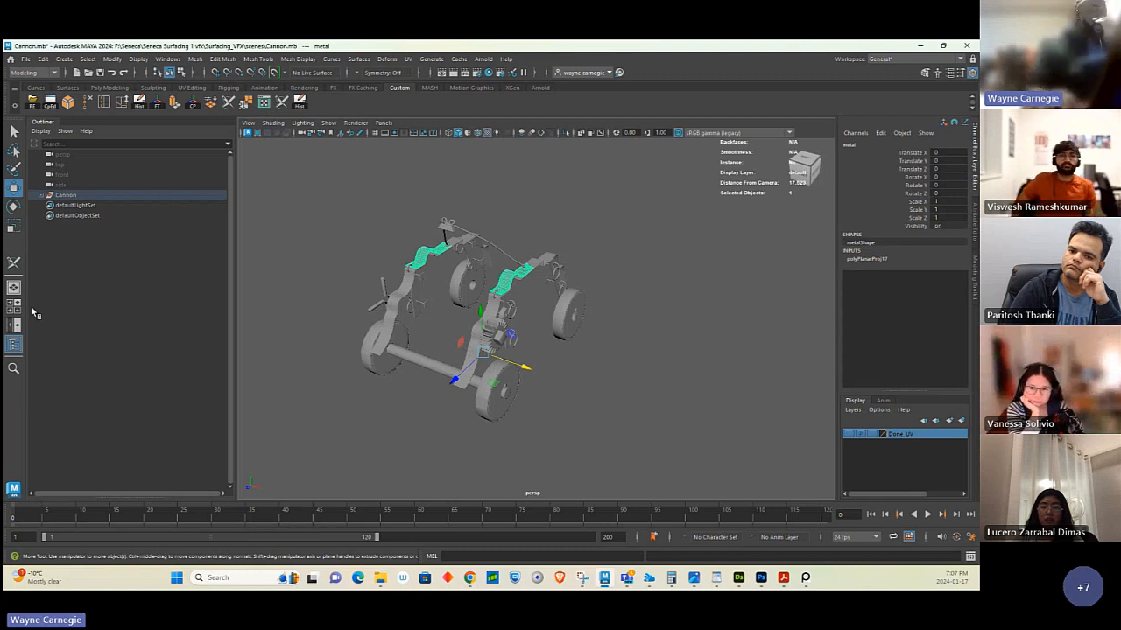
left_click_drag(612, 323, 606, 349, "alt")
right_click_drag(555, 312, 626, 348, "alt")
left_click_drag(625, 349, 624, 342, "alt")
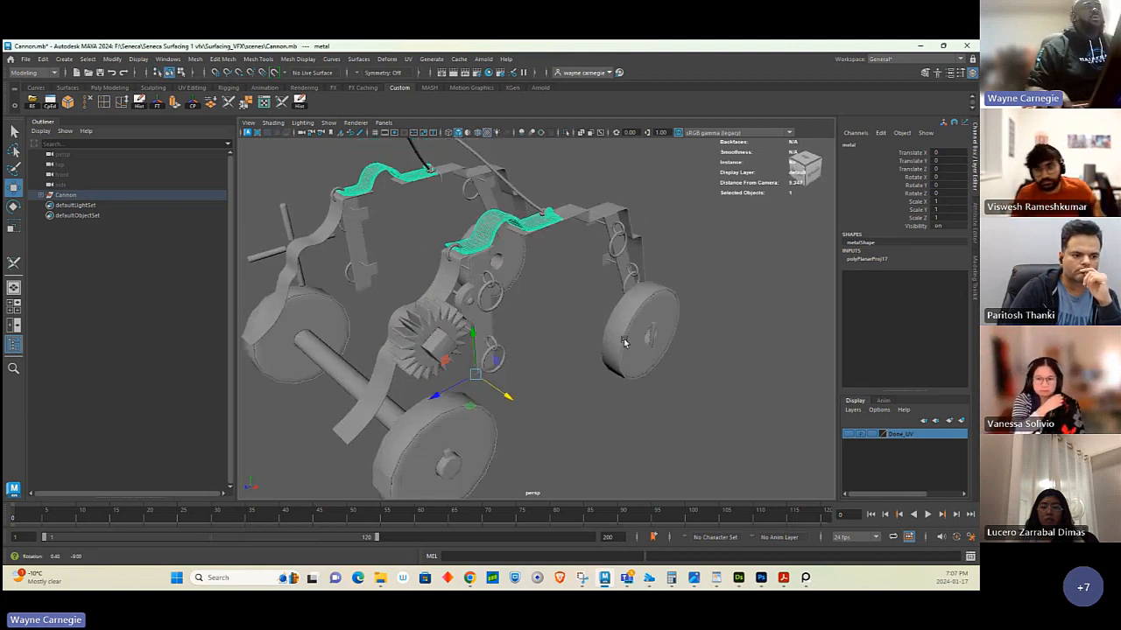